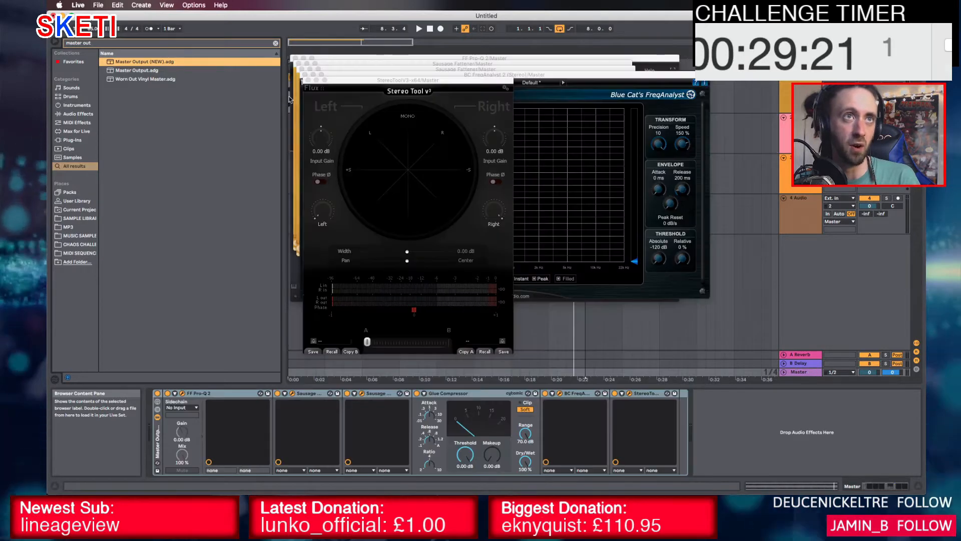
# Close all the open plug-in windows belonging to the master effects chain
pyautogui.click(308, 80)
pyautogui.click(304, 75)
pyautogui.click(301, 70)
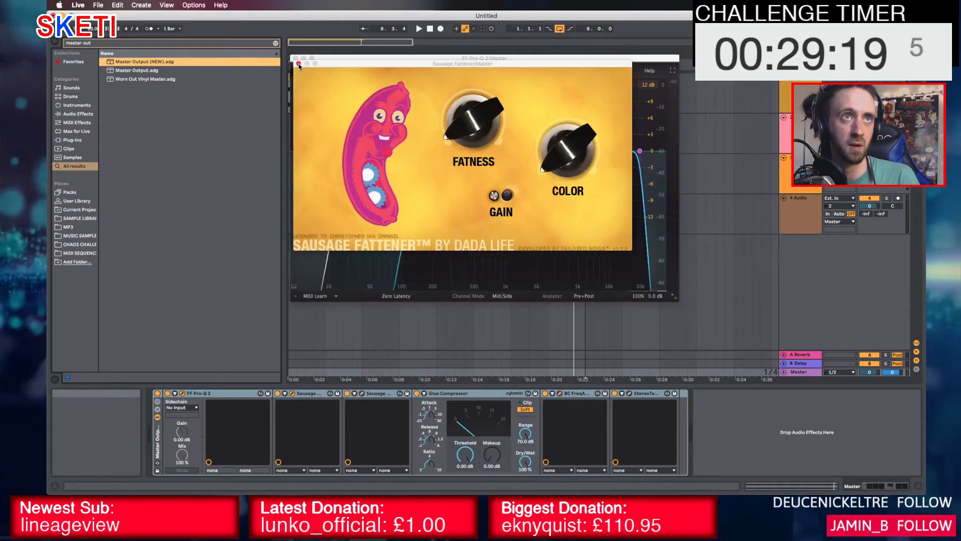
pyautogui.click(299, 65)
pyautogui.click(296, 59)
# In Serum on the second track, enable the filter and set oscillator A to 7 unison voices
pyautogui.click(802, 118)
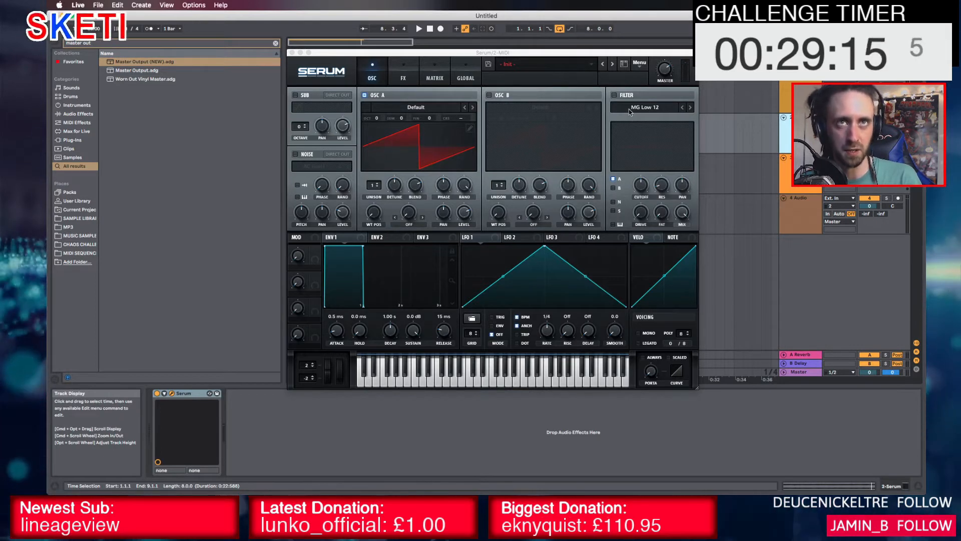
pyautogui.click(612, 95)
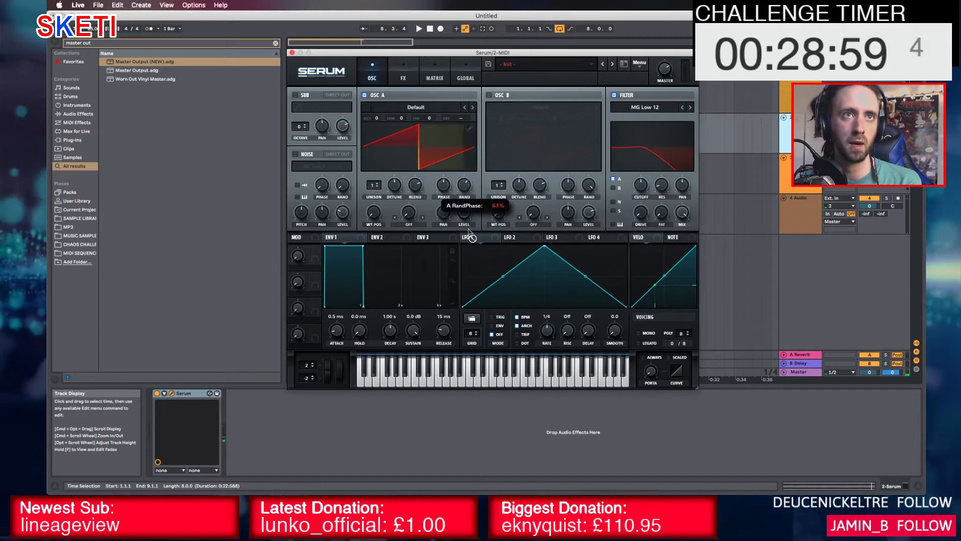
pyautogui.scroll(2, 378, 187)
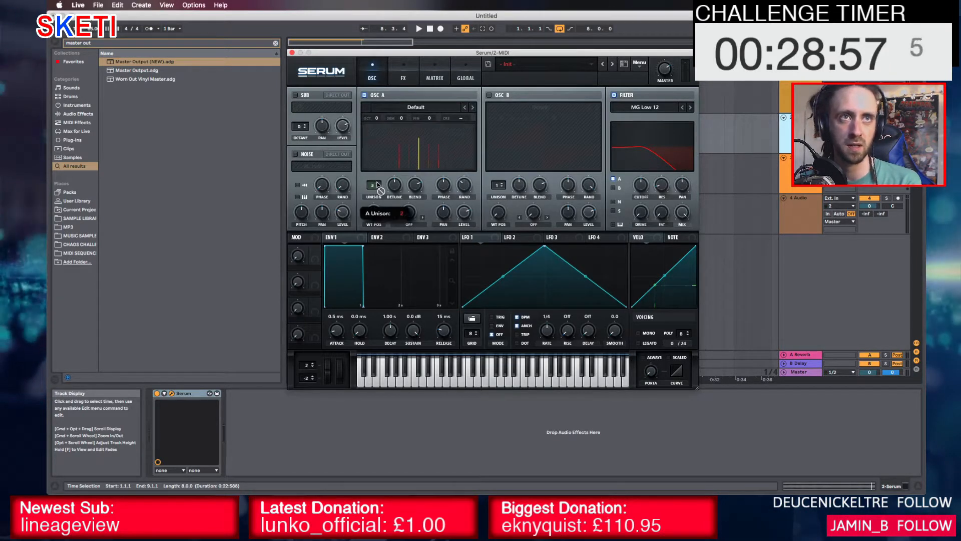
pyautogui.scroll(2, 378, 186)
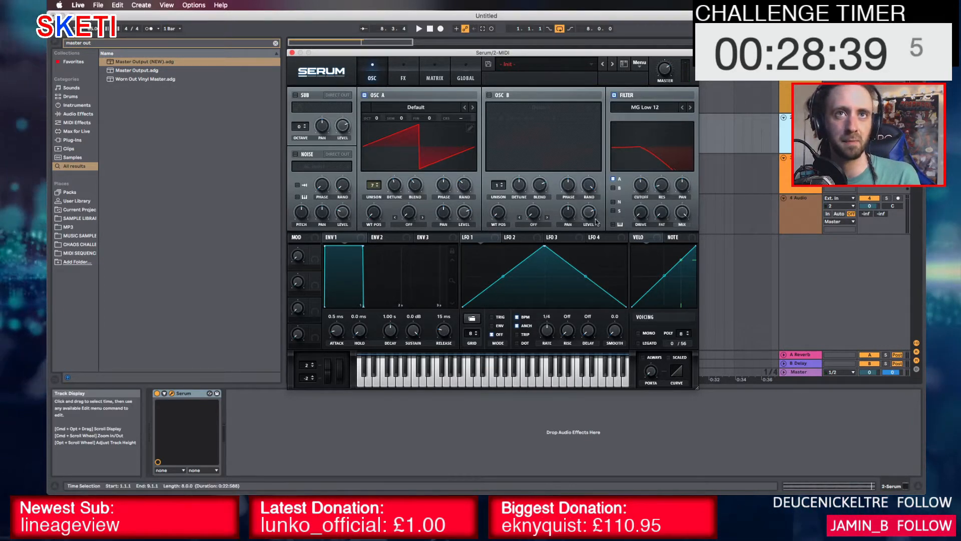
# Shape LFO 1 into a falling decay curve in Trig mode and assign it to the filter cutoff
pyautogui.moveTo(545, 246); pyautogui.dragTo(489, 235)
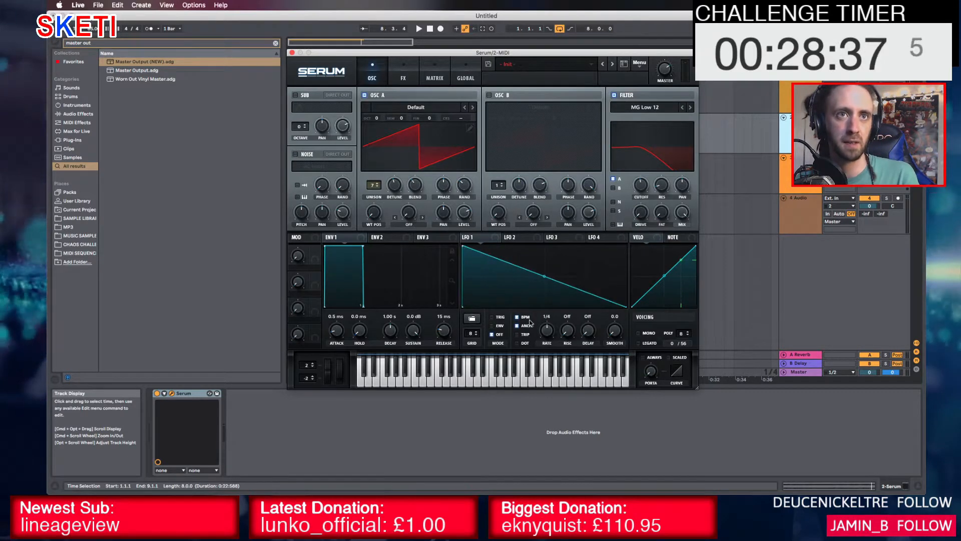
pyautogui.click(500, 317)
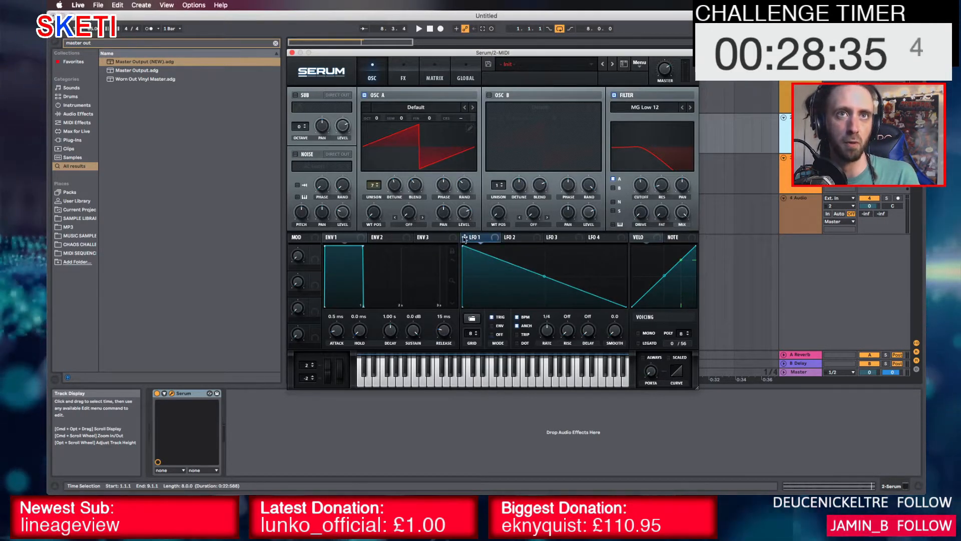
pyautogui.moveTo(464, 237); pyautogui.dragTo(637, 192)
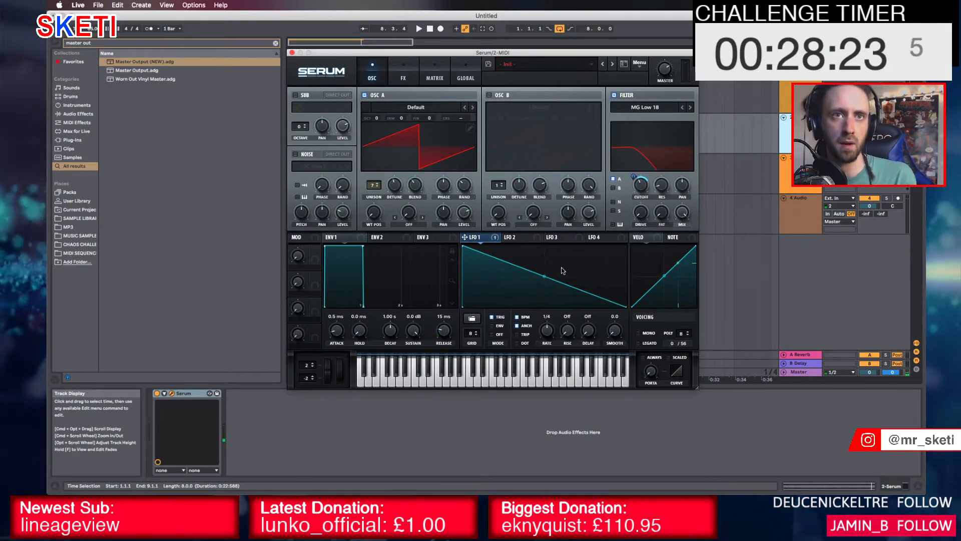
pyautogui.moveTo(545, 276); pyautogui.dragTo(546, 289)
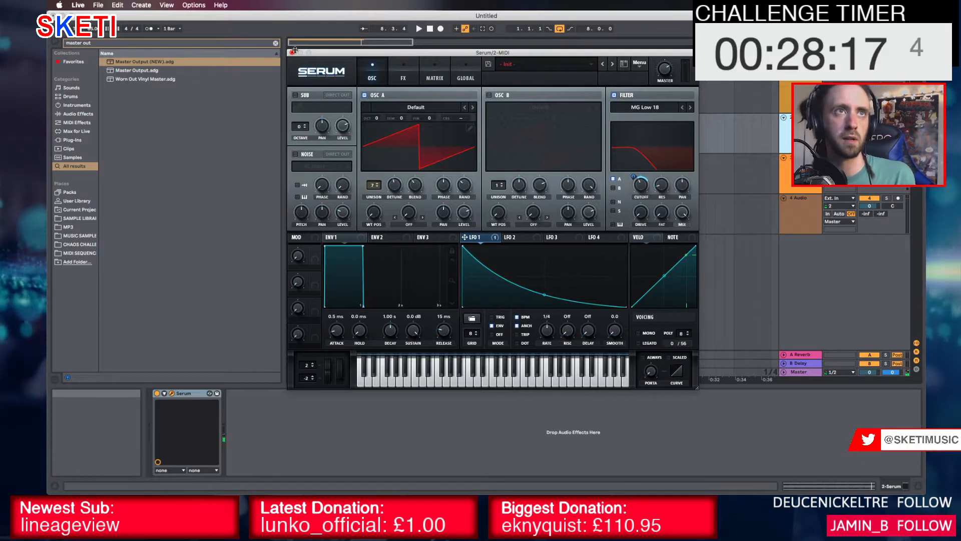
# Close the Serum window and play the start of the melody loop briefly
pyautogui.click(293, 51)
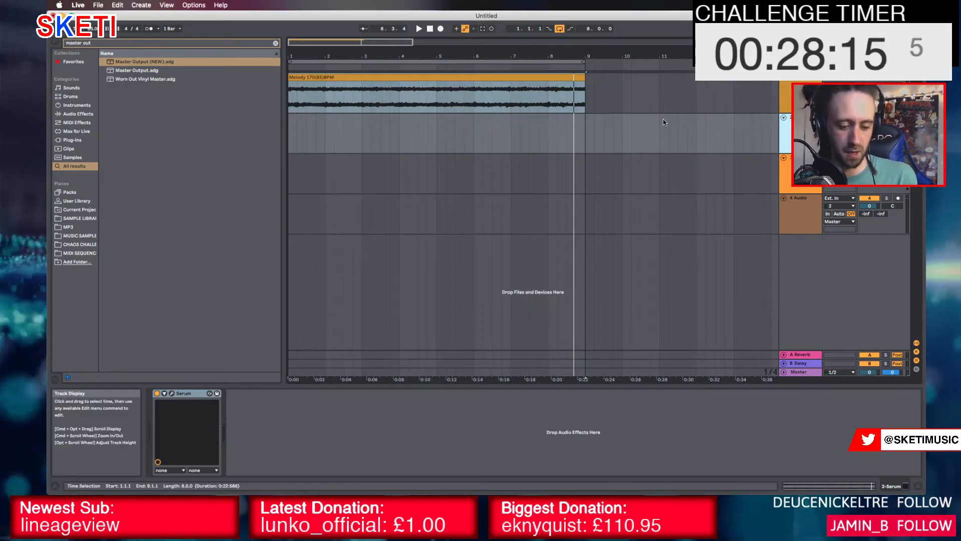
pyautogui.press('space')
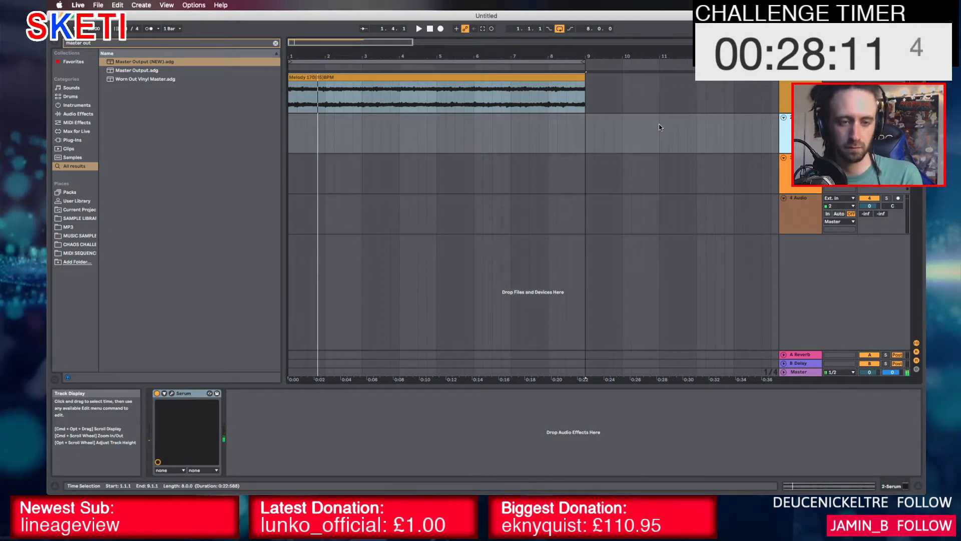
pyautogui.press('space')
# Reopen Serum and enable the compressor in its effects rack with multiband on
pyautogui.click(171, 394)
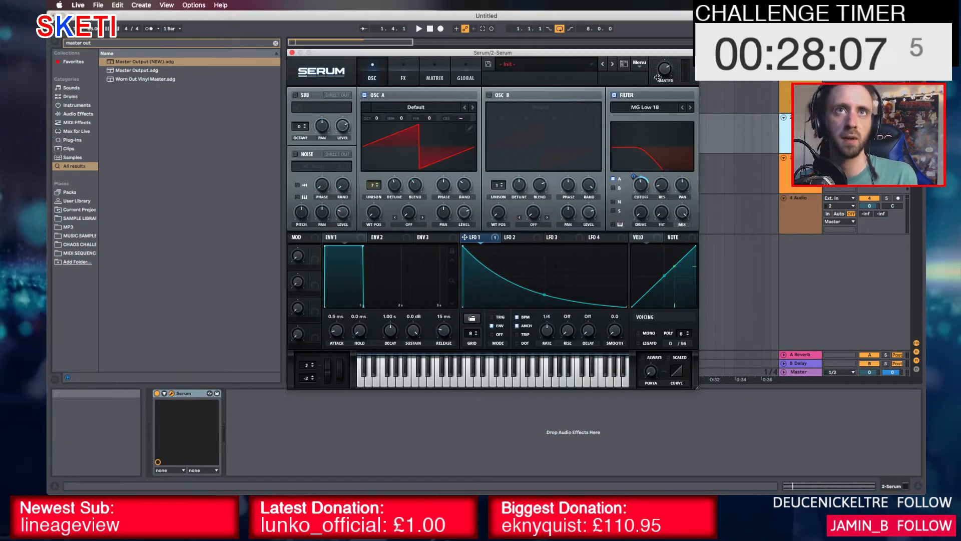
pyautogui.click(403, 75)
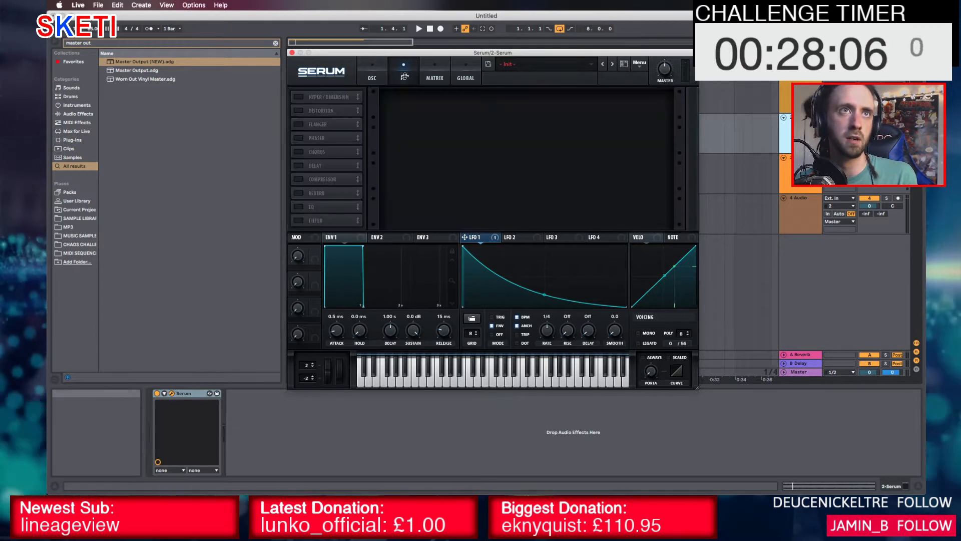
pyautogui.click(303, 179)
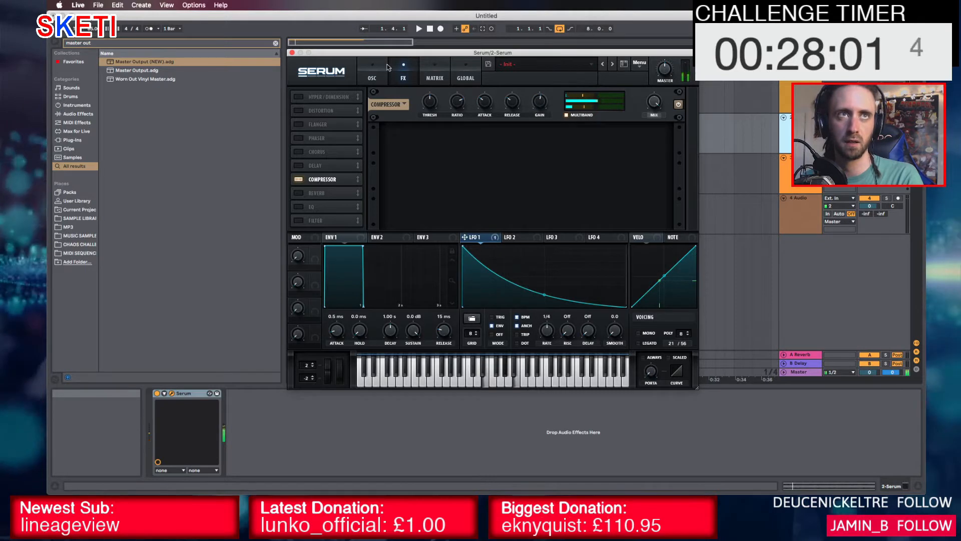
# Close Serum and audition the melody to work out a matching chord part
pyautogui.click(293, 53)
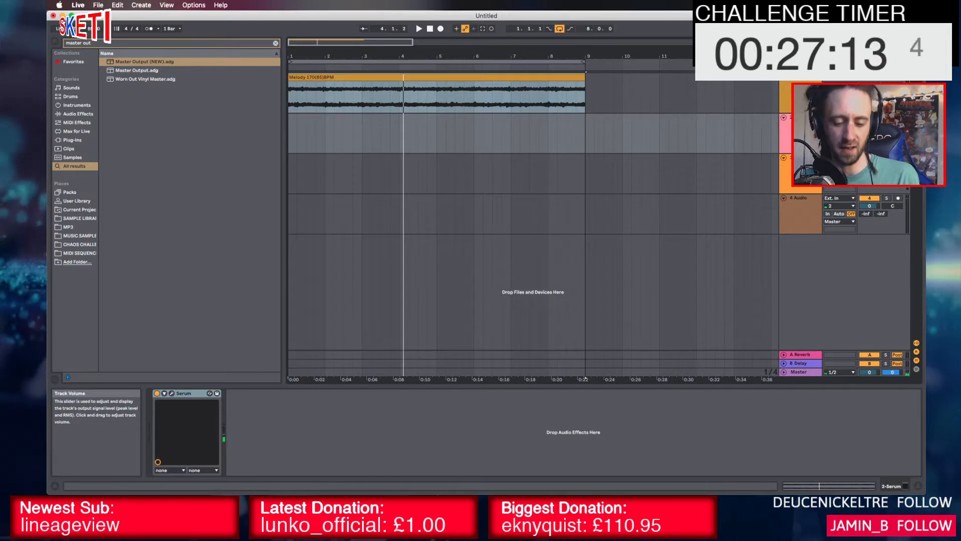
pyautogui.press('space')
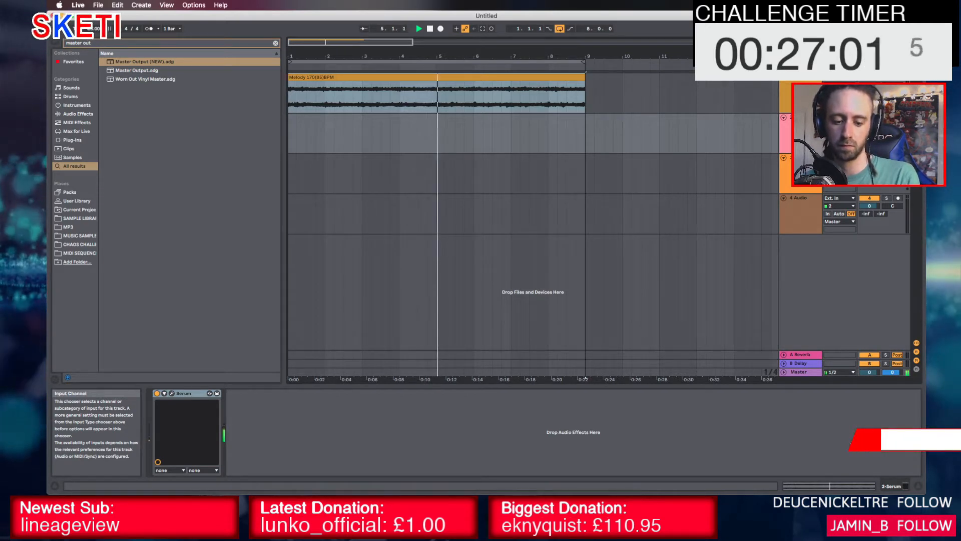
pyautogui.press('space')
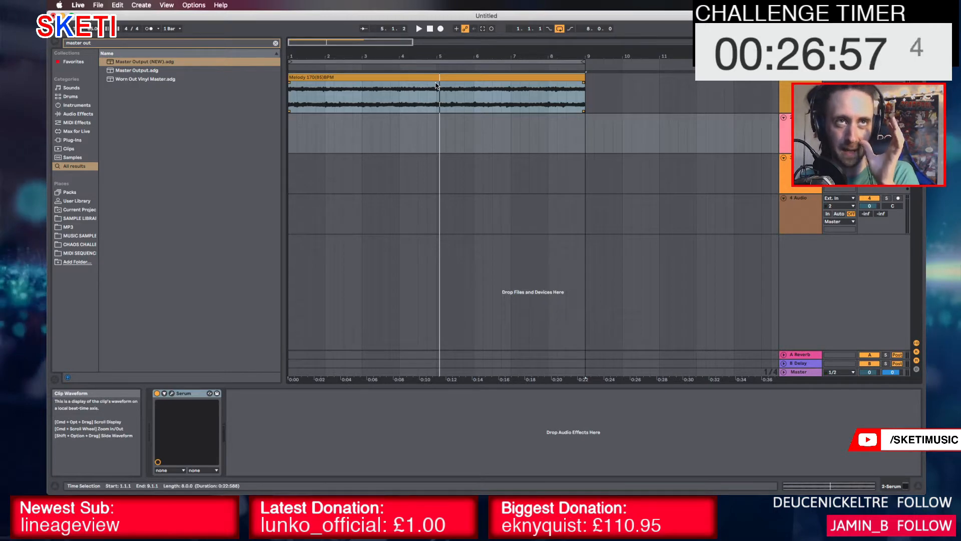
# Create an empty MIDI clip on the Serum track from bar 1 to bar 9 and enlarge its note rows
pyautogui.keyDown('shift'); pyautogui.click(586, 133); pyautogui.keyUp('shift')
pyautogui.press('super+shift+m')
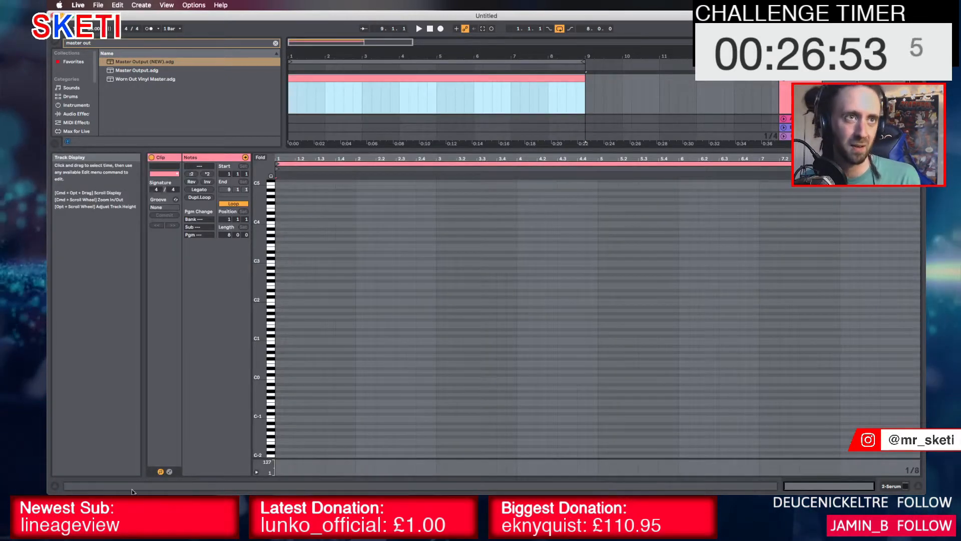
pyautogui.doubleClick(268, 277)
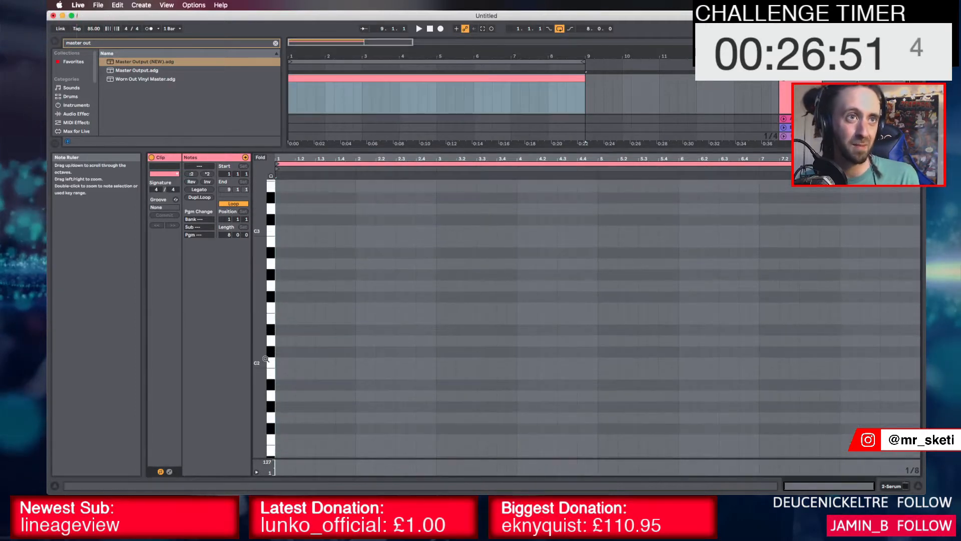
# Draw an eighth-note chord of E1, E2, G#2, B2 and D3 at the start of the MIDI clip
pyautogui.click(271, 309)
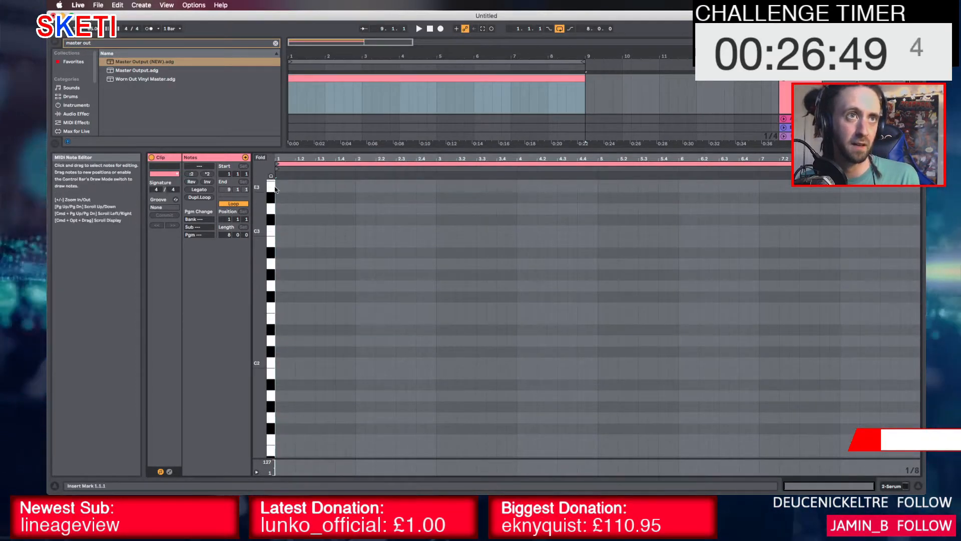
pyautogui.click(271, 308)
pyautogui.scroll(-1, 272, 407)
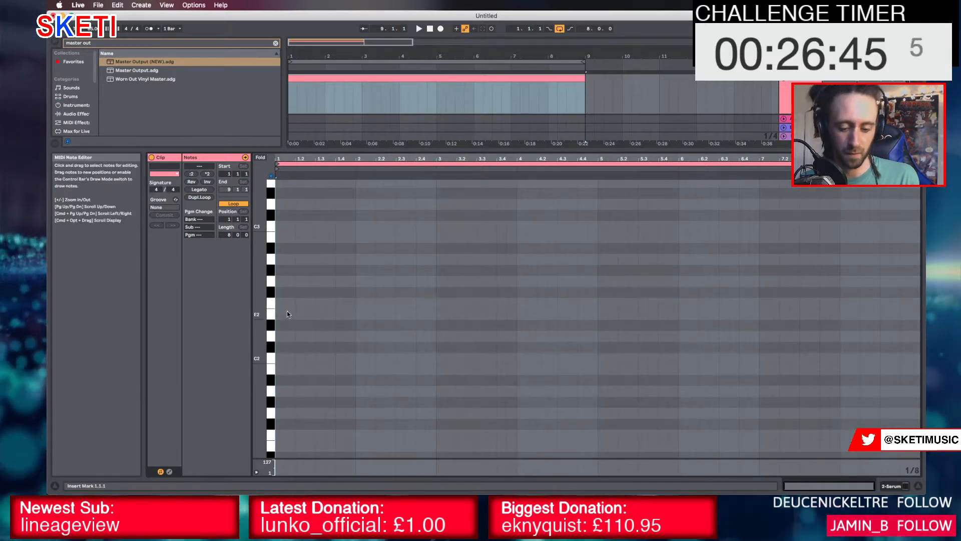
pyautogui.click(281, 445)
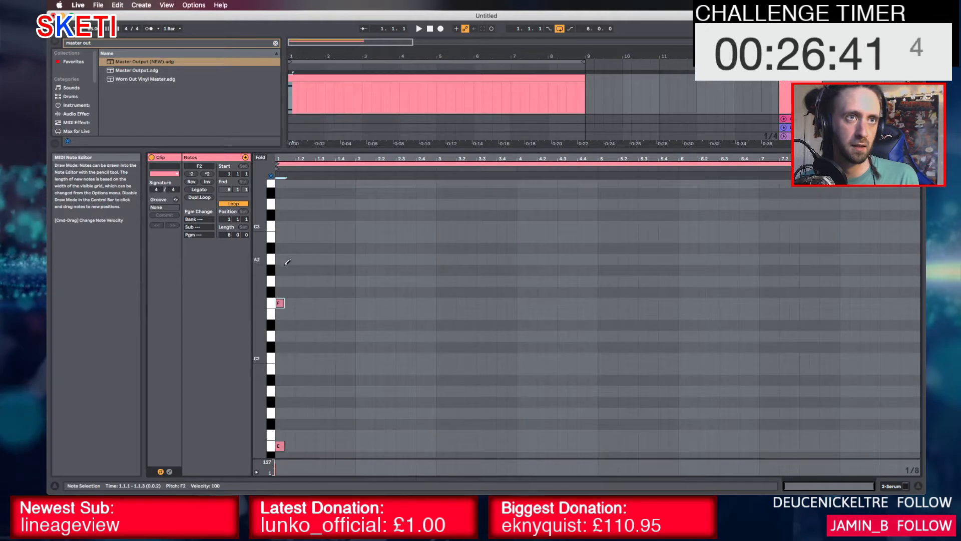
pyautogui.click(280, 303)
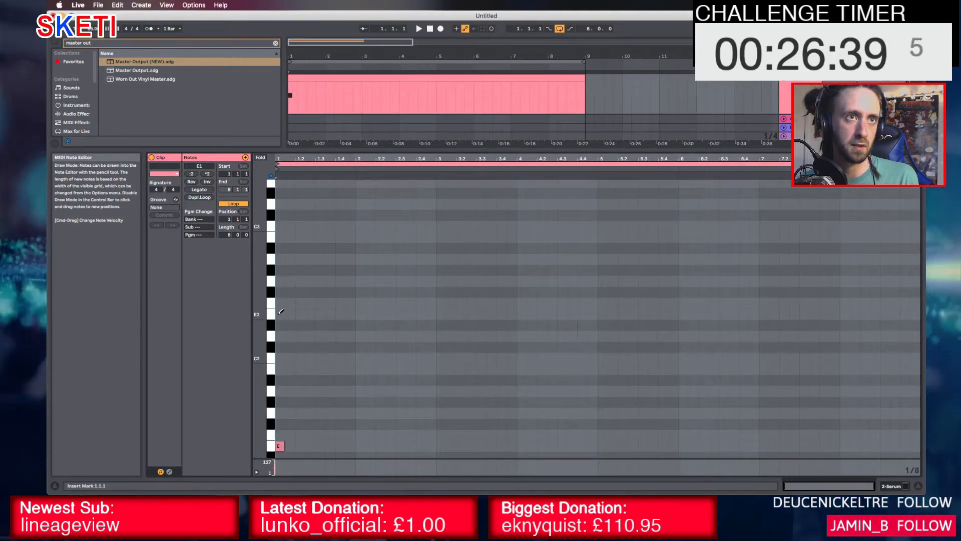
pyautogui.click(280, 313)
pyautogui.click(280, 270)
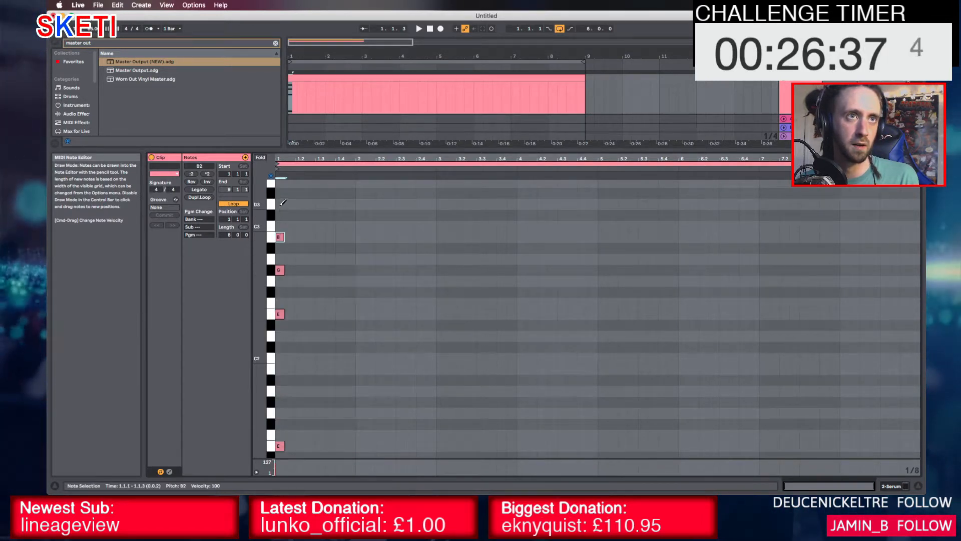
# Copy the whole chord to position 1.2.3 and play back the two-chord rhythm
pyautogui.press('b')
pyautogui.moveTo(287, 193)
pyautogui.mouseDown()
pyautogui.moveTo(282, 451)
pyautogui.moveTo(310, 446)
pyautogui.mouseUp()
pyautogui.press('space')
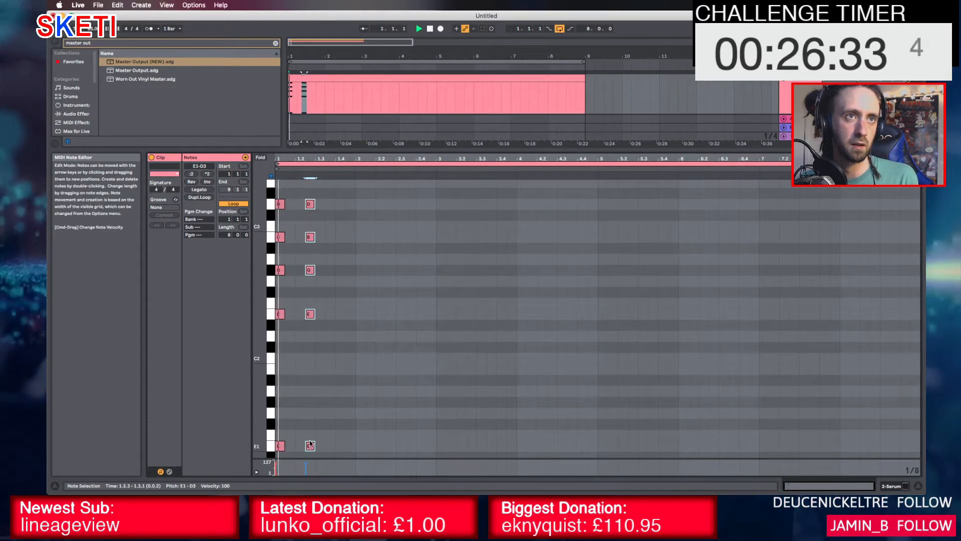
pyautogui.moveTo(296, 162); pyautogui.dragTo(296, 182)
# Set the project tempo to 170 BPM
pyautogui.click(92, 29)
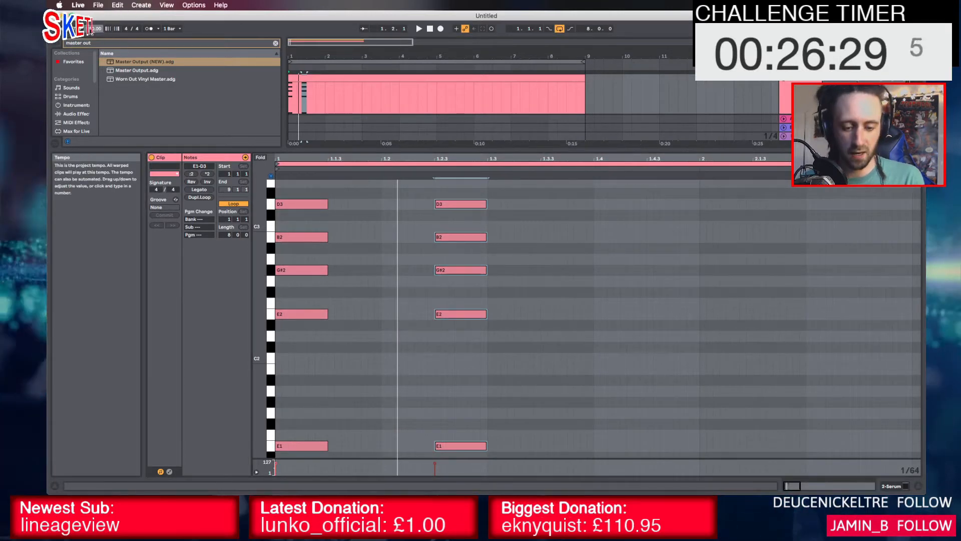
pyautogui.write('170')
pyautogui.press('Return')
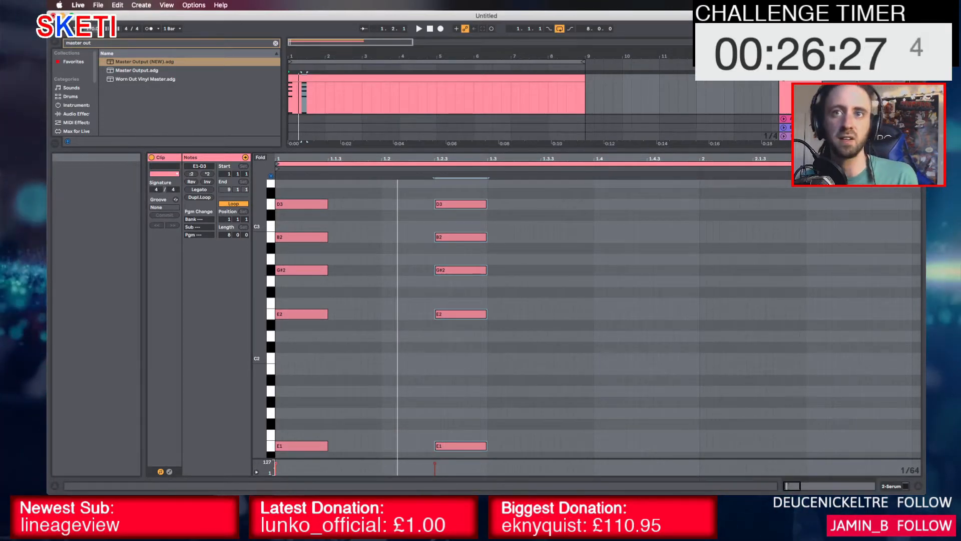
# Open the melody audio clip and double its segment tempo to 170 BPM
pyautogui.click(923, 485)
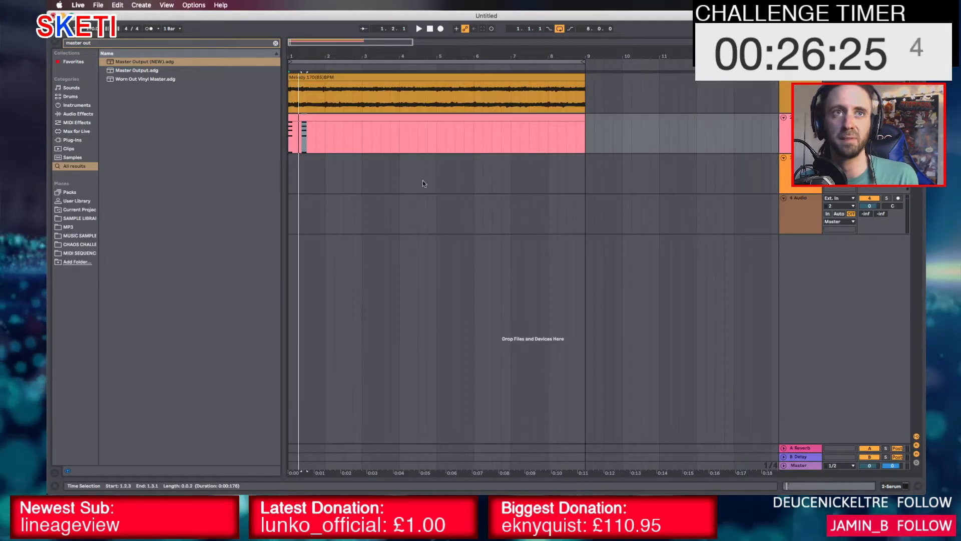
pyautogui.doubleClick(346, 77)
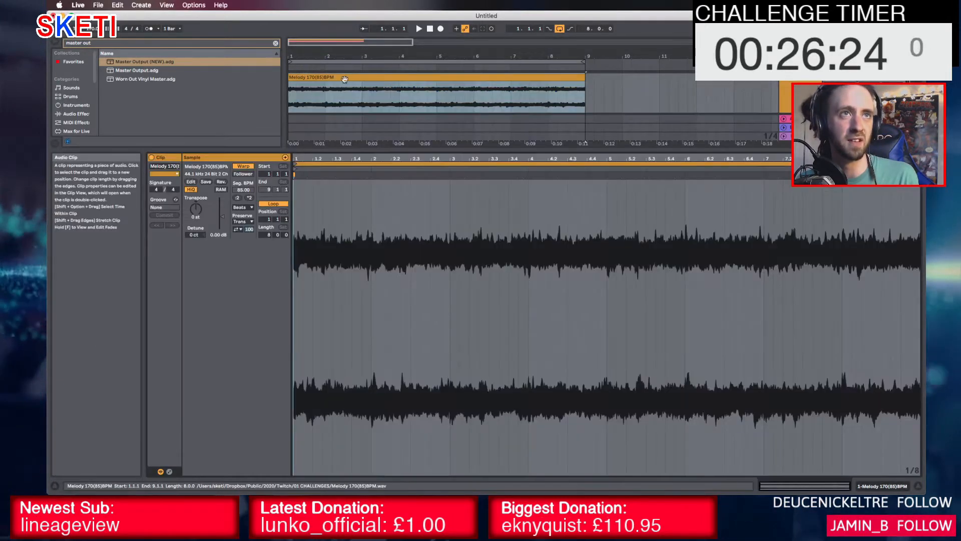
pyautogui.click(249, 197)
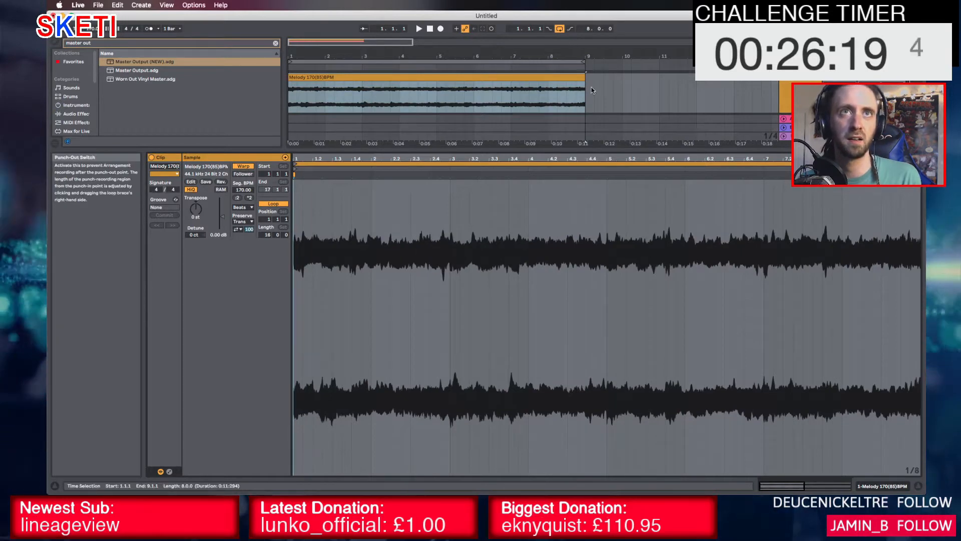
# Check playback and extend the melody clip to bar 17, making it 16 bars long
pyautogui.press('space')
pyautogui.click(919, 487)
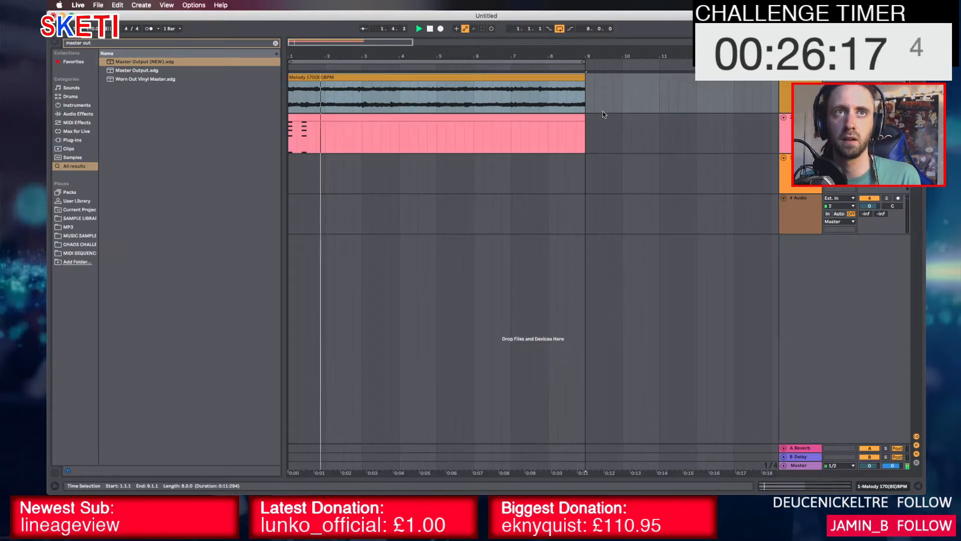
pyautogui.press('-')
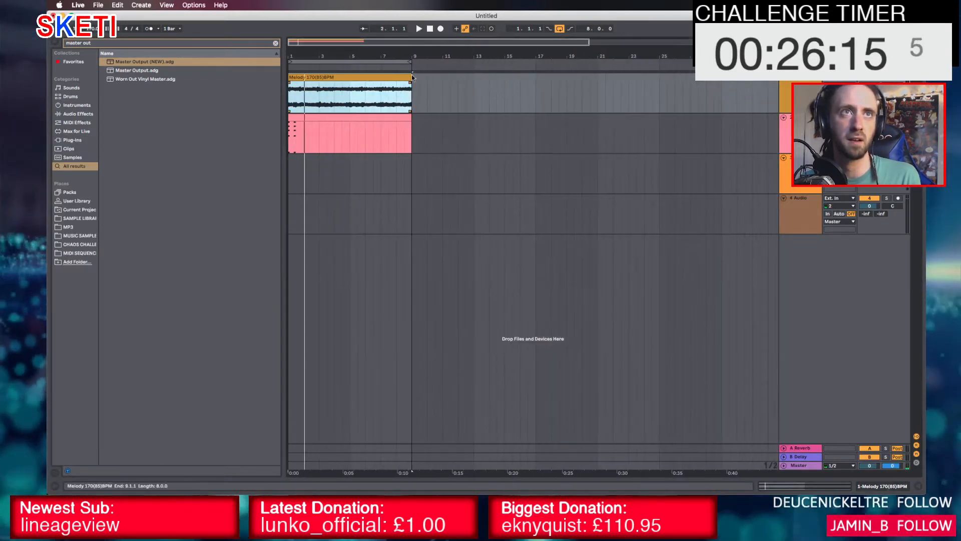
pyautogui.moveTo(411, 74); pyautogui.dragTo(534, 75)
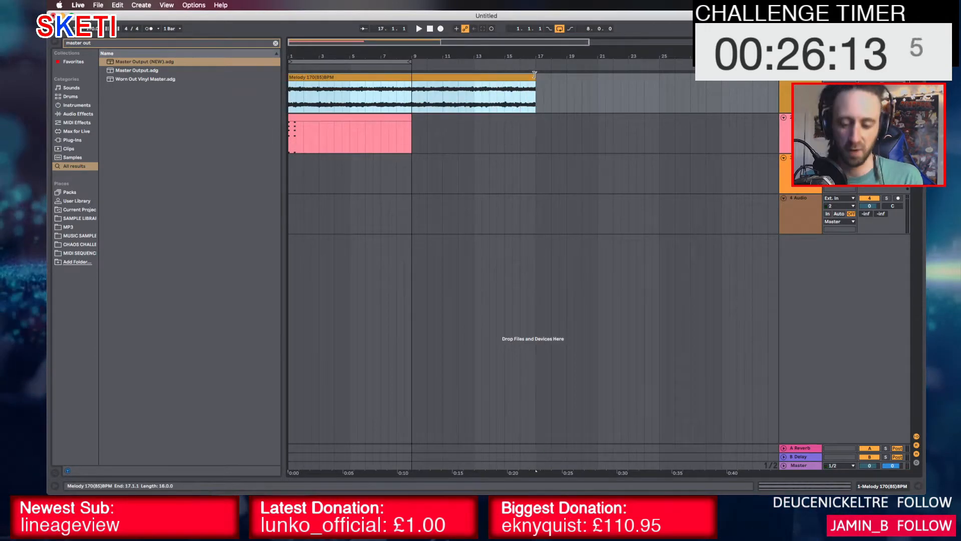
# Open the Serum MIDI clip and transpose both chords up one octave
pyautogui.doubleClick(325, 117)
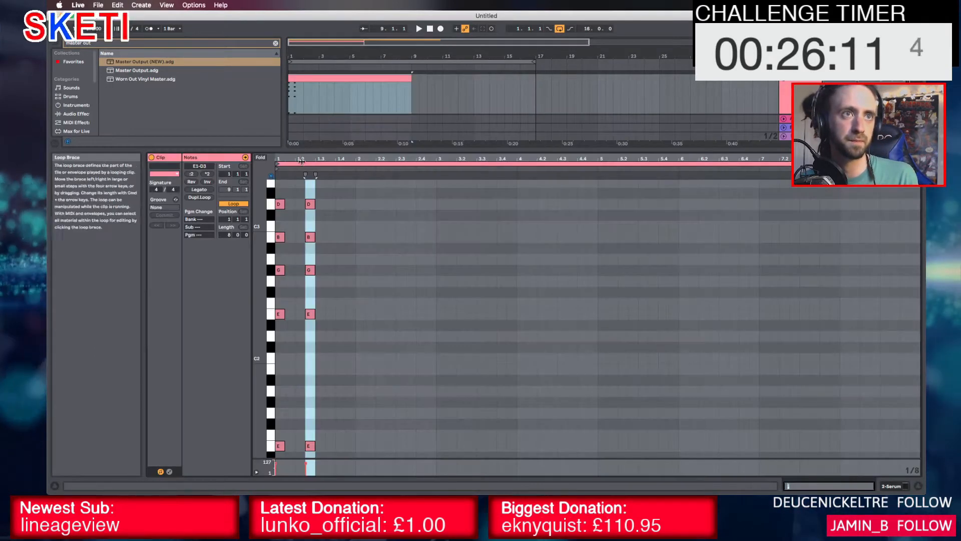
pyautogui.hotkey('shift', 'Up')
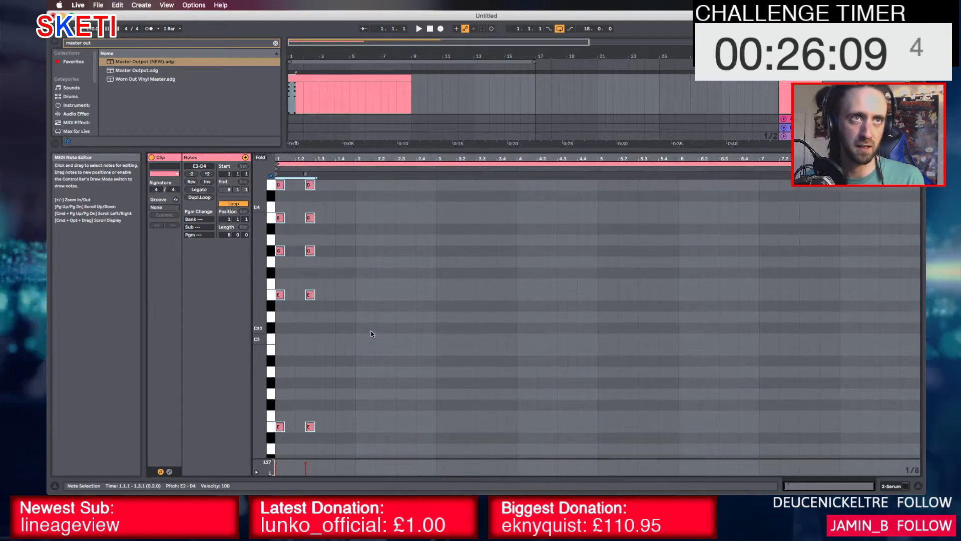
# Copy the E chord to beat 1.4, duplicate the resulting three chords to make six, and play them back
pyautogui.press('space')
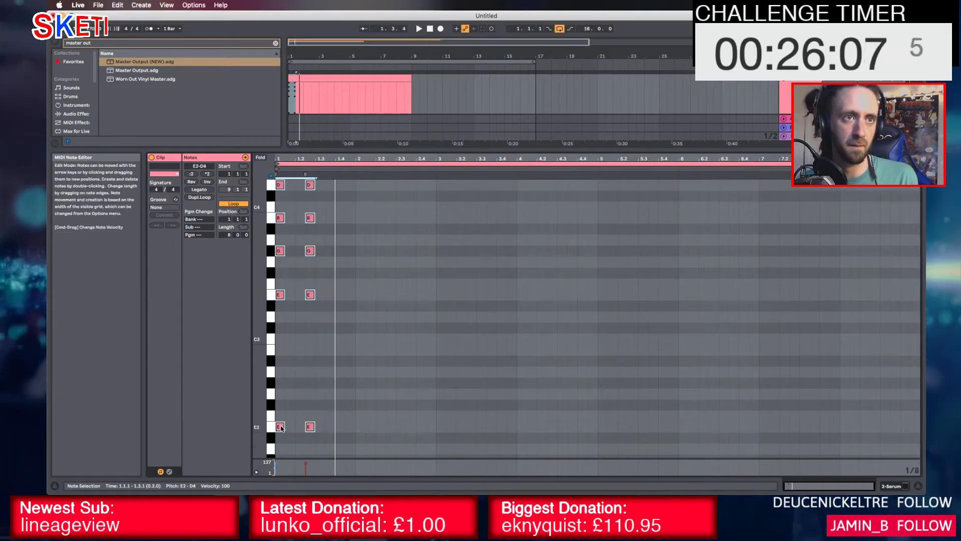
pyautogui.moveTo(284, 426); pyautogui.dragTo(342, 187)
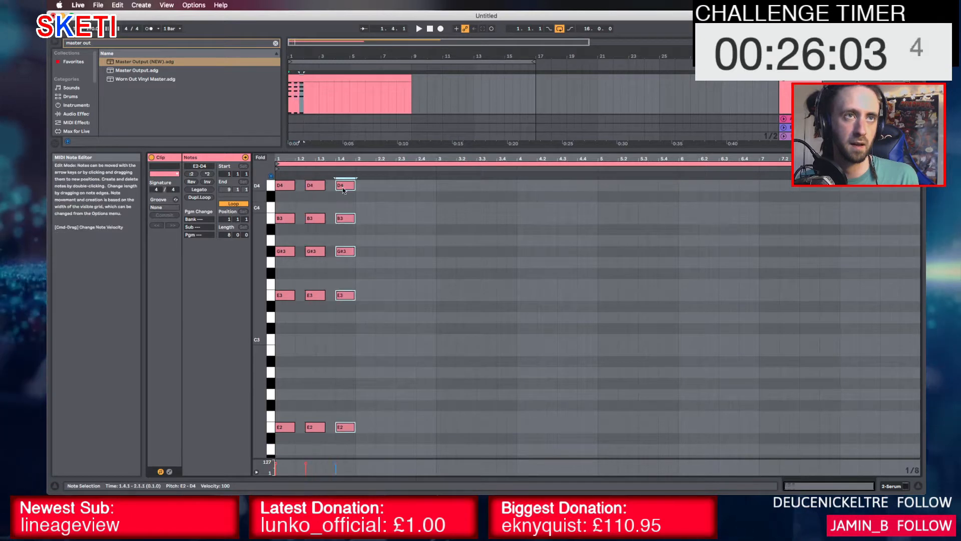
pyautogui.moveTo(281, 441); pyautogui.dragTo(358, 179)
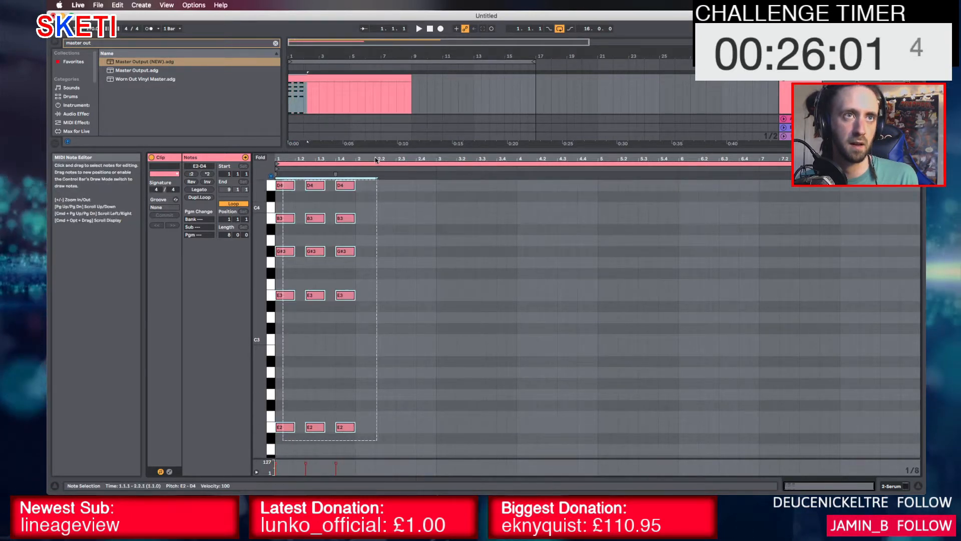
pyautogui.press('super+d')
pyautogui.press('space')
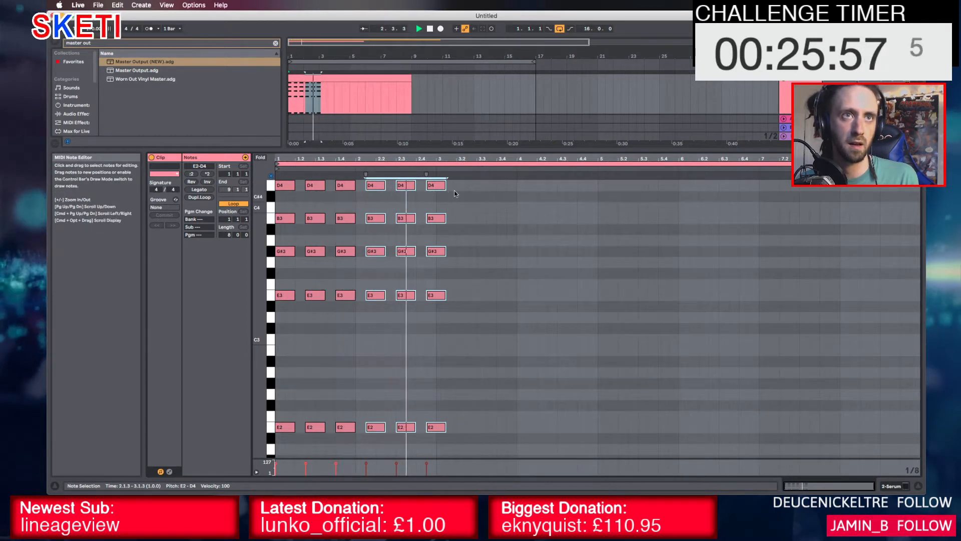
pyautogui.press('space')
# Trim the sixth chord to end at bar 3, and copy all six chords to bar 3 one semitone higher
pyautogui.moveTo(455, 179); pyautogui.dragTo(436, 427)
pyautogui.press('super+a')
pyautogui.moveTo(287, 431); pyautogui.dragTo(446, 422)
pyautogui.scroll(4, 441, 440)
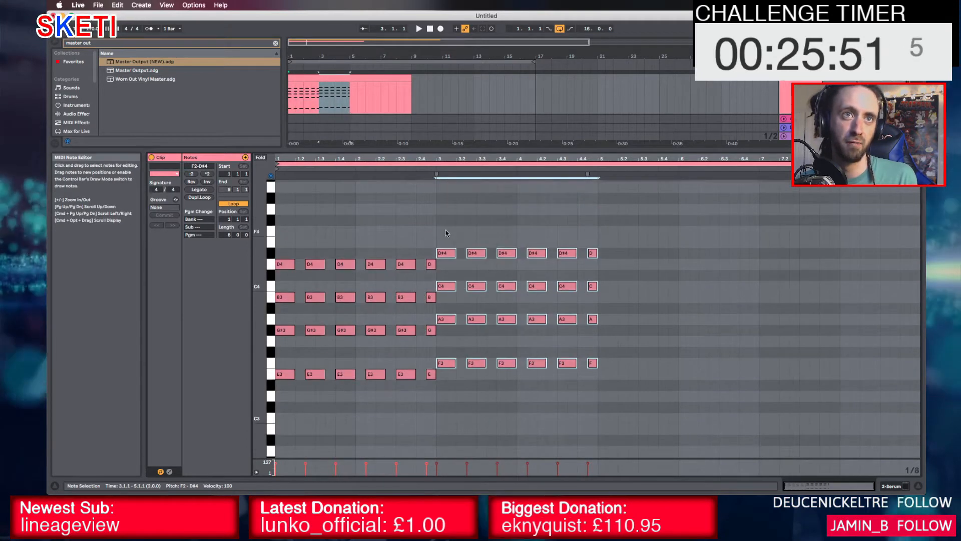
# Raise the top notes of the six F chords to E4 and listen to the result
pyautogui.moveTo(447, 233); pyautogui.dragTo(643, 271)
pyautogui.press('Up')
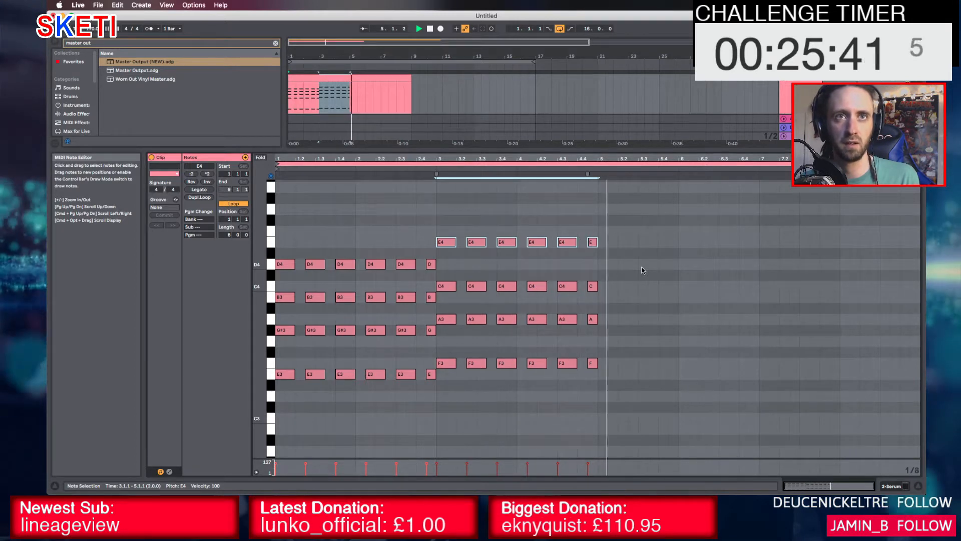
pyautogui.press('space')
# Extend the last F chord back to beat 4.4, and move its F3 up to G3 and its F2 up to A2
pyautogui.moveTo(600, 233); pyautogui.dragTo(579, 383)
pyautogui.scroll(-5, 589, 364)
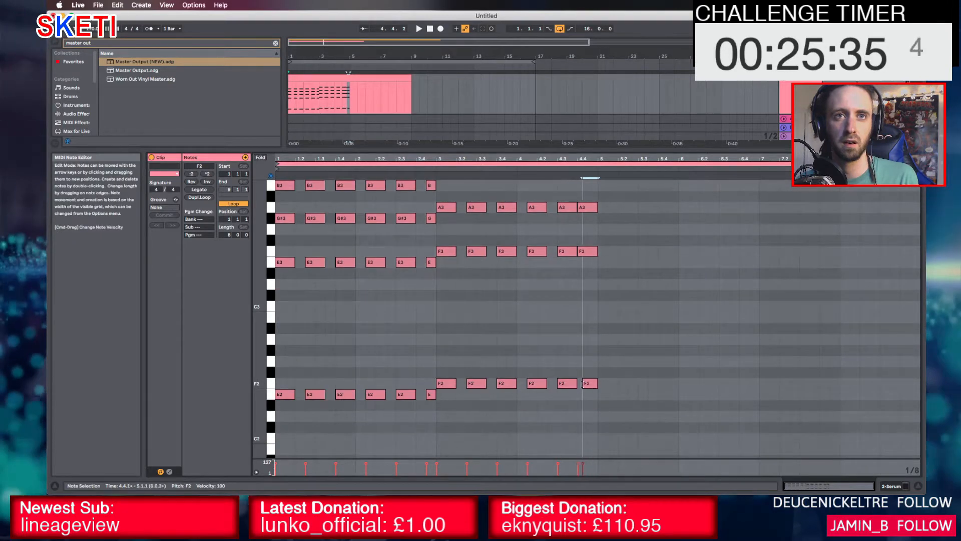
pyautogui.scroll(3, 589, 371)
pyautogui.click(588, 299)
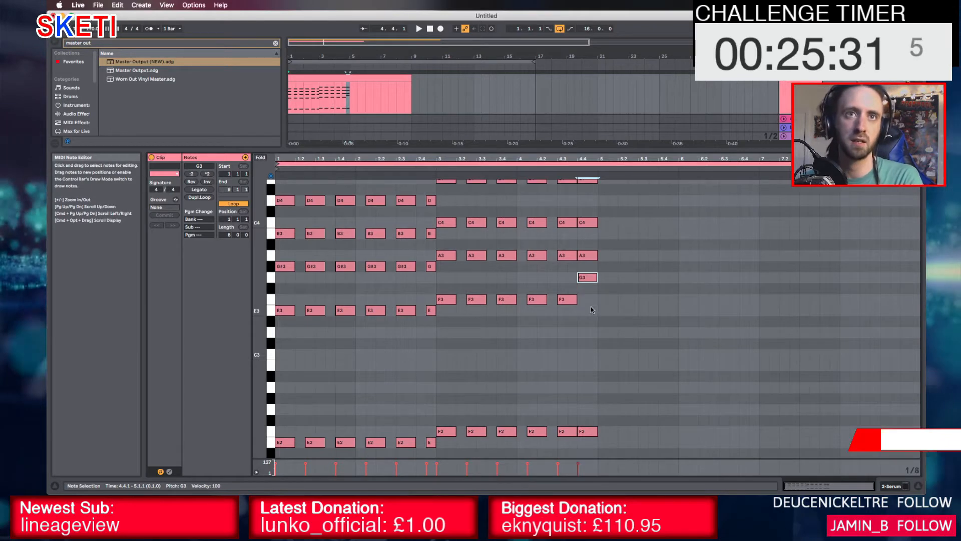
pyautogui.scroll(2, 591, 309)
pyautogui.scroll(-3, 595, 361)
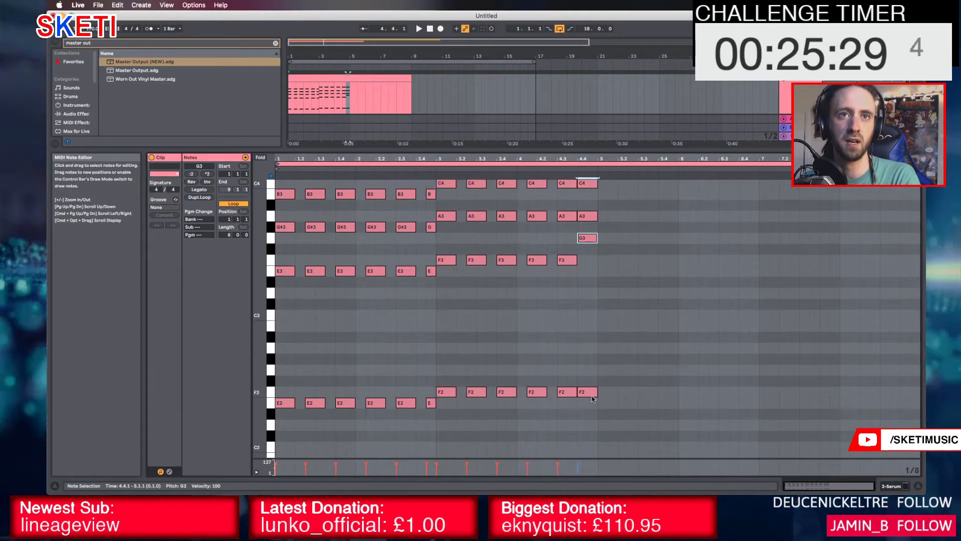
pyautogui.moveTo(592, 396); pyautogui.dragTo(592, 351)
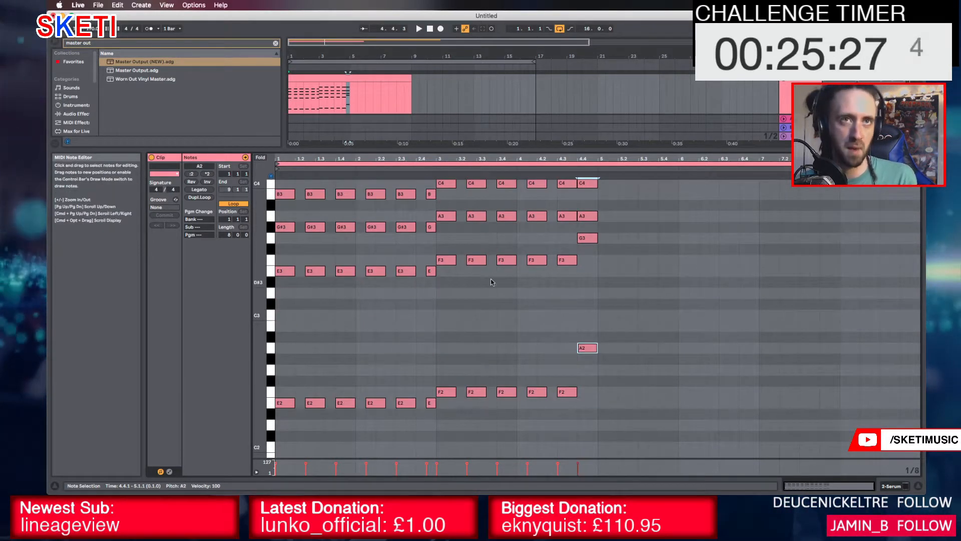
# Play the four-bar chord pattern from the start and duplicate all its notes into bars 5 to 8
pyautogui.click(301, 314)
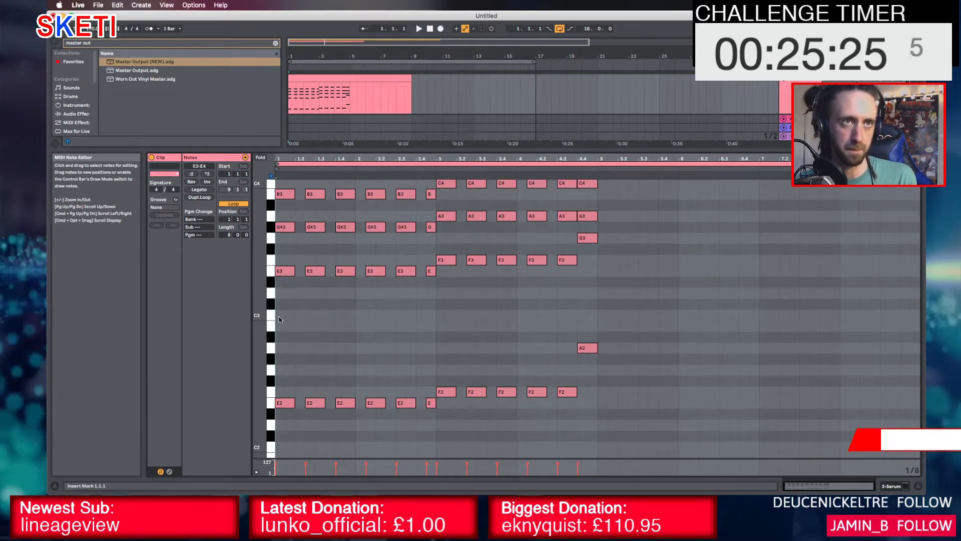
pyautogui.press('space')
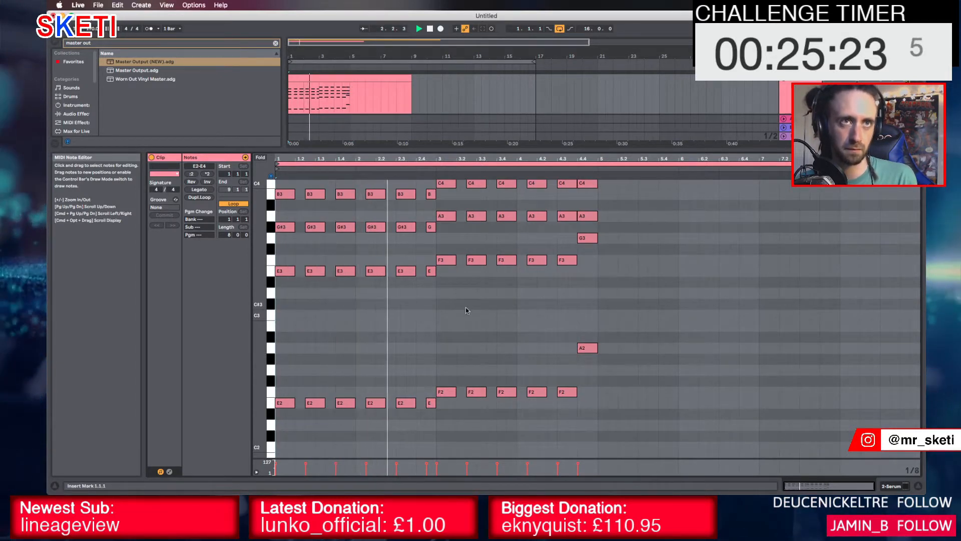
pyautogui.scroll(3, 506, 376)
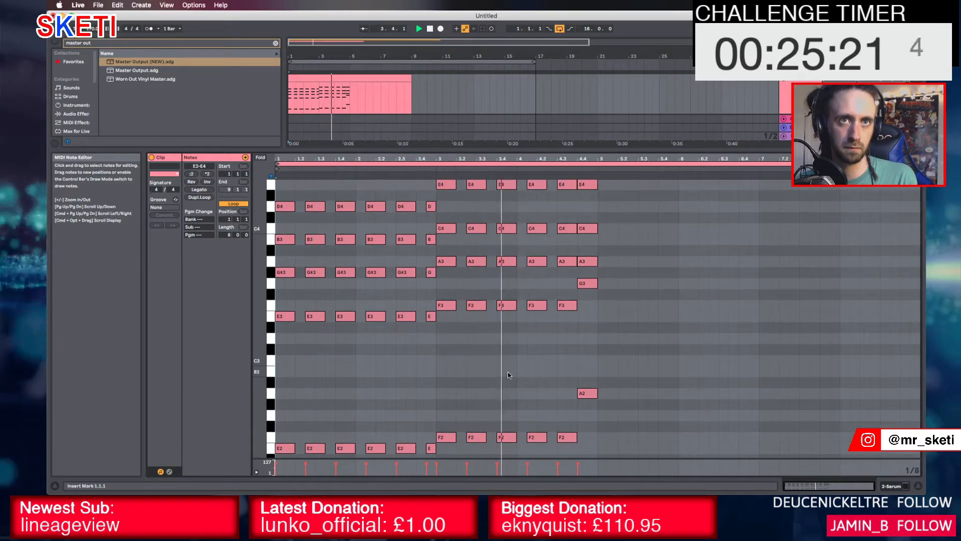
pyautogui.press('super+a')
pyautogui.press('z')
pyautogui.press('super+d')
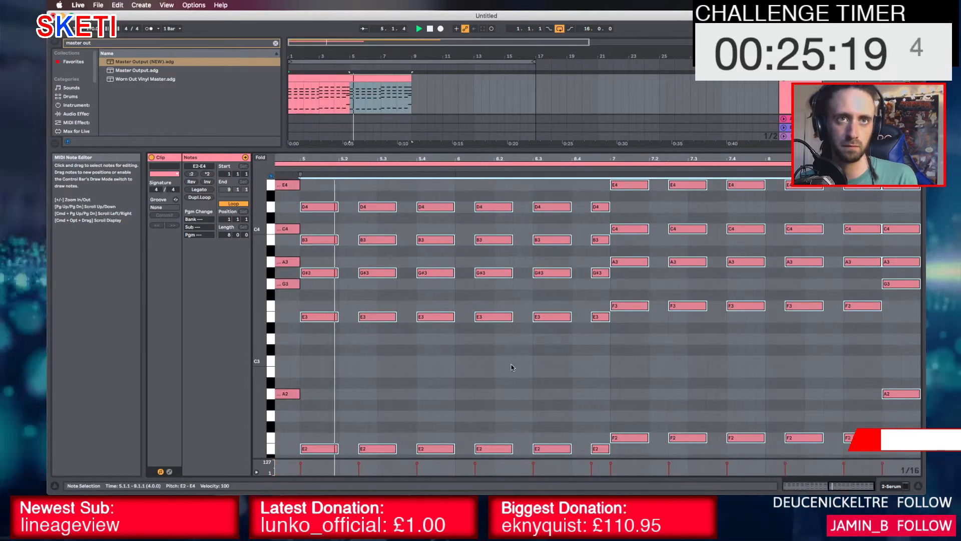
pyautogui.moveTo(459, 160); pyautogui.dragTo(696, 120)
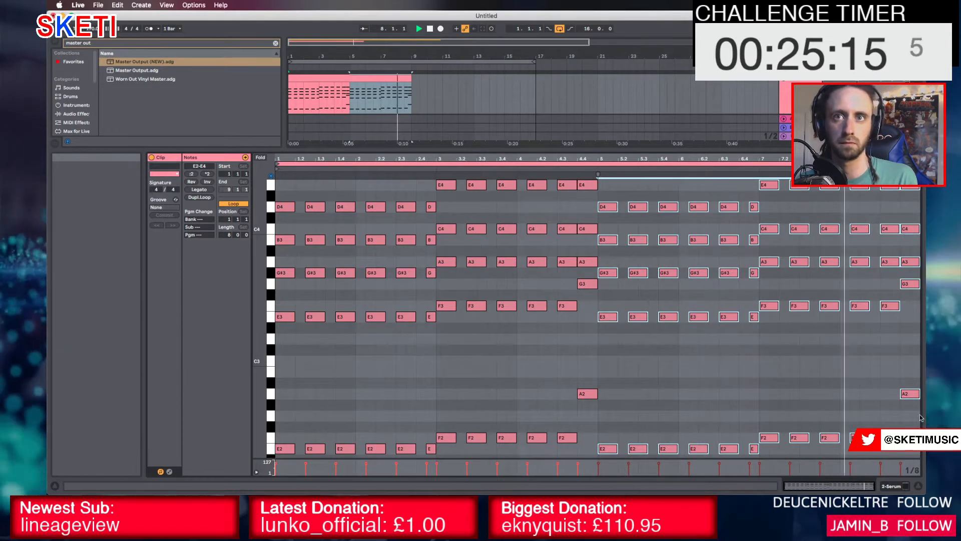
# Revoice the last chord at beat 8.4 with D2 in the bass, F3 instead of G3, and D4 on top
pyautogui.click(911, 396)
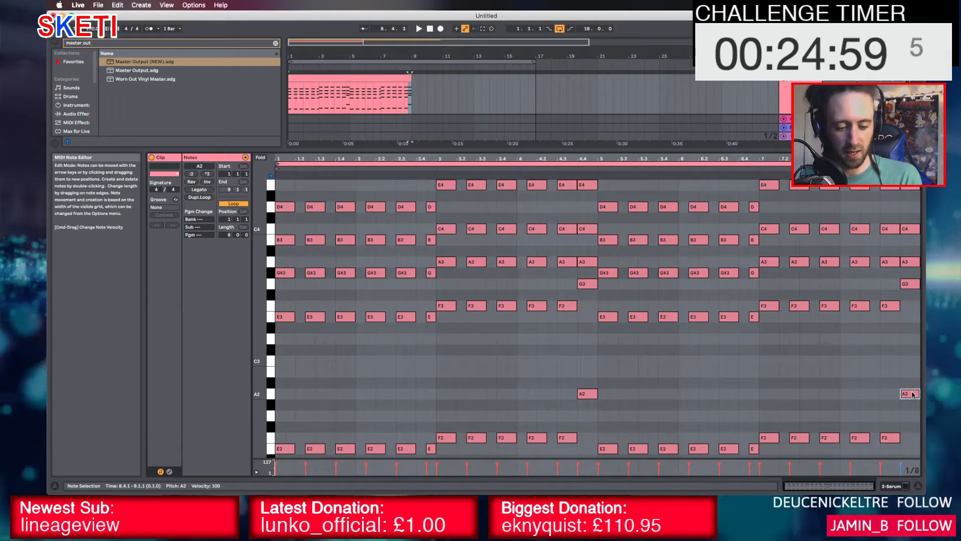
pyautogui.click(909, 359)
pyautogui.scroll(-4, 909, 359)
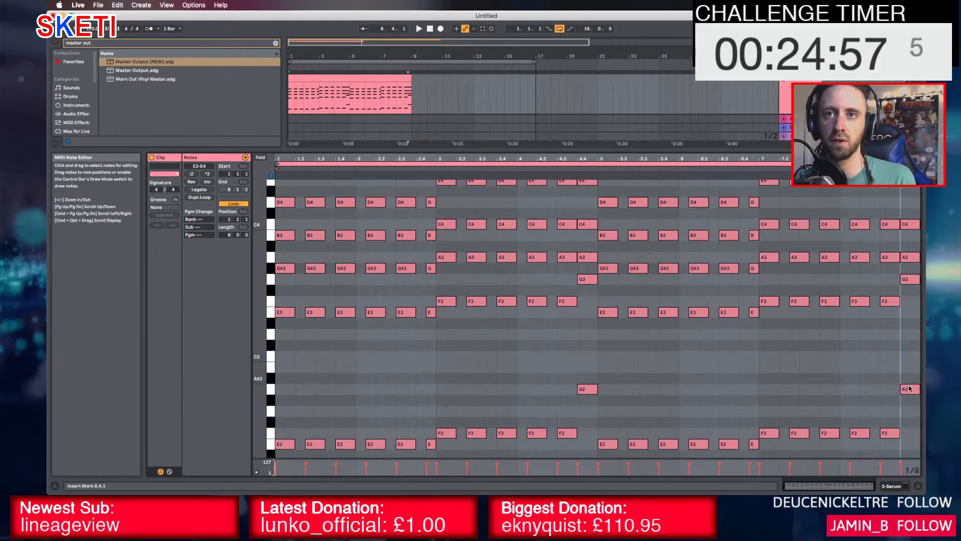
pyautogui.moveTo(912, 350); pyautogui.dragTo(913, 429)
pyautogui.scroll(4, 912, 286)
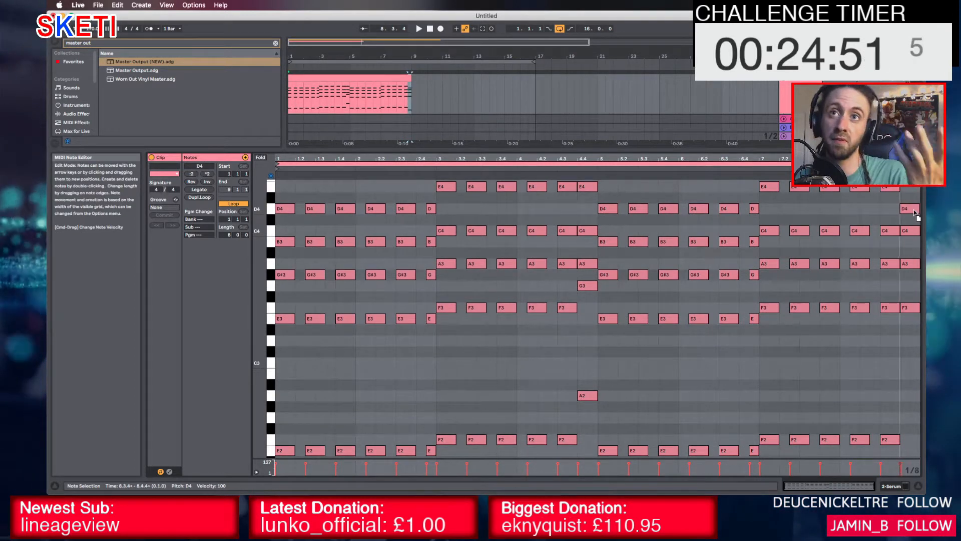
pyautogui.moveTo(914, 213); pyautogui.dragTo(916, 212)
pyautogui.press('space')
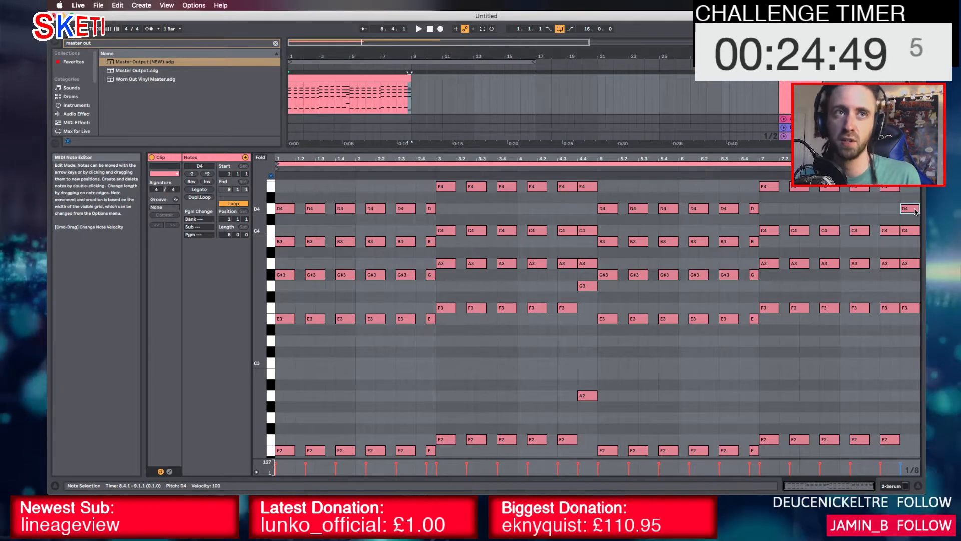
# Duplicate the eight-bar Serum clip to bar 9 of the arrangement and open the copy for editing
pyautogui.click(364, 78)
pyautogui.press('super+d')
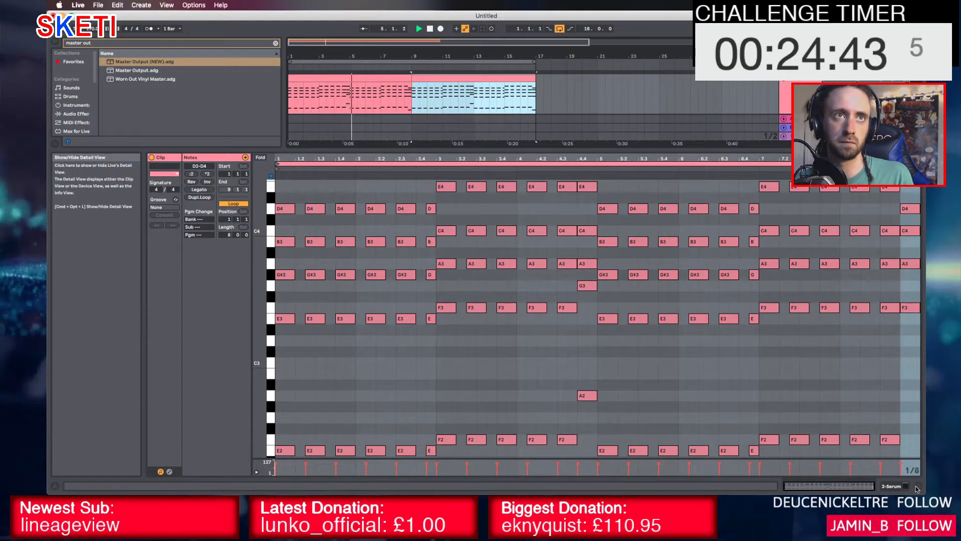
pyautogui.doubleClick(464, 78)
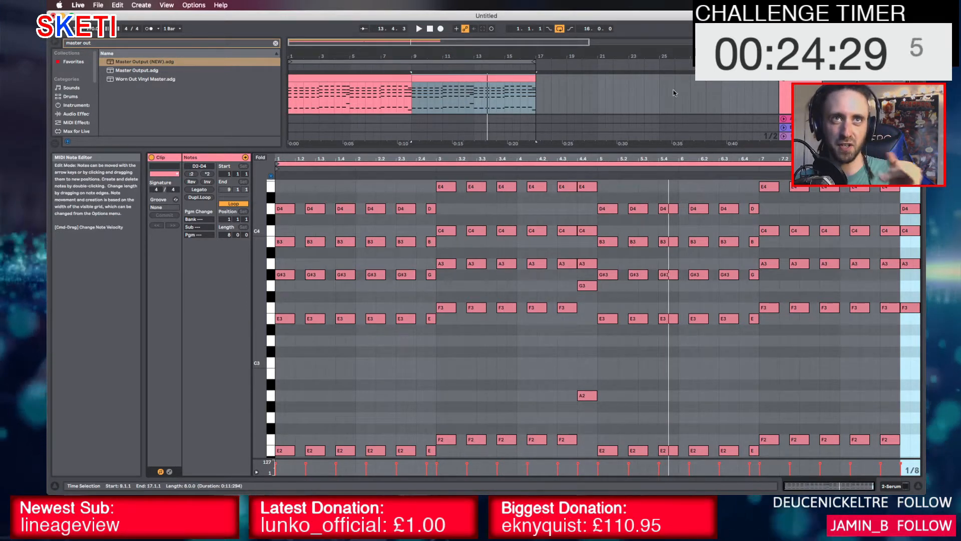
# Replace the last three E chords before bar 7 with a copy of three F chords starting at bar 6
pyautogui.moveTo(696, 190); pyautogui.dragTo(757, 454)
pyautogui.press('Delete')
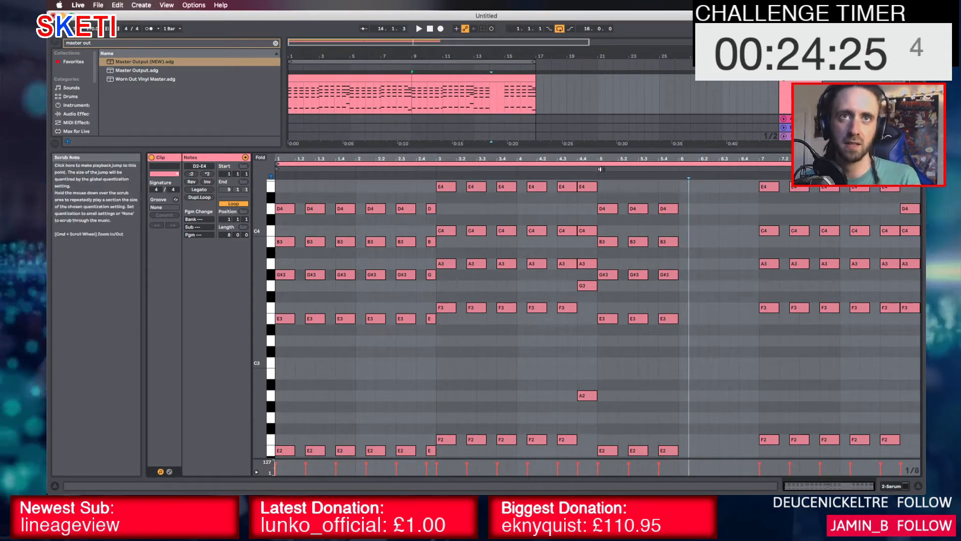
pyautogui.moveTo(607, 192); pyautogui.dragTo(665, 455)
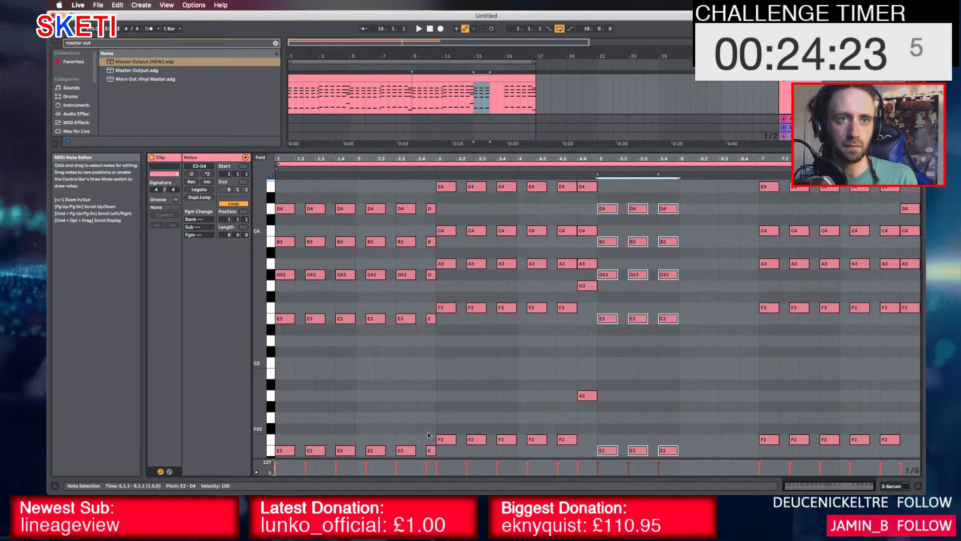
pyautogui.moveTo(442, 452); pyautogui.dragTo(502, 195)
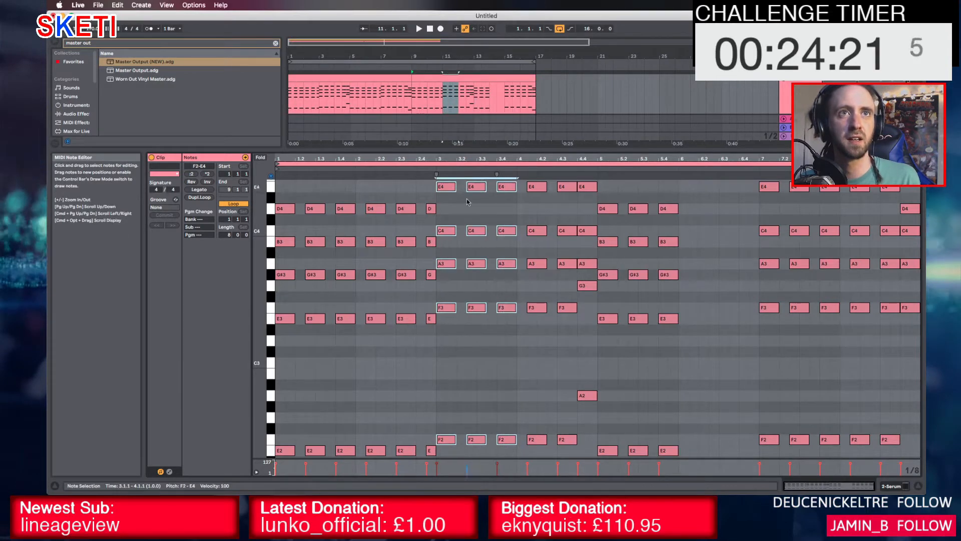
pyautogui.moveTo(447, 440); pyautogui.dragTo(691, 439)
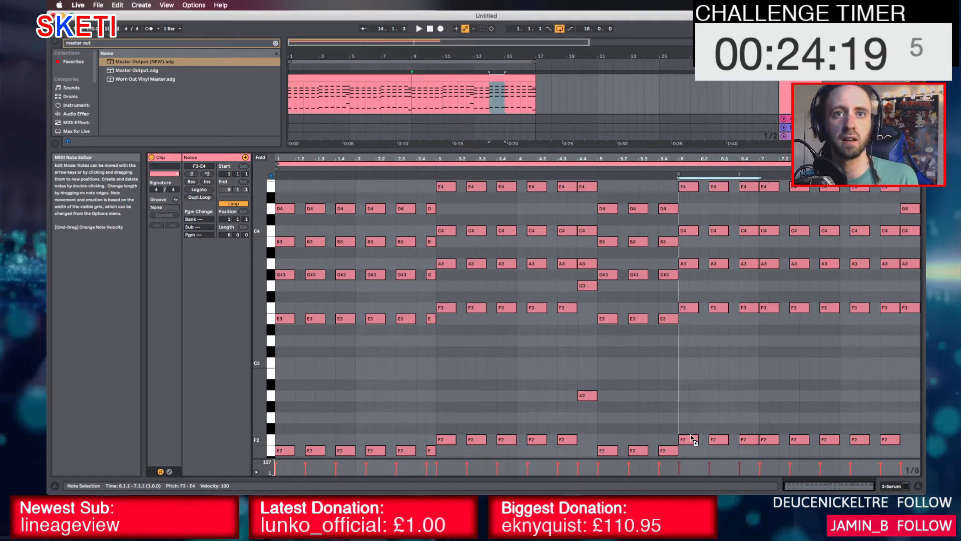
pyautogui.click(596, 344)
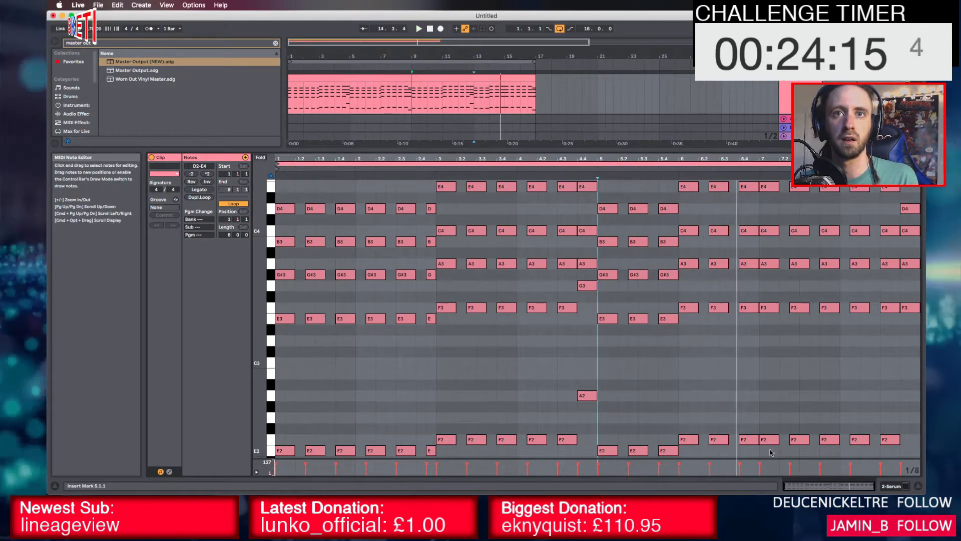
# Transpose the three chords in bar 7 up two semitones to G, and lower their top notes to E4
pyautogui.moveTo(772, 452); pyautogui.dragTo(829, 184)
pyautogui.press('space')
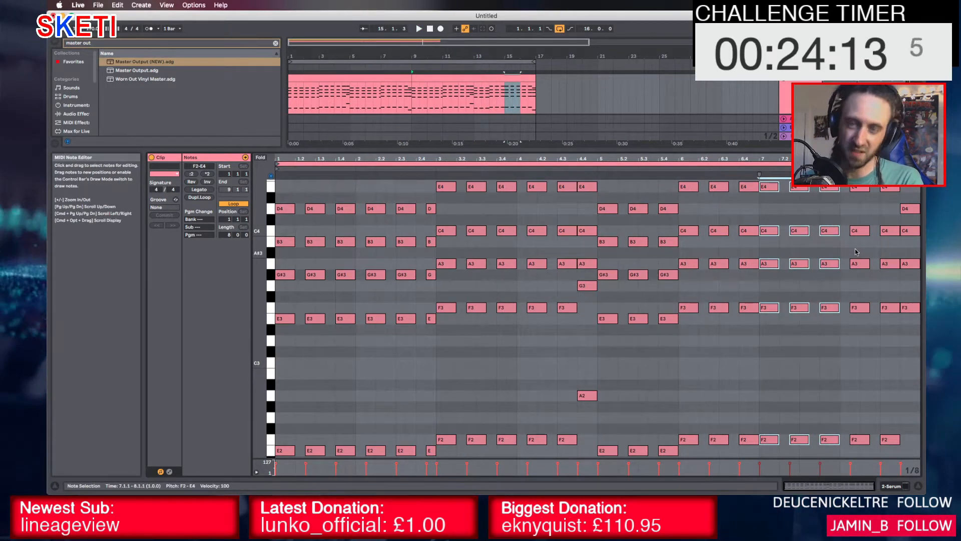
pyautogui.press('Up')
pyautogui.press('Up')
pyautogui.moveTo(743, 180); pyautogui.dragTo(834, 189)
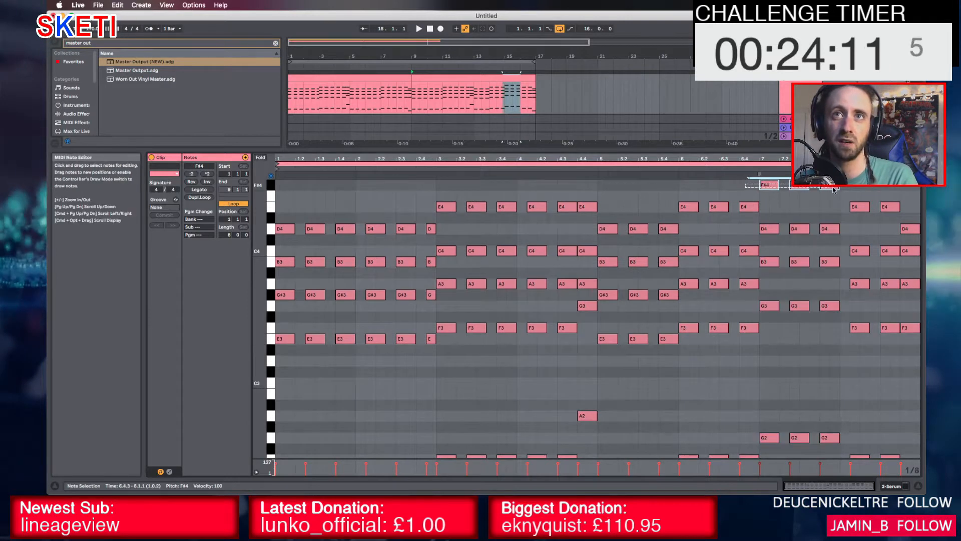
pyautogui.press('Down')
pyautogui.press('Down')
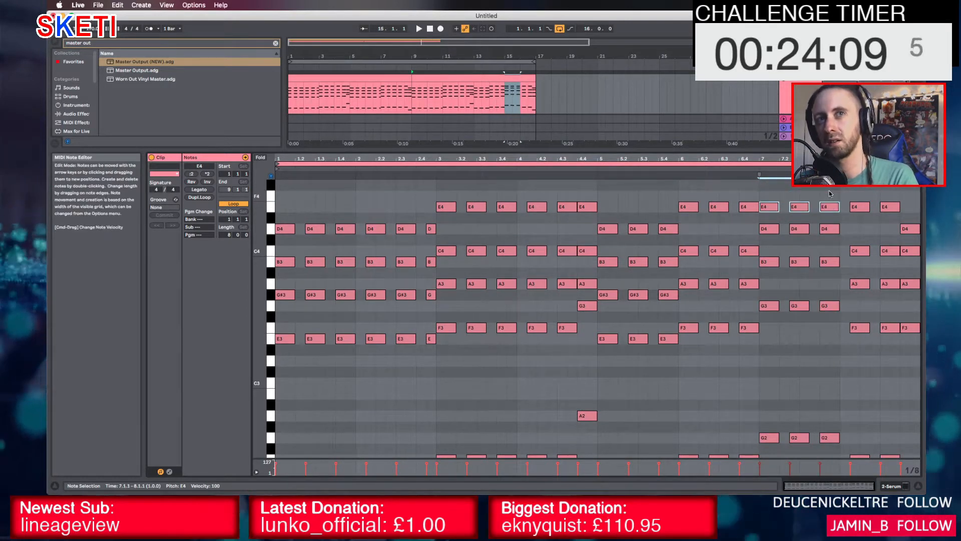
# Play the revised progression and delete all the chords in bar 8 of the clip
pyautogui.click(648, 196)
pyautogui.press('space')
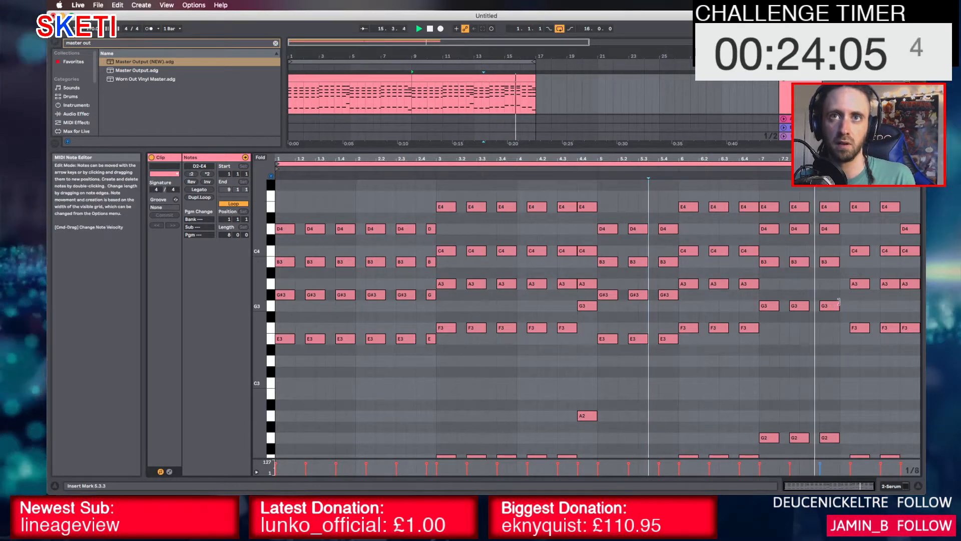
pyautogui.scroll(-3, 849, 299)
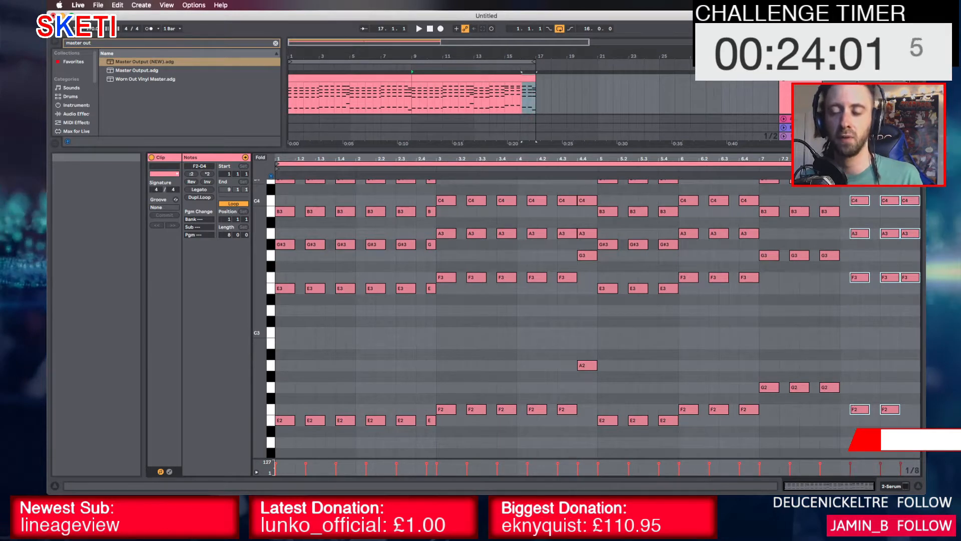
pyautogui.press('Delete')
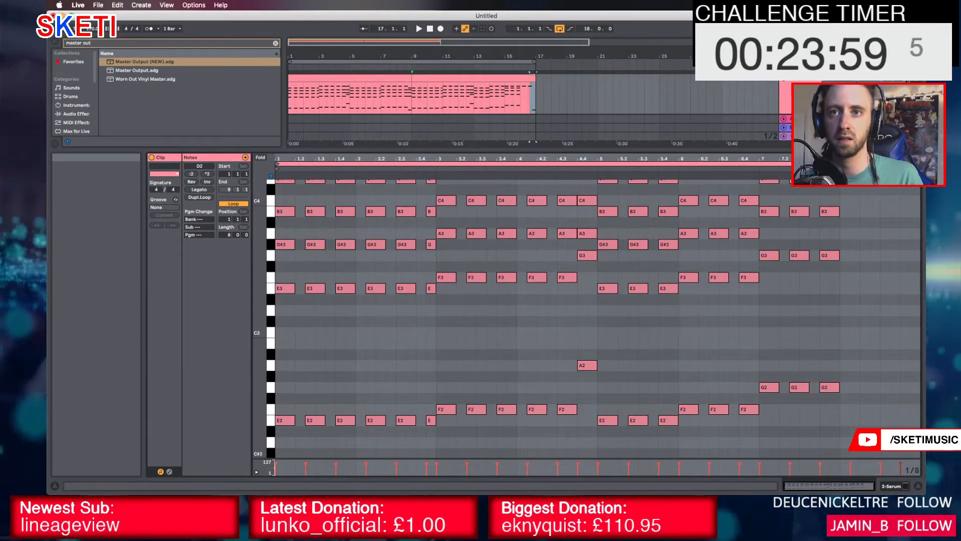
pyautogui.scroll(5, 895, 264)
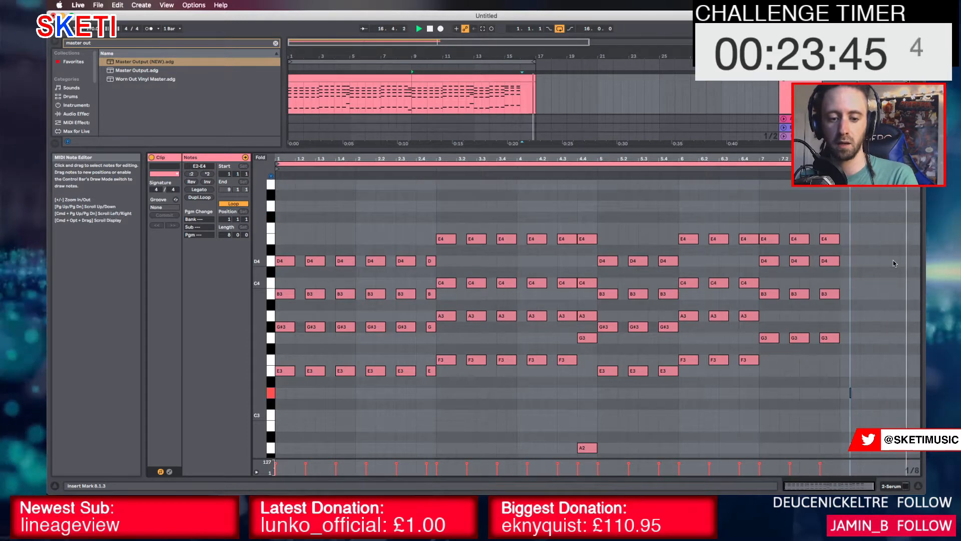
pyautogui.press('space')
# Copy all notes of the three G chords in bar 7, including the G2 bass notes, into bar 8
pyautogui.scroll(-1, 687, 370)
pyautogui.scroll(-4, 686, 370)
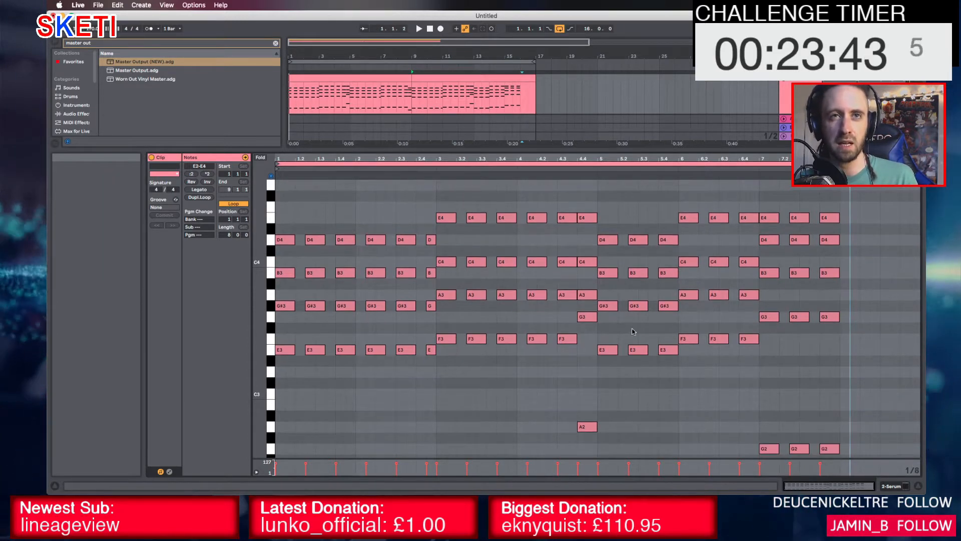
pyautogui.moveTo(799, 379); pyautogui.dragTo(823, 196)
pyautogui.scroll(-1, 774, 389)
pyautogui.scroll(5, 822, 235)
pyautogui.moveTo(775, 238); pyautogui.dragTo(838, 279)
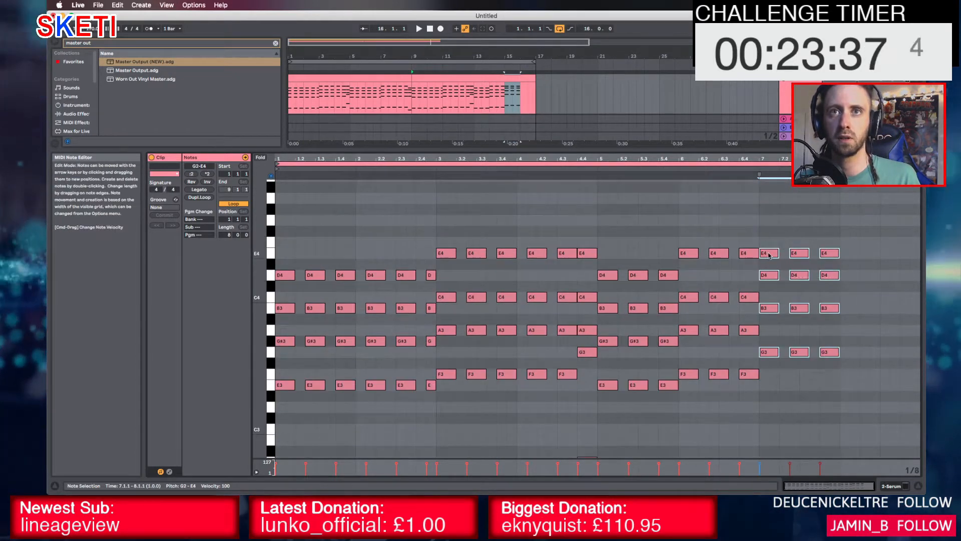
pyautogui.hotkey('ctrl', 'd')
pyautogui.scroll(-1, 854, 268)
pyautogui.click(854, 268)
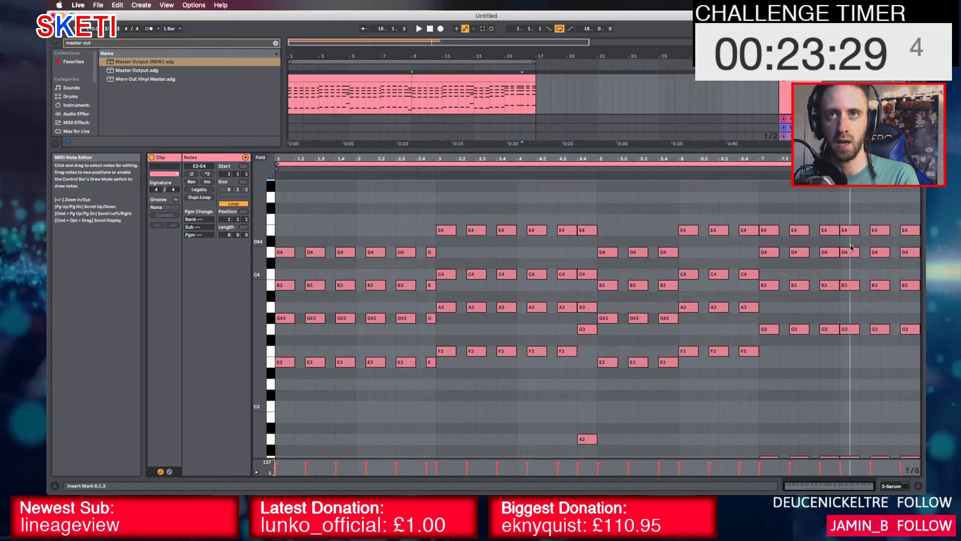
# In bar 8, lower the three D4 notes to C4 and raise the first two bass notes to C3
pyautogui.moveTo(851, 246); pyautogui.dragTo(915, 262)
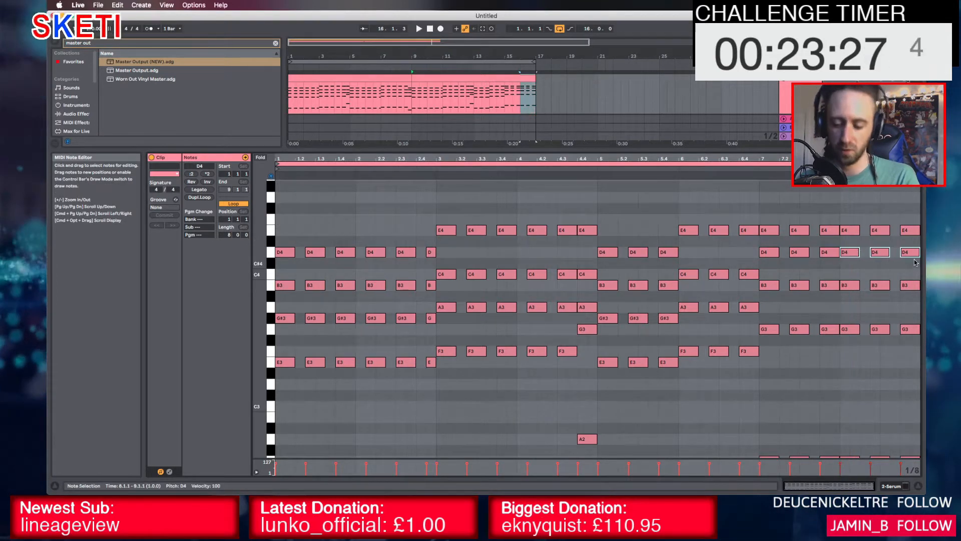
pyautogui.scroll(-5, 916, 262)
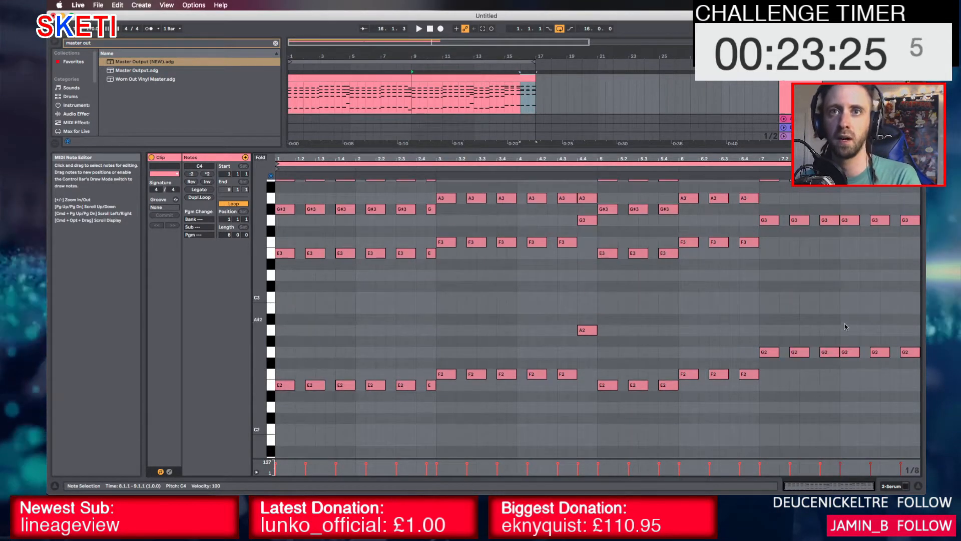
pyautogui.moveTo(845, 327); pyautogui.dragTo(886, 373)
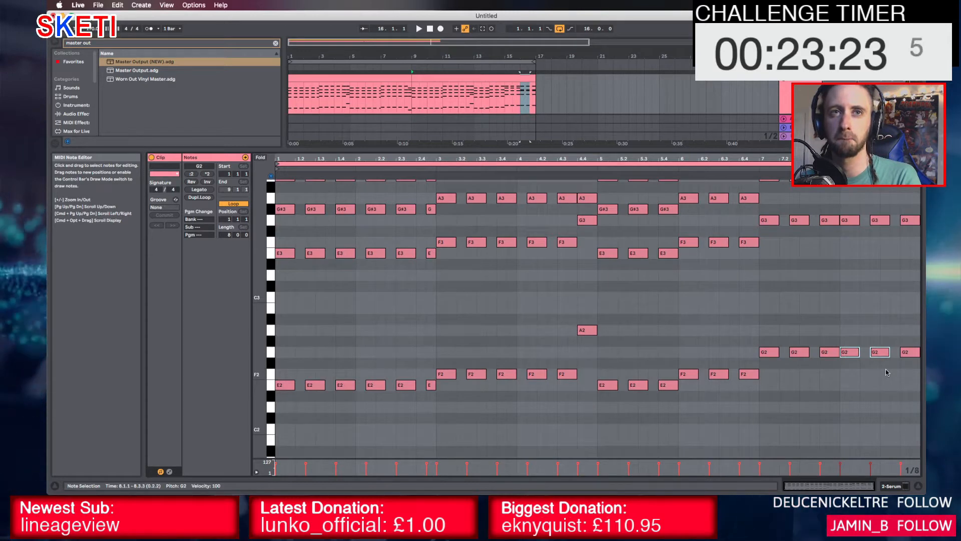
pyautogui.press('Up')
pyautogui.press('Up')
pyautogui.press('Up')
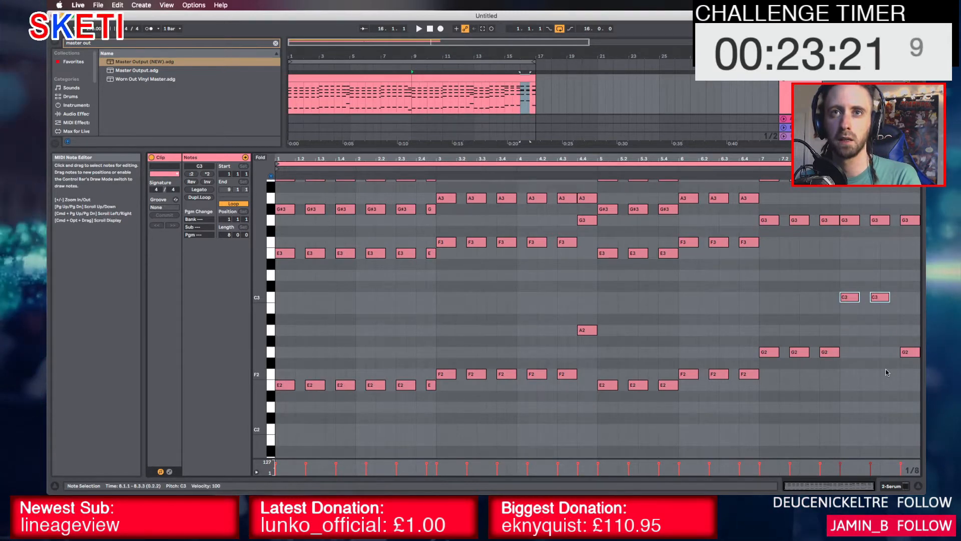
# Lower the bass note of the last chord in bar 8 to D2
pyautogui.click(906, 351)
pyautogui.press('Down')
pyautogui.press('Down')
pyautogui.press('Down')
pyautogui.press('Down')
pyautogui.press('Down')
# In the last chord of bar 8, lower G3 to F3, B3 to A3 and E4 to D4
pyautogui.scroll(4, 904, 332)
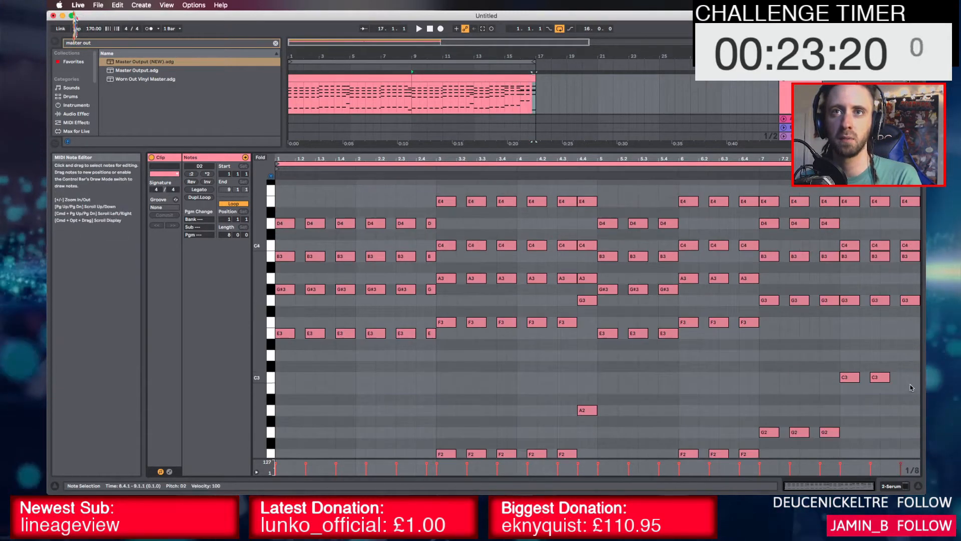
pyautogui.click(901, 333)
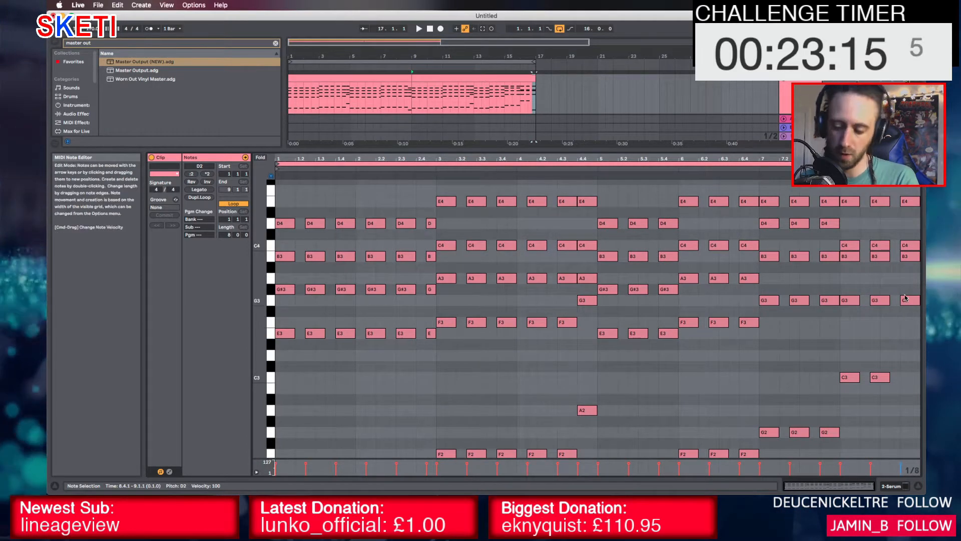
pyautogui.click(914, 301)
pyautogui.press('Down')
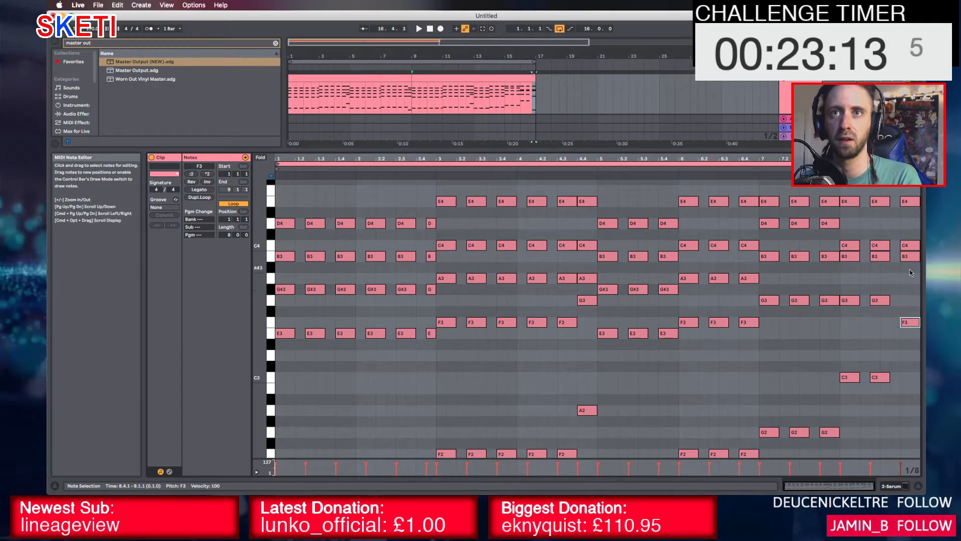
pyautogui.moveTo(909, 257); pyautogui.dragTo(910, 278)
pyautogui.scroll(2, 909, 276)
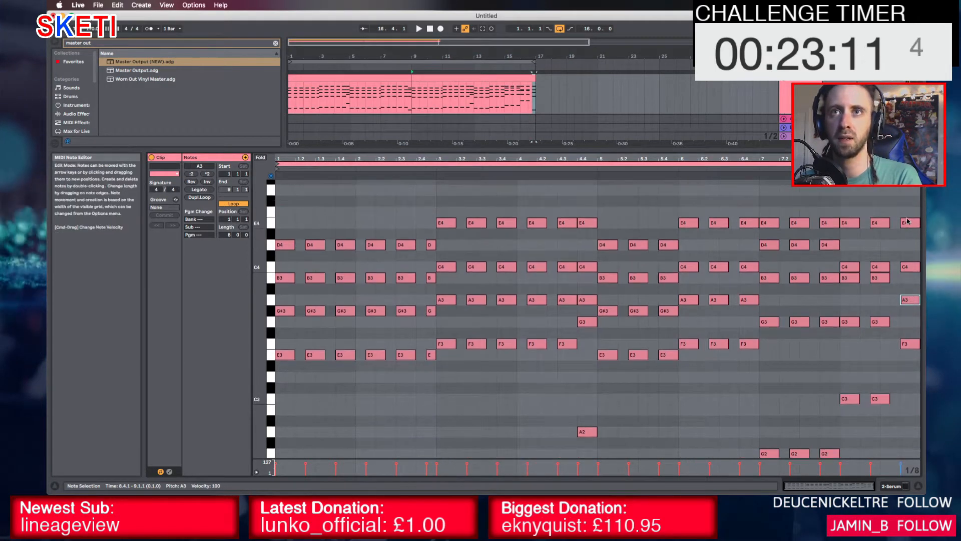
pyautogui.moveTo(908, 221); pyautogui.dragTo(907, 244)
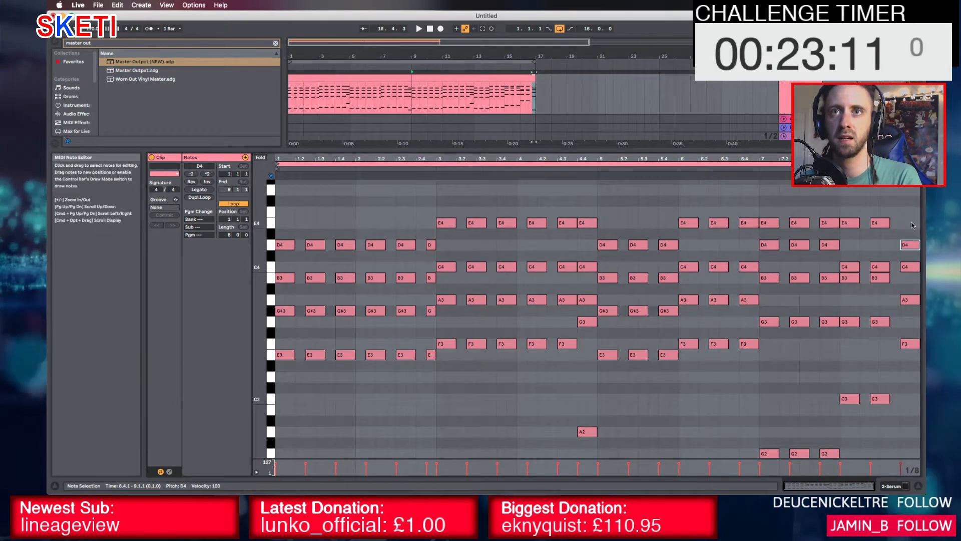
# Select both eight-bar Serum clips in the arrangement
pyautogui.click(364, 78)
pyautogui.keyDown('shift'); pyautogui.click(422, 80); pyautogui.keyUp('shift')
pyautogui.press('super+h')
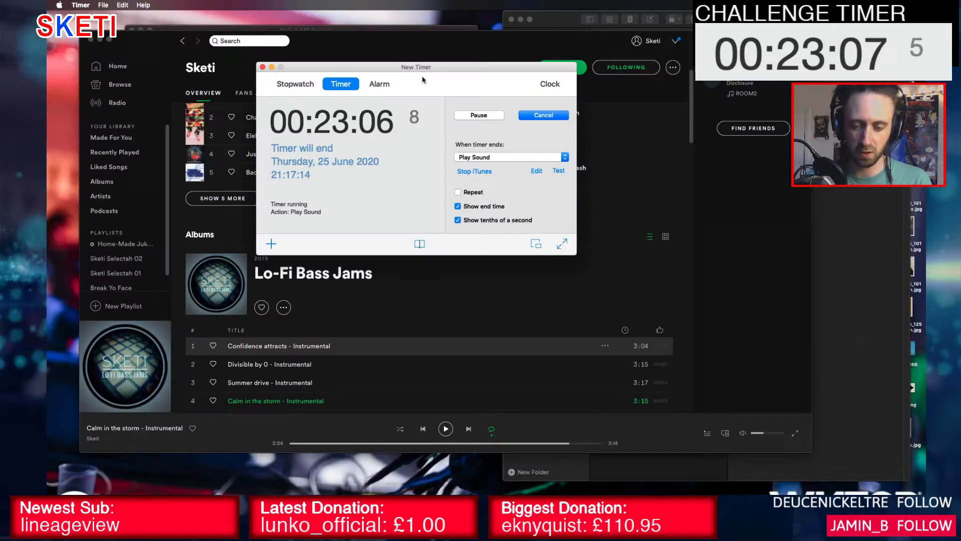
pyautogui.press('super+h')
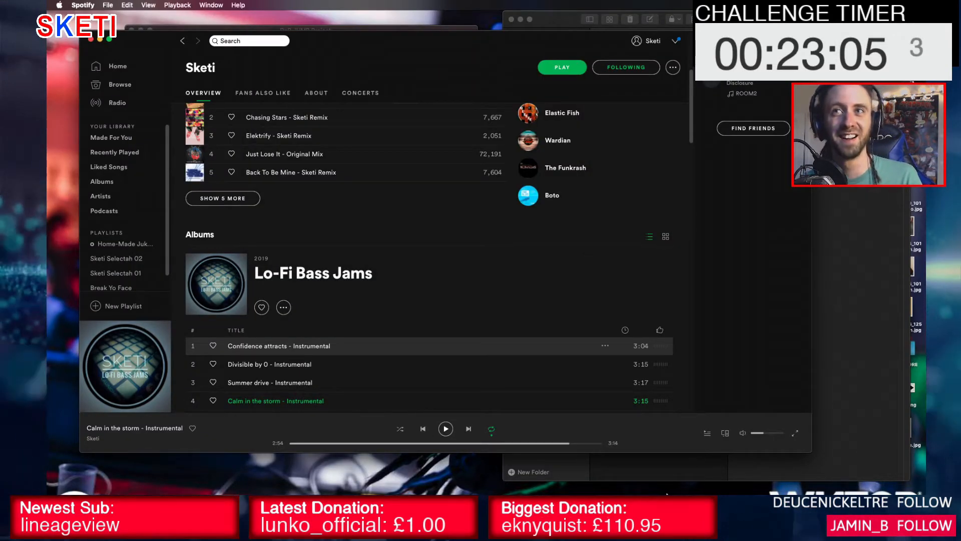
pyautogui.click(553, 462)
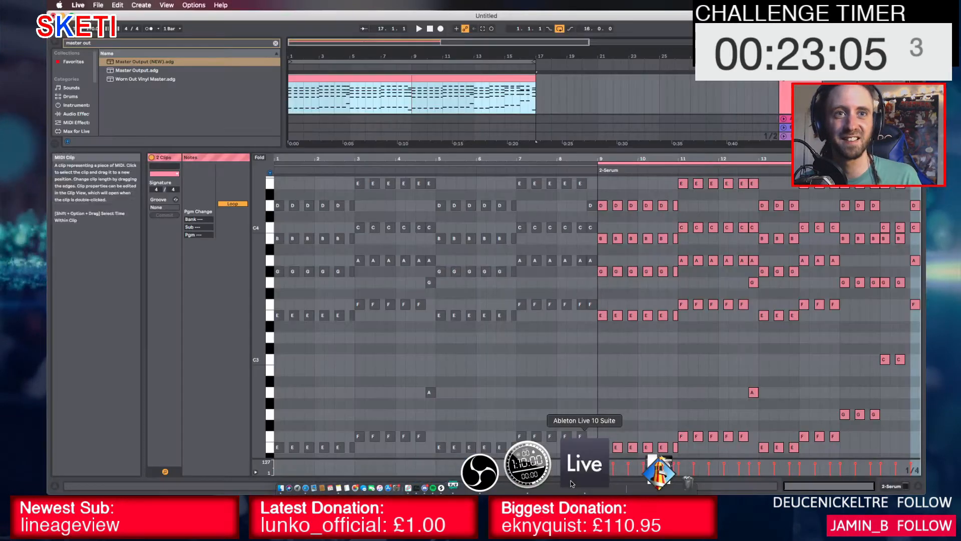
pyautogui.click(570, 465)
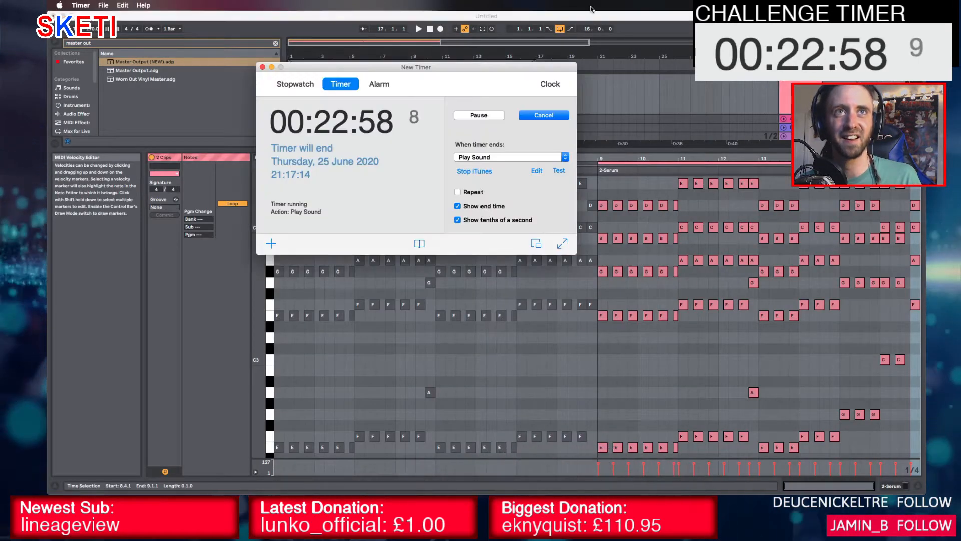
pyautogui.click(591, 15)
# Consolidate the two Serum clips into one 16-bar clip and start playback
pyautogui.click(433, 78)
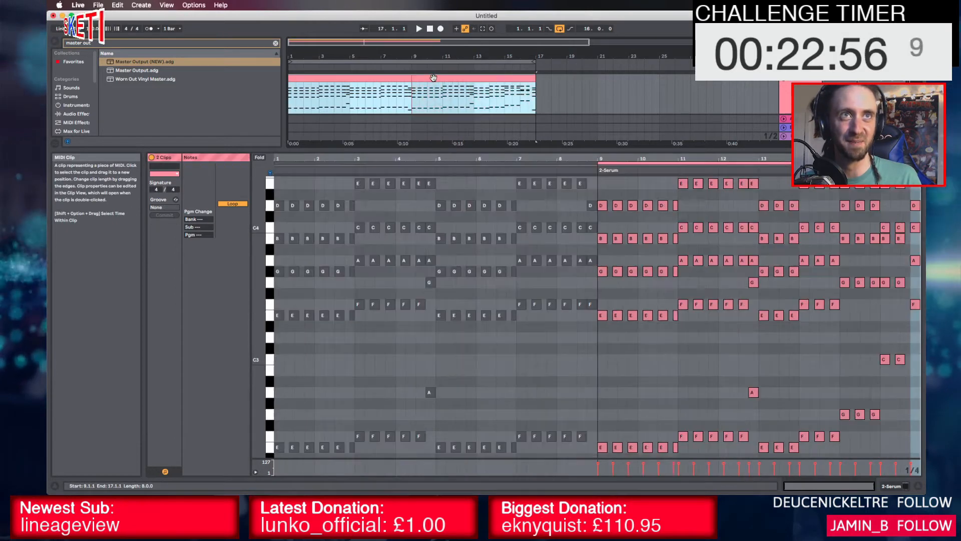
pyautogui.press('super+j')
pyautogui.press('space')
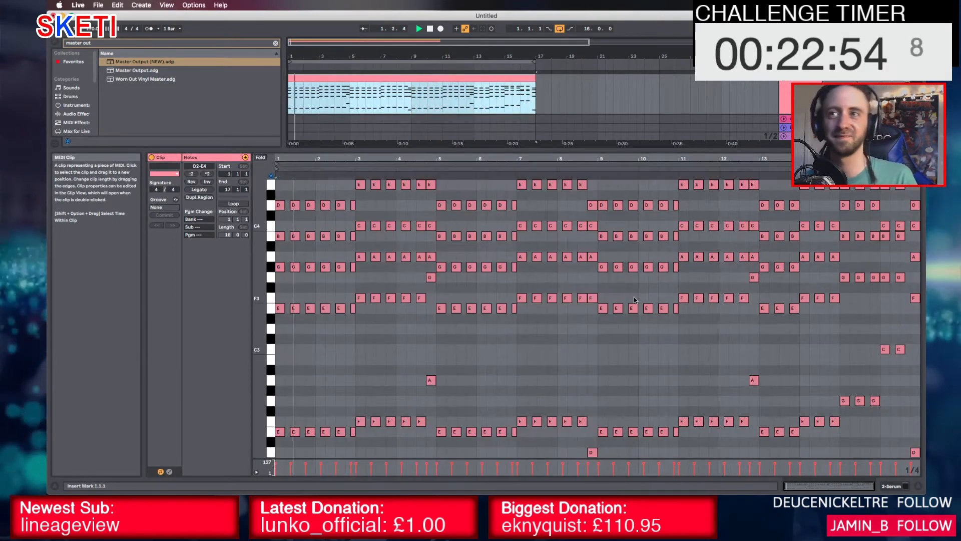
# Show the devices of the Serum track in place of the note editor and open Serum's interface
pyautogui.click(916, 486)
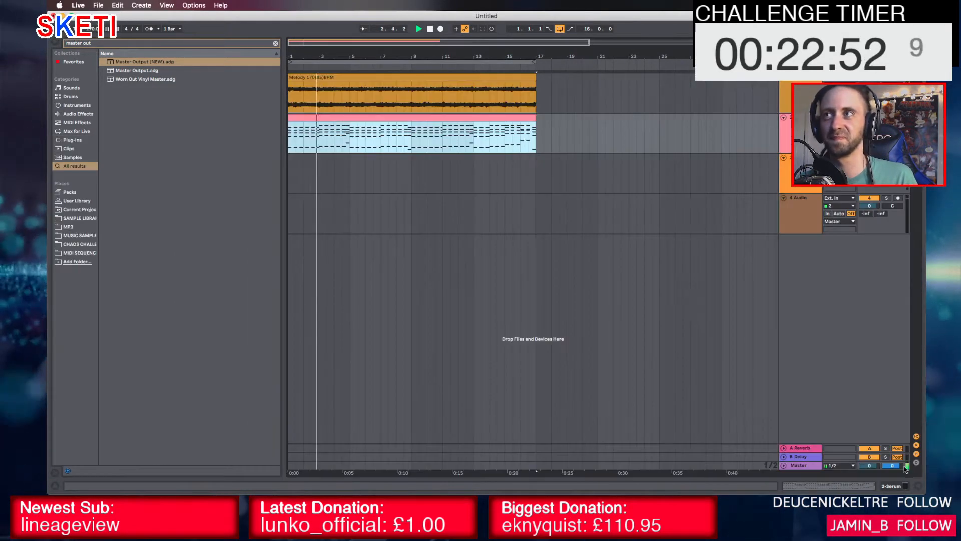
pyautogui.doubleClick(799, 118)
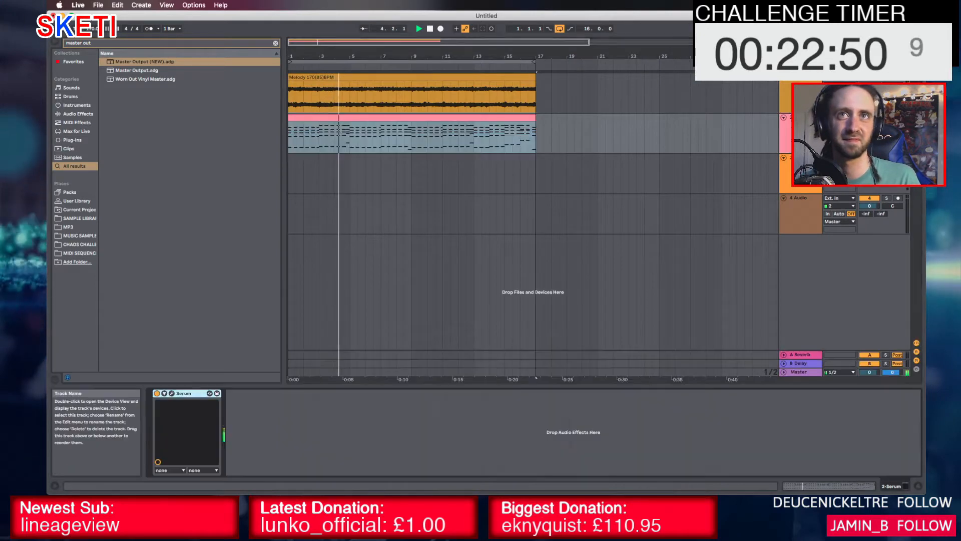
pyautogui.click(172, 393)
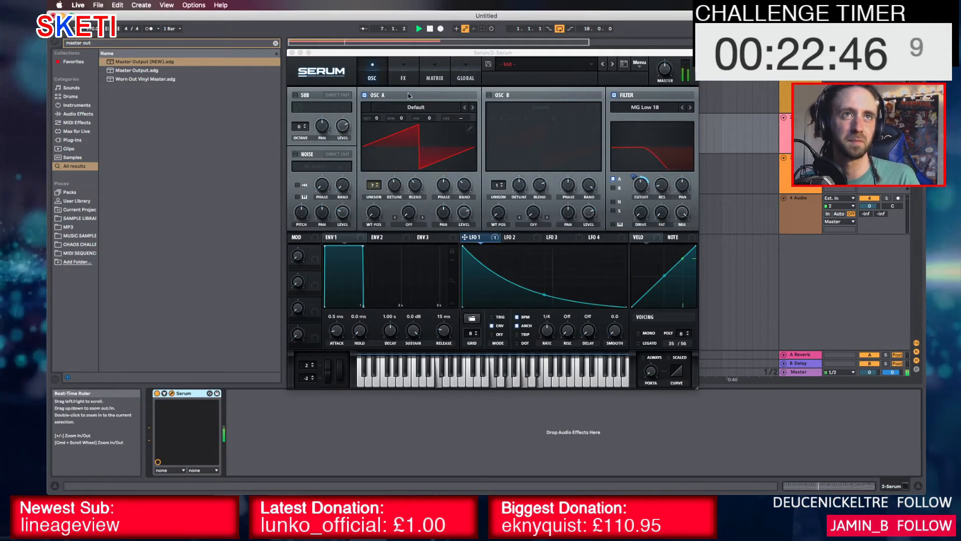
# Try a different octave on oscillator A, and enable the sub oscillator at octave -1
pyautogui.click(377, 118)
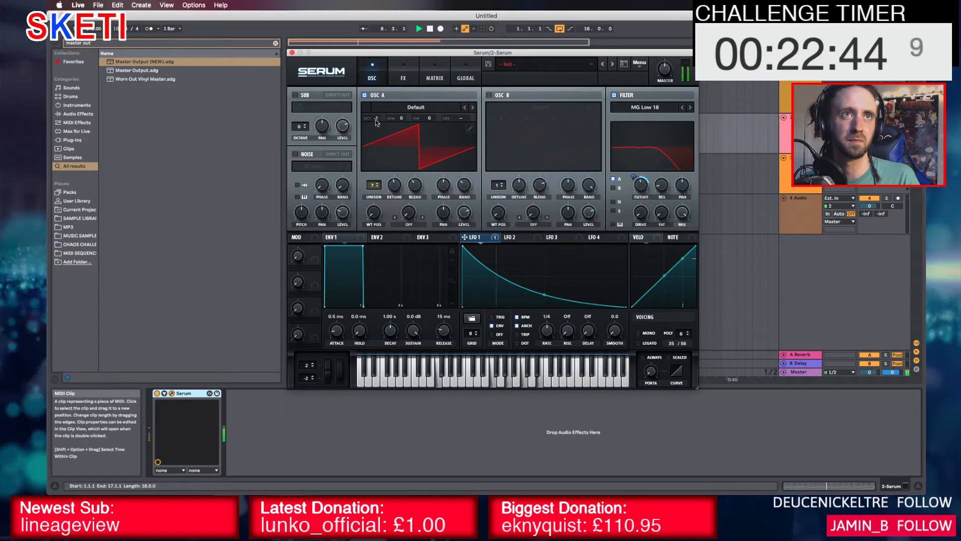
pyautogui.moveTo(377, 119); pyautogui.dragTo(377, 110)
pyautogui.click(295, 96)
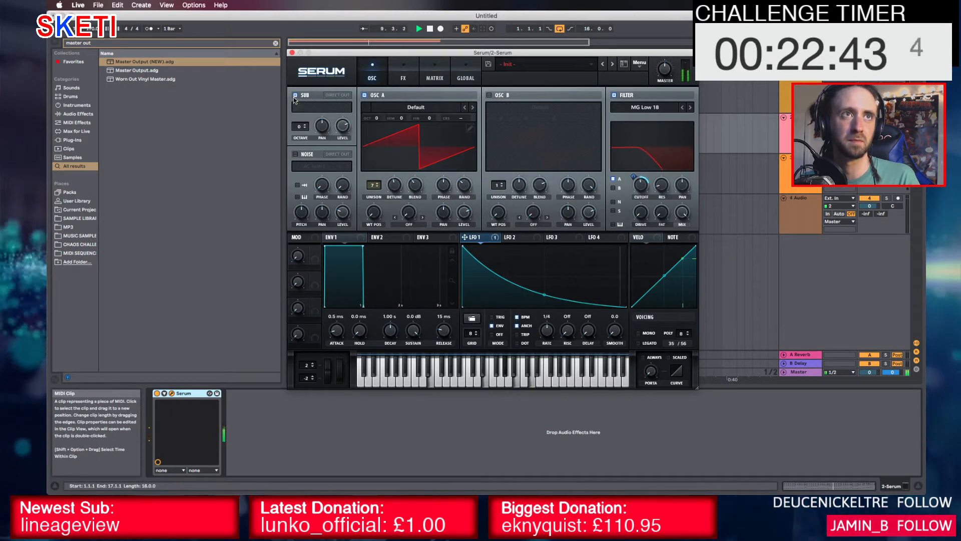
pyautogui.click(305, 129)
# Enable oscillator B, turn down its level and modulate that level with LFO 1
pyautogui.click(490, 95)
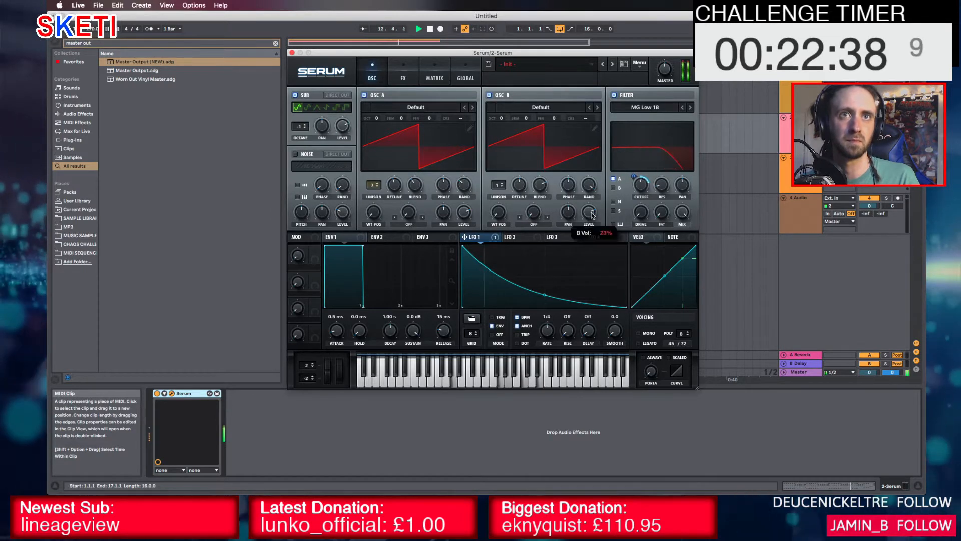
pyautogui.moveTo(511, 235); pyautogui.dragTo(586, 211)
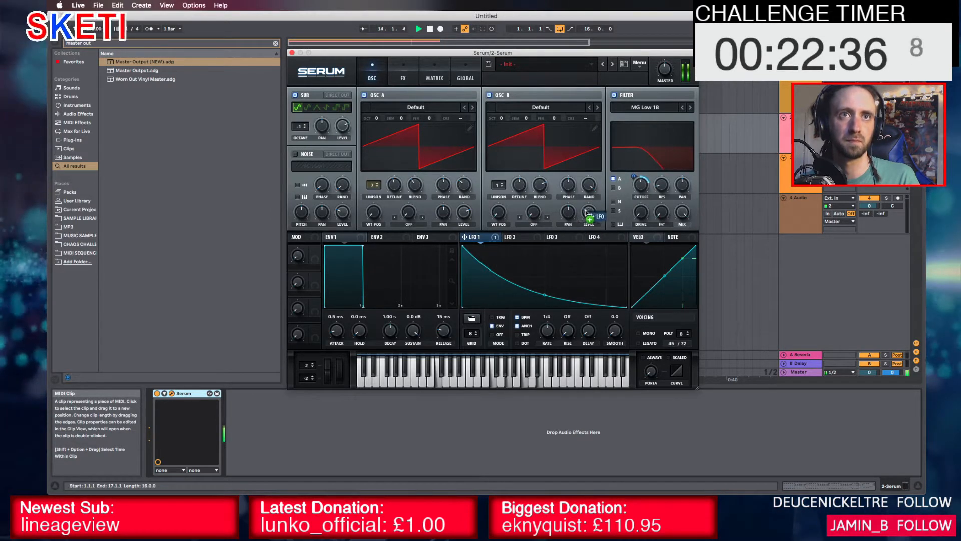
pyautogui.press('space')
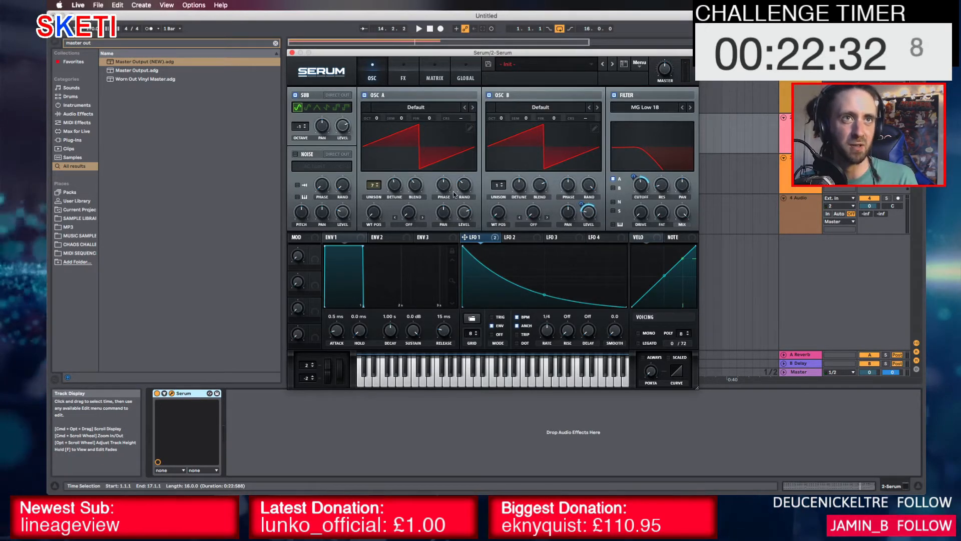
pyautogui.moveTo(595, 195); pyautogui.dragTo(594, 267)
# Set oscillator B's unison to 7 voices
pyautogui.click(502, 183)
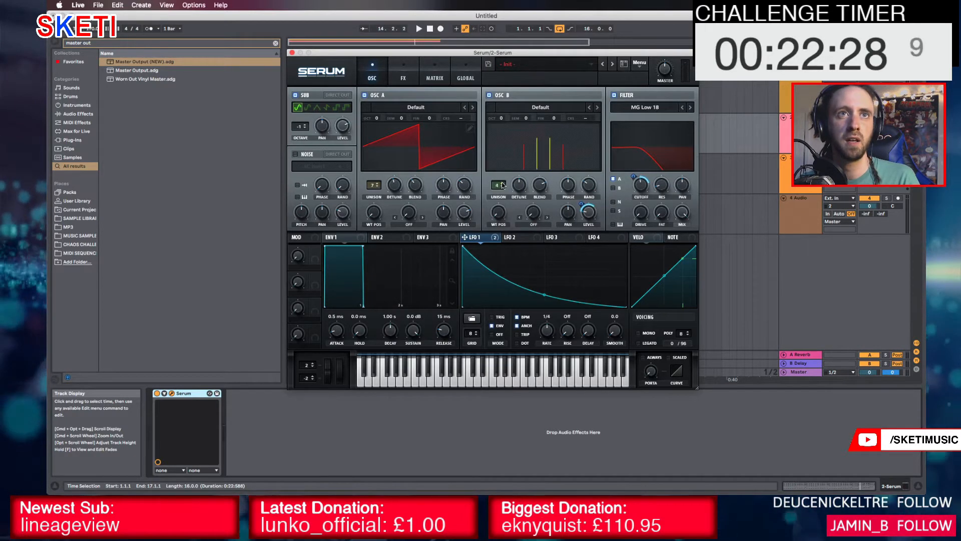
pyautogui.click(502, 184)
pyautogui.click(502, 184)
pyautogui.click(502, 183)
pyautogui.click(502, 183)
pyautogui.click(502, 184)
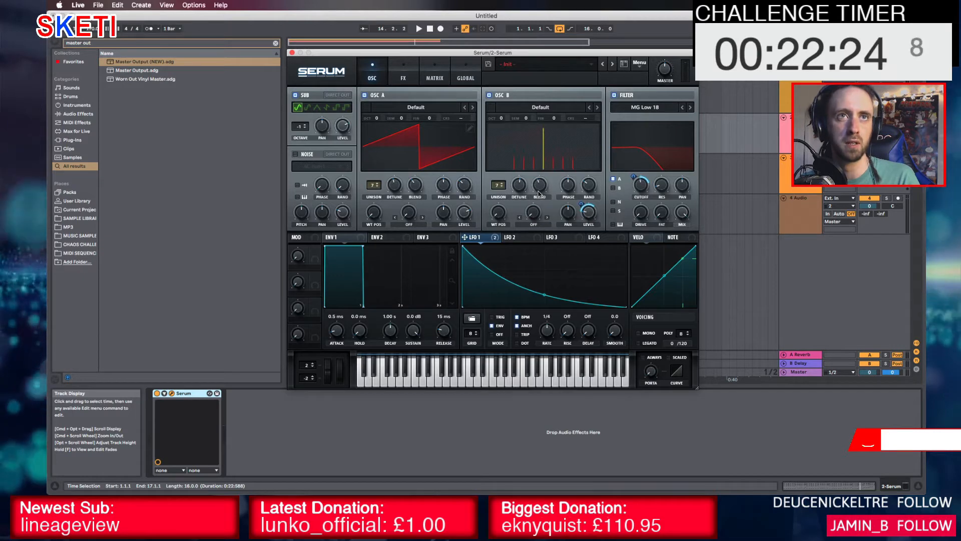
# Play the chords and reduce the unison width of oscillators A and B in Serum's global settings
pyautogui.press('space')
pyautogui.click(403, 72)
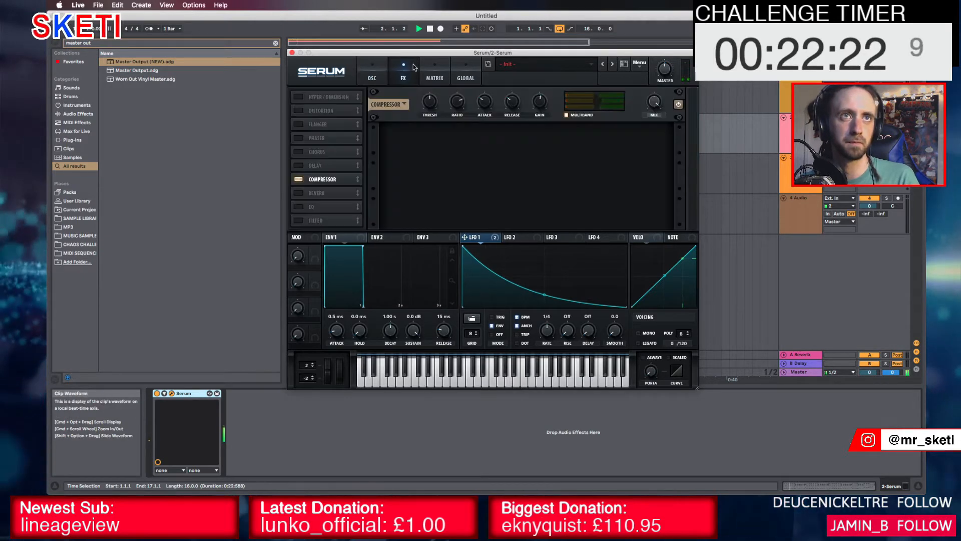
pyautogui.click(463, 75)
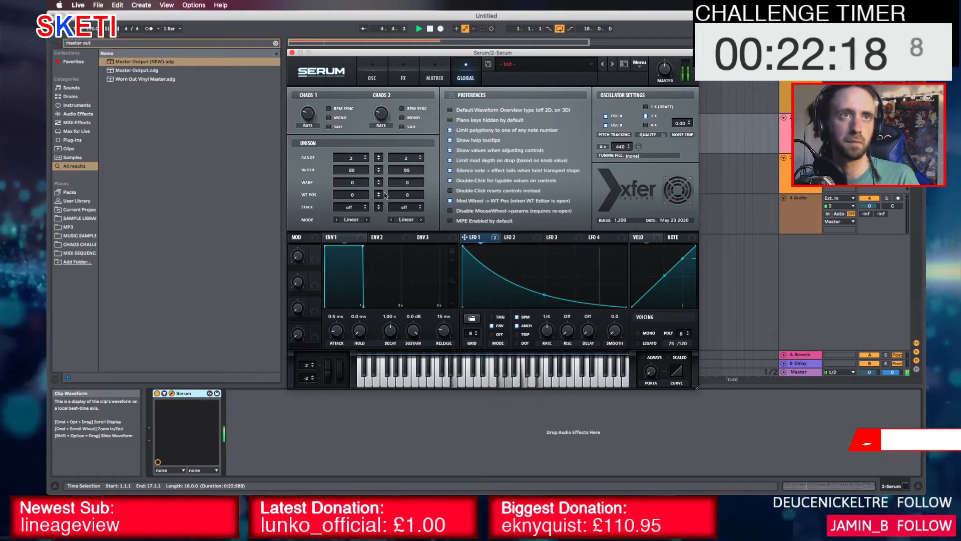
pyautogui.moveTo(385, 193); pyautogui.dragTo(366, 182)
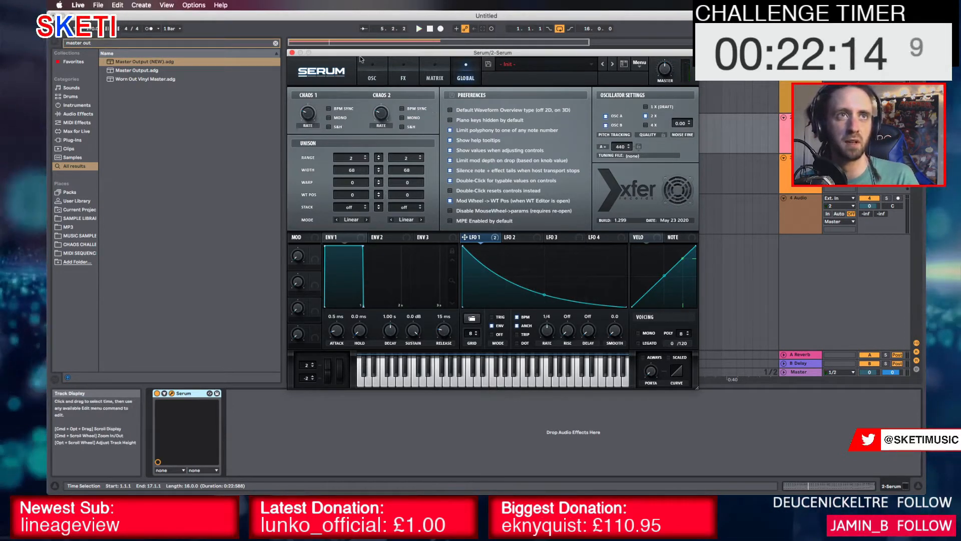
pyautogui.click(372, 77)
pyautogui.click(466, 77)
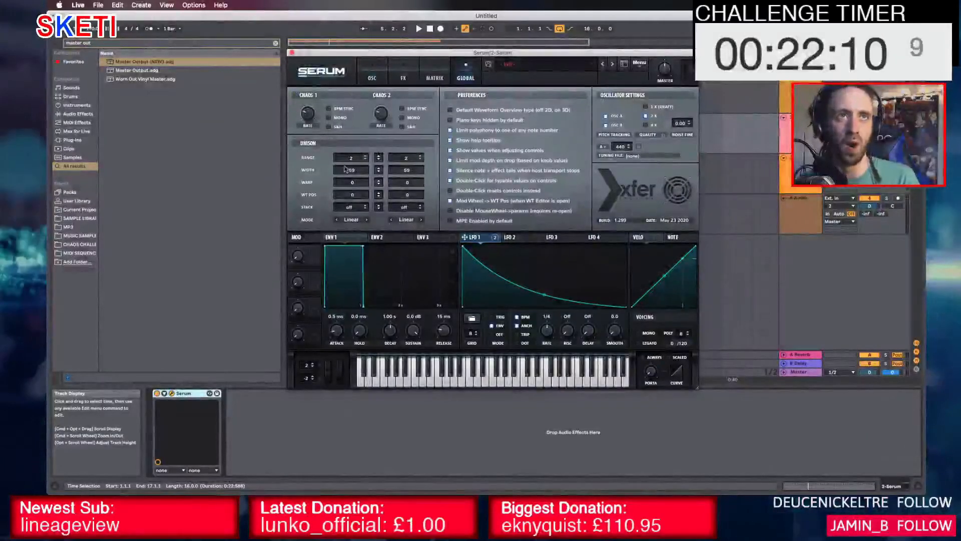
pyautogui.click(373, 70)
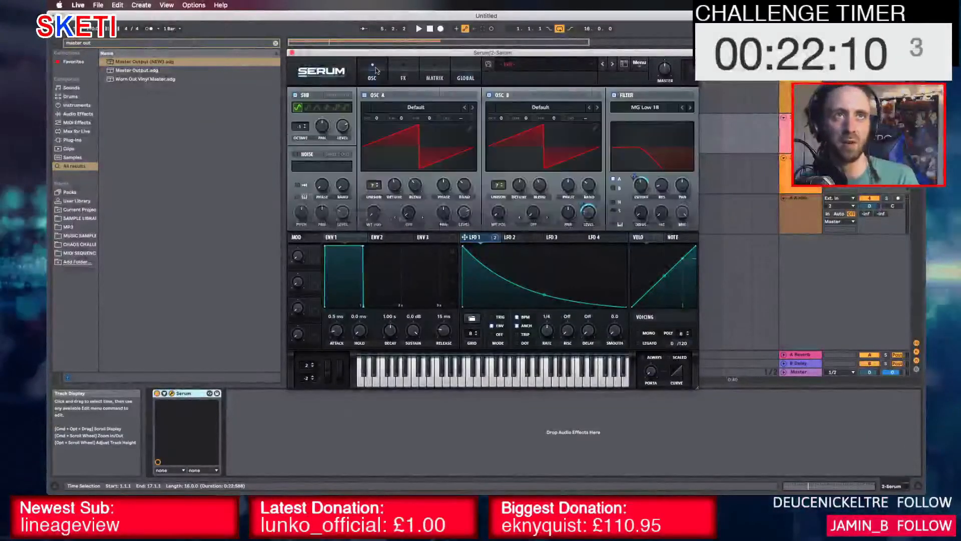
# Enable the reverb in Serum's effects rack
pyautogui.click(403, 70)
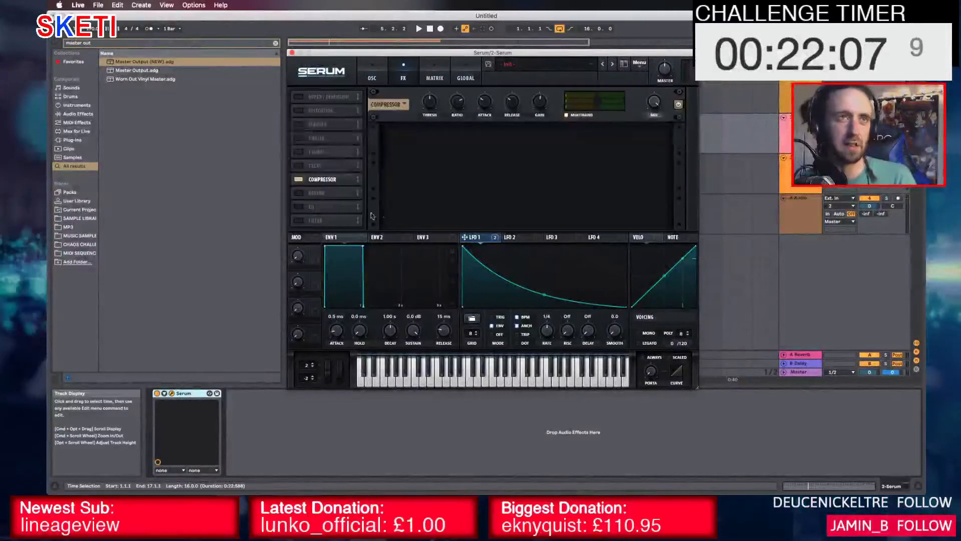
pyautogui.click(299, 193)
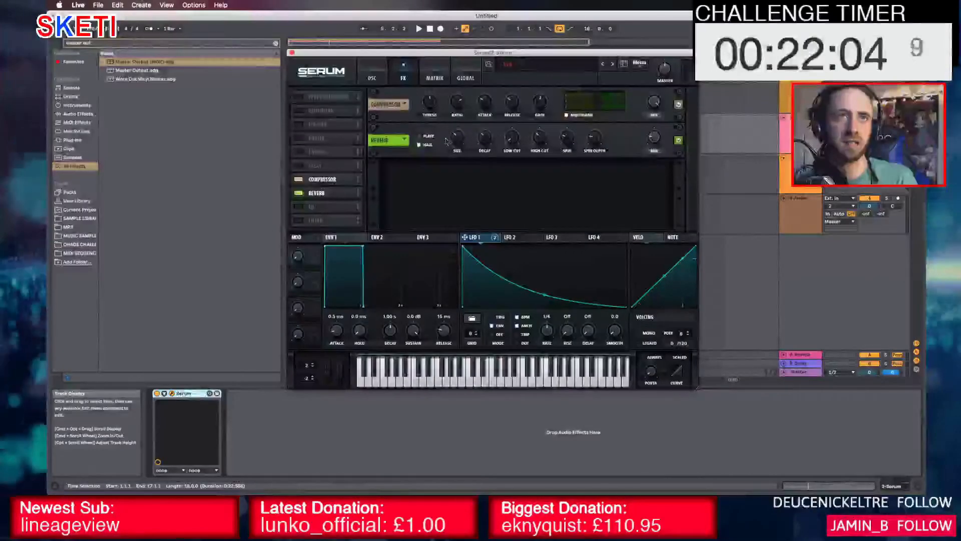
# Switch the reverb to Plate mode in Serum, adjust its knobs and play back the chords
pyautogui.moveTo(512, 138); pyautogui.dragTo(513, 110)
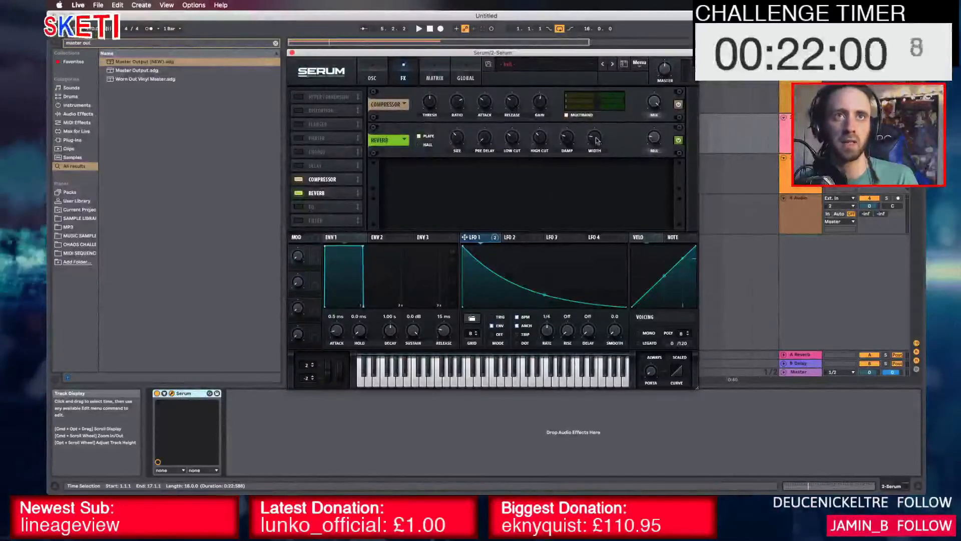
pyautogui.press('space')
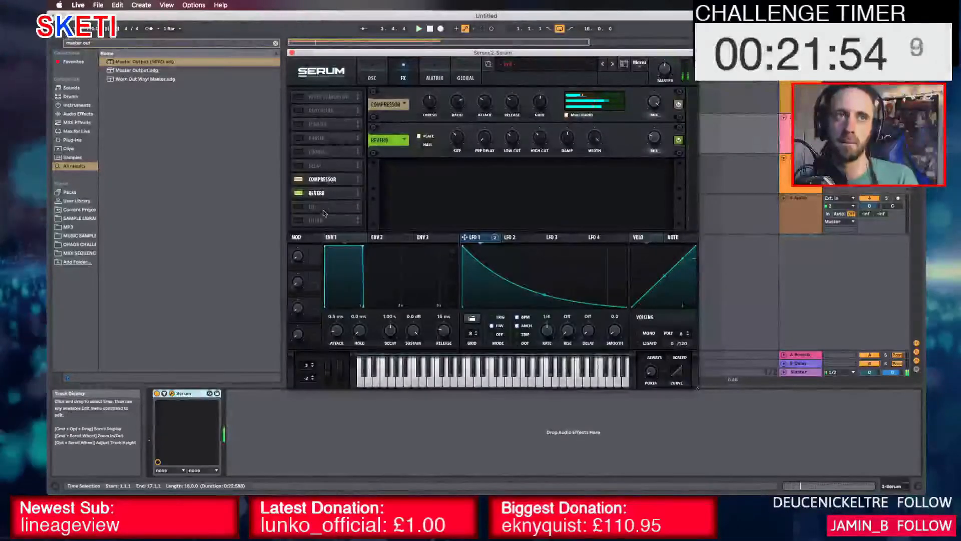
pyautogui.press('space')
# Enable the delay between compressor and reverb, set both linked delay times to 1/16 and move its filter to a higher frequency
pyautogui.press('super+f')
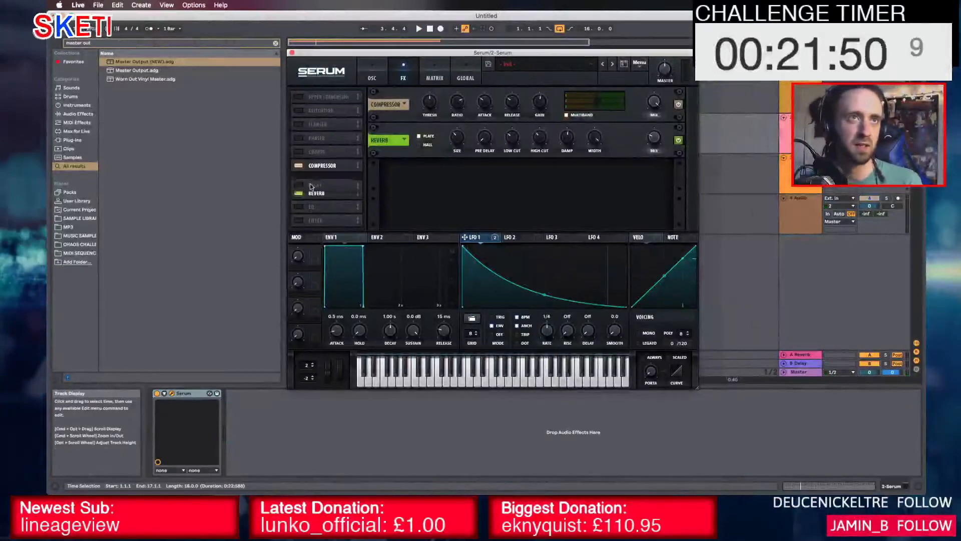
pyautogui.click(310, 187)
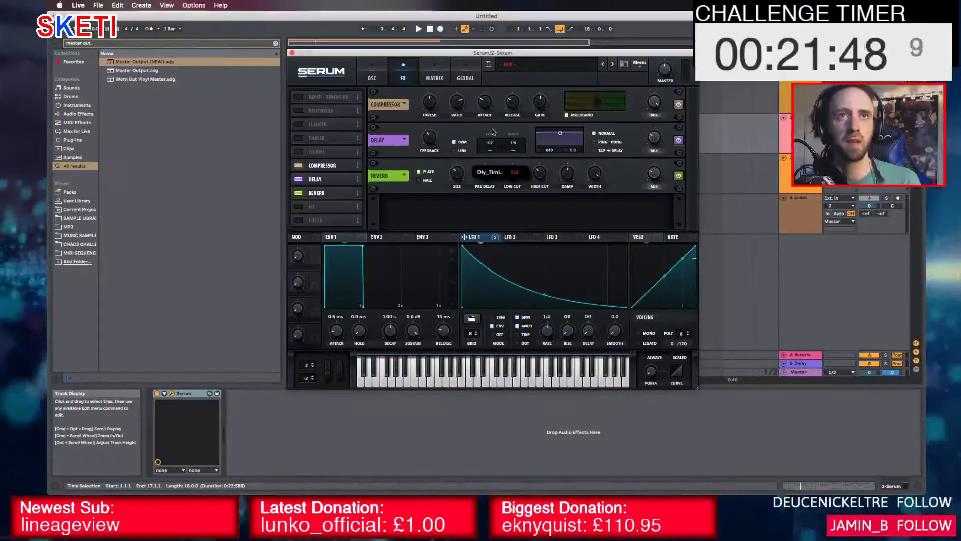
pyautogui.moveTo(494, 144); pyautogui.dragTo(495, 157)
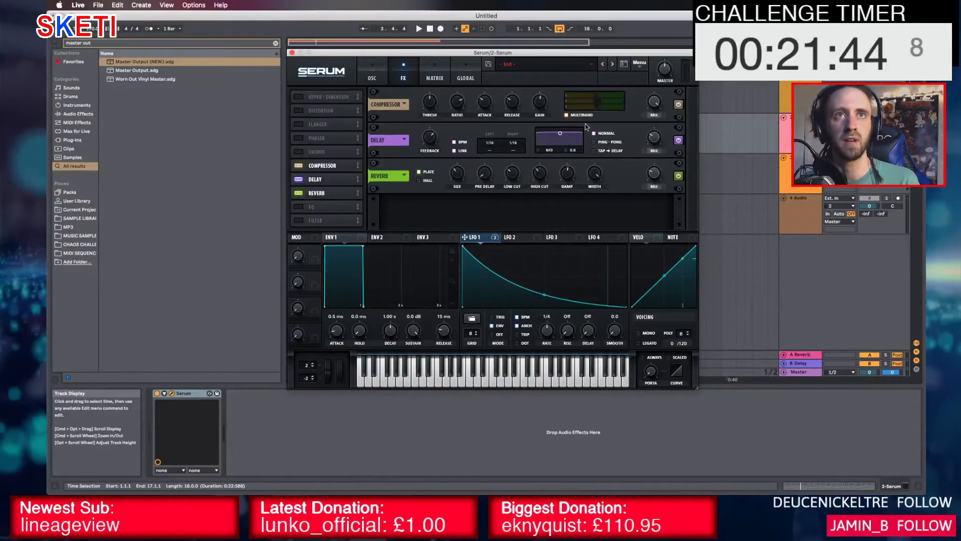
pyautogui.moveTo(561, 135); pyautogui.dragTo(568, 142)
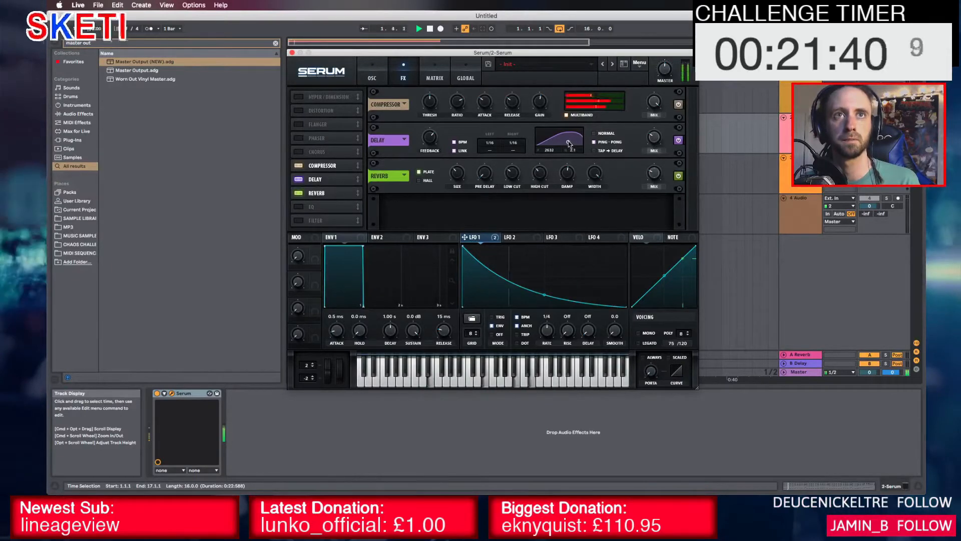
pyautogui.moveTo(570, 140); pyautogui.dragTo(576, 145)
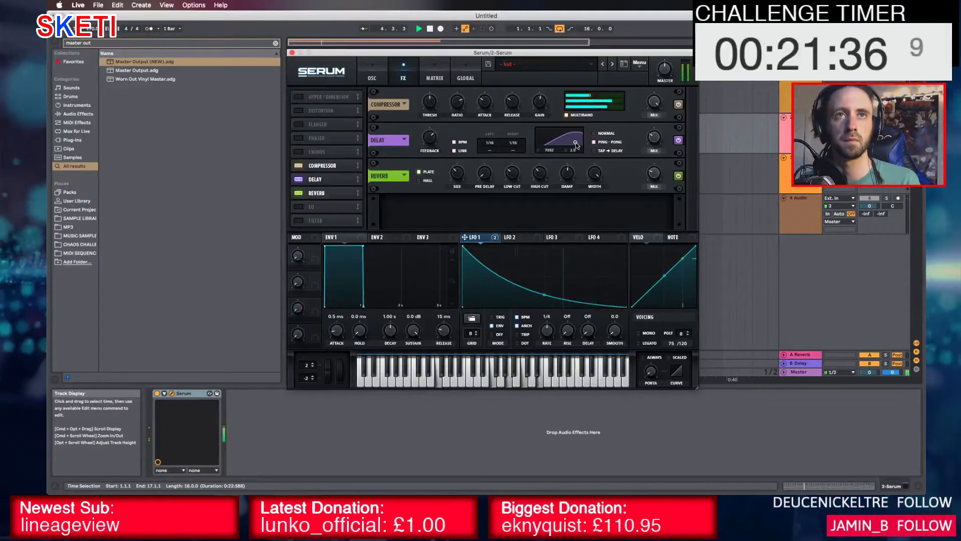
# Raise oscillator B by one octave and listen to the chords in the track
pyautogui.click(381, 76)
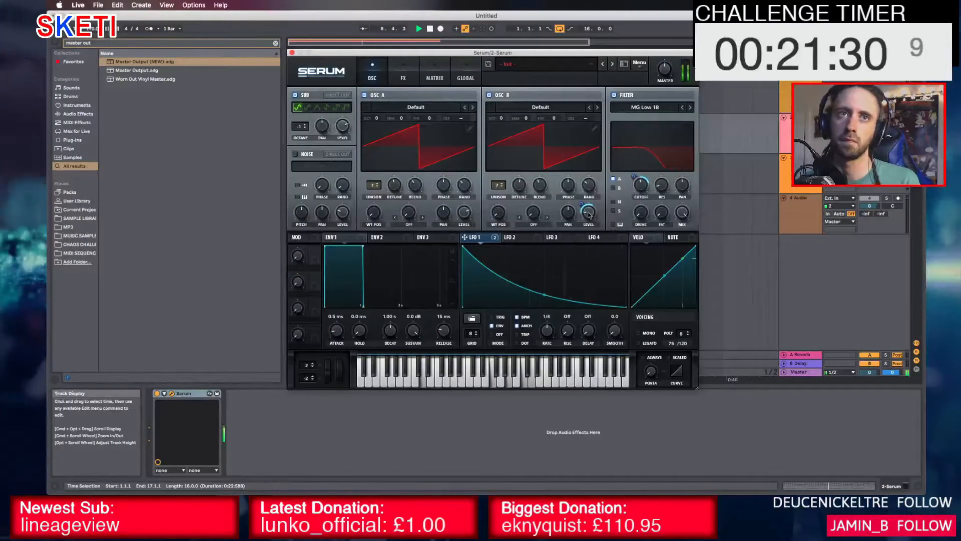
pyautogui.moveTo(502, 119); pyautogui.dragTo(501, 113)
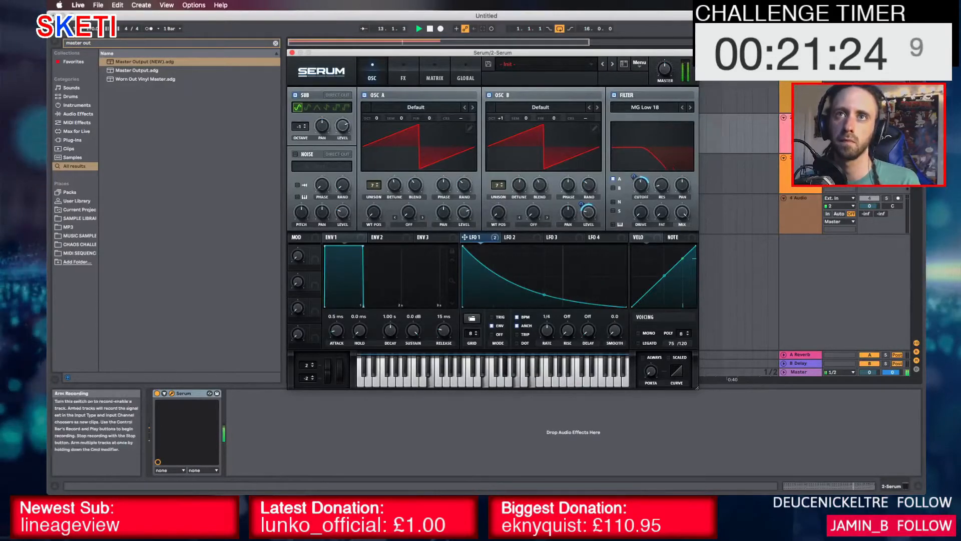
pyautogui.click(870, 198)
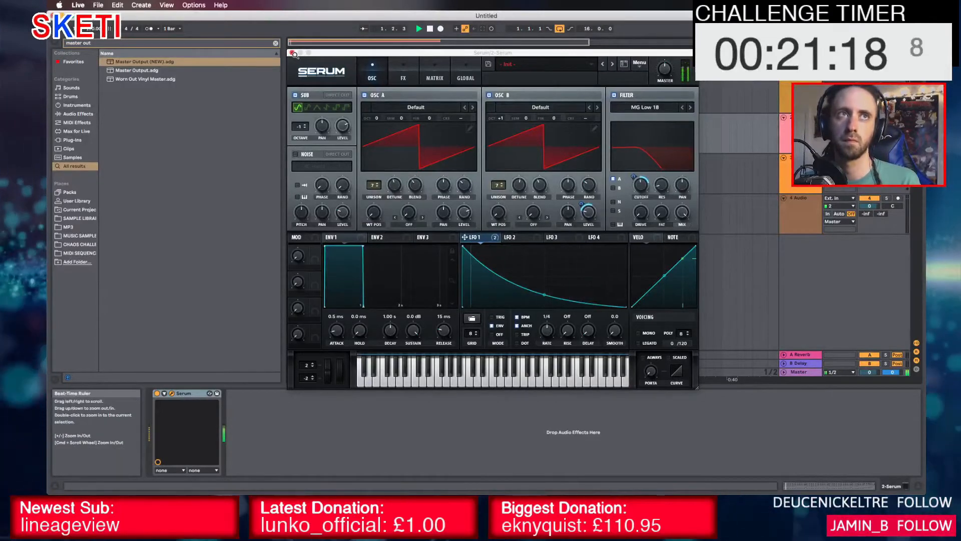
# Stop playback, close the Serum window and add EQ Eight to the chord track
pyautogui.press('space')
pyautogui.press('super+alt+p')
pyautogui.press('super+f')
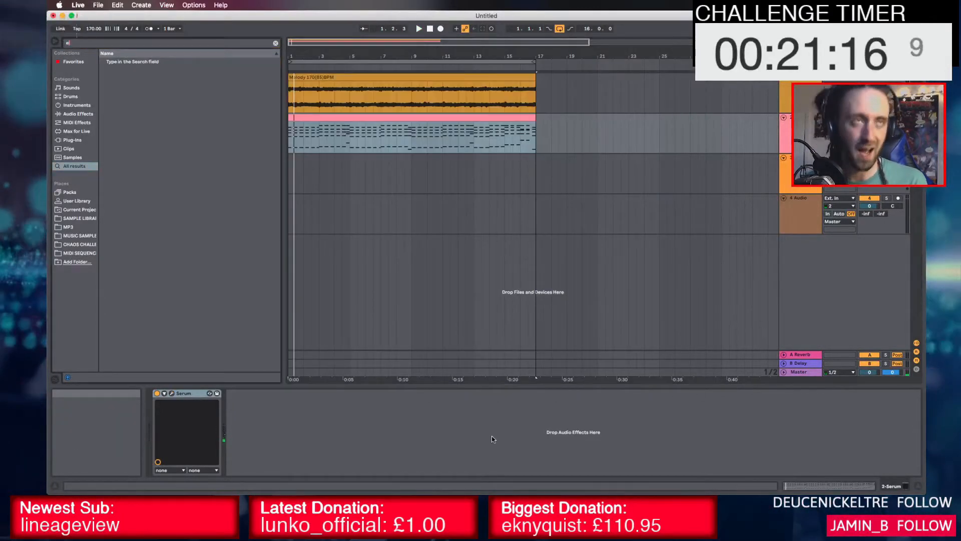
pyautogui.write('eq')
pyautogui.doubleClick(126, 70)
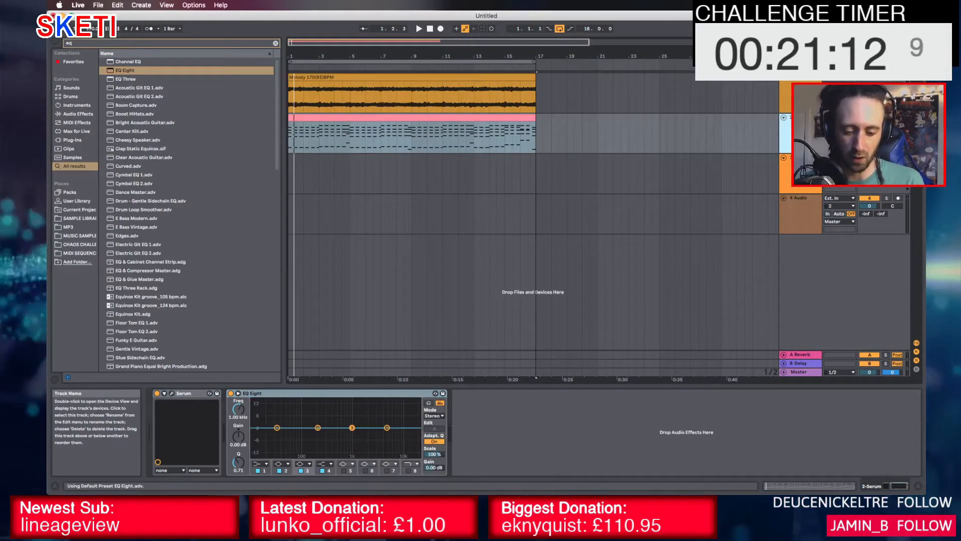
# Duplicate the chord track and delete Serum from the copy
pyautogui.press('super+d')
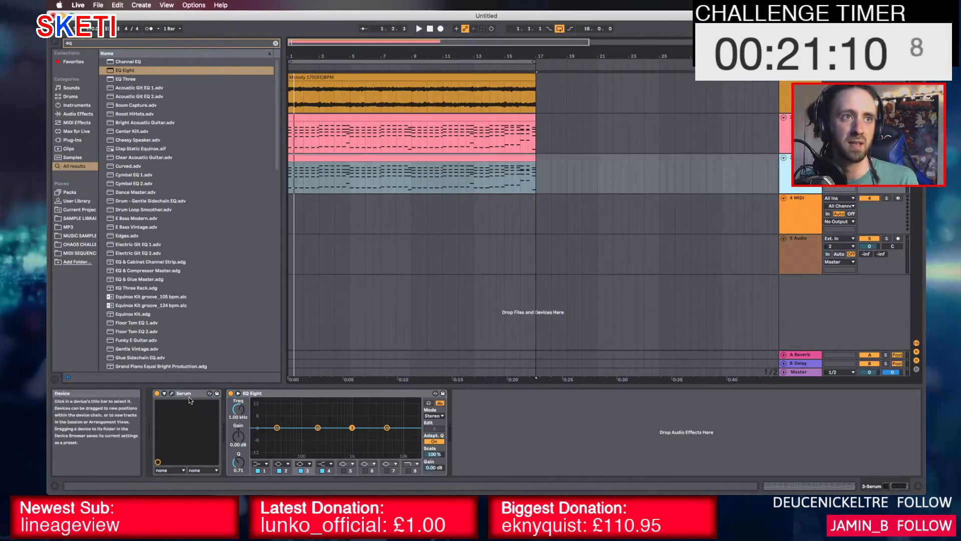
pyautogui.click(214, 398)
pyautogui.press('Delete')
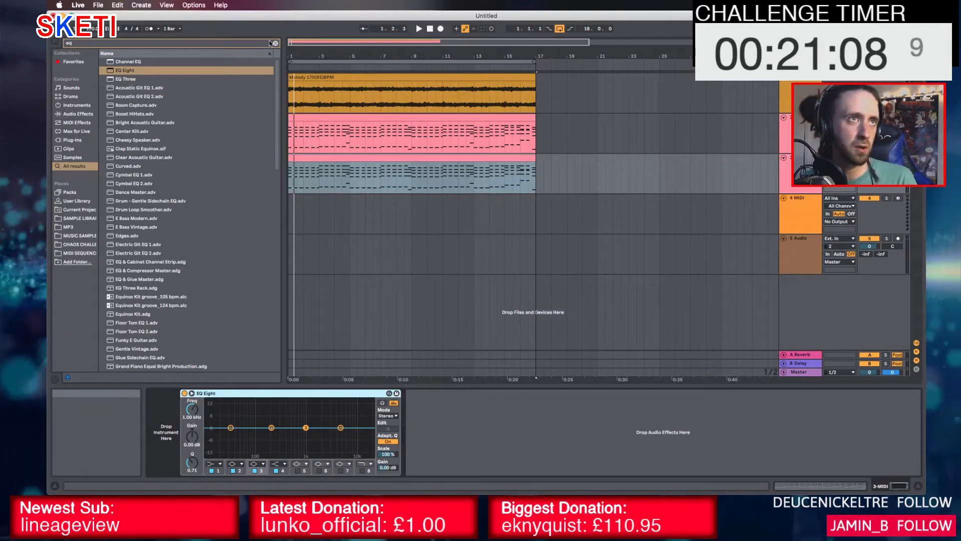
# Browse the Grand Piano pack's Sounds folder and expand the Grand Piano Hybrid presets
pyautogui.press('super+f')
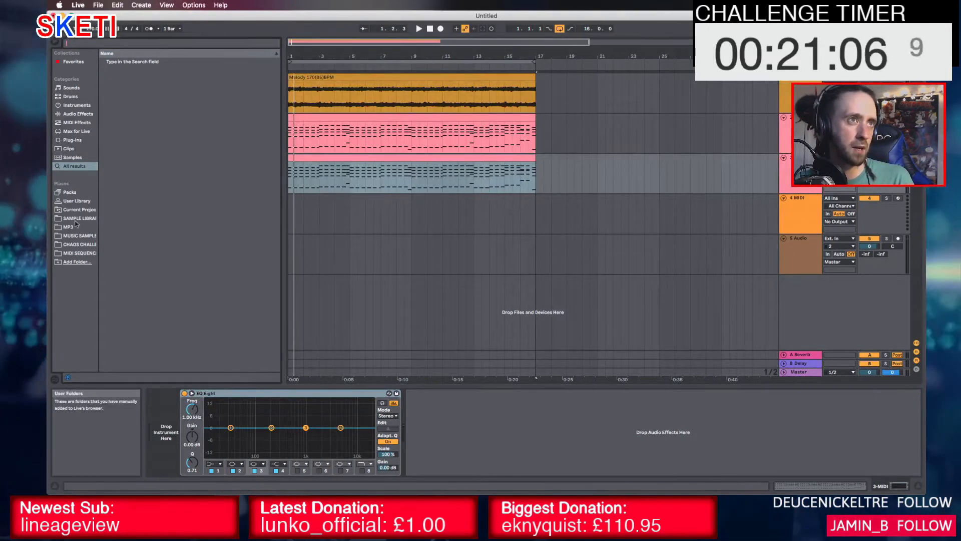
pyautogui.click(70, 192)
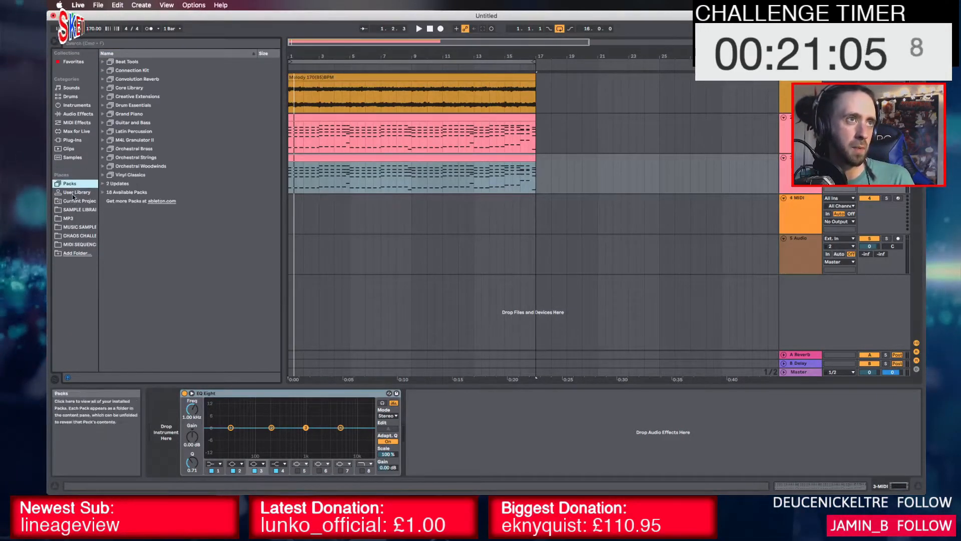
pyautogui.click(103, 113)
pyautogui.click(107, 140)
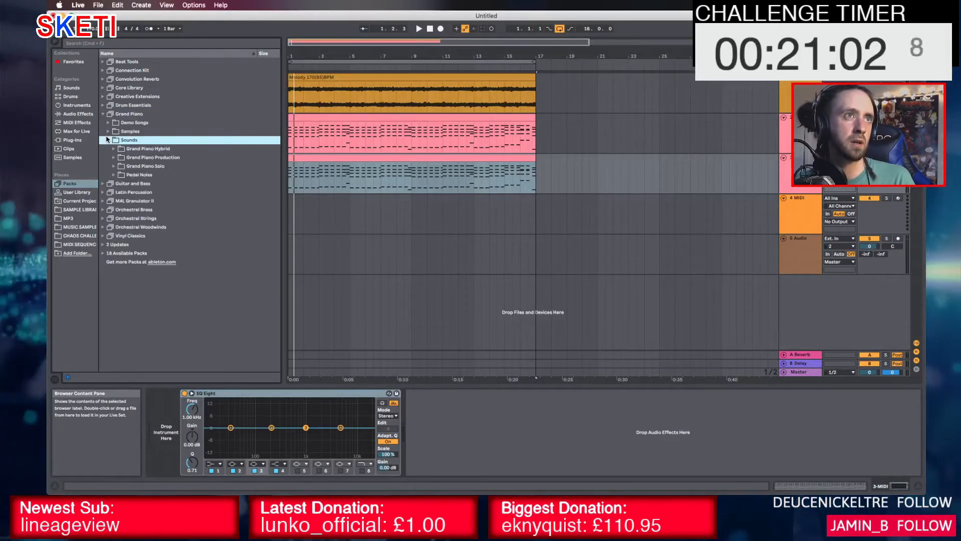
pyautogui.click(113, 149)
pyautogui.click(150, 157)
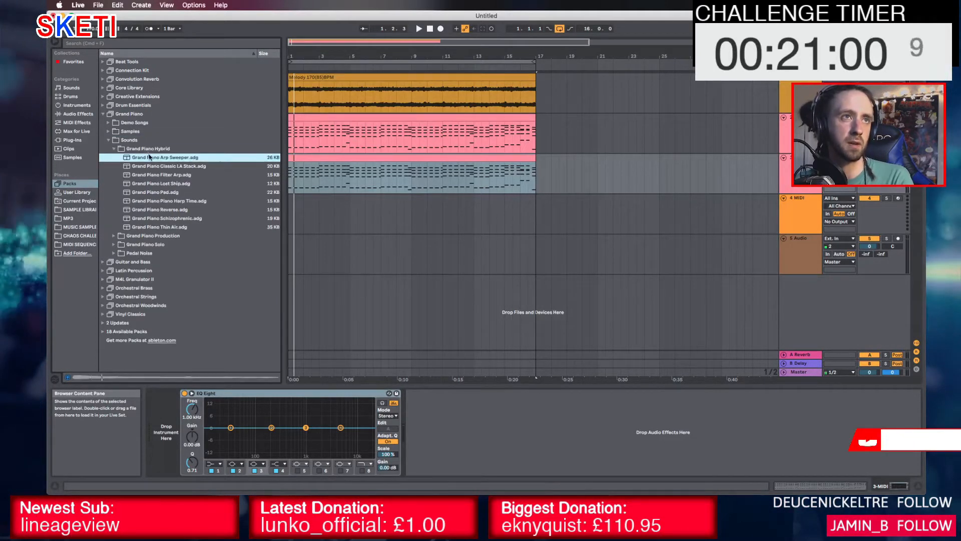
# Audition the Grand Piano Hybrid presets and load Grand Piano Lost Ship onto the duplicated track
pyautogui.press('Down')
pyautogui.press('Down')
pyautogui.press('Down')
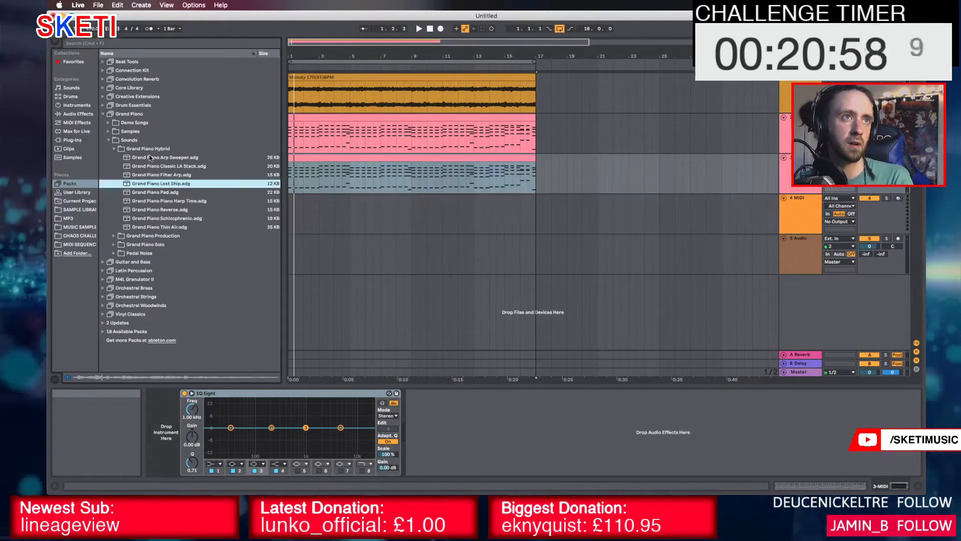
pyautogui.press('Down')
pyautogui.doubleClick(190, 184)
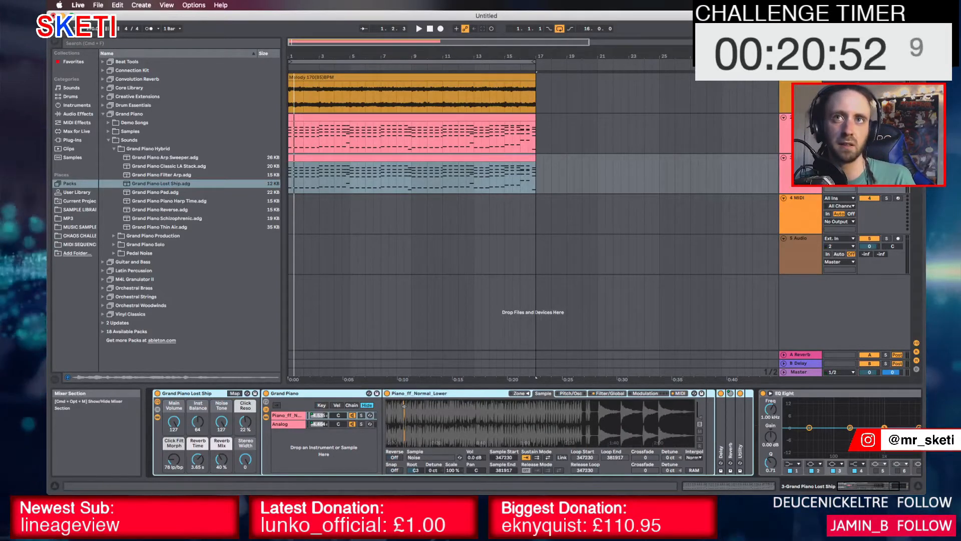
# Solo the duplicated piano track and listen to it
pyautogui.click(886, 157)
pyautogui.press('space')
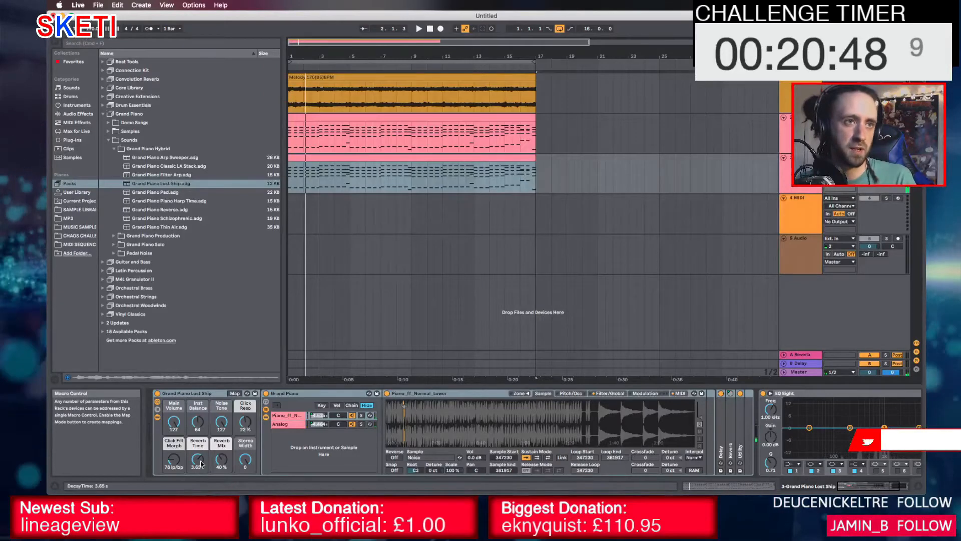
# Lower the Lost Ship rack's Reverb Time to 1.29 s and its Reverb Mix to 0% while playing it
pyautogui.moveTo(200, 460); pyautogui.dragTo(200, 480)
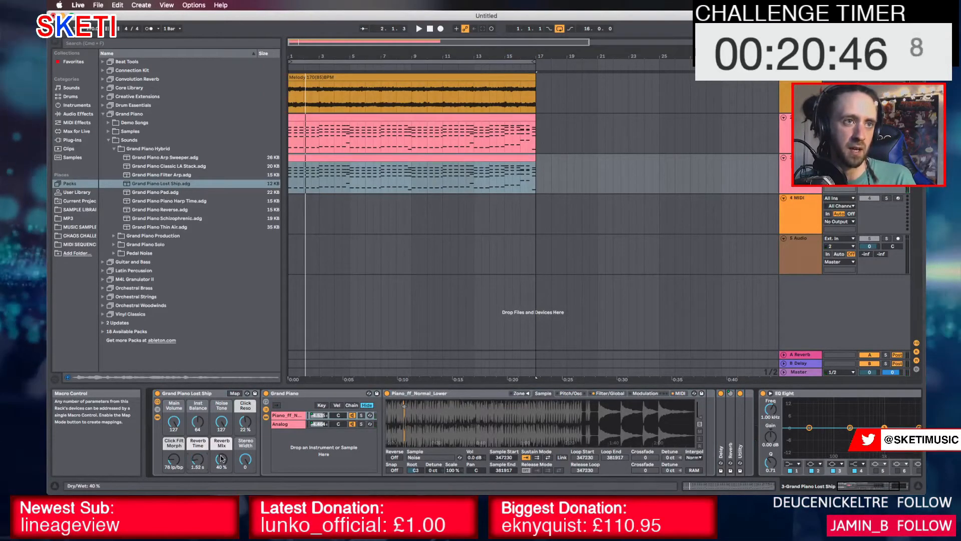
pyautogui.press('space')
pyautogui.moveTo(200, 460); pyautogui.dragTo(223, 490)
pyautogui.press('space')
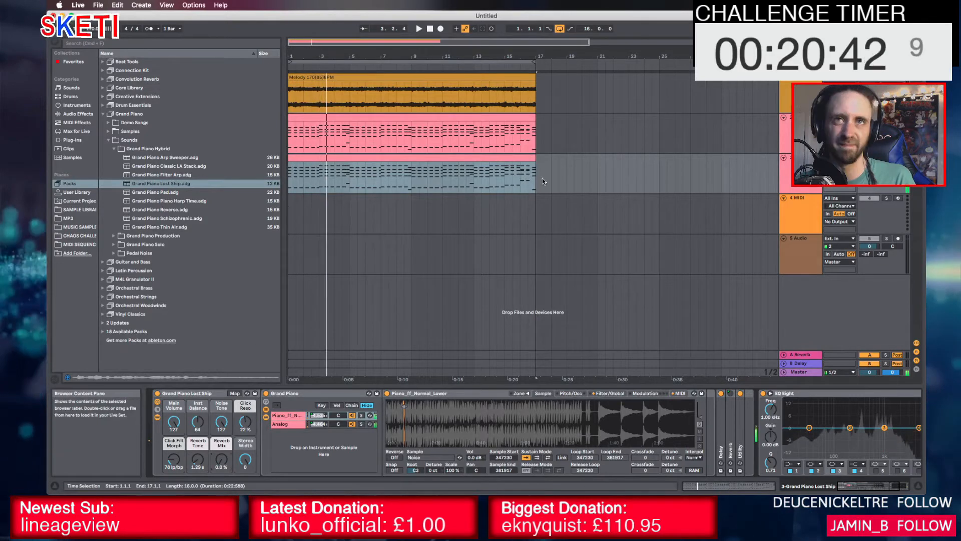
# Delete the Grand Piano Lost Ship rack from the duplicated track
pyautogui.click(390, 157)
pyautogui.click(206, 394)
pyautogui.press('Delete')
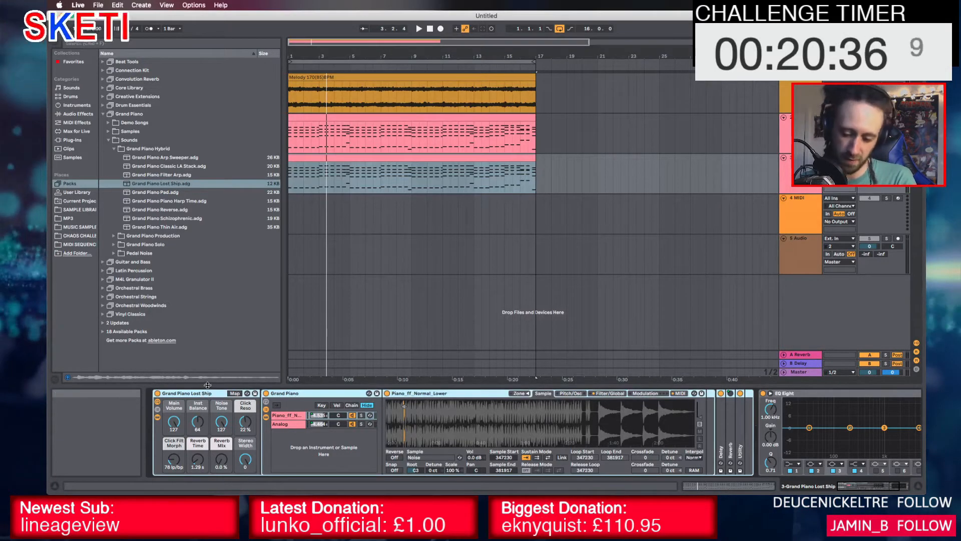
# Audition more Grand Piano Hybrid presets, load Grand Piano Thin Air onto the track and set its Delay Mix to 54%
pyautogui.click(148, 193)
pyautogui.press('Down')
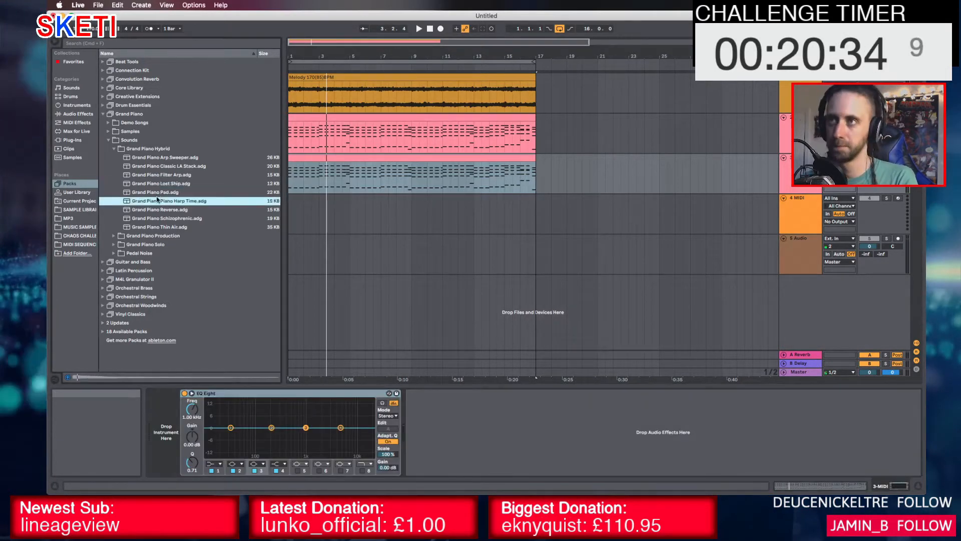
pyautogui.press('Down')
pyautogui.press('Down')
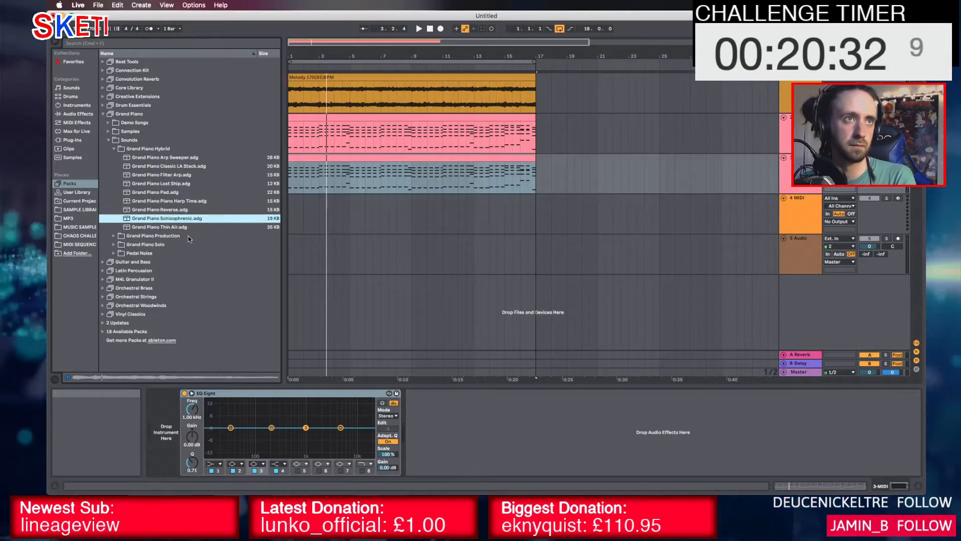
pyautogui.moveTo(172, 229); pyautogui.dragTo(203, 469)
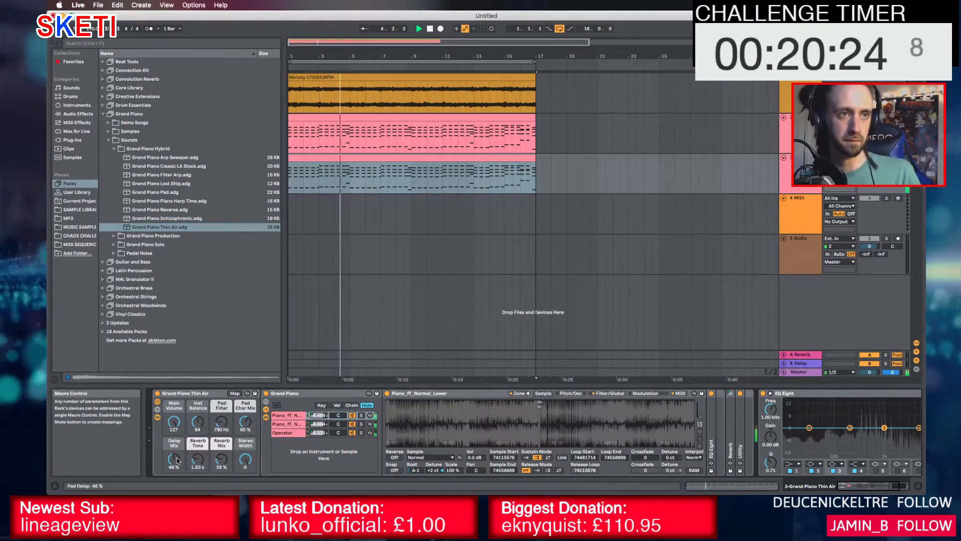
pyautogui.moveTo(177, 460); pyautogui.dragTo(177, 457)
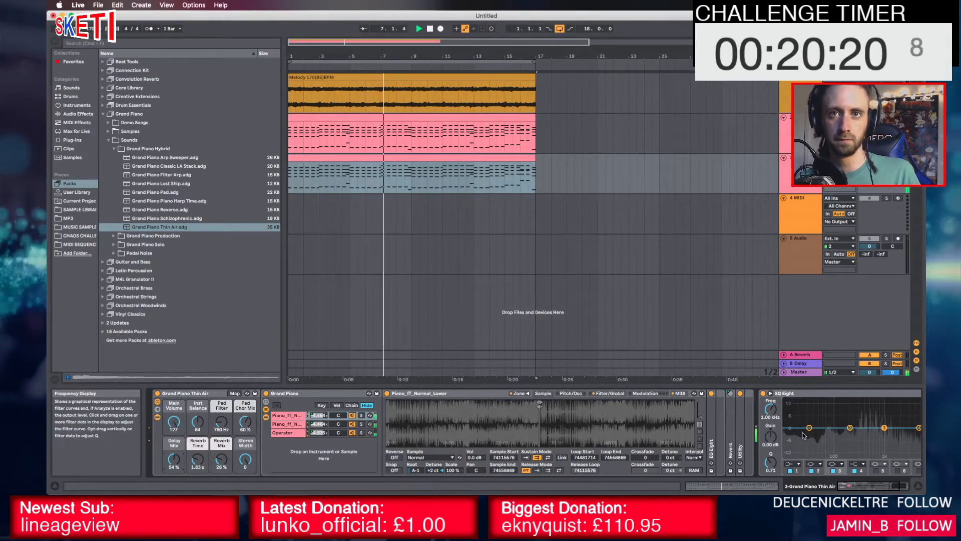
# Shape the piano track's EQ Eight with a low cut at about 297 Hz and enable a high cut in band 8
pyautogui.moveTo(810, 427); pyautogui.dragTo(858, 433)
pyautogui.hscroll(5, 859, 434)
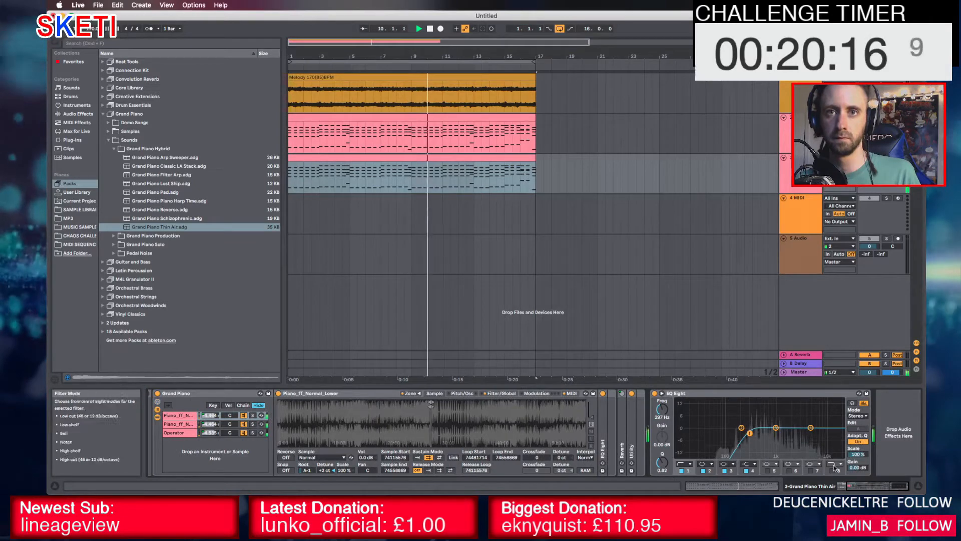
pyautogui.click(830, 465)
pyautogui.click(833, 470)
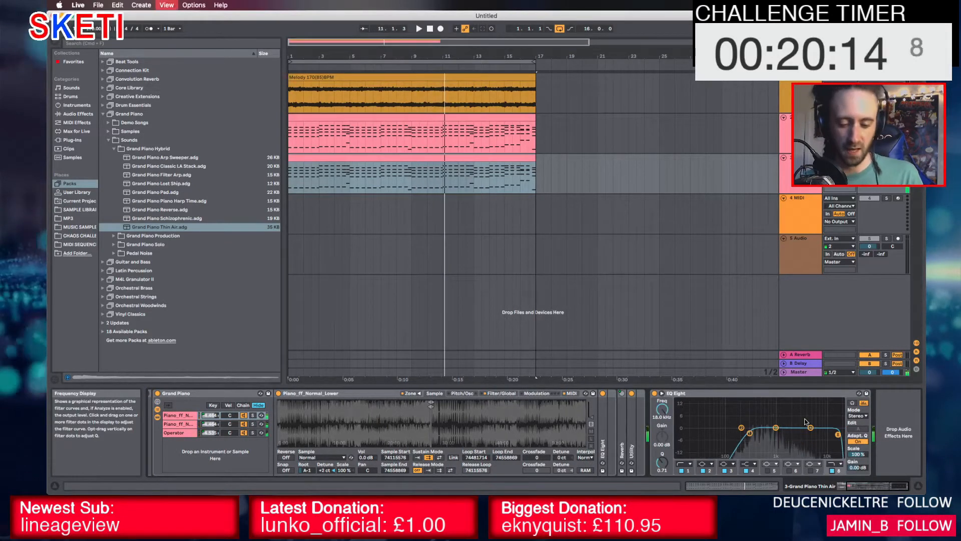
# Search the browser for "glue" and add Glue Compressor after EQ Eight on the piano track
pyautogui.press('super+f')
pyautogui.write('gluye')
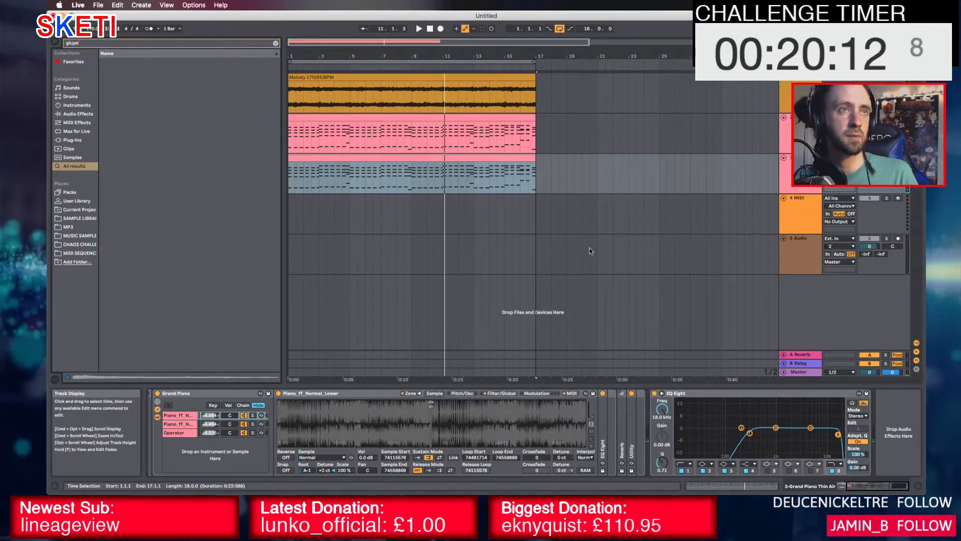
pyautogui.press('BackSpace')
pyautogui.press('BackSpace')
pyautogui.write('e')
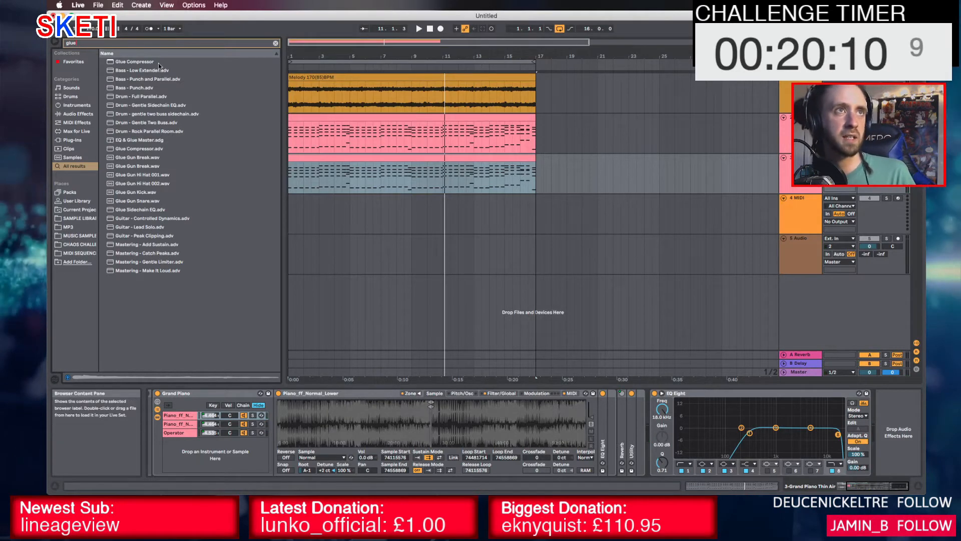
pyautogui.moveTo(373, 148); pyautogui.dragTo(864, 413)
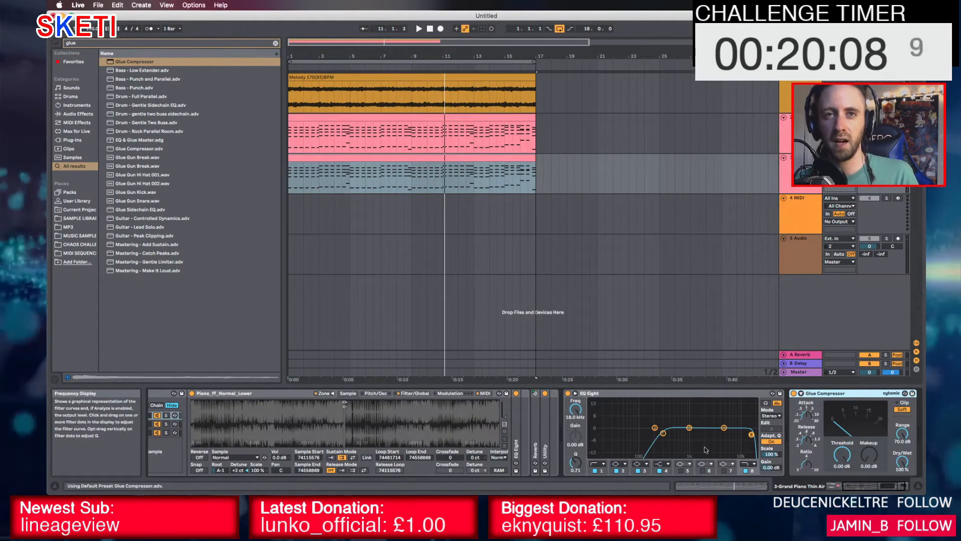
# Lower the EQ Eight high cut to 13.2 kHz and play the arrangement
pyautogui.moveTo(752, 437); pyautogui.dragTo(746, 437)
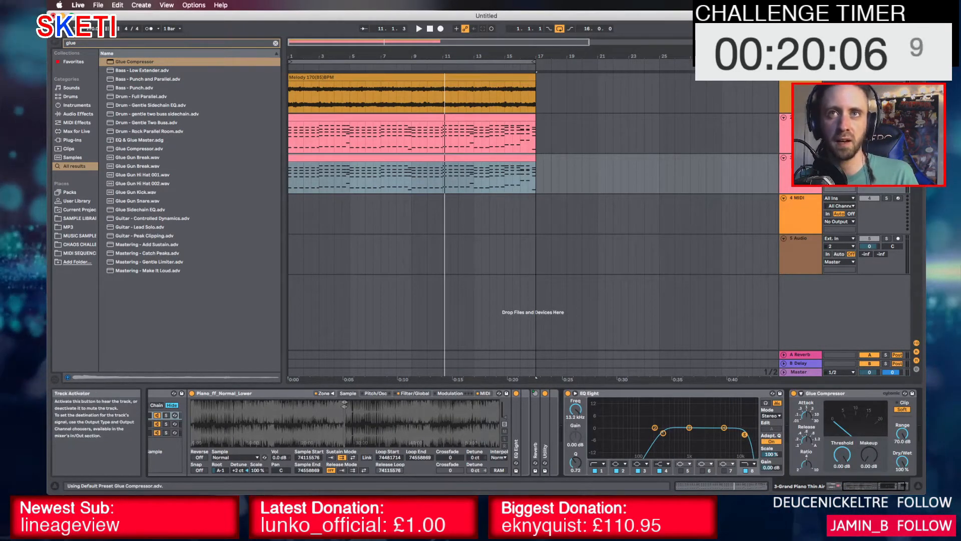
pyautogui.press('space')
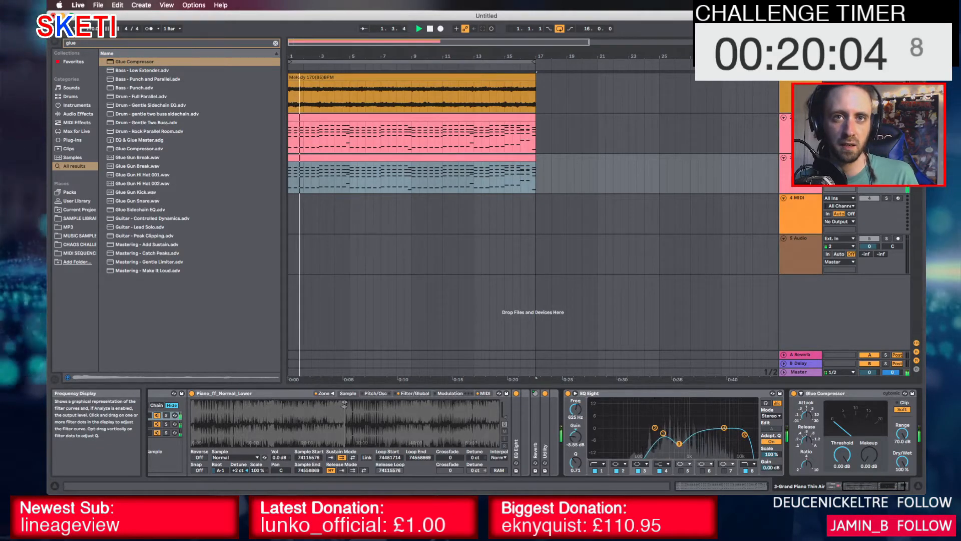
# Deepen the mid cut in the piano track's EQ Eight to -9.55 dB while playing the arrangement
pyautogui.moveTo(679, 444)
pyautogui.mouseDown()
pyautogui.moveTo(711, 443)
pyautogui.moveTo(680, 446)
pyautogui.mouseUp()
pyautogui.press('space')
pyautogui.press('space')
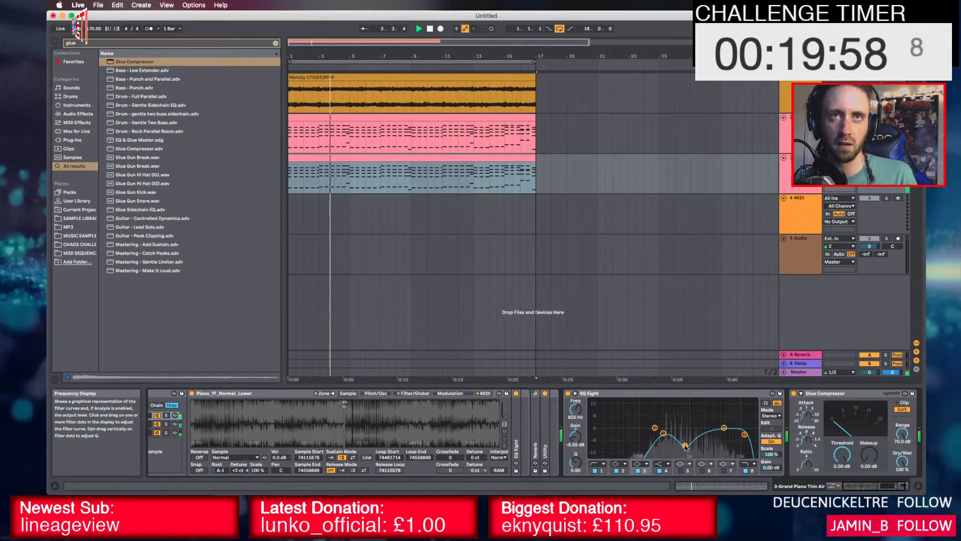
pyautogui.press('space')
# Group the Serum and Grand Piano tracks and name the group Pads
pyautogui.click(803, 118)
pyautogui.keyDown('shift'); pyautogui.click(803, 158); pyautogui.keyUp('shift')
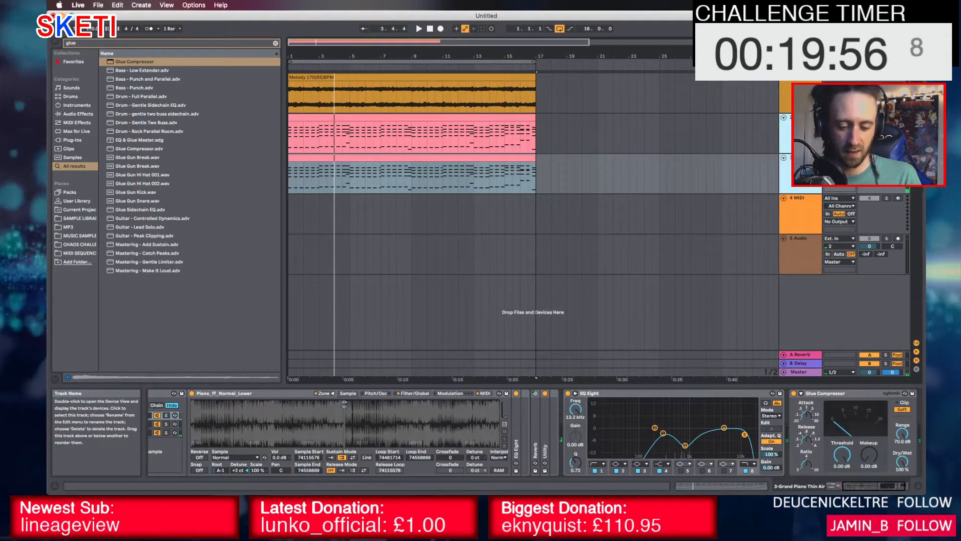
pyautogui.press('super+g')
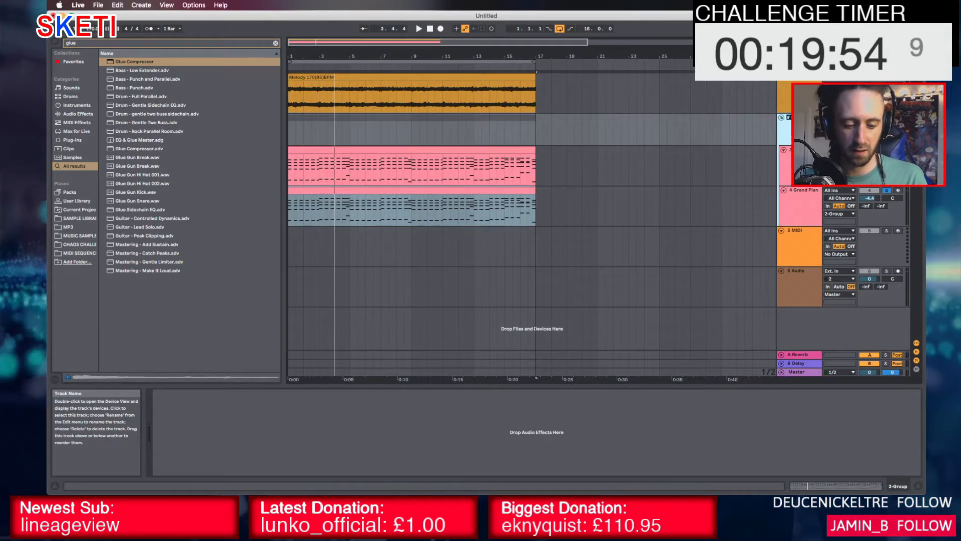
pyautogui.write('Pads')
pyautogui.press('Return')
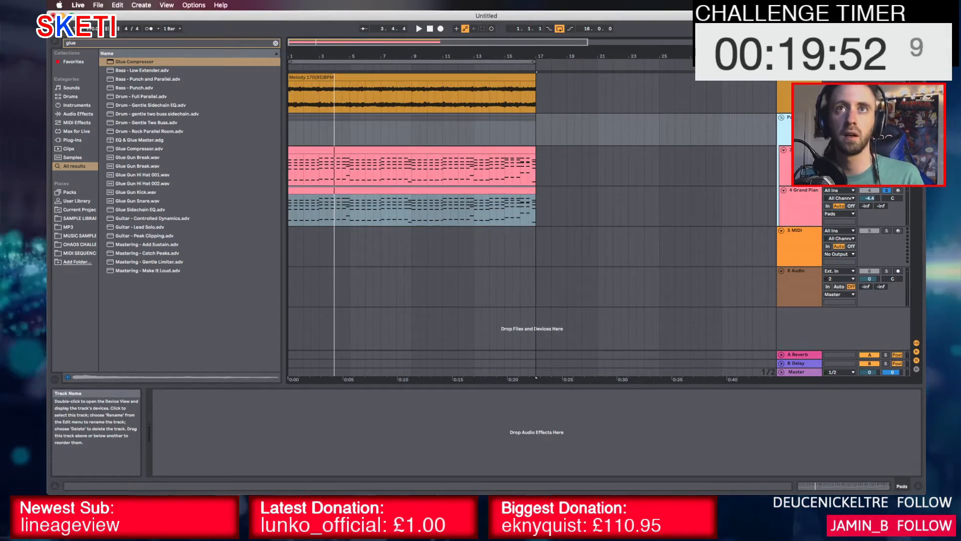
# Add Glue Compressor to the Pads group and another one after EQ Eight on the Serum track
pyautogui.press('super+f')
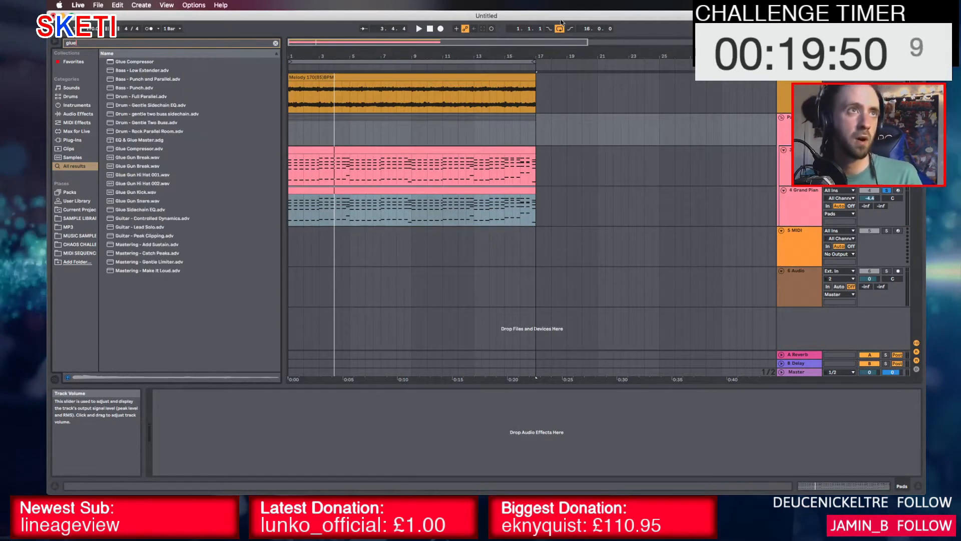
pyautogui.moveTo(147, 65); pyautogui.dragTo(400, 465)
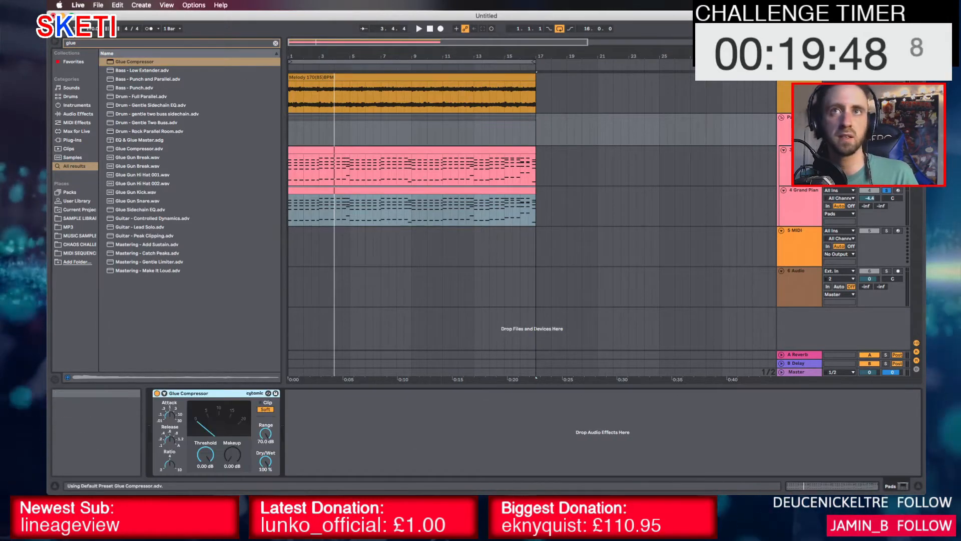
pyautogui.press('space')
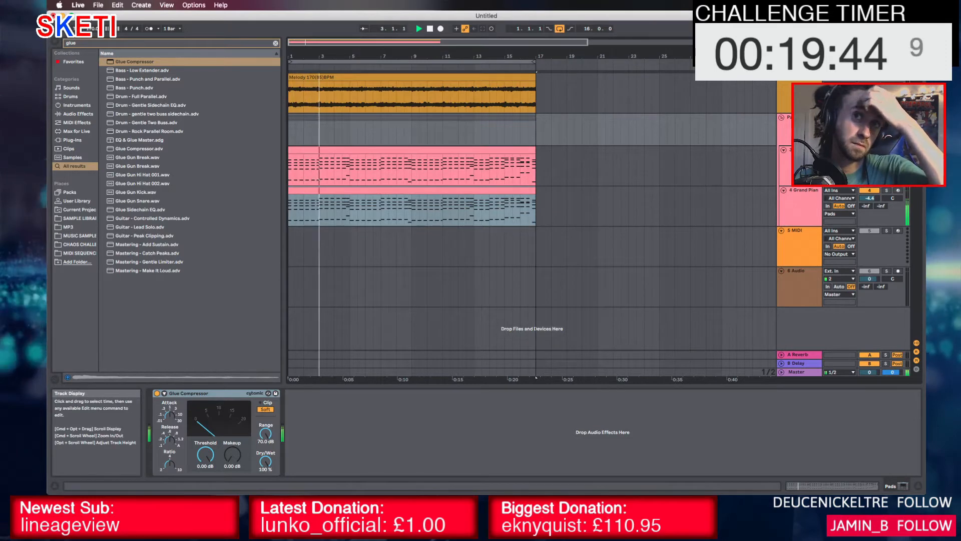
pyautogui.click(786, 162)
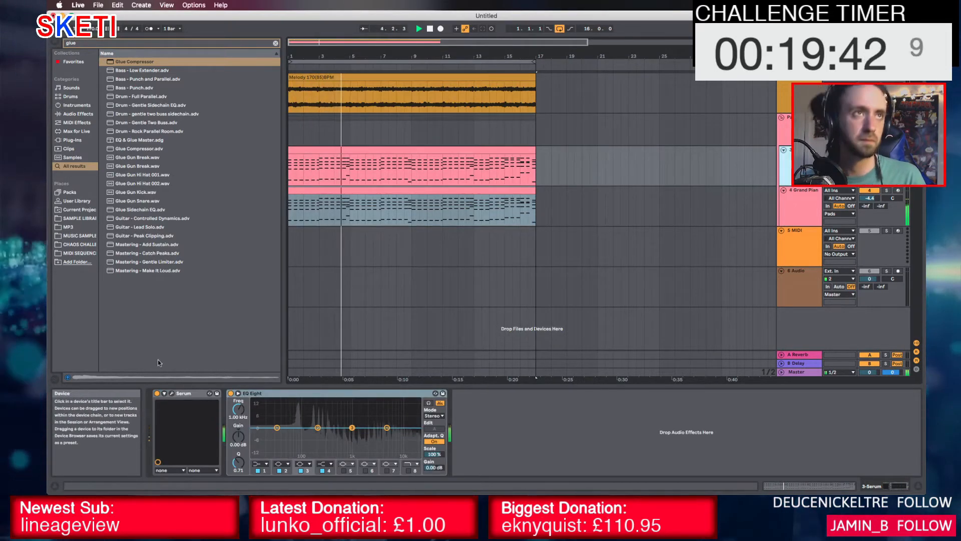
pyautogui.moveTo(121, 62); pyautogui.dragTo(578, 454)
# Shape the Serum track's EQ Eight with a low cut at about 167 Hz, a band 8 high cut and a -2.60 dB dip near 1.88 kHz
pyautogui.click(261, 465)
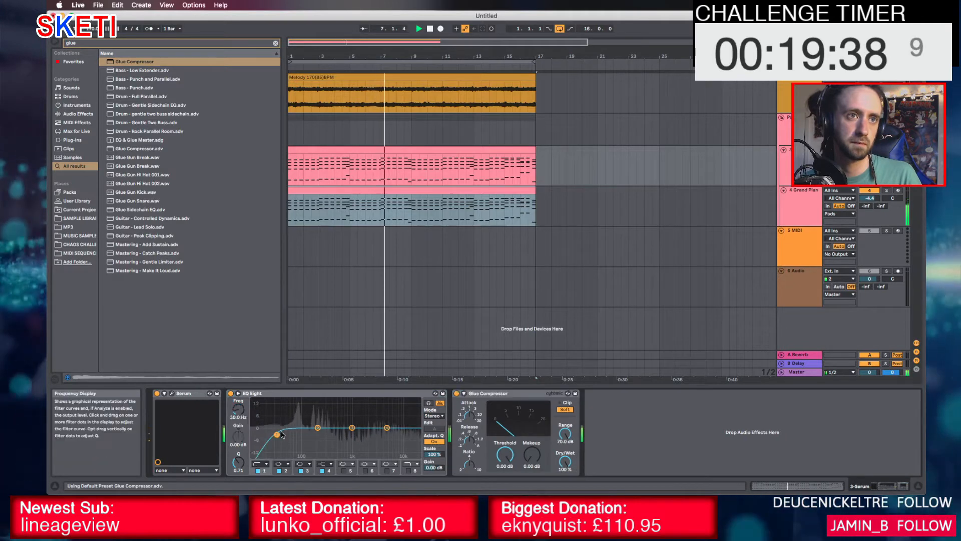
pyautogui.moveTo(277, 428); pyautogui.dragTo(312, 433)
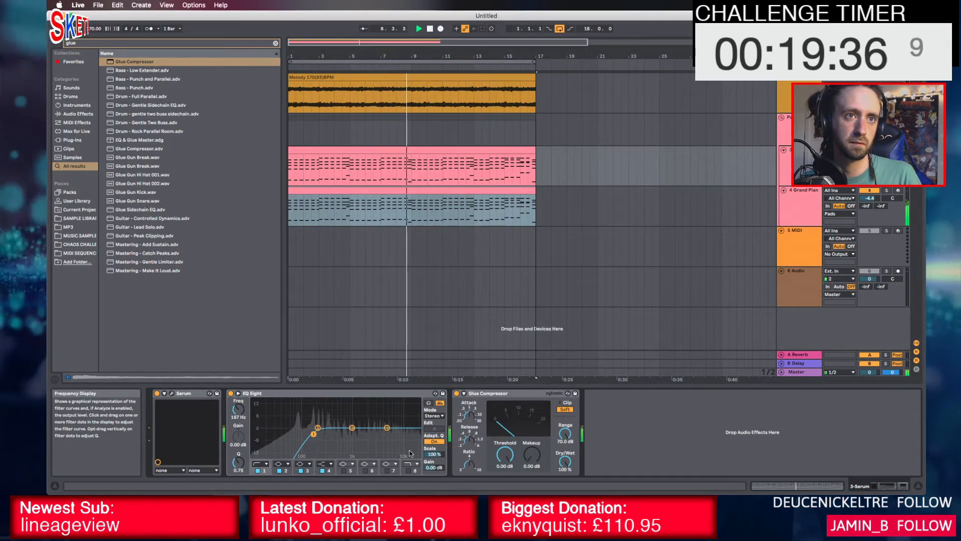
pyautogui.click(409, 471)
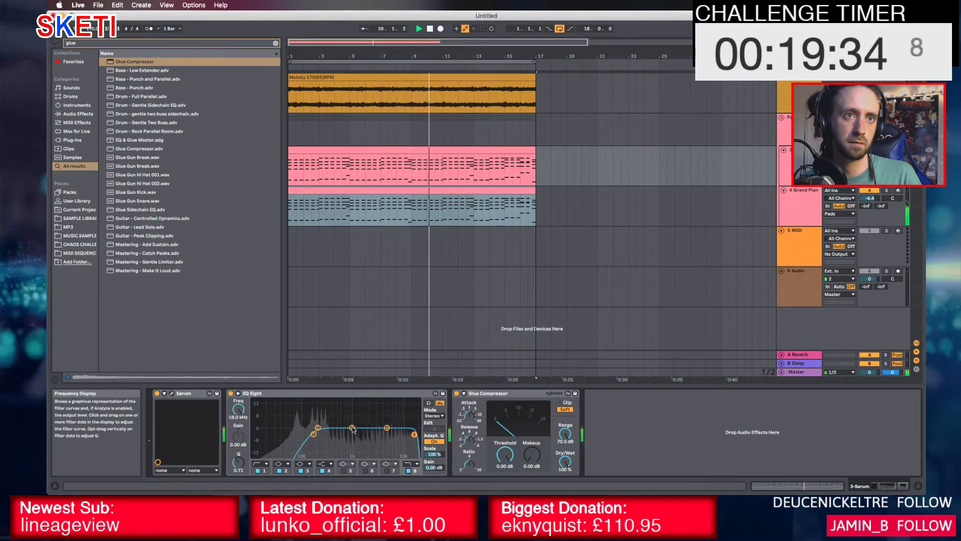
pyautogui.moveTo(353, 428); pyautogui.dragTo(351, 422)
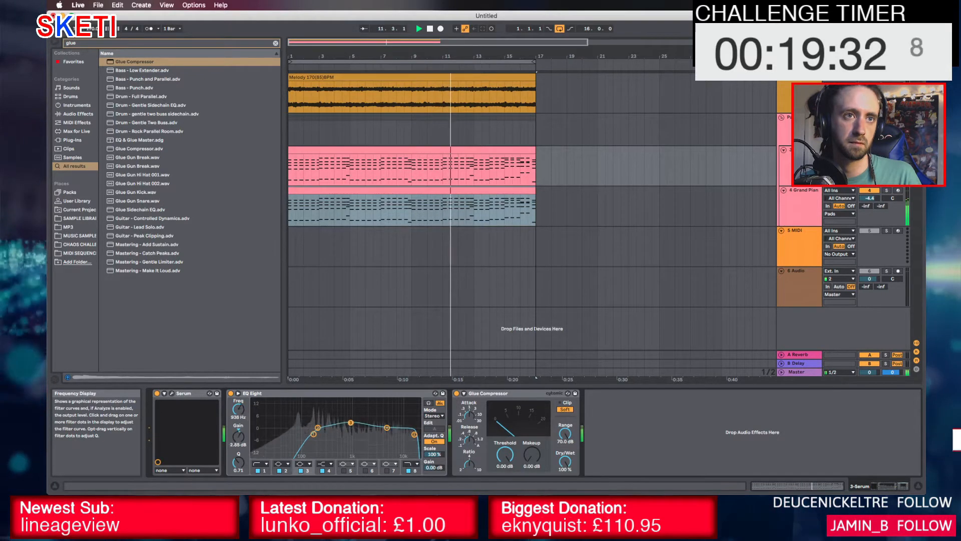
pyautogui.press('space')
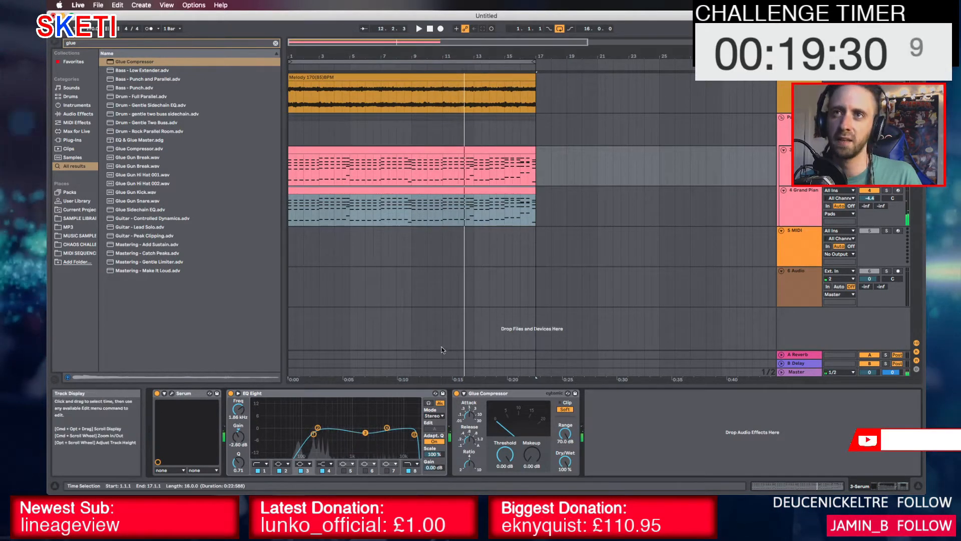
pyautogui.press('space')
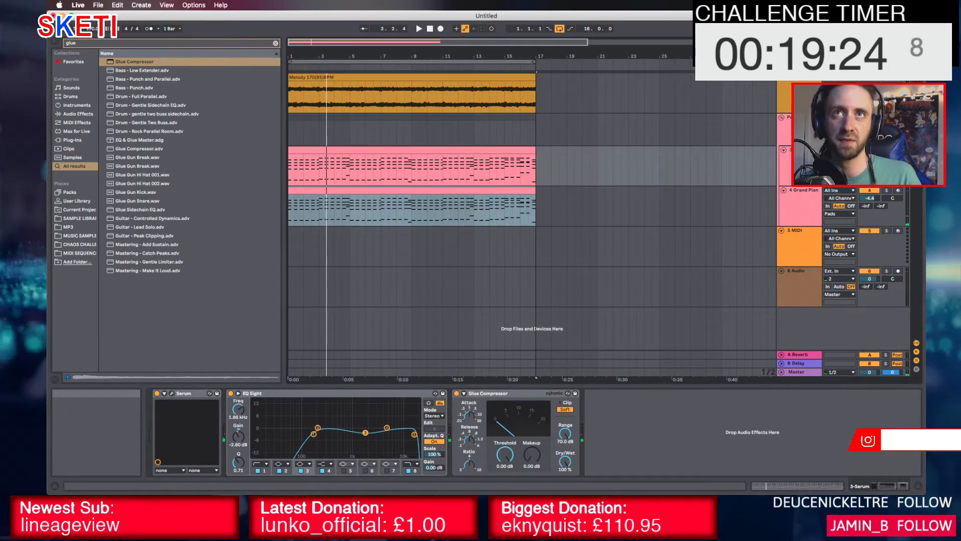
# Switch to Splice and audition the drum loops in the DnB search results filtered by grooves
pyautogui.press('super+Tab')
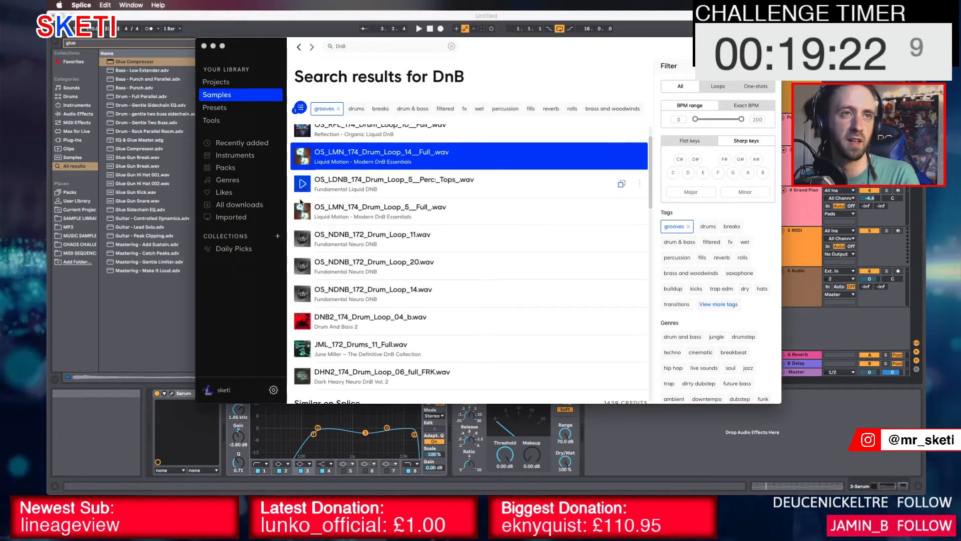
pyautogui.click(302, 239)
pyautogui.press('Up')
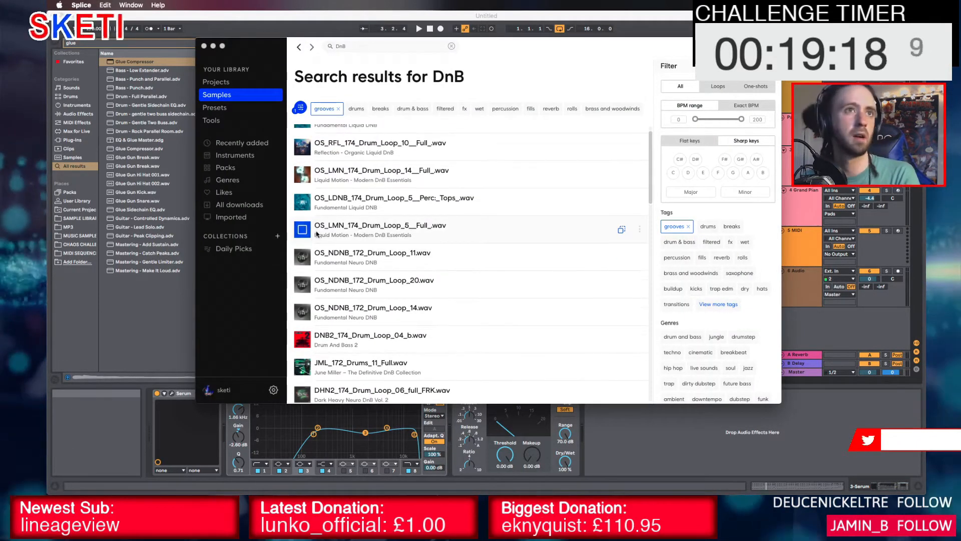
pyautogui.press('Up')
pyautogui.press('Up')
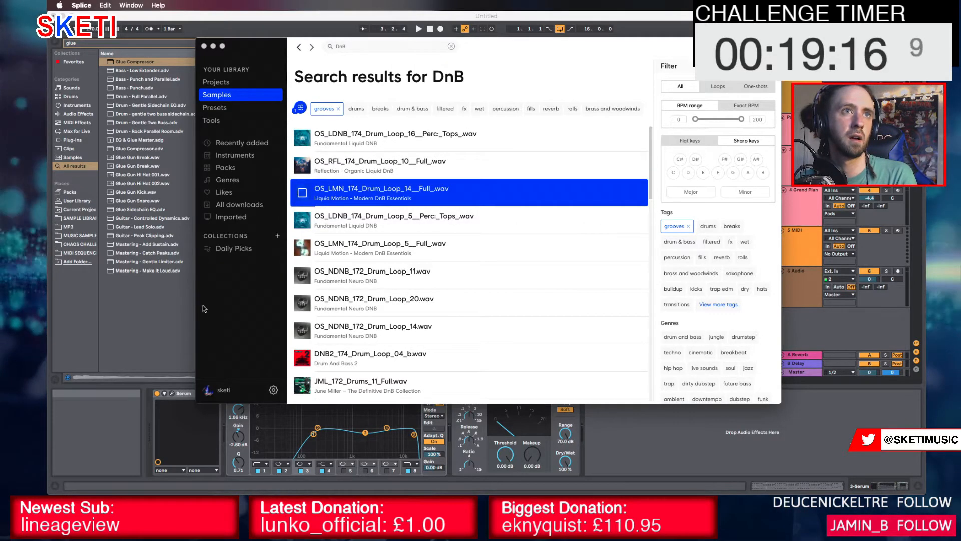
pyautogui.press('Up')
pyautogui.press('Up')
pyautogui.press('Down')
pyautogui.press('Down')
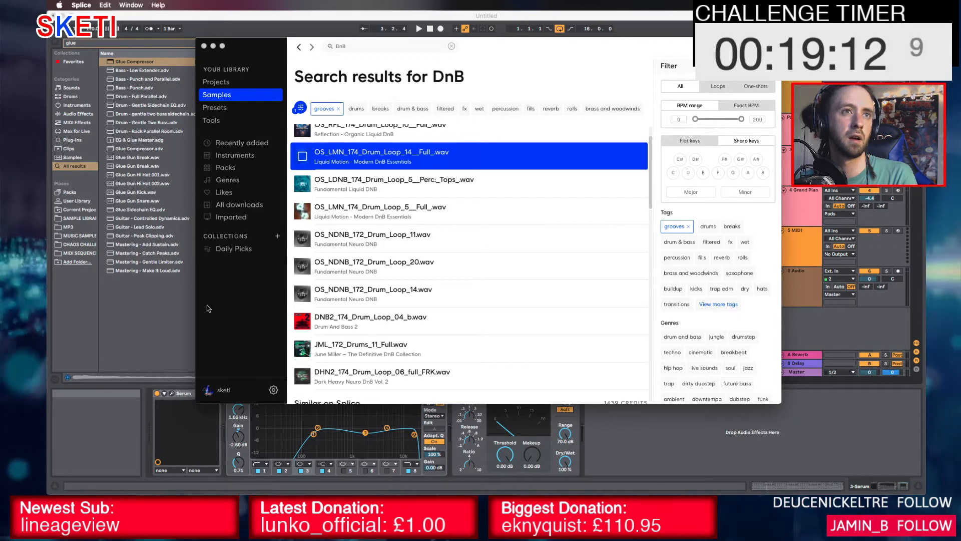
pyautogui.press('Down')
pyautogui.press('Down')
pyautogui.press('Down')
pyautogui.press('Down')
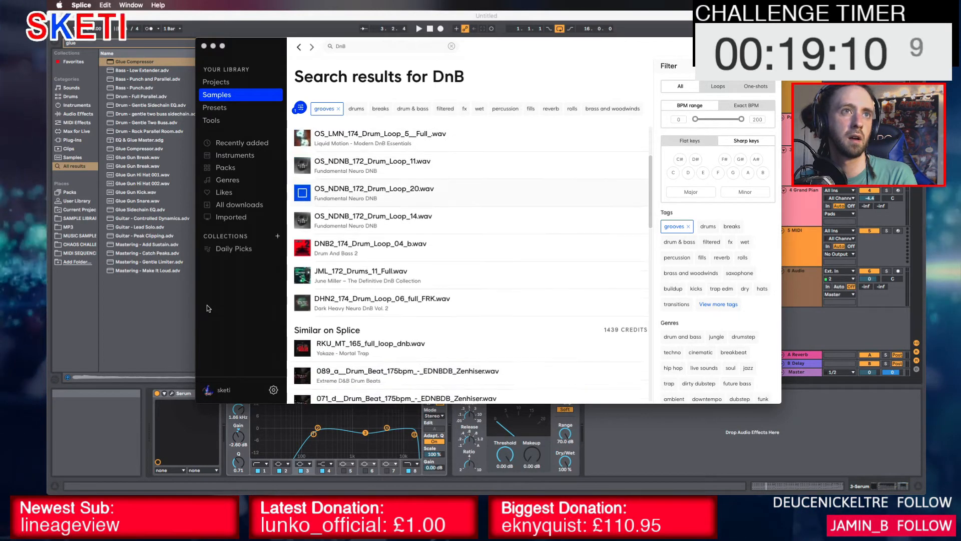
pyautogui.press('Down')
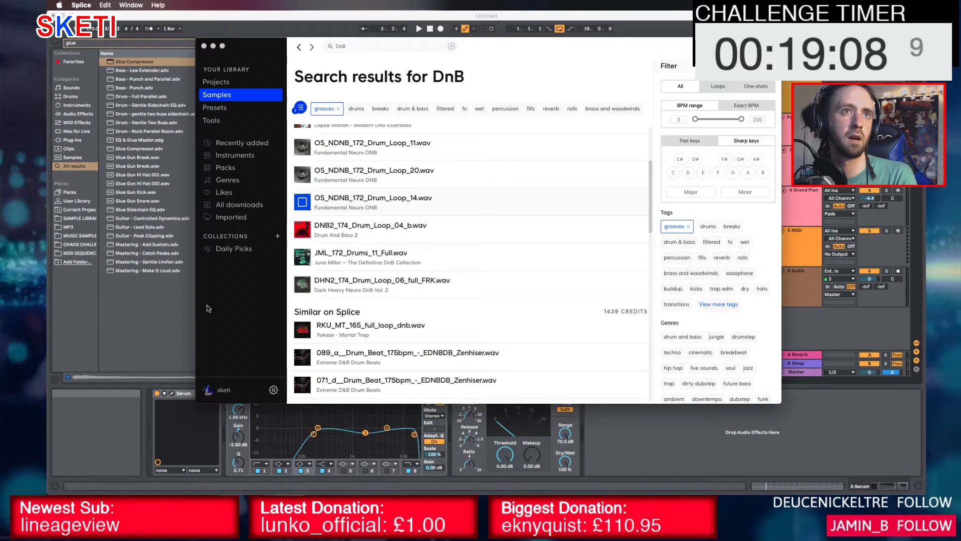
pyautogui.press('Down')
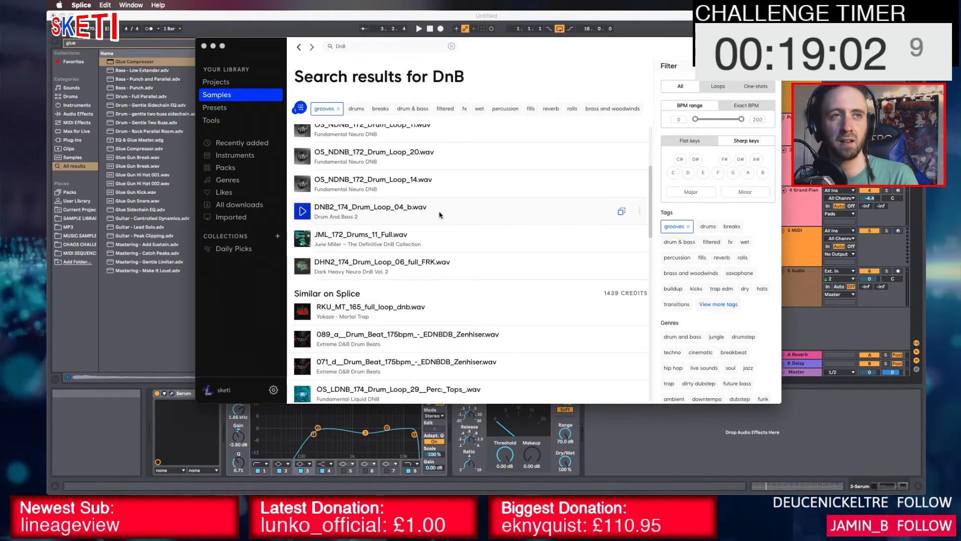
# Place DNB2_174_Drum_Loop_04_b.wav on the empty audio track at bar 13, with a copy at bar 1
pyautogui.moveTo(413, 222); pyautogui.dragTo(499, 275)
pyautogui.doubleClick(322, 271)
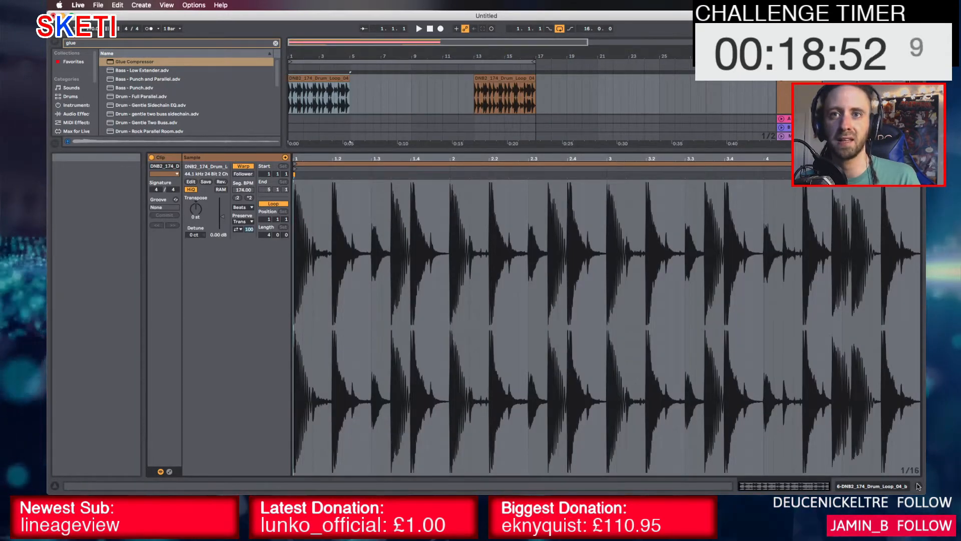
pyautogui.press('alt+super+l')
pyautogui.click(305, 293)
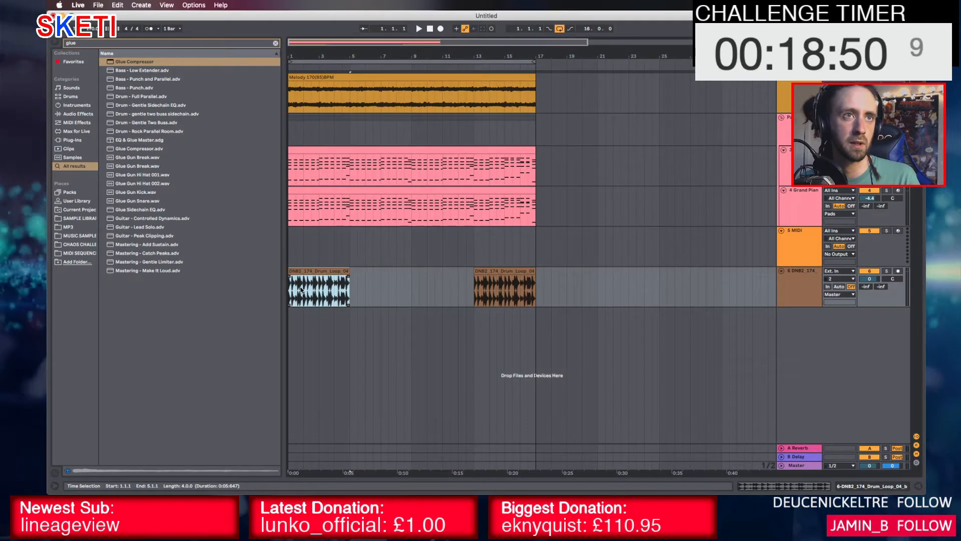
# Split the drum loop copy around bar 4 and rearrange short slices into the first beat of bar 4
pyautogui.moveTo(320, 292); pyautogui.dragTo(350, 278)
pyautogui.press('super+e')
pyautogui.moveTo(337, 50); pyautogui.dragTo(605, 277)
pyautogui.click(423, 291)
pyautogui.moveTo(434, 272); pyautogui.dragTo(458, 276)
pyautogui.moveTo(603, 273); pyautogui.dragTo(429, 274)
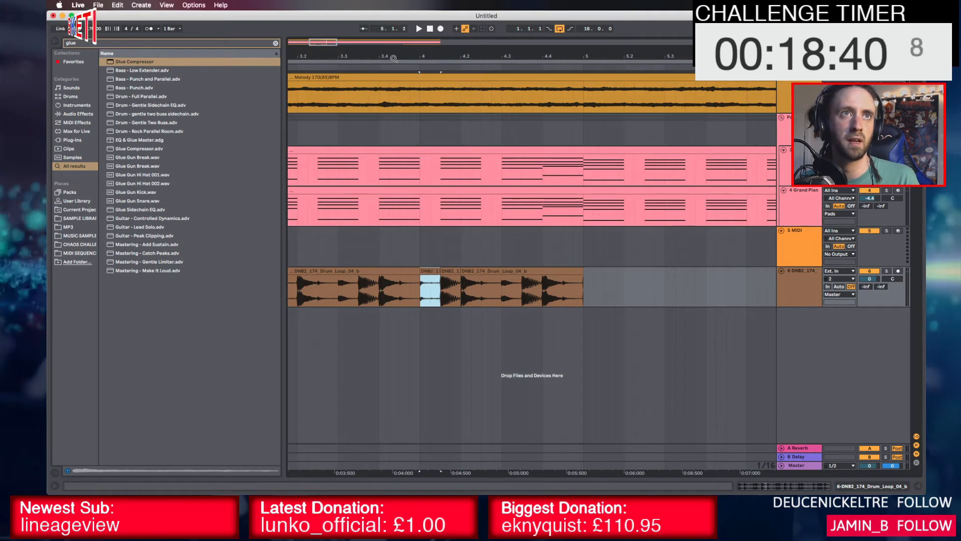
# Loop the edited drum clips from bar 1 to bar 5 and play them with the other tracks
pyautogui.scroll(-8, 390, 262)
pyautogui.hscroll(-3, 371, 257)
pyautogui.click(314, 272)
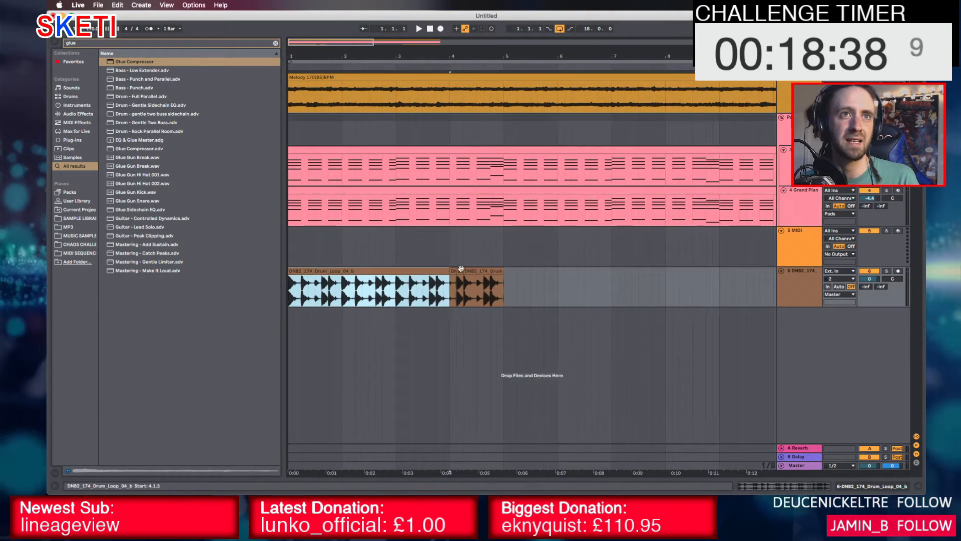
pyautogui.keyDown('shift'); pyautogui.click(484, 272); pyautogui.keyUp('shift')
pyautogui.press('super+l')
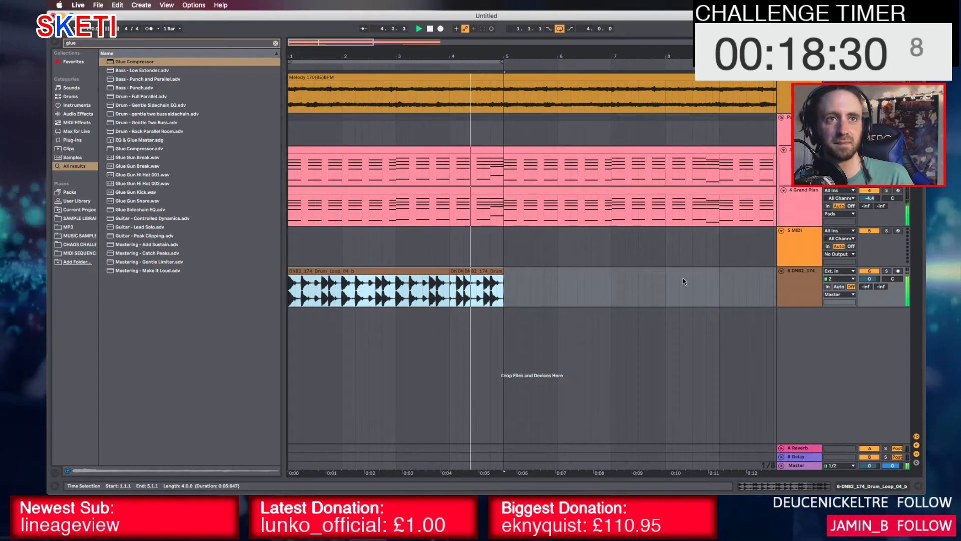
# Duplicate the edited four-bar drum pattern so it fills the track from bar 5 to bar 13
pyautogui.press('super+d')
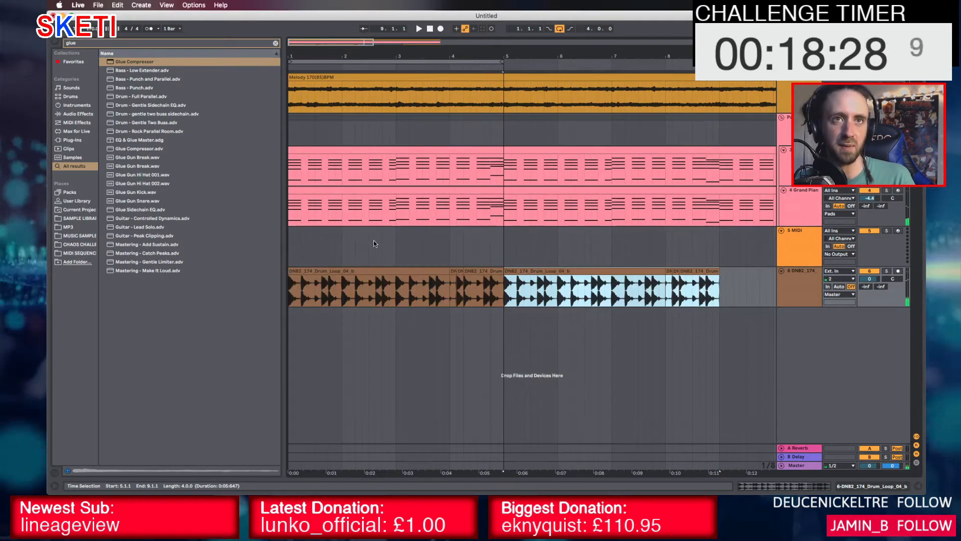
pyautogui.press('super+d')
pyautogui.press('super+d')
pyautogui.moveTo(417, 58); pyautogui.dragTo(423, 39)
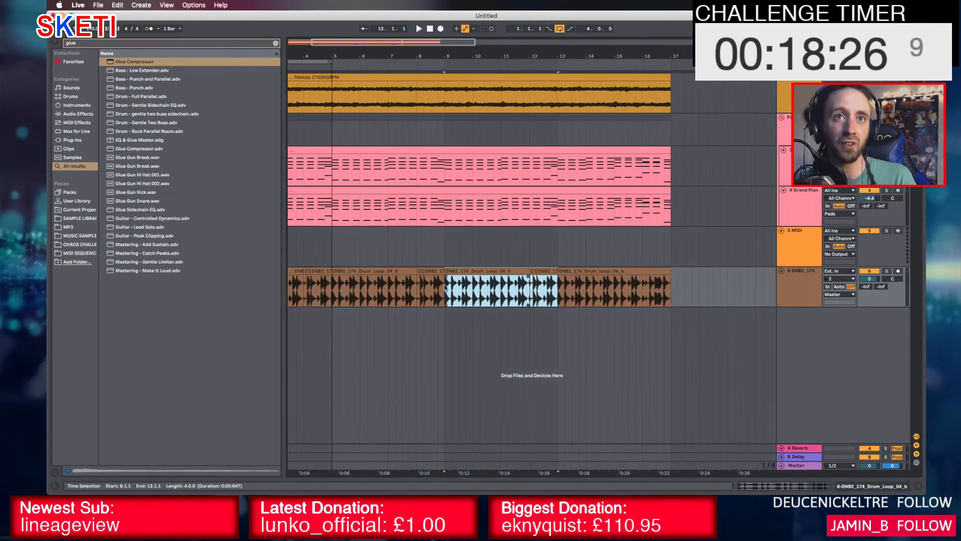
# Copy the one-beat slices at the start of bar 12 and paste them over the drum loop at bar 16
pyautogui.moveTo(624, 57); pyautogui.dragTo(624, 82)
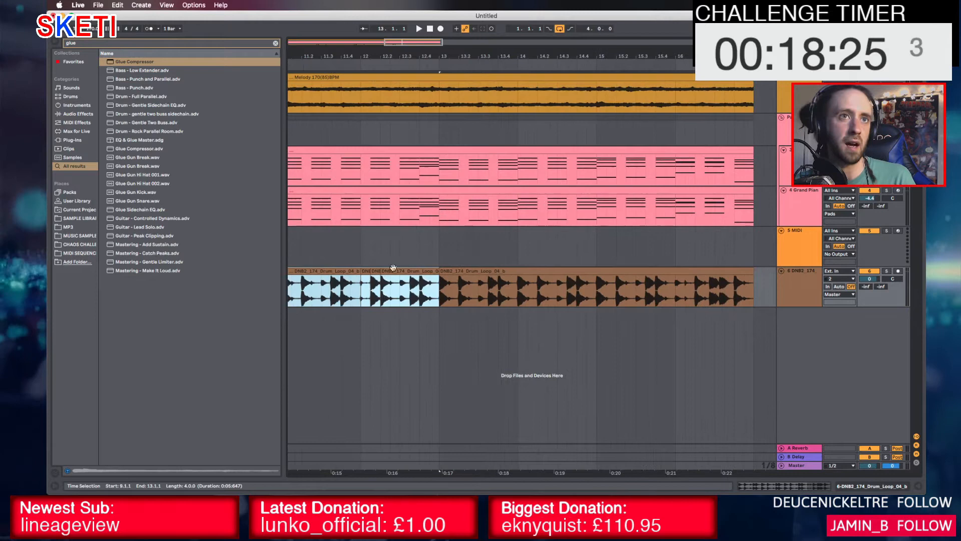
pyautogui.click(364, 271)
pyautogui.click(673, 284)
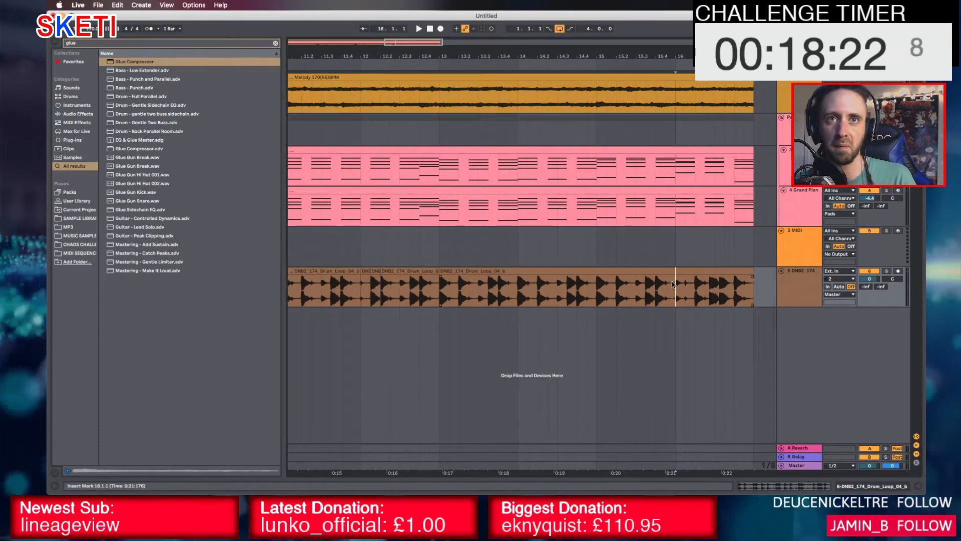
pyautogui.press('super+v')
pyautogui.moveTo(452, 50); pyautogui.dragTo(452, 40)
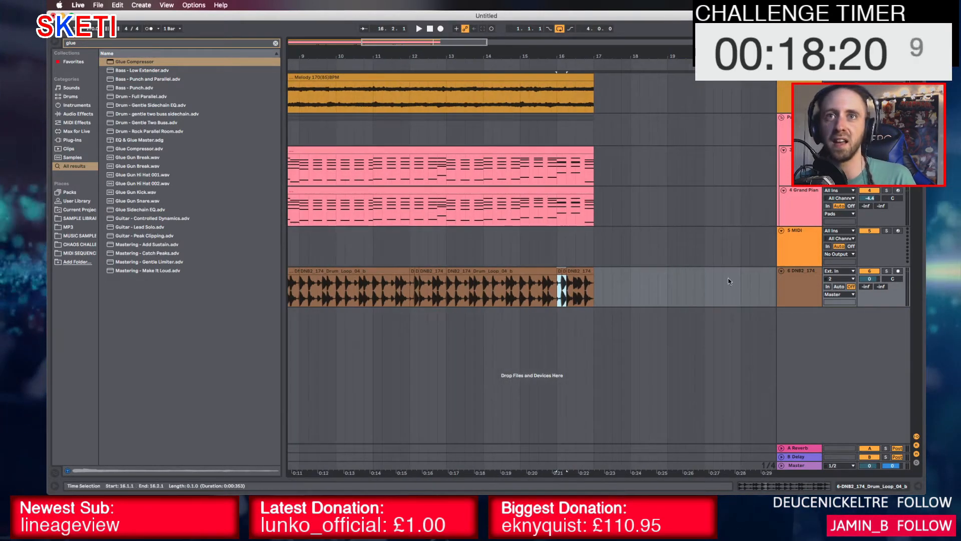
# Group the DNB2_174 drum loop track into a single group and name it Drums
pyautogui.click(803, 296)
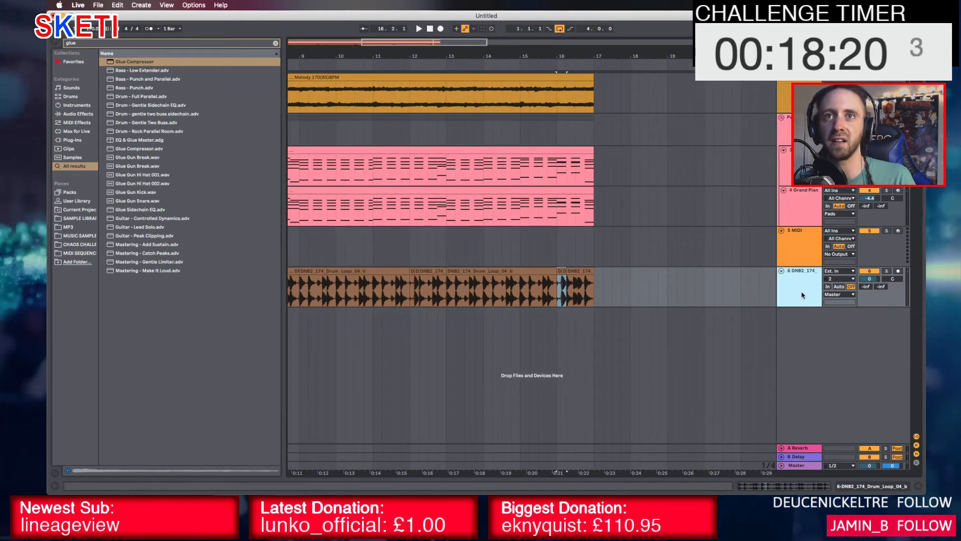
pyautogui.click(871, 280)
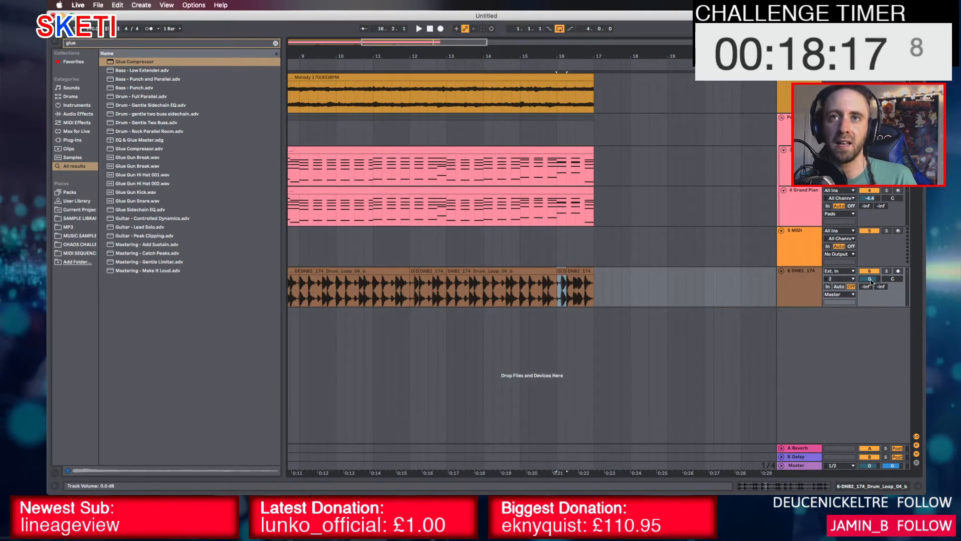
pyautogui.click(800, 298)
pyautogui.press('super+g')
pyautogui.press('super+d')
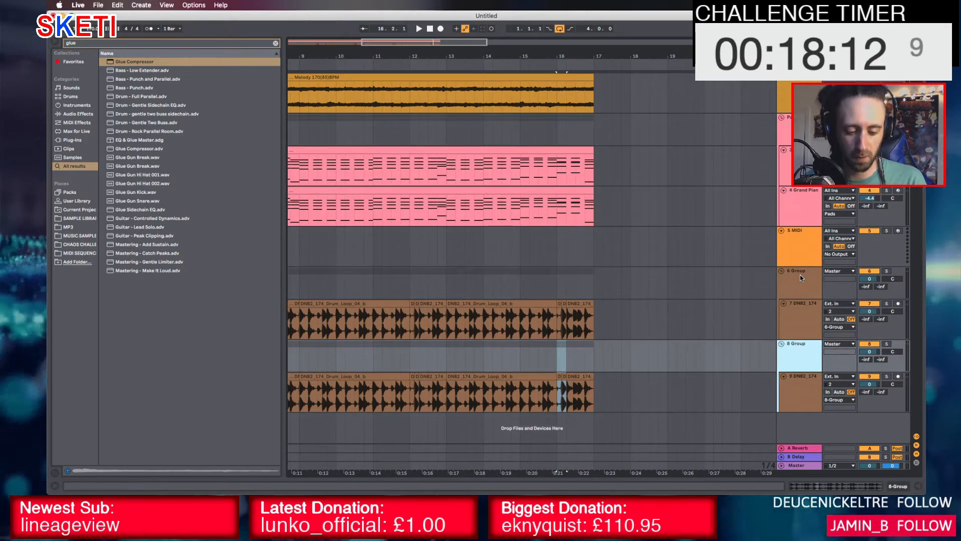
pyautogui.press('Delete')
pyautogui.click(807, 287)
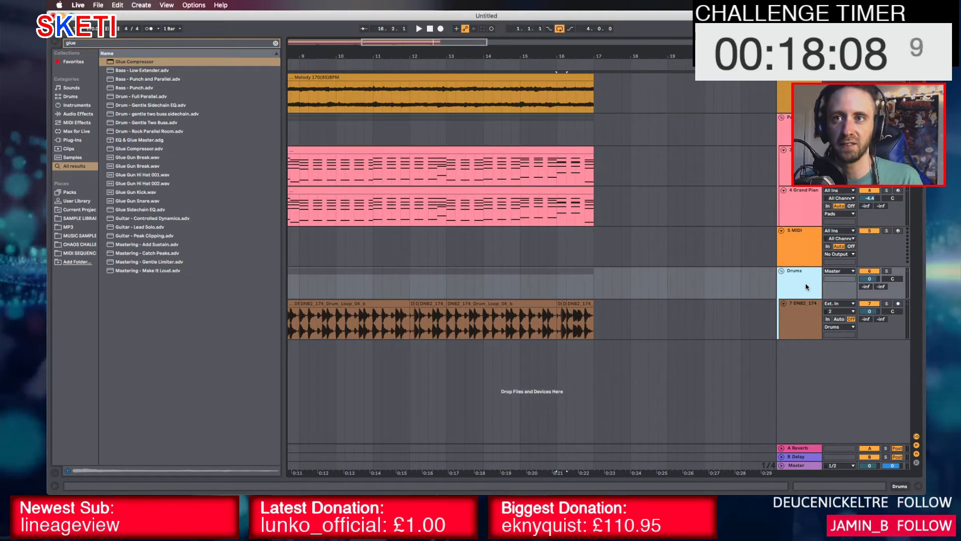
# Add a Glue Compressor to the Drums group with a threshold of about -5.71 dB and set the group's volume to -10 dB
pyautogui.press('super+f')
pyautogui.write('glue')
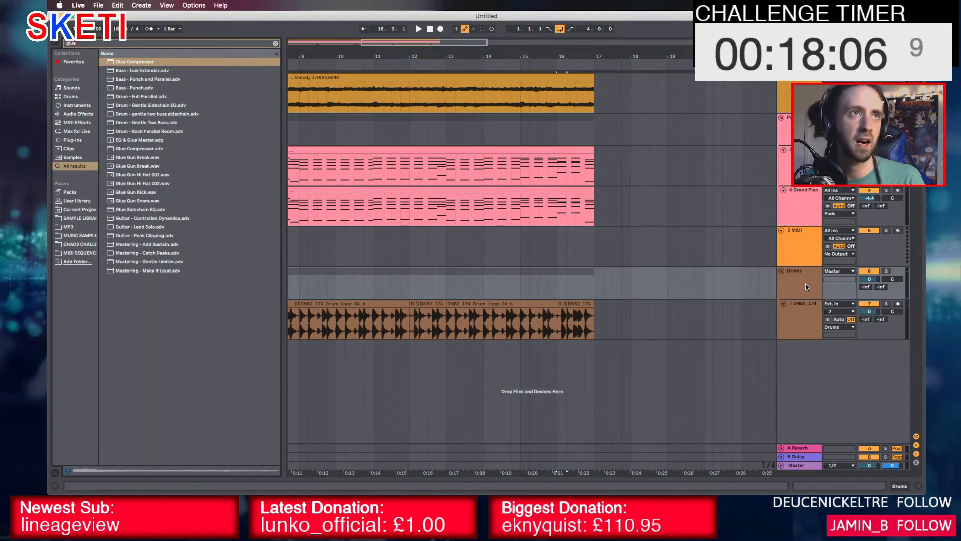
pyautogui.press('Return')
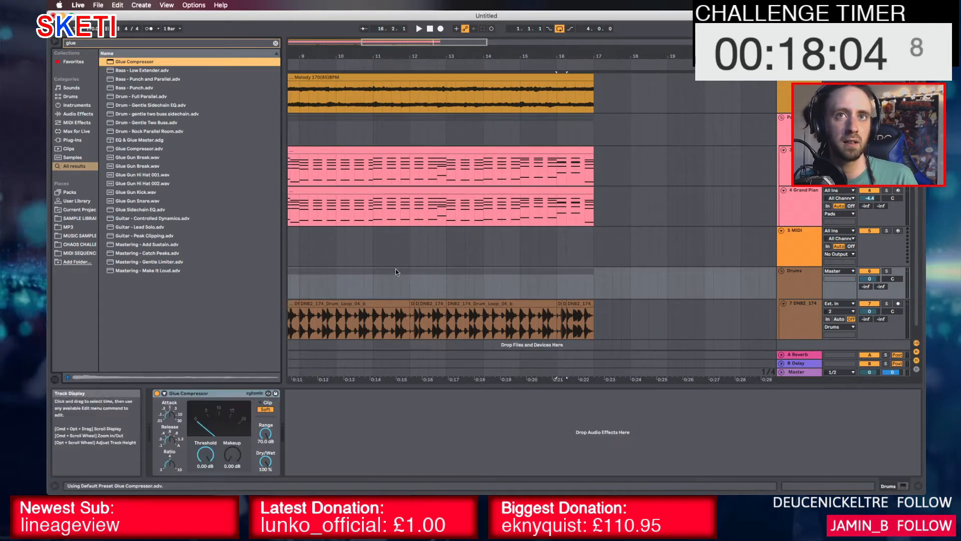
pyautogui.click(869, 279)
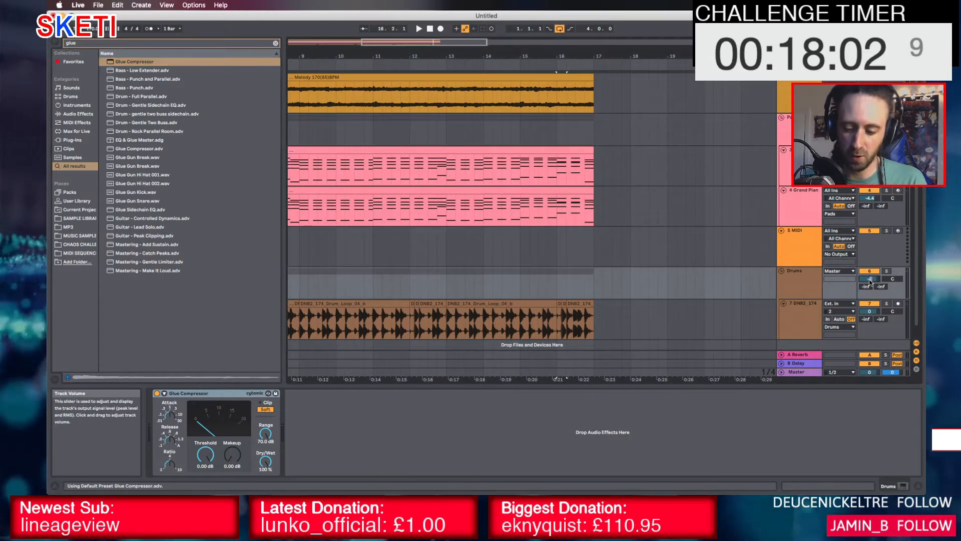
pyautogui.write('-10')
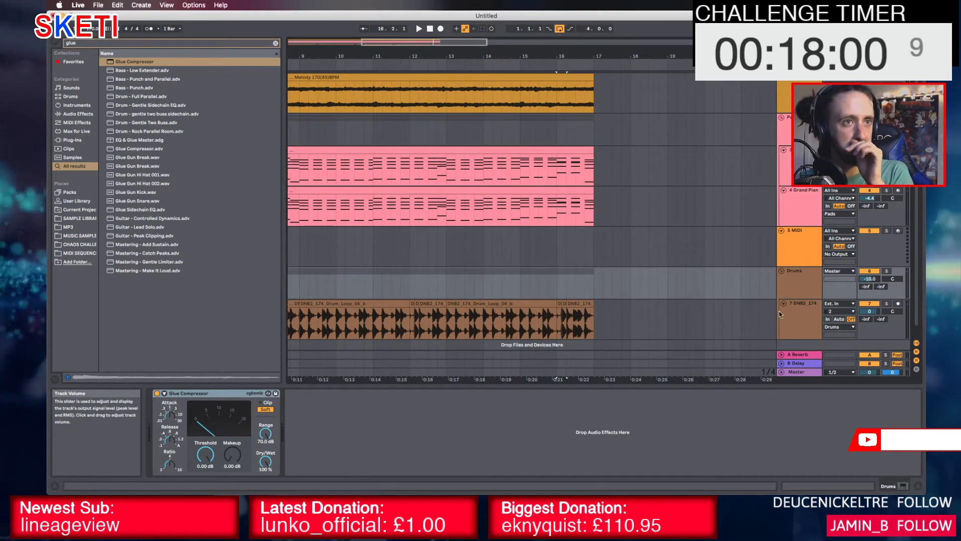
pyautogui.moveTo(205, 455); pyautogui.dragTo(206, 469)
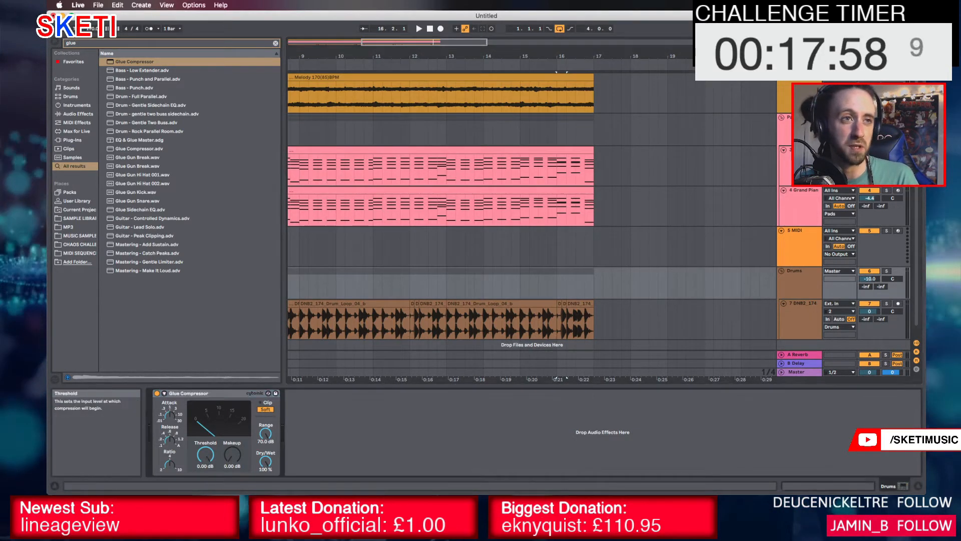
# Play the arrangement briefly and set the Pads group's volume to -11 dB
pyautogui.scroll(-1, 500, 308)
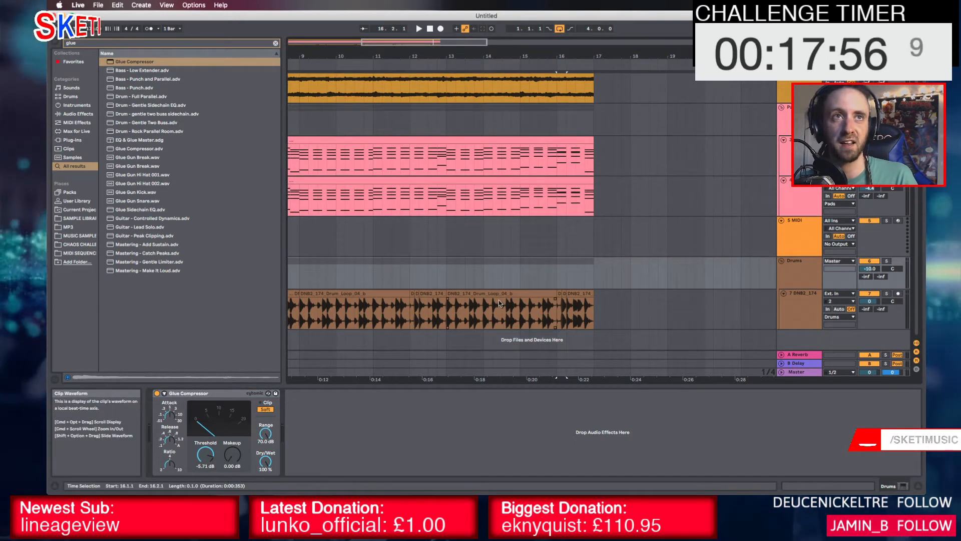
pyautogui.hscroll(-6, 499, 301)
pyautogui.hscroll(-2, 361, 270)
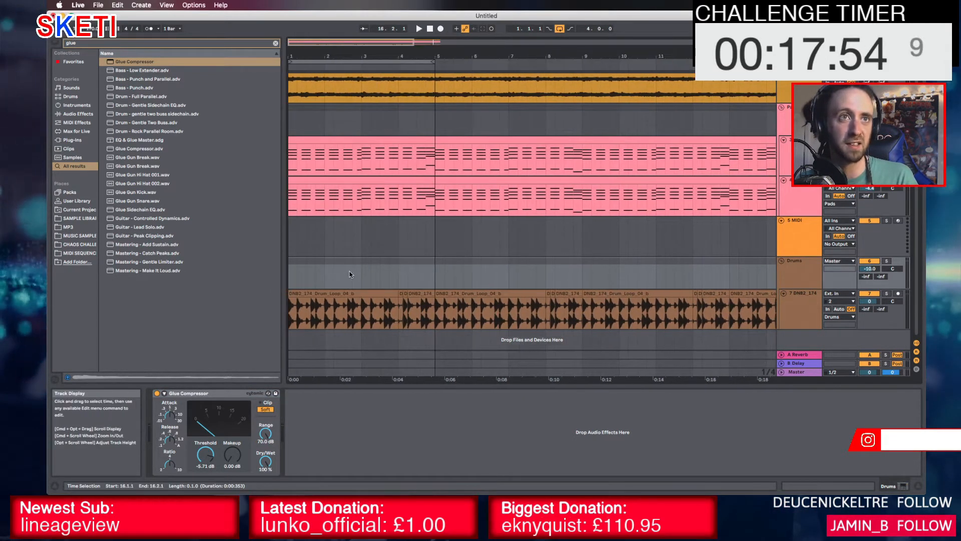
pyautogui.moveTo(365, 52); pyautogui.dragTo(363, 36)
pyautogui.press('space')
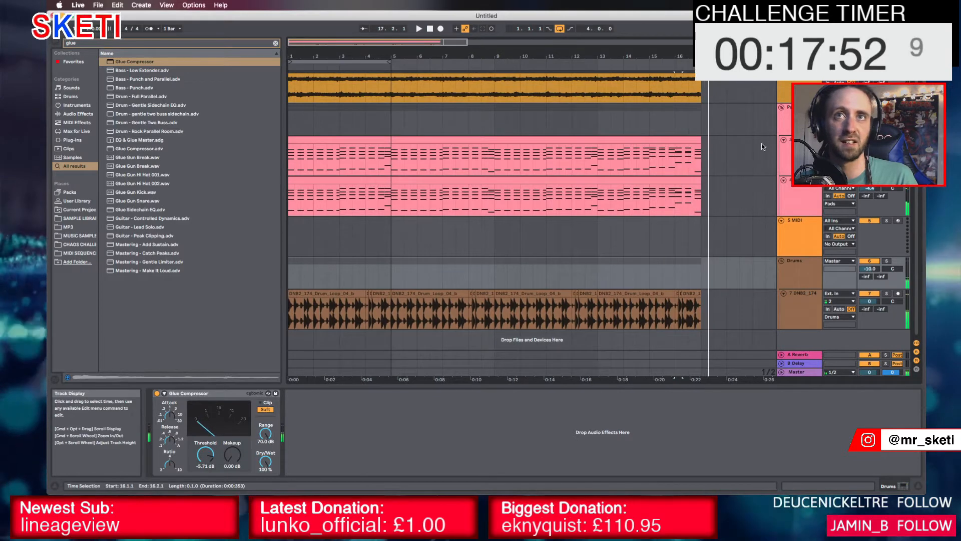
pyautogui.click(800, 108)
pyautogui.click(869, 116)
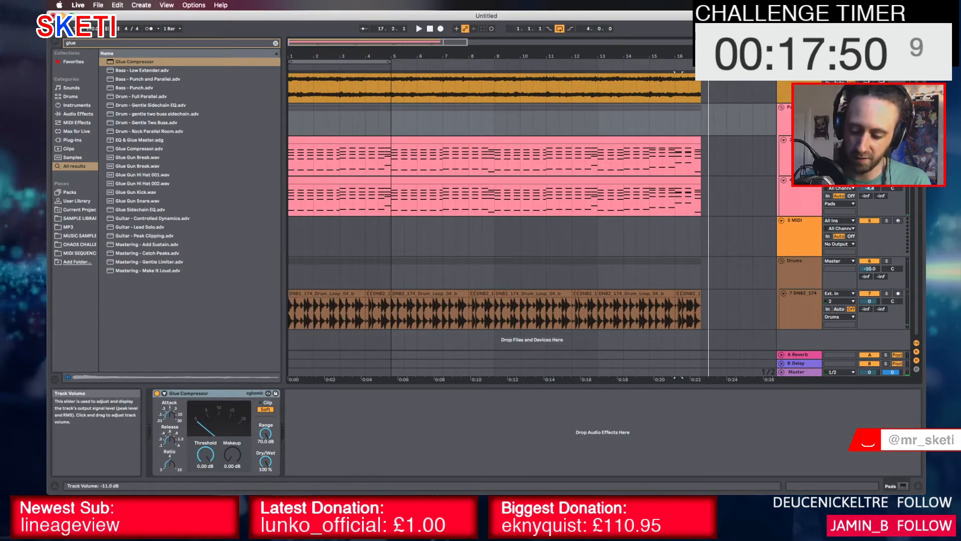
# Group the melody track, name the group Leads, and set its volume to -11 dB
pyautogui.click(802, 93)
pyautogui.press('super+g')
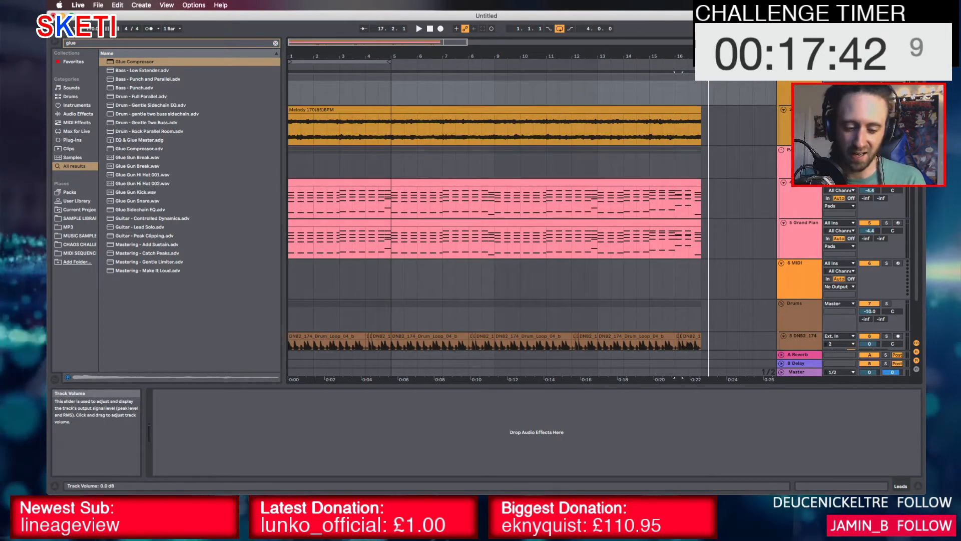
pyautogui.moveTo(870, 86); pyautogui.dragTo(870, 97)
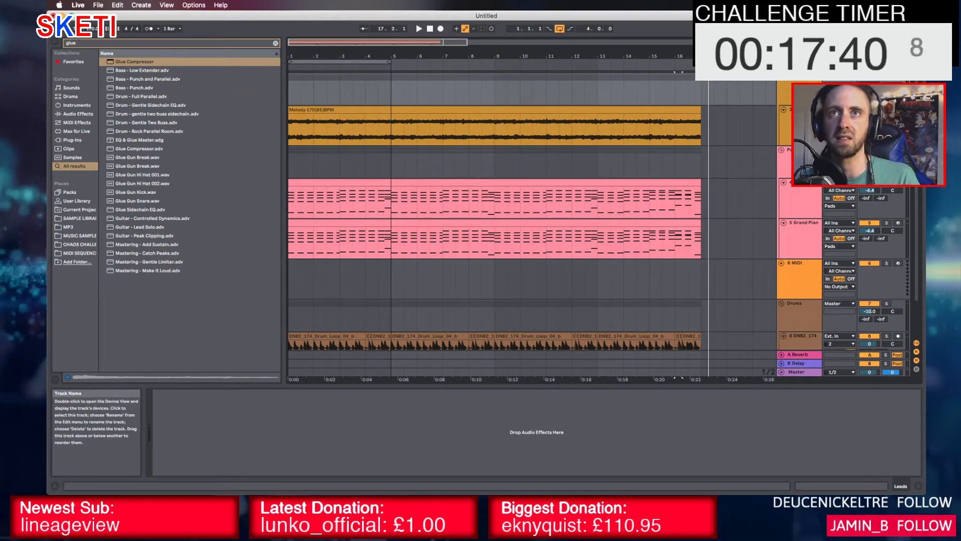
# Move the Drums group above the Leads group and insert an audio track under its drum loop track
pyautogui.click(804, 316)
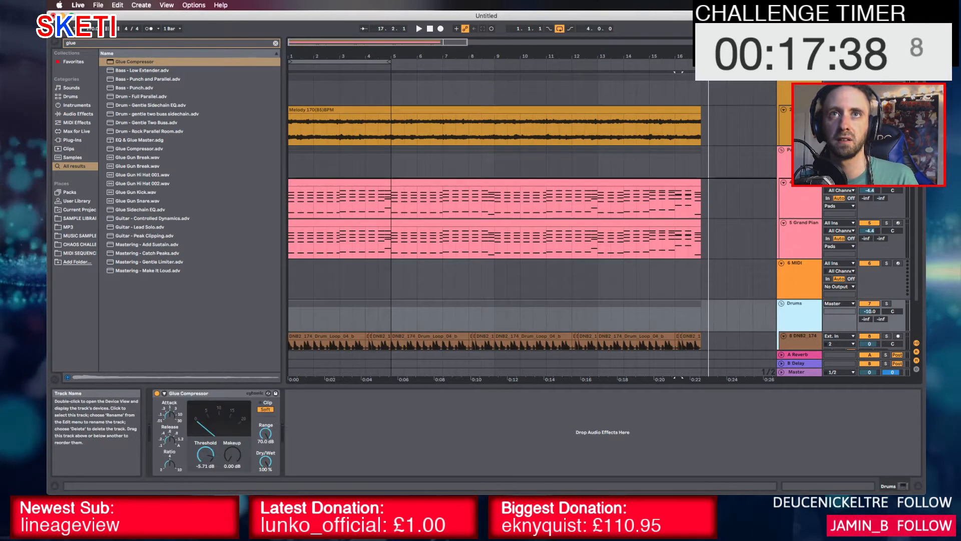
pyautogui.moveTo(801, 80); pyautogui.dragTo(801, 77)
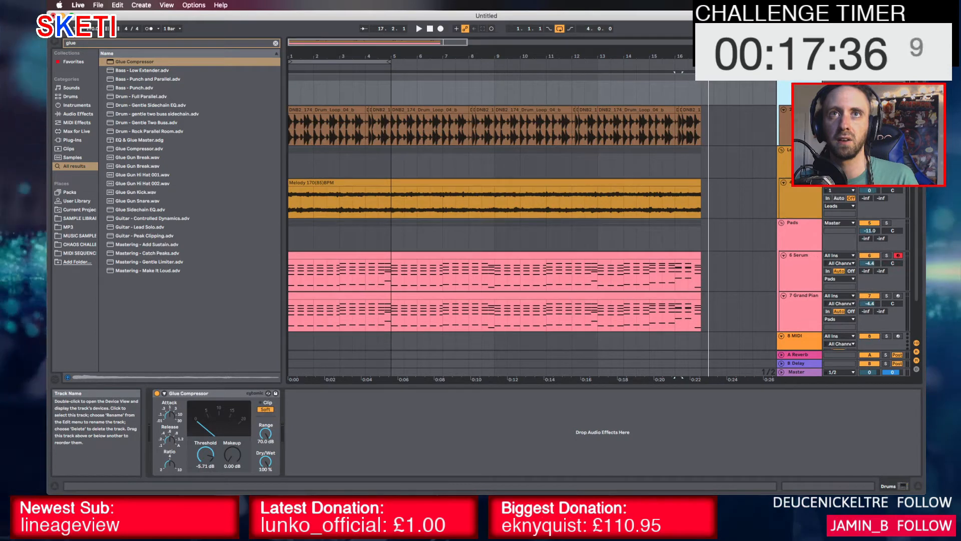
pyautogui.click(801, 116)
pyautogui.press('super+t')
# Switch to Splice and replace the grooves filter on the DnB search with the drums and kicks tags
pyautogui.press('super+Tab')
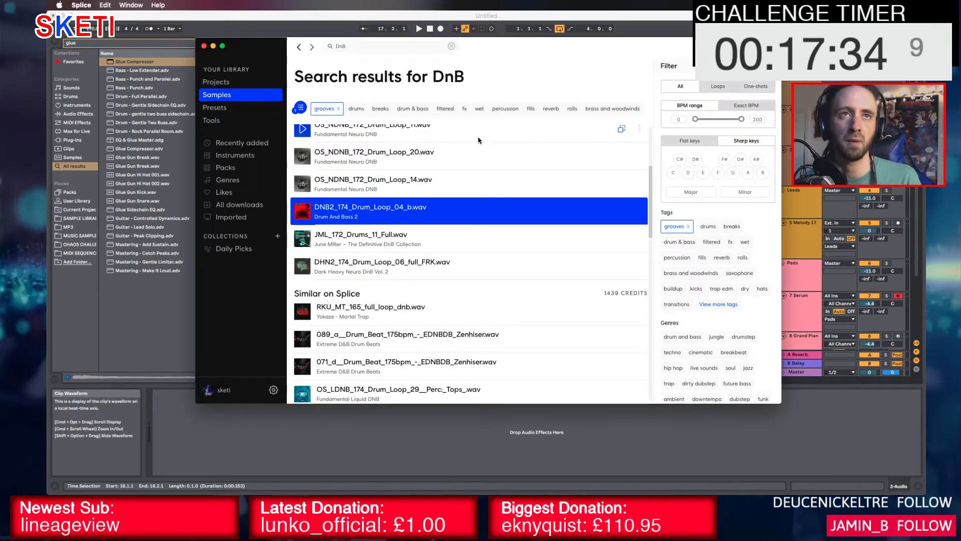
pyautogui.click(324, 110)
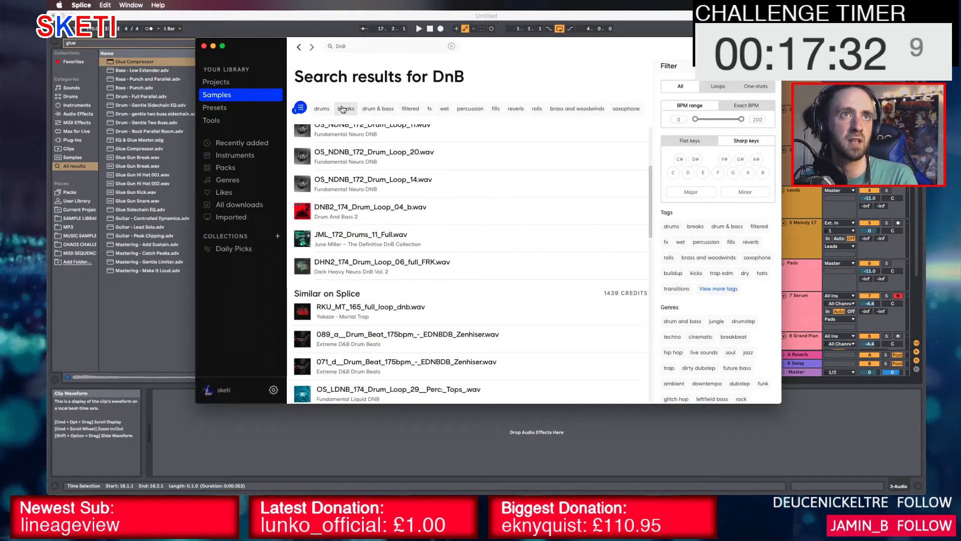
pyautogui.click(323, 110)
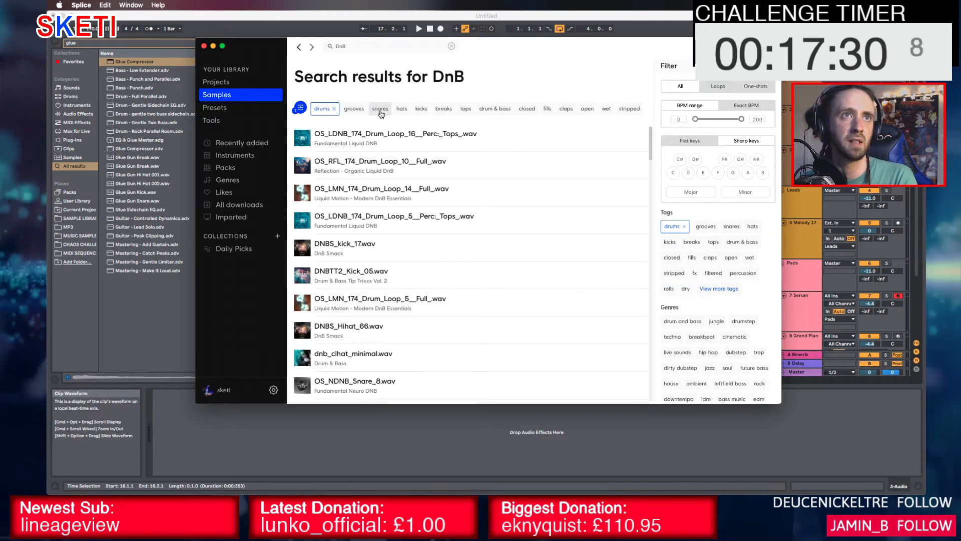
pyautogui.click(422, 109)
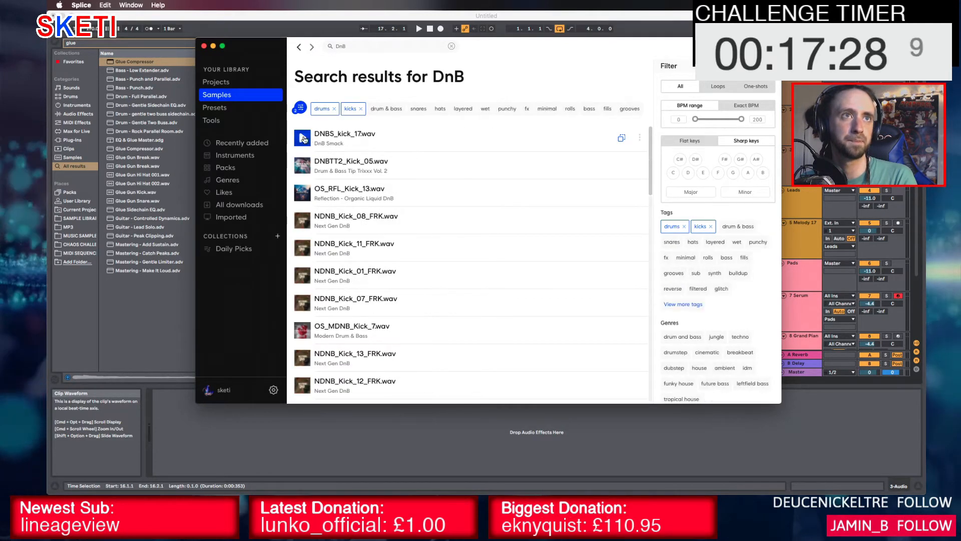
# Audition the DnB kick samples and place DNBS_kick_17.wav at bar 1 of the new audio track in the Drums group
pyautogui.scroll(-3, 307, 139)
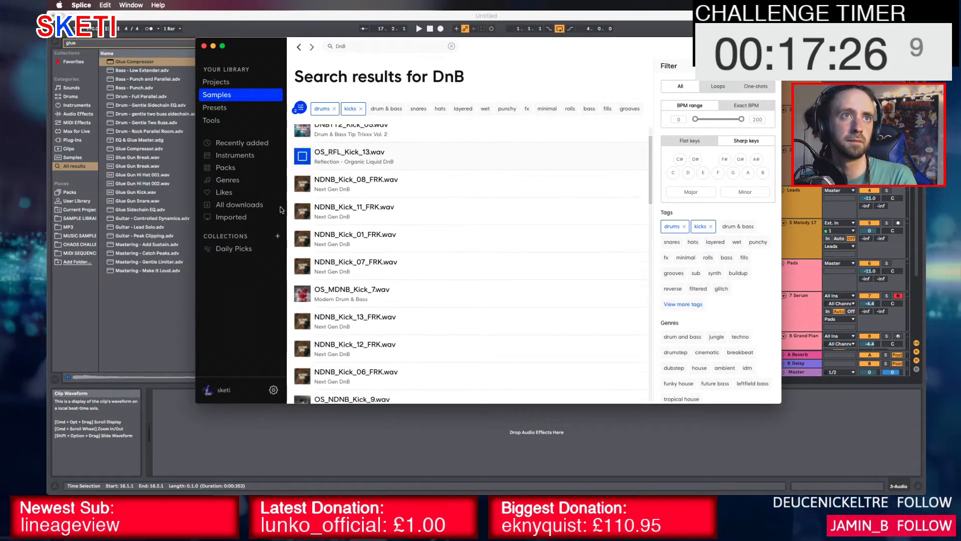
pyautogui.press('Down')
pyautogui.press('Down')
pyautogui.press('Down')
pyautogui.press('Down')
pyautogui.press('Down')
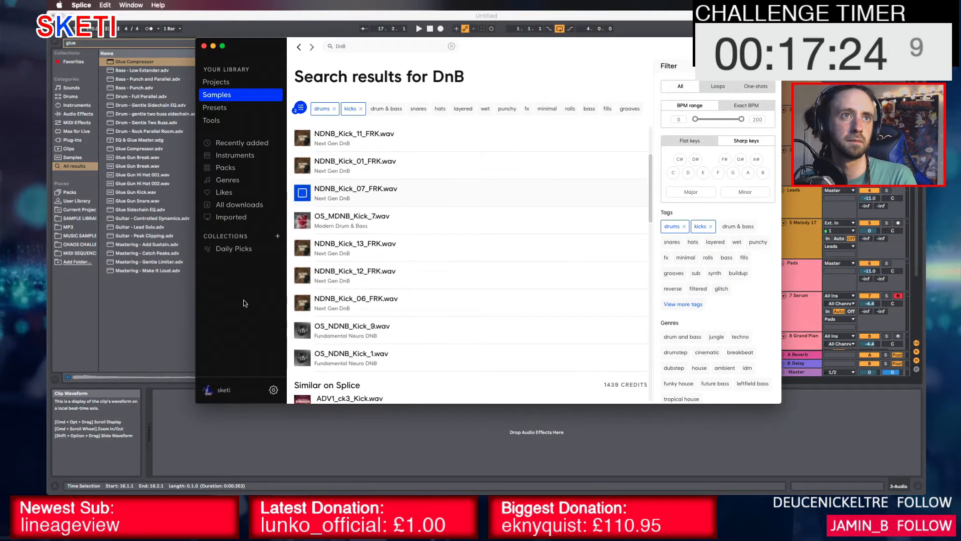
pyautogui.press('Up')
pyautogui.press('Up')
pyautogui.press('Up')
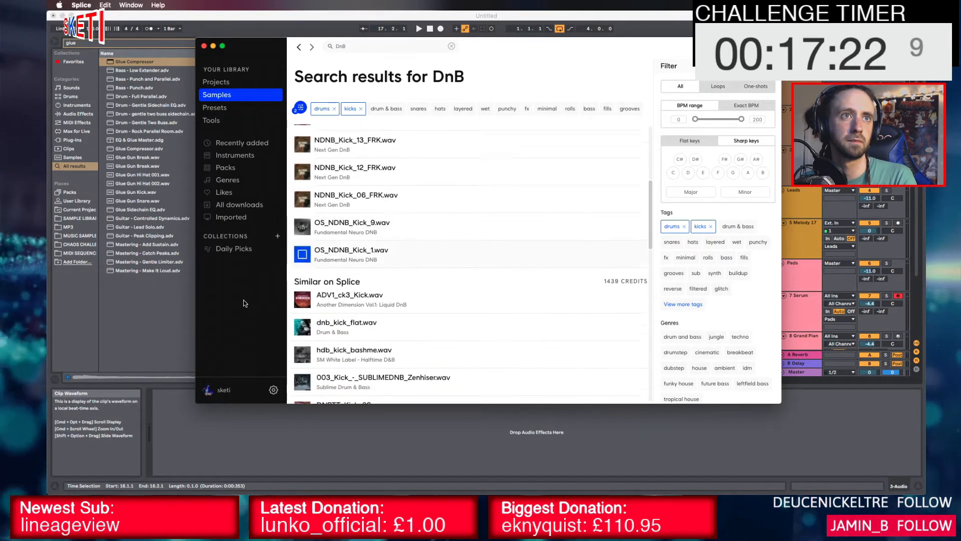
pyautogui.press('Up')
pyautogui.press('Up')
pyautogui.press('Up')
pyautogui.press('Up')
pyautogui.press('Up')
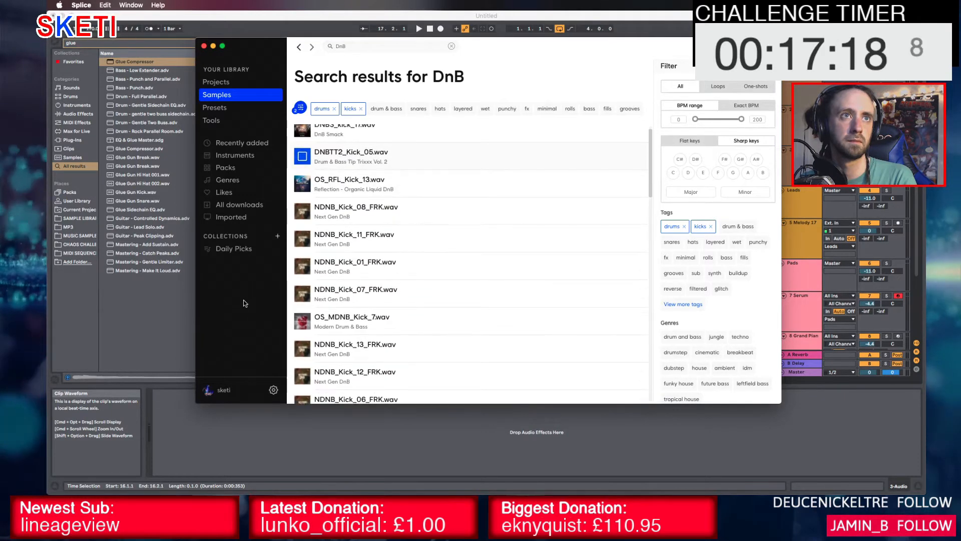
pyautogui.moveTo(380, 139); pyautogui.dragTo(293, 168)
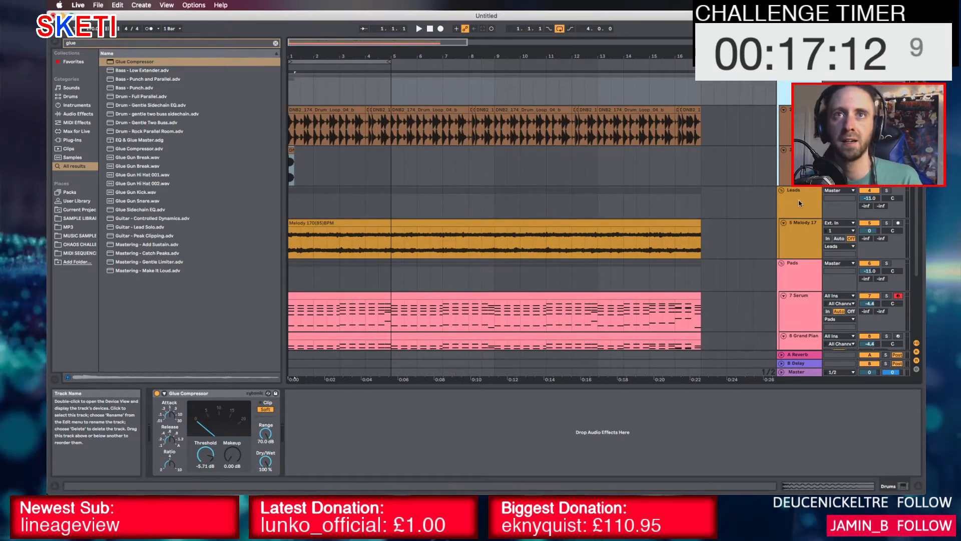
# Add an audio track above the Drums group and copy the DNBS_kick_17 clip to its start
pyautogui.scroll(-4, 782, 82)
pyautogui.click(804, 295)
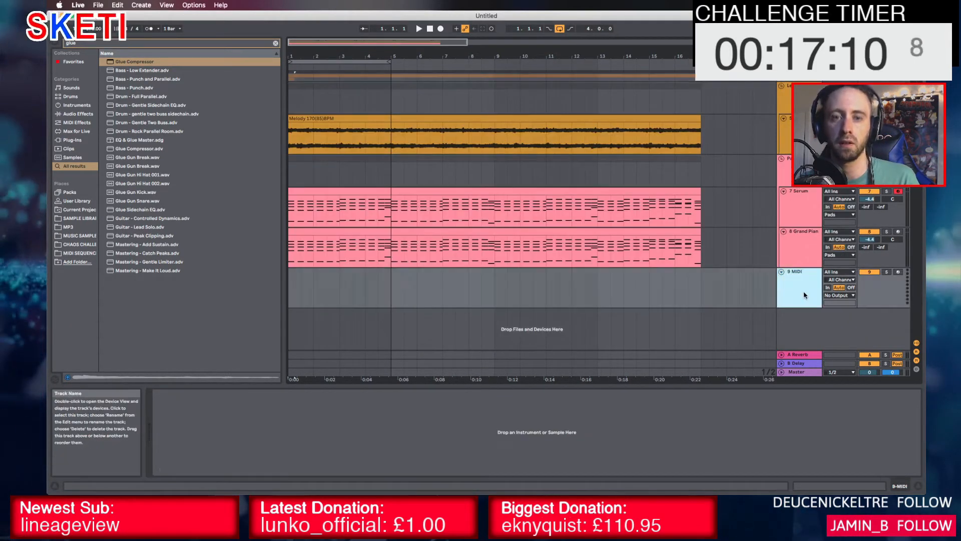
pyautogui.press('super+t')
pyautogui.moveTo(805, 331); pyautogui.dragTo(802, 78)
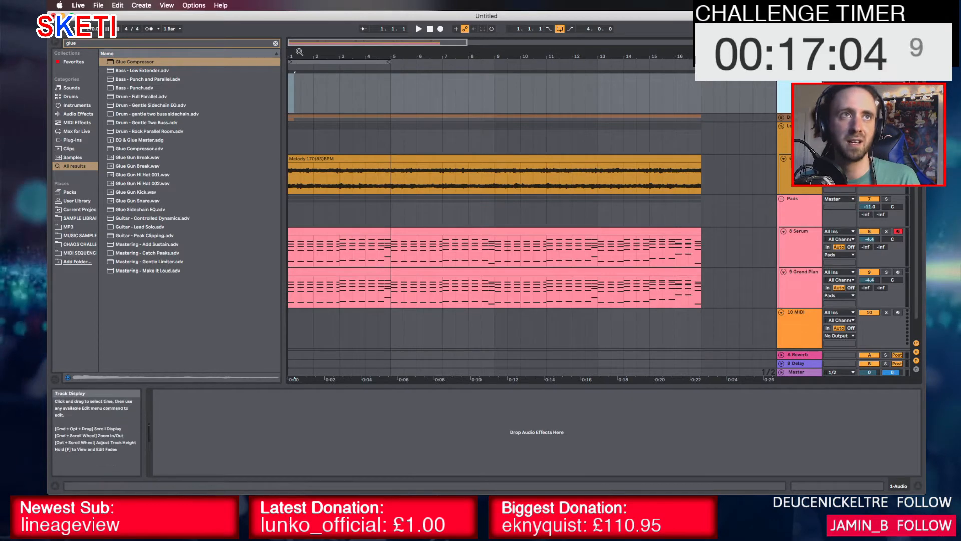
pyautogui.moveTo(299, 51); pyautogui.dragTo(301, 80)
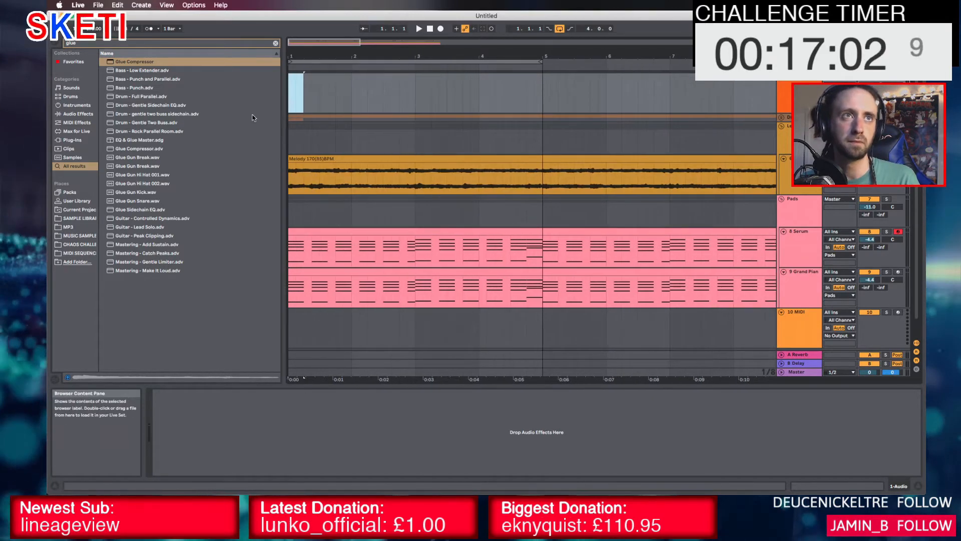
pyautogui.click(782, 117)
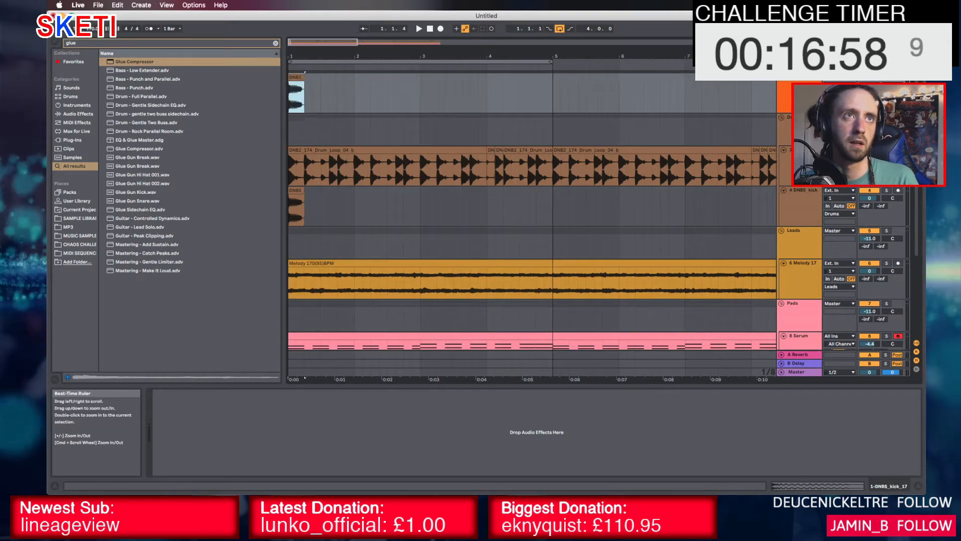
# Shorten the kick clip on the top track to an eighth note and duplicate it at 1.2, 1.3.3 and 1.4
pyautogui.press('z')
pyautogui.moveTo(357, 76); pyautogui.dragTo(323, 77)
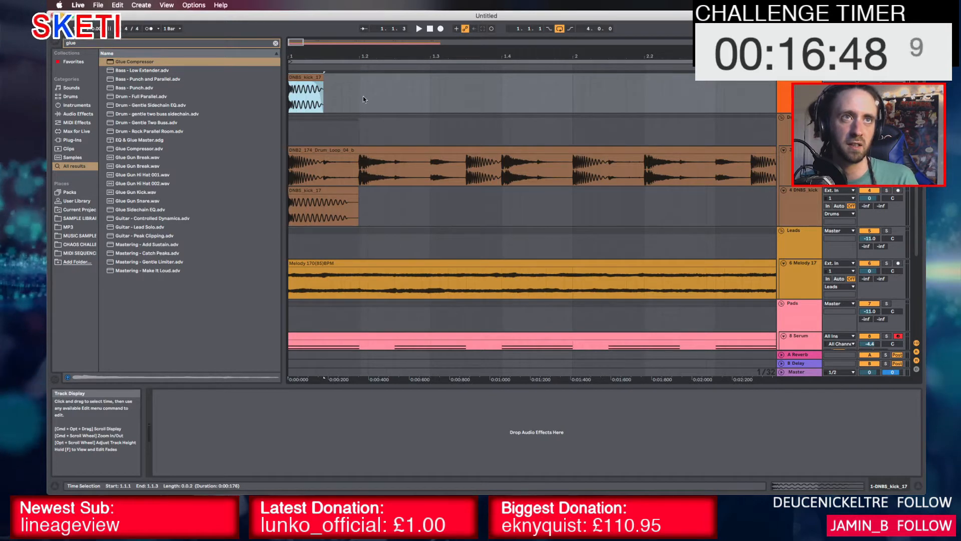
pyautogui.press('super+d')
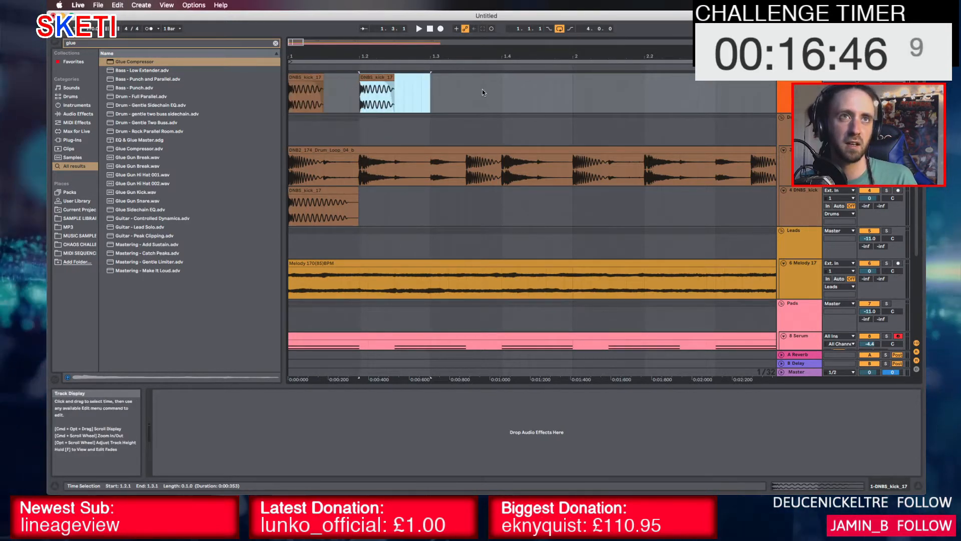
pyautogui.keyDown('shift'); pyautogui.click(466, 89); pyautogui.keyUp('shift')
pyautogui.press('super+d')
pyautogui.moveTo(490, 78); pyautogui.dragTo(476, 40)
# Duplicate the one-bar kick pattern through bar 4 and move the first kick of bar 4 to 4.1.3
pyautogui.click(295, 79)
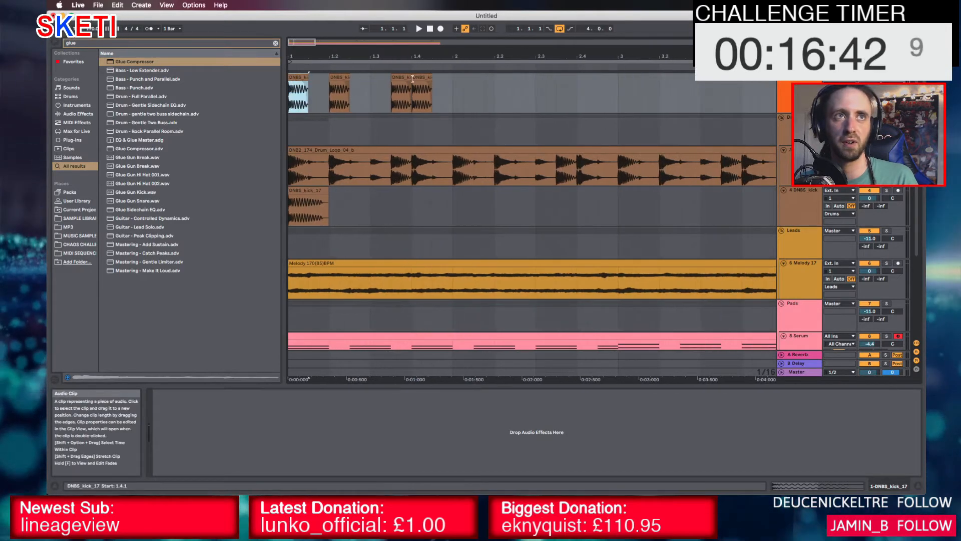
pyautogui.keyDown('shift'); pyautogui.click(449, 87); pyautogui.keyUp('shift')
pyautogui.press('super+d')
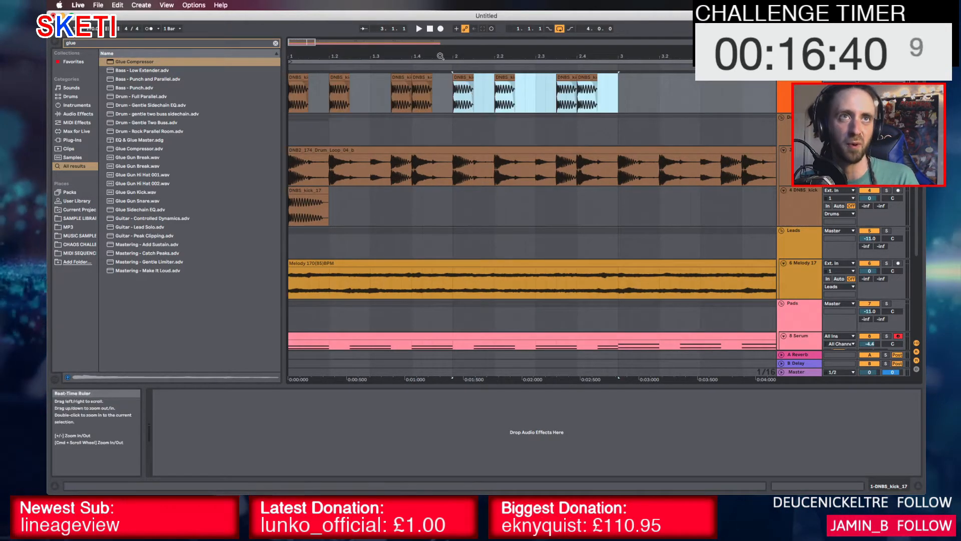
pyautogui.moveTo(441, 56); pyautogui.dragTo(365, 40)
pyautogui.press('super+d')
pyautogui.press('super+d')
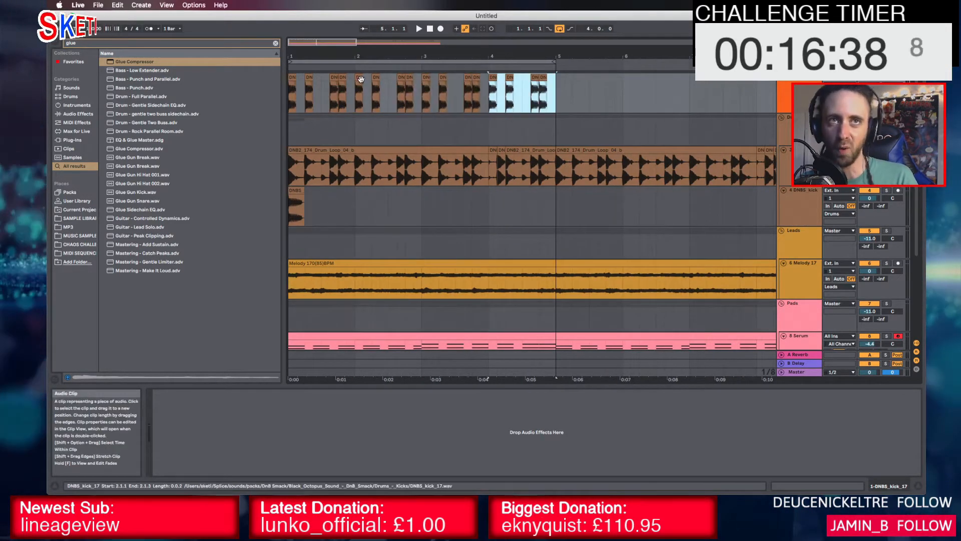
pyautogui.click(492, 76)
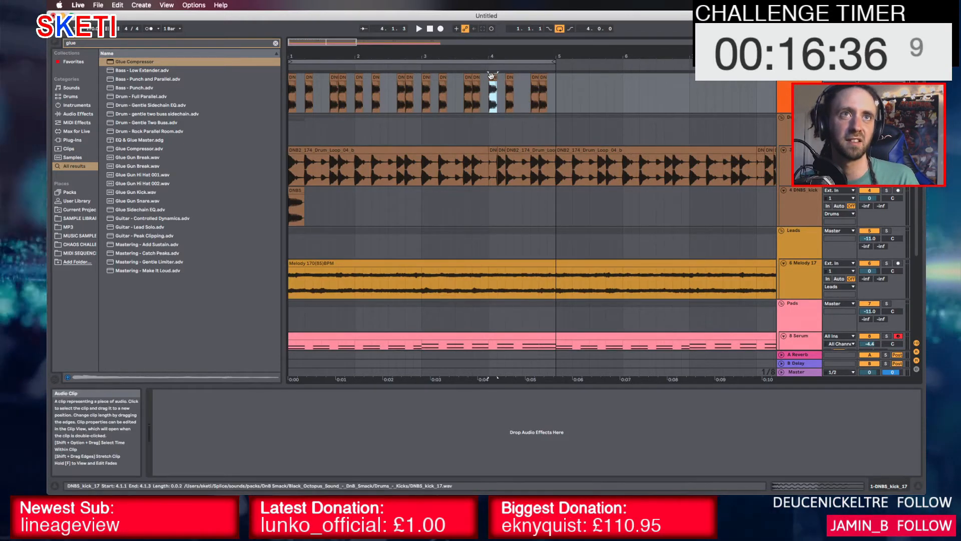
pyautogui.moveTo(499, 78); pyautogui.dragTo(499, 79)
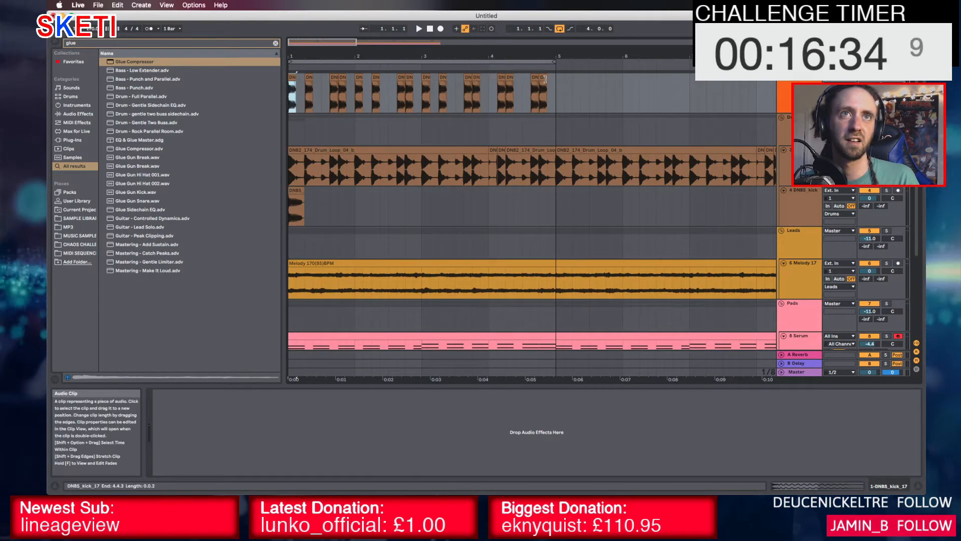
# Duplicate the four-bar kick pattern three times so it runs up to bar 17
pyautogui.keyDown('shift'); pyautogui.click(554, 82); pyautogui.keyUp('shift')
pyautogui.press('super+d')
pyautogui.press('super+d')
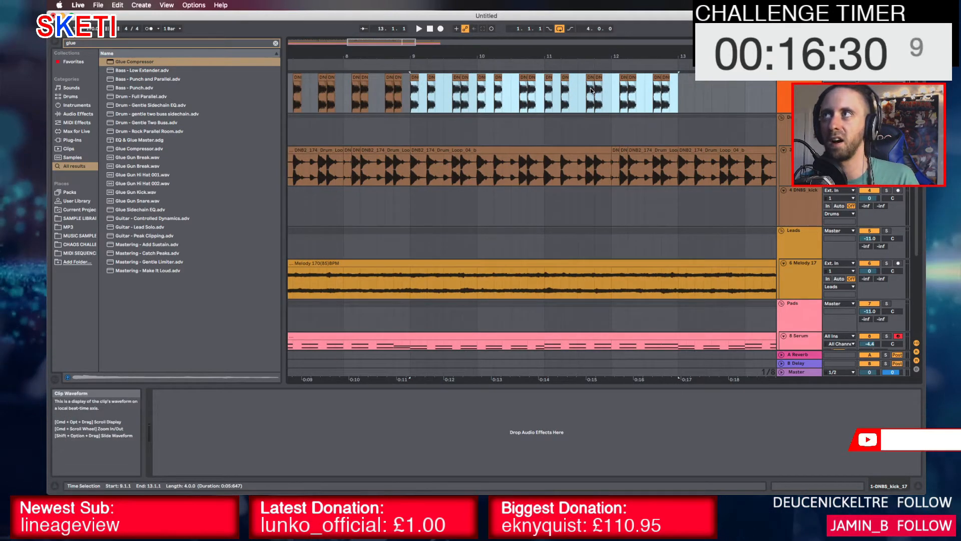
pyautogui.press('super+d')
pyautogui.click(656, 127)
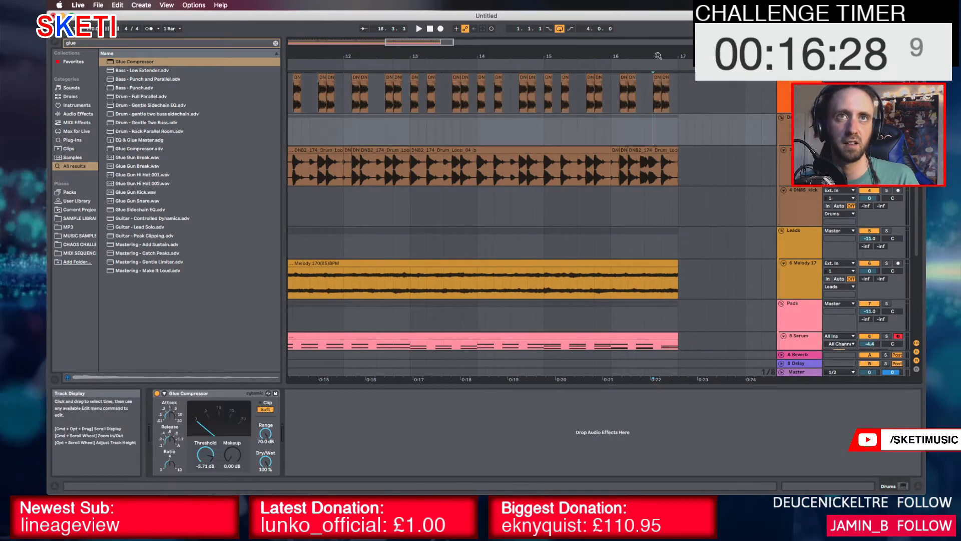
# Shorten the top-track kick clips from 15.4 through 16.4 to a sixteenth note each
pyautogui.scroll(5, 659, 120)
pyautogui.moveTo(653, 78)
pyautogui.mouseDown()
pyautogui.moveTo(600, 79)
pyautogui.moveTo(642, 83)
pyautogui.mouseUp()
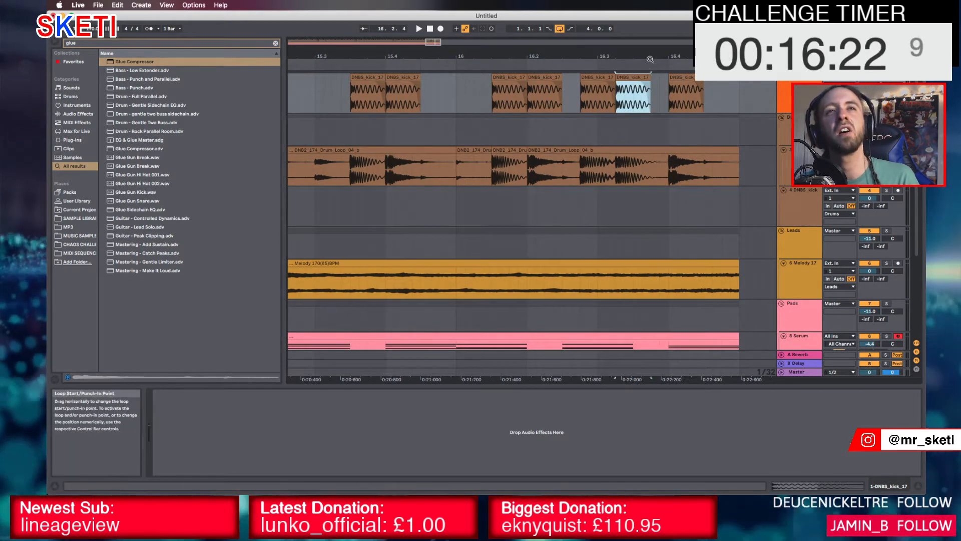
pyautogui.click(700, 83)
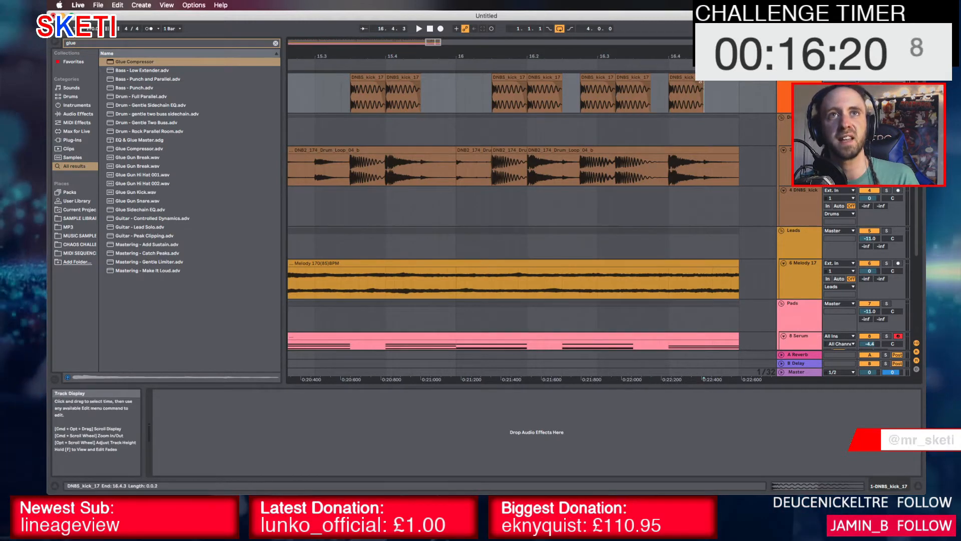
pyautogui.click(647, 77)
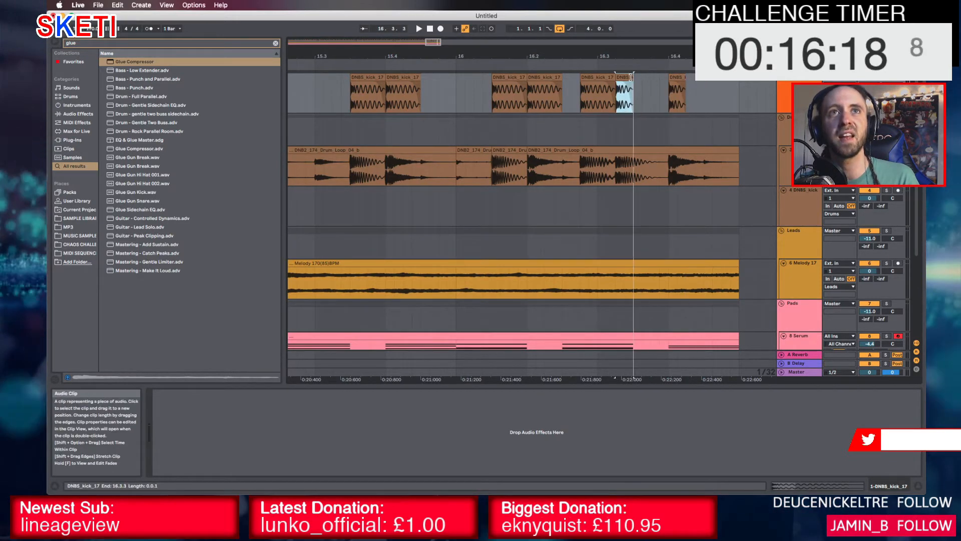
pyautogui.moveTo(614, 77); pyautogui.dragTo(545, 79)
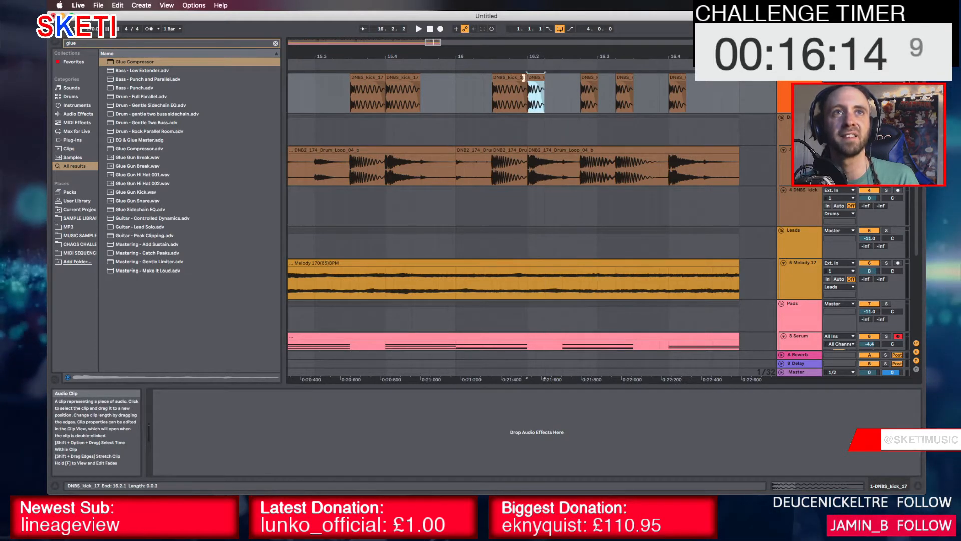
pyautogui.moveTo(420, 77); pyautogui.dragTo(403, 78)
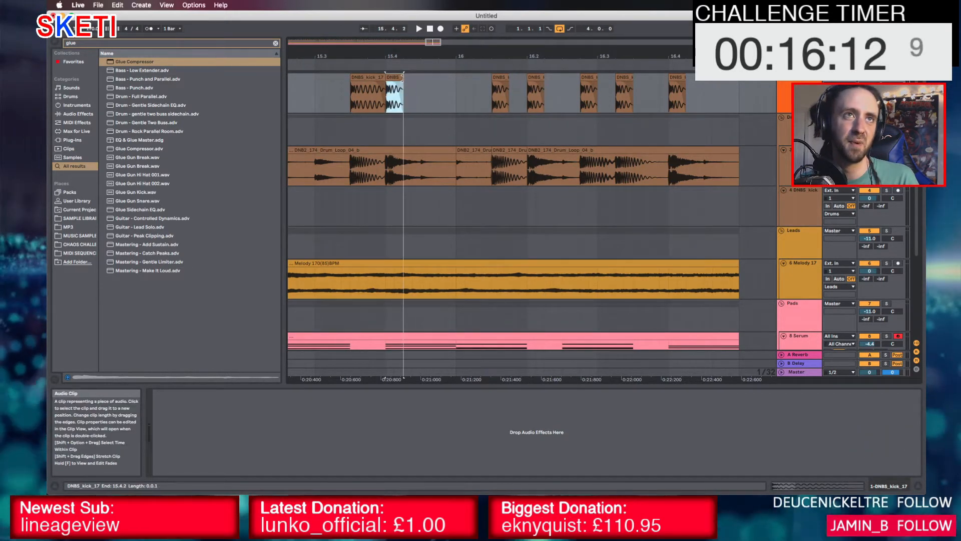
# Shorten the top-track kick clips from 15.3.3 back to 14.2 to a sixteenth note each
pyautogui.hscroll(-5, 366, 78)
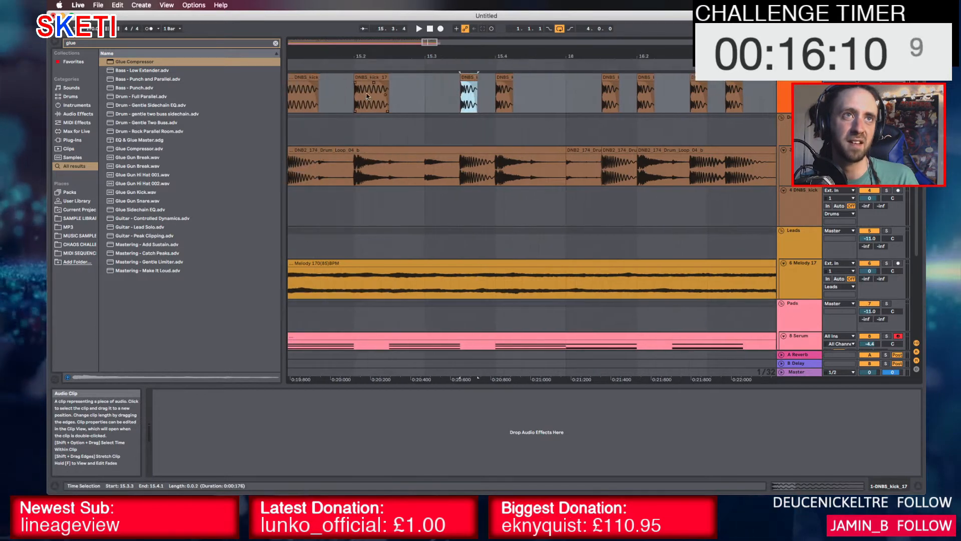
pyautogui.moveTo(499, 78); pyautogui.dragTo(450, 78)
pyautogui.hscroll(-3, 411, 78)
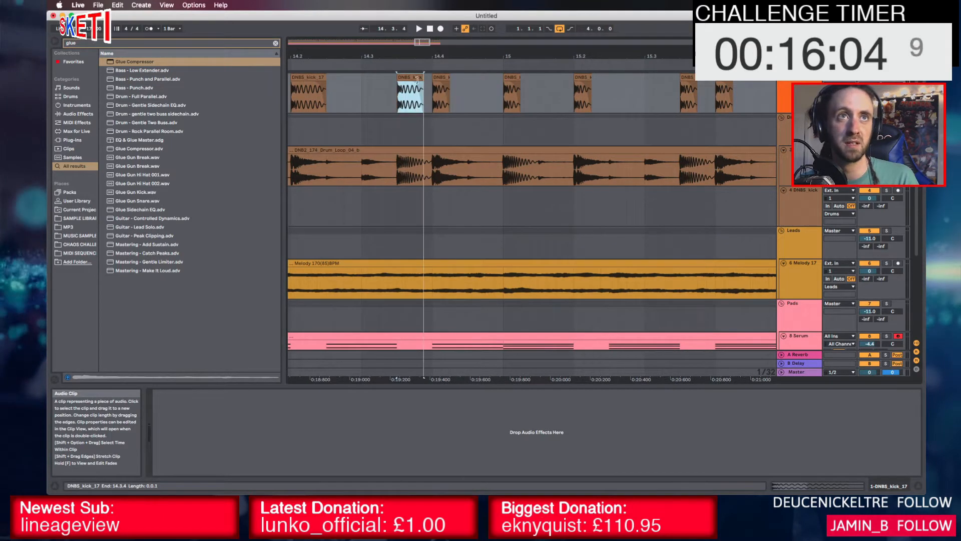
pyautogui.hscroll(-4, 413, 94)
pyautogui.moveTo(491, 78); pyautogui.dragTo(473, 78)
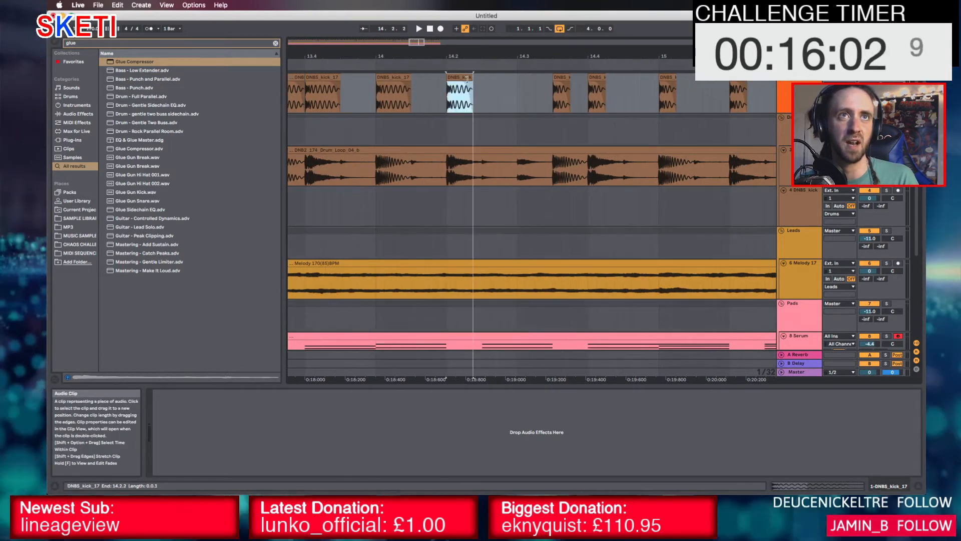
# Shorten the top-track kick clips from 14.1 back to 13.1 to a sixteenth note each
pyautogui.hscroll(-3, 460, 94)
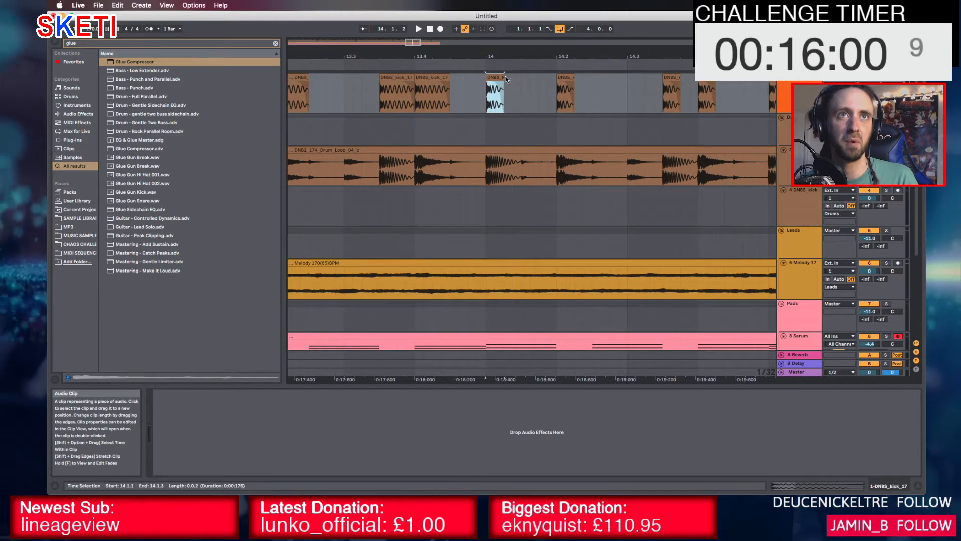
pyautogui.hscroll(-3, 505, 79)
pyautogui.click(485, 76)
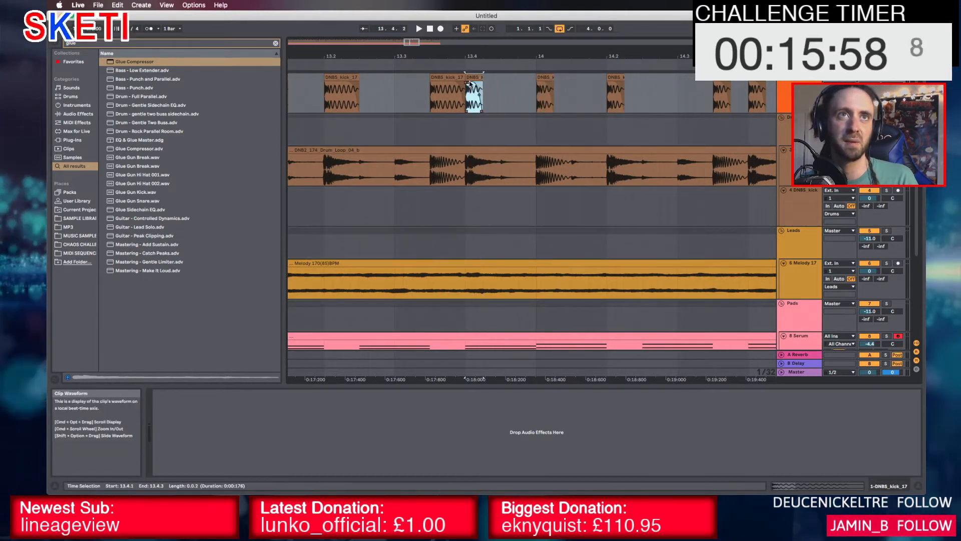
pyautogui.moveTo(483, 79); pyautogui.dragTo(448, 79)
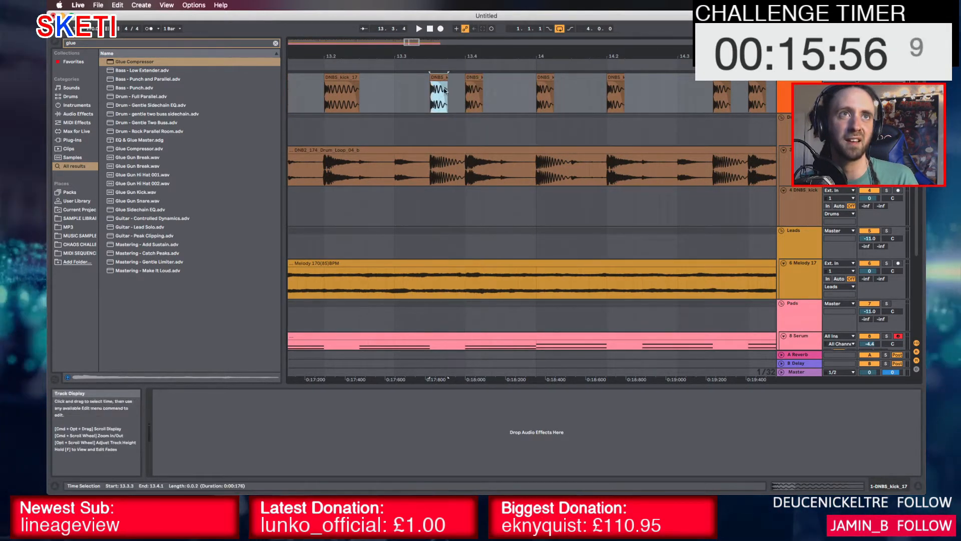
pyautogui.hscroll(-5, 443, 79)
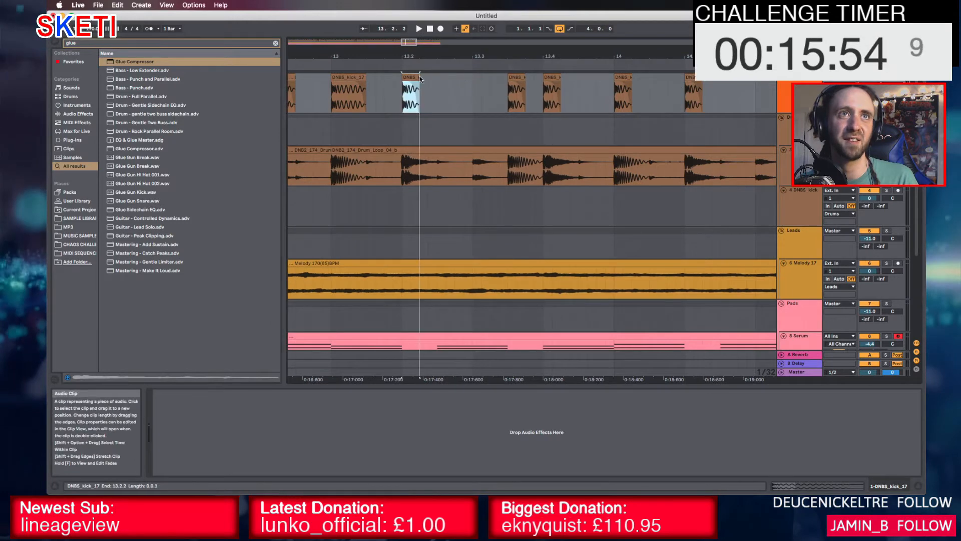
pyautogui.moveTo(366, 79); pyautogui.dragTo(348, 80)
# Copy the shortened kicks of bars 13 and 14, and delete the top-track kicks from bar 1 up to bar 13
pyautogui.scroll(-5, 347, 79)
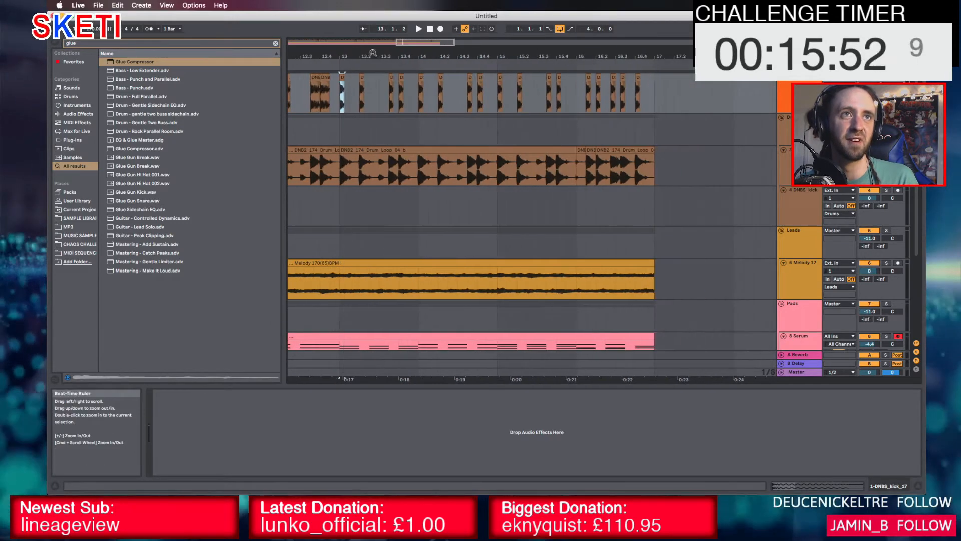
pyautogui.hscroll(-4, 377, 79)
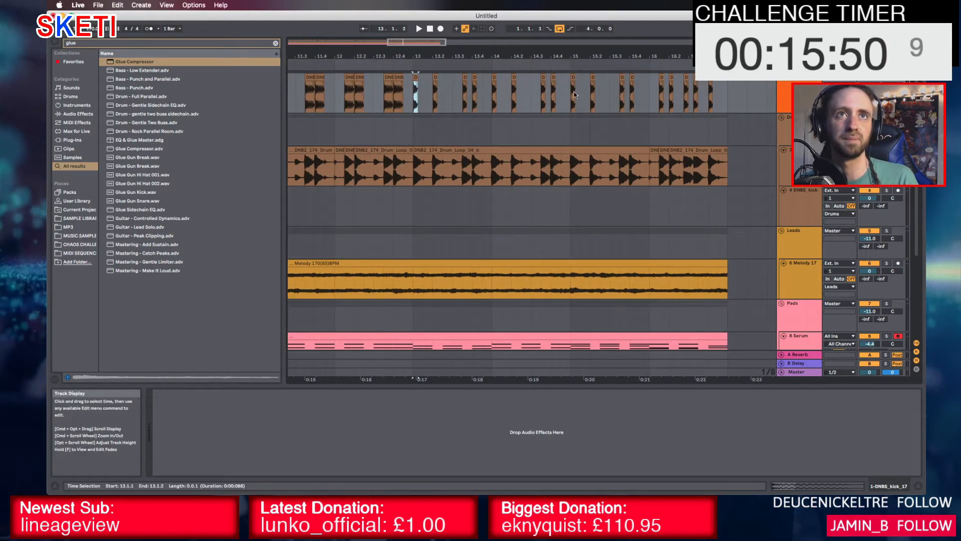
pyautogui.moveTo(562, 91); pyautogui.dragTo(417, 91)
pyautogui.hscroll(-7, 384, 97)
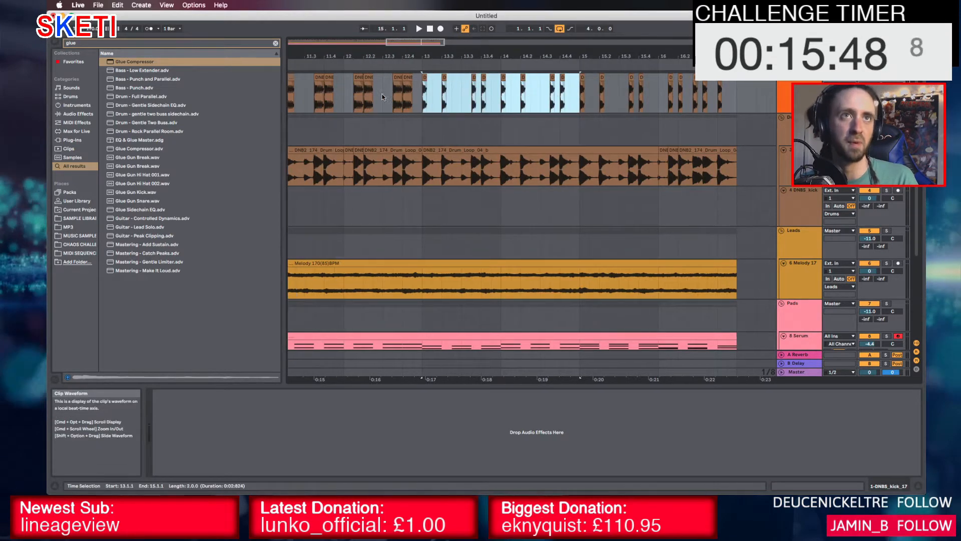
pyautogui.hscroll(-9, 384, 97)
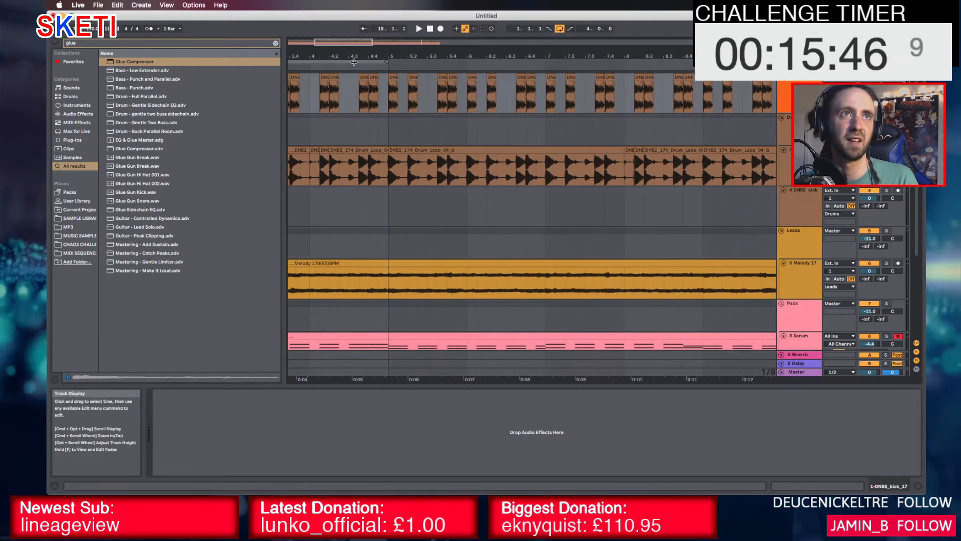
pyautogui.moveTo(355, 56); pyautogui.dragTo(355, 53)
pyautogui.press('Left')
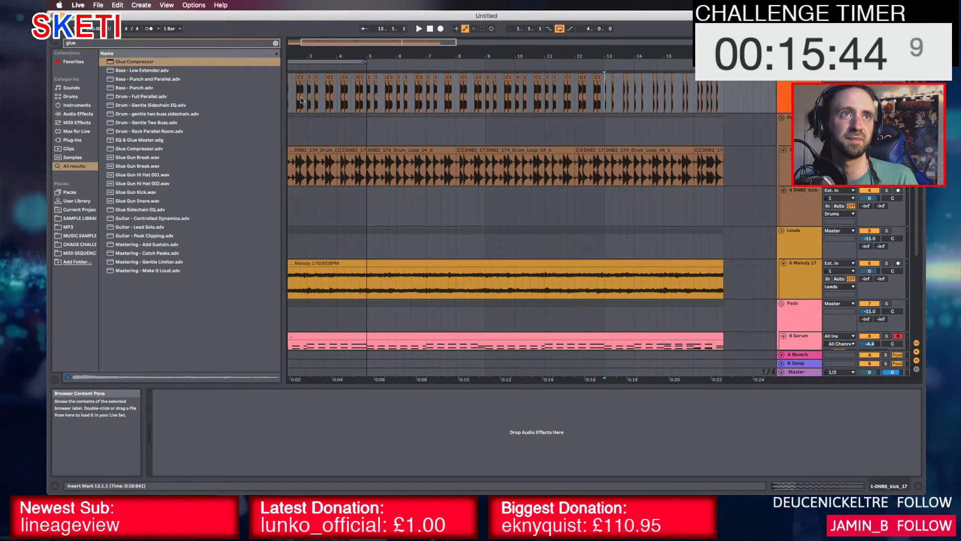
pyautogui.hscroll(-3, 297, 85)
pyautogui.keyDown('shift'); pyautogui.click(289, 79); pyautogui.keyUp('shift')
pyautogui.press('Delete')
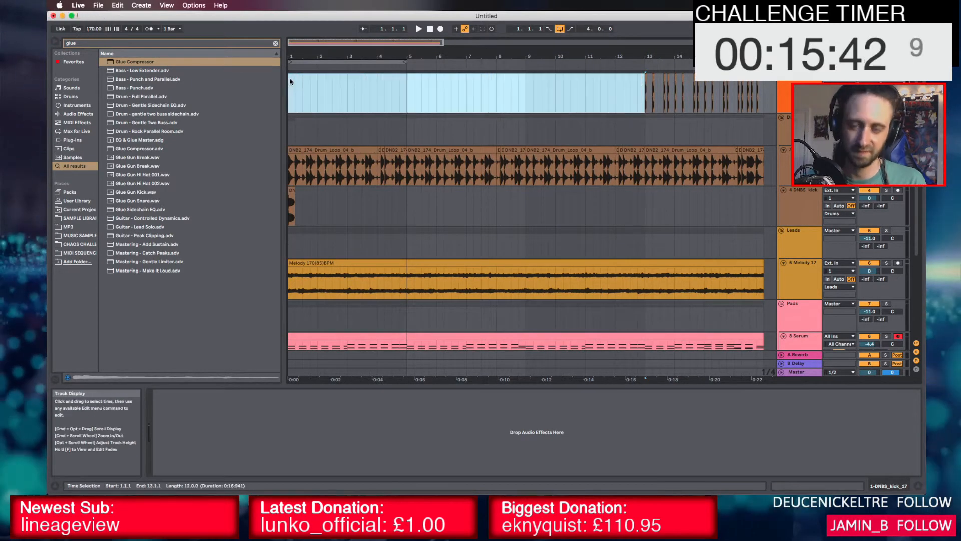
# Paste the two-bar kick pattern at bar 1, duplicate it through bar 4, and move the first kick of bar 4 to 4.1.3
pyautogui.click(288, 78)
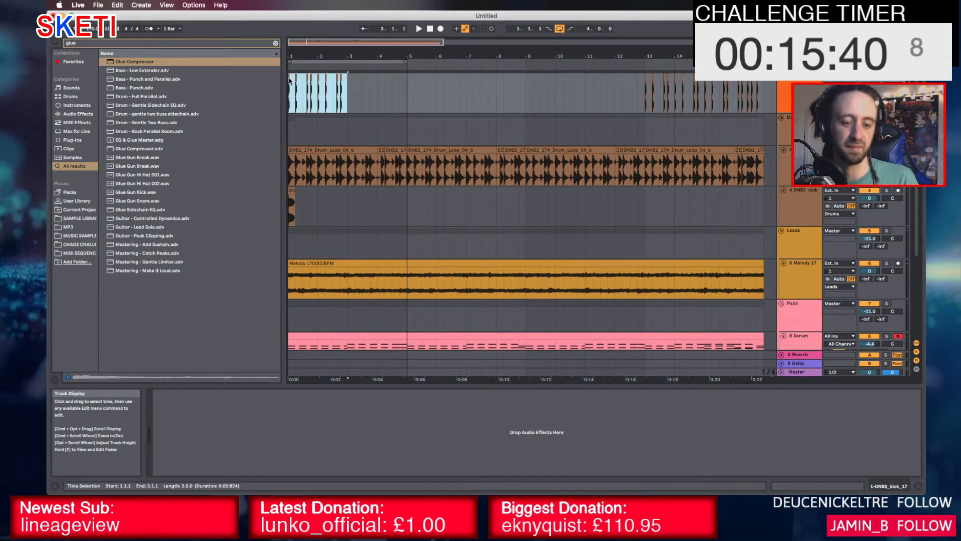
pyautogui.press('super+d')
pyautogui.moveTo(396, 56); pyautogui.dragTo(364, 41)
pyautogui.click(386, 96)
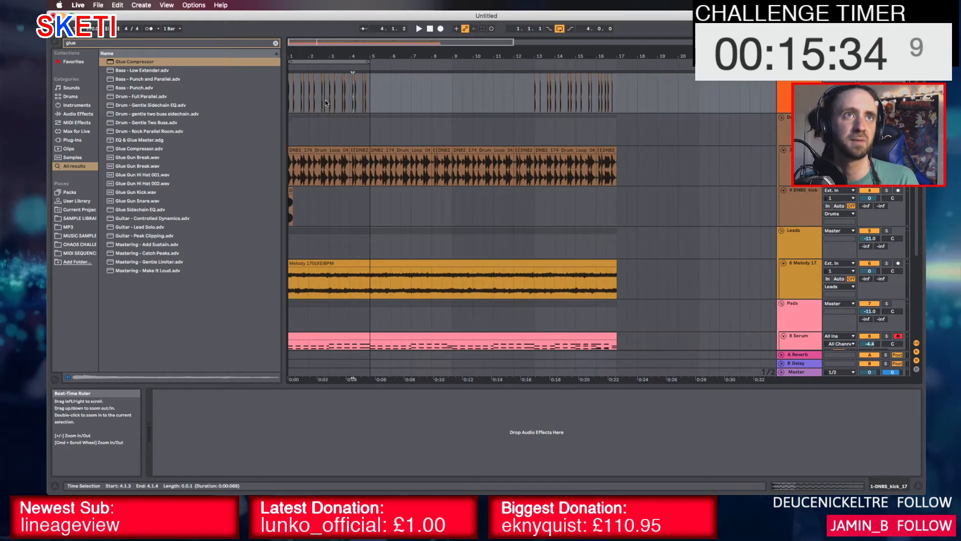
# Duplicate the four-bar kick pattern twice to fill the gap up to bar 13, and play the arrangement from the start
pyautogui.click(362, 81)
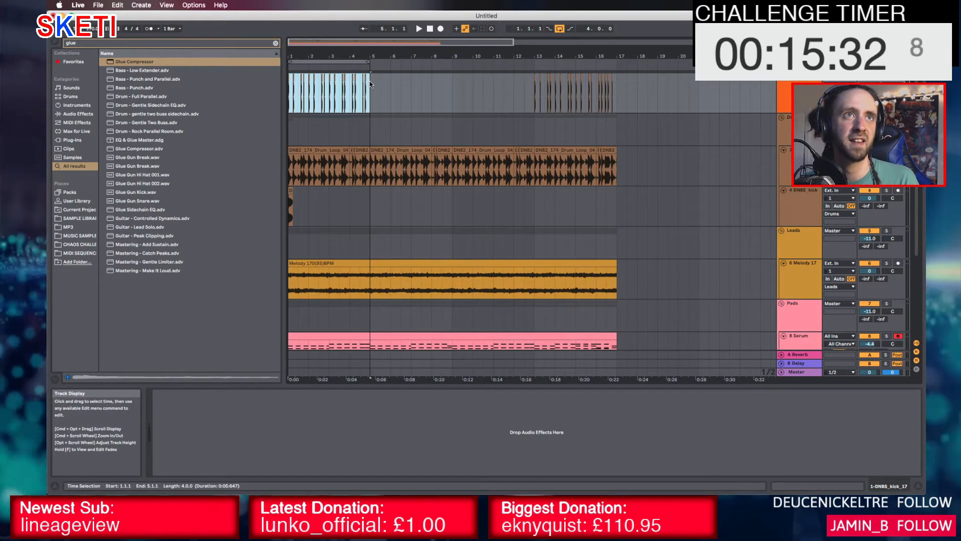
pyautogui.press('super+d')
pyautogui.press('super+d')
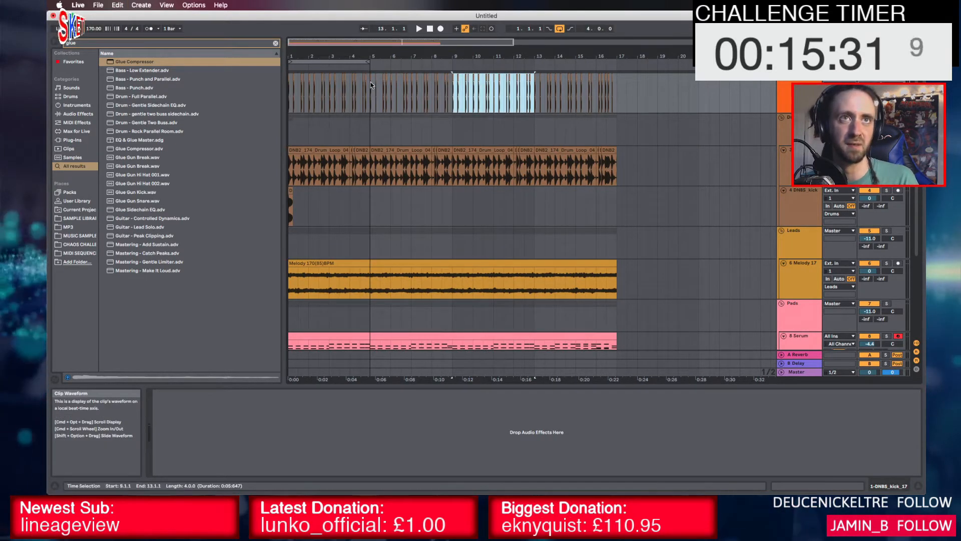
pyautogui.click(289, 75)
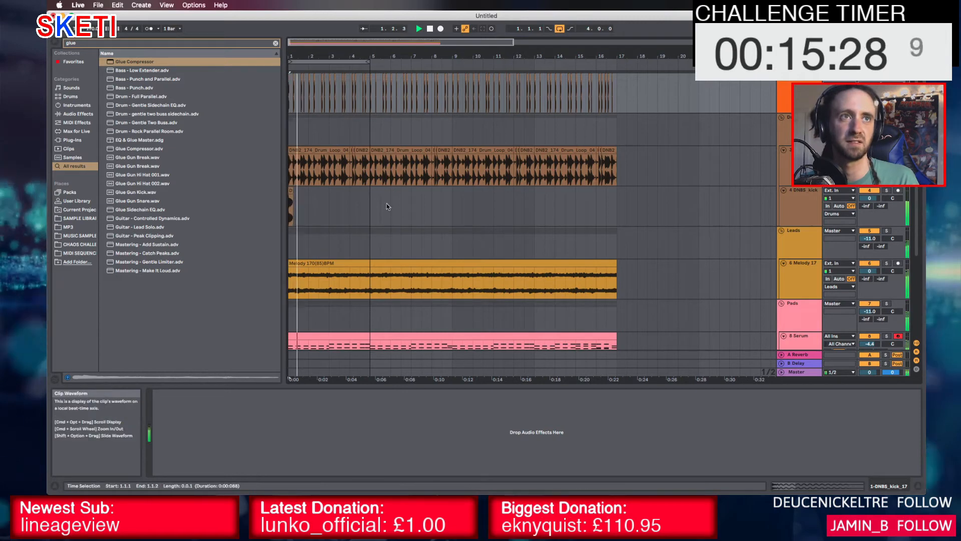
pyautogui.press('space')
# Add EQ Eight to the DNB2_174_Drum_Loop_04_b track and pull band 2 down into a low-frequency dip
pyautogui.click(802, 152)
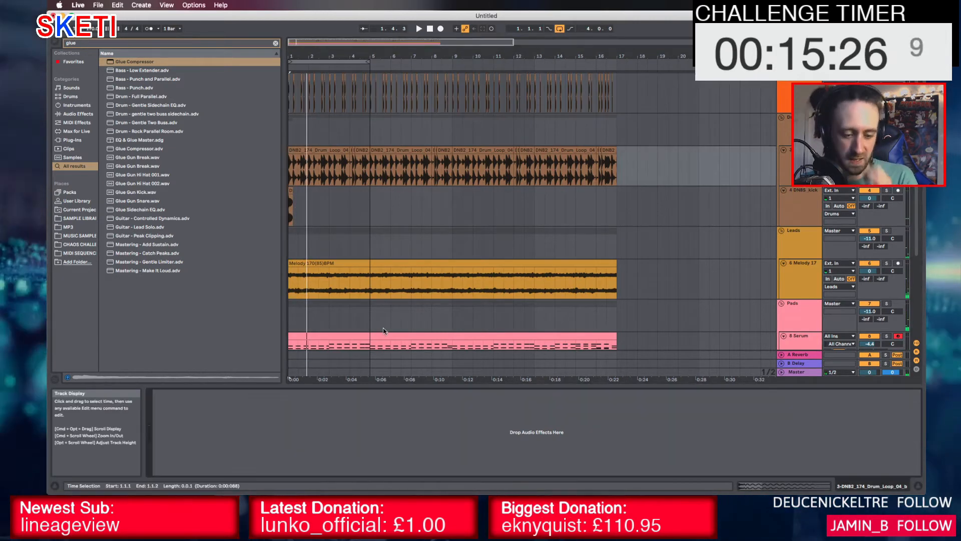
pyautogui.press('super+f')
pyautogui.write('eq')
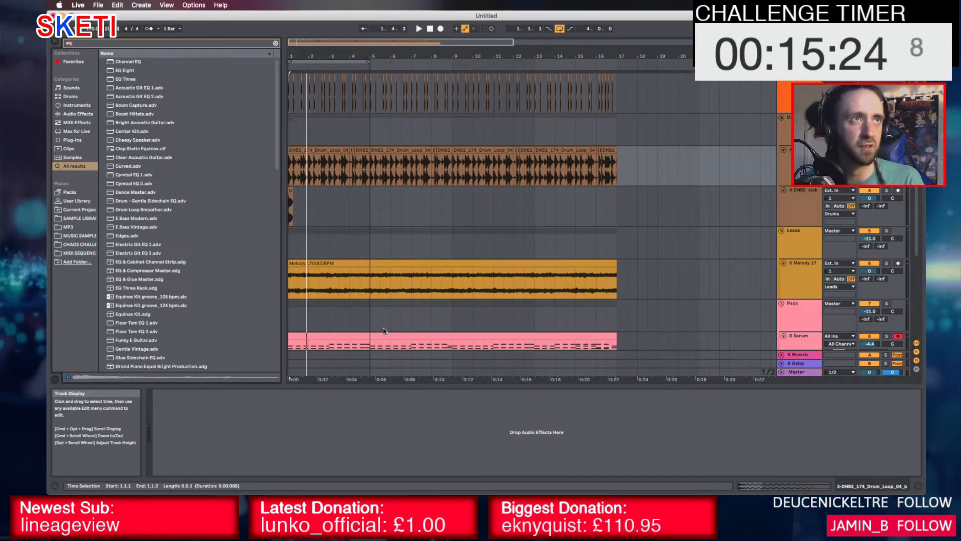
pyautogui.moveTo(234, 346); pyautogui.dragTo(238, 434)
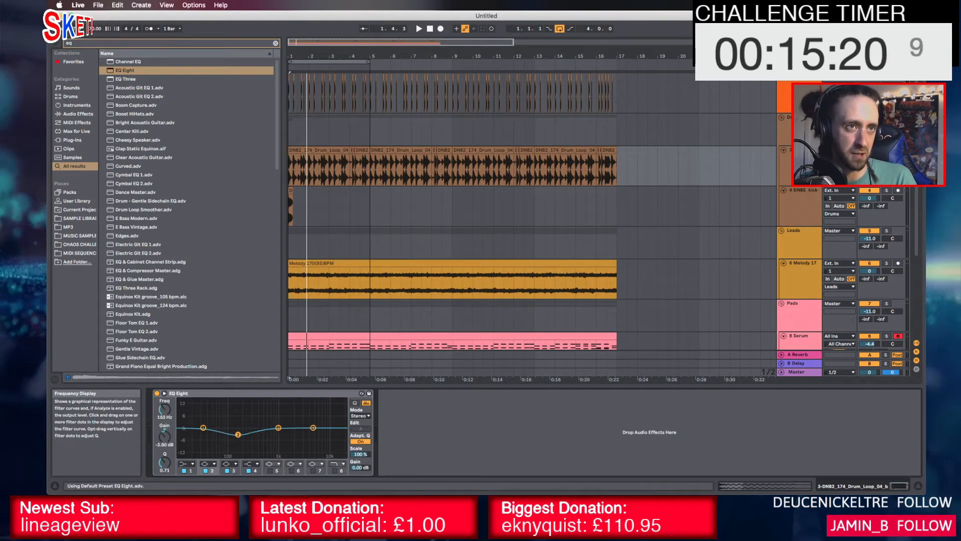
# Solo the drum loop and, during playback, set EQ band 2 to a deep cut at about 235 Hz
pyautogui.click(887, 150)
pyautogui.press('space')
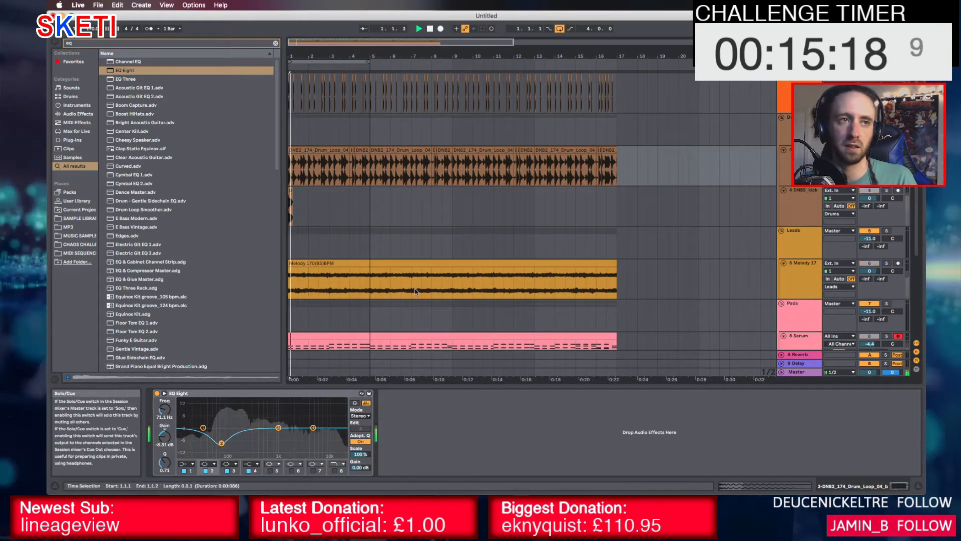
pyautogui.moveTo(221, 443); pyautogui.dragTo(245, 455)
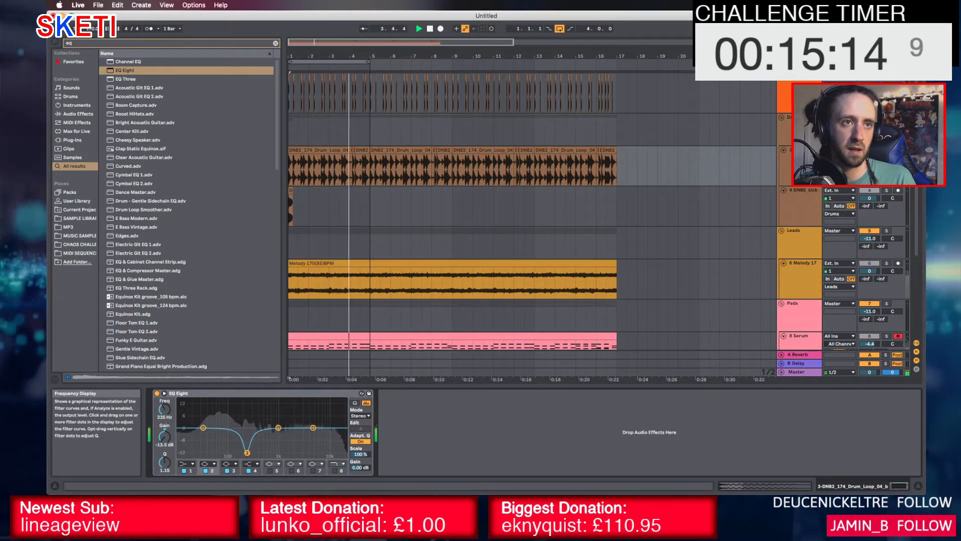
pyautogui.press('space')
# Change EQ band 1 to a low cut at 187 Hz and play the drums to check it
pyautogui.click(188, 465)
pyautogui.click(187, 408)
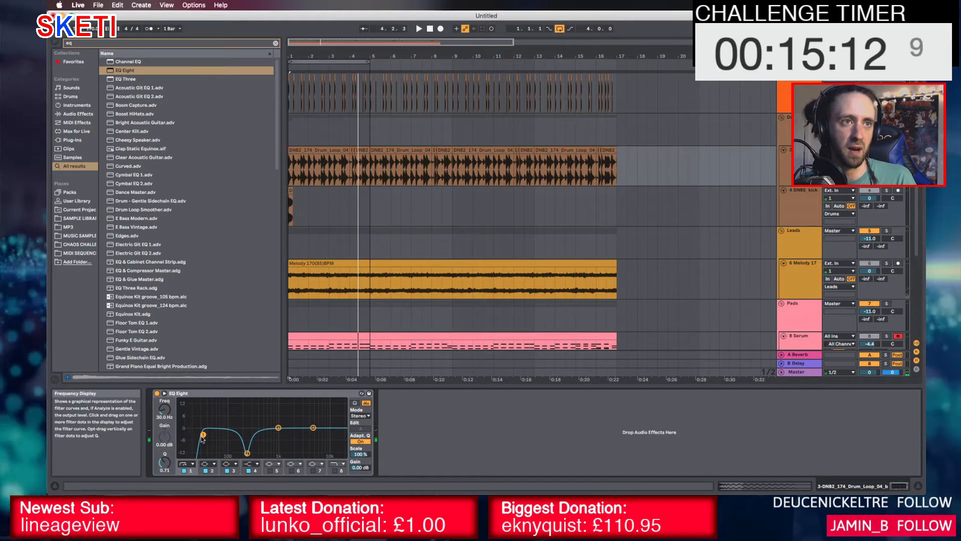
pyautogui.moveTo(203, 435); pyautogui.dragTo(240, 434)
pyautogui.press('space')
pyautogui.press('space')
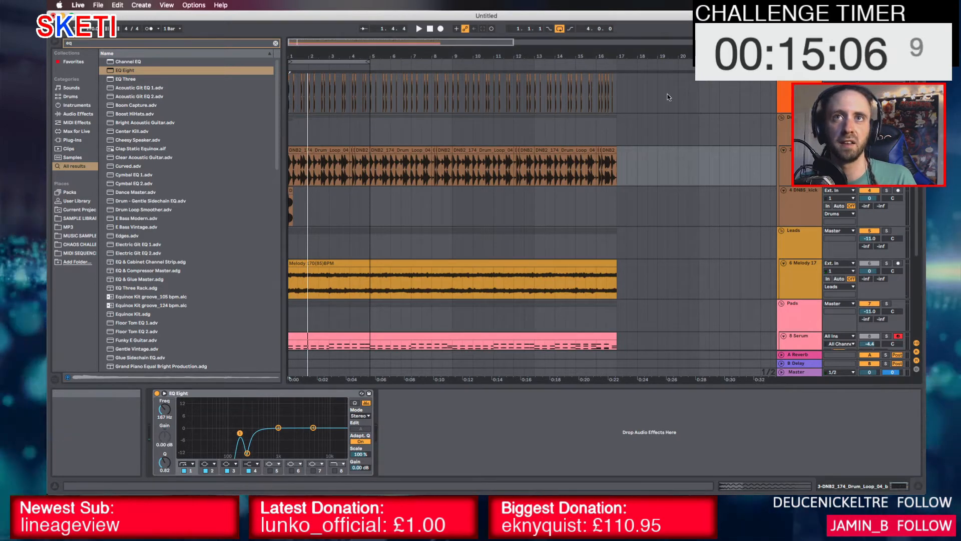
# Try placing a copy of the original DNBS_kick_17 clip at 1.4 on track 4
pyautogui.click(870, 191)
pyautogui.press('+')
pyautogui.press('+')
pyautogui.click(292, 193)
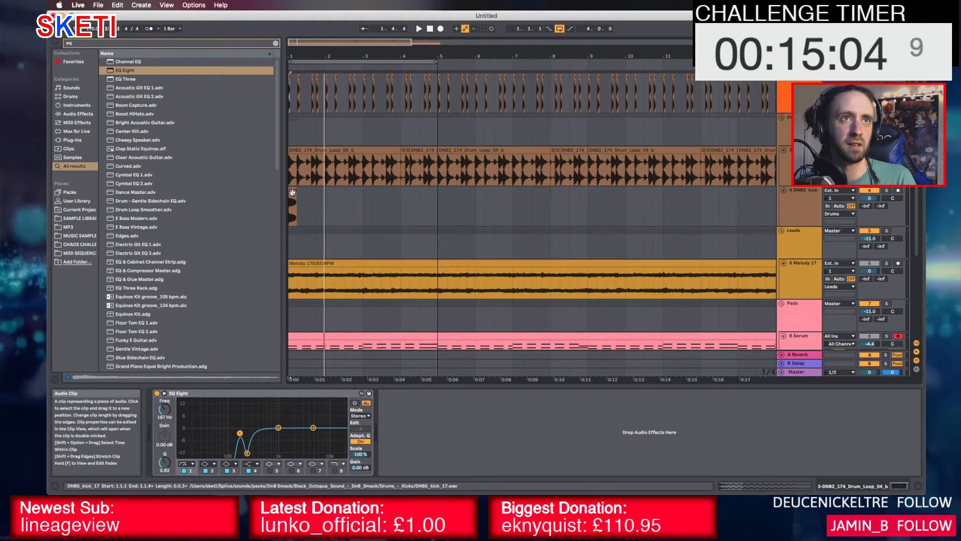
pyautogui.click(322, 198)
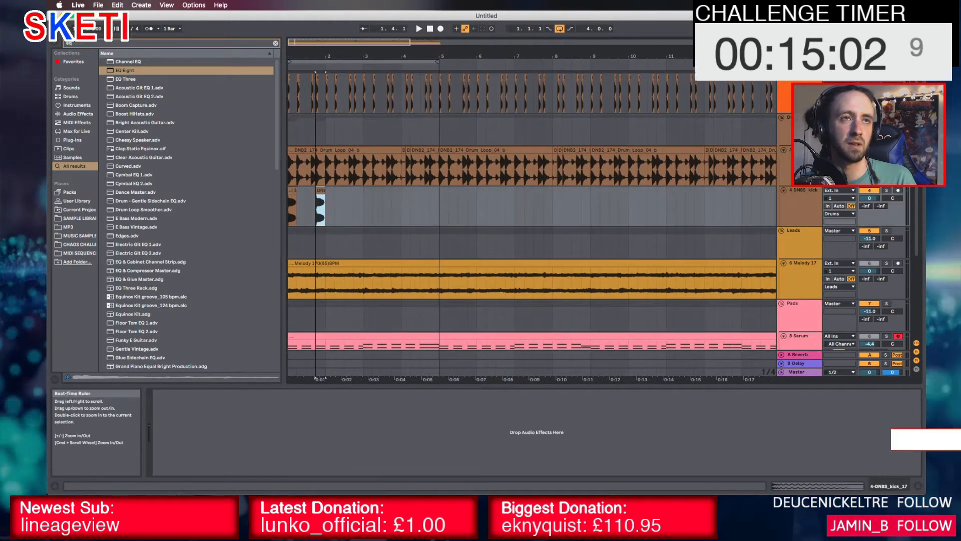
pyautogui.press('+')
pyautogui.press('+')
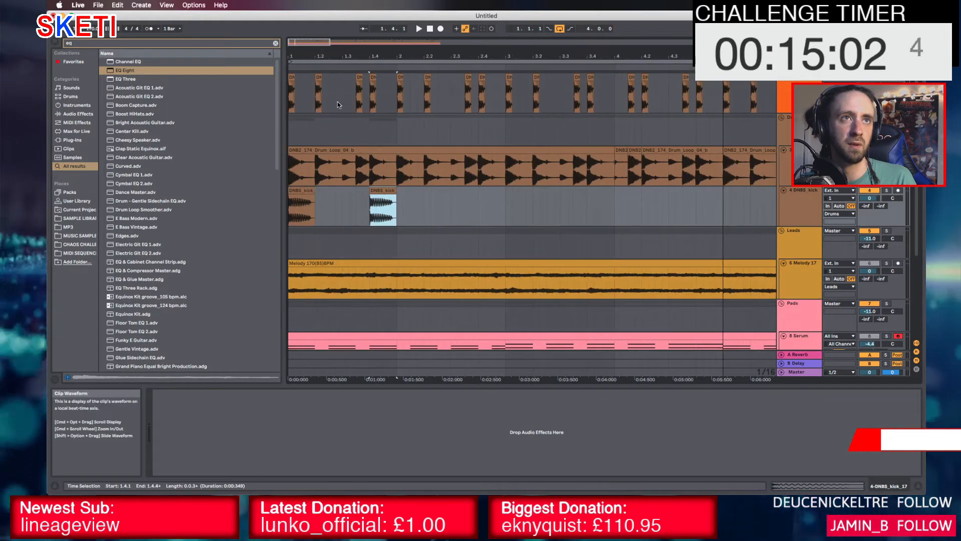
# Shorten the first kick clip on track 4 to an eighth note and delete its copy at 1.4
pyautogui.click(301, 200)
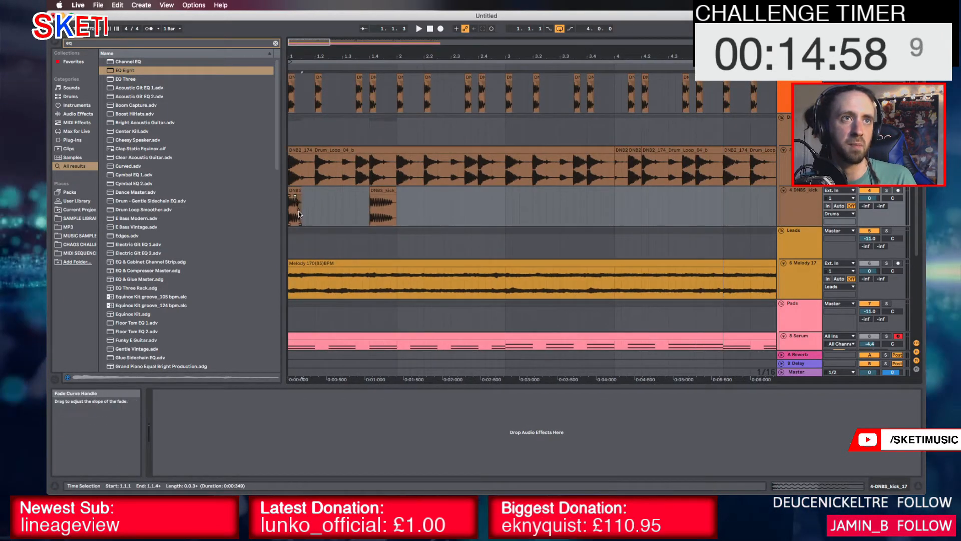
pyautogui.click(383, 205)
pyautogui.press('Delete')
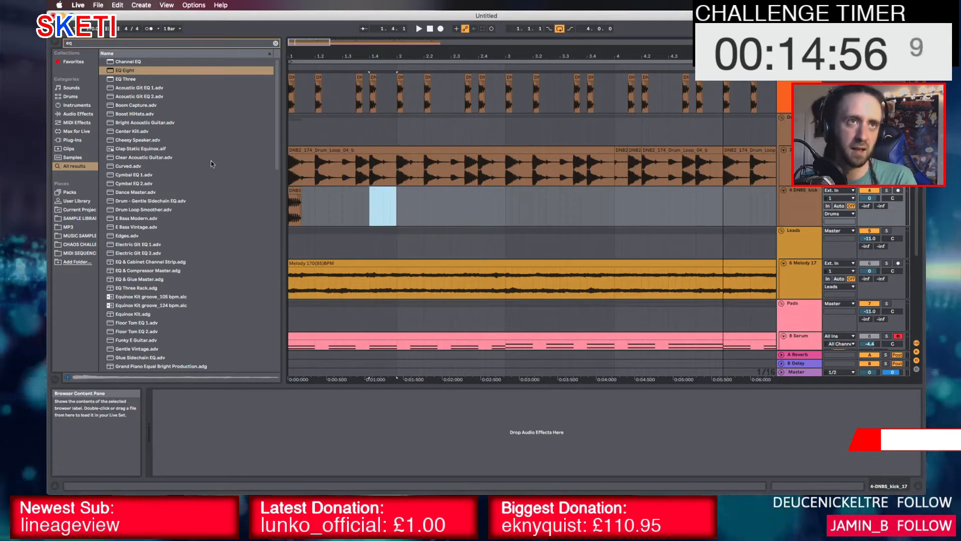
# Copy the first kick clip on track 4 to 1.3.3 and duplicate the one-bar pattern three times through bar 4
pyautogui.moveTo(296, 200); pyautogui.dragTo(363, 198)
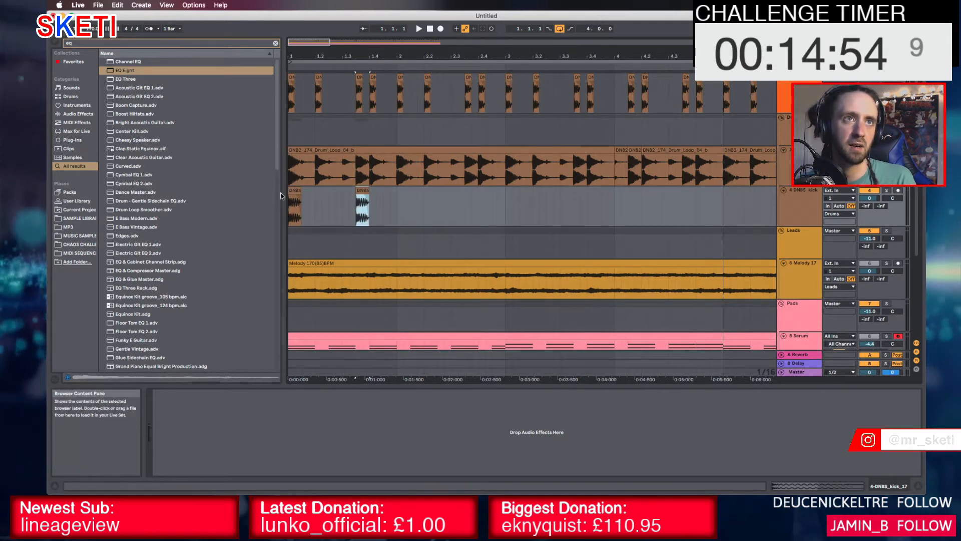
pyautogui.keyDown('shift'); pyautogui.click(295, 194); pyautogui.keyUp('shift')
pyautogui.press('super+d')
pyautogui.press('super+d')
pyautogui.press('super+d')
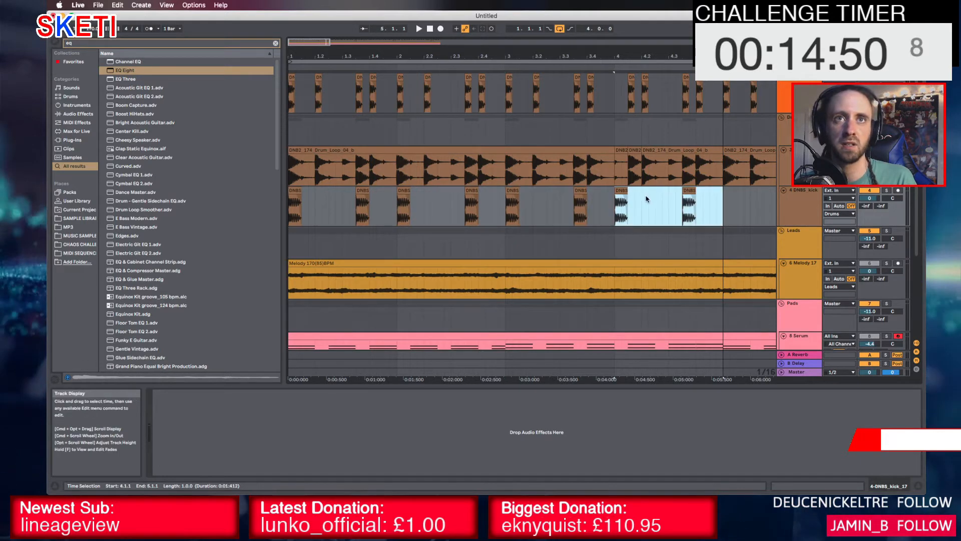
# Move the first kick of bar 4 to 4.1.3 and duplicate the four-bar kick pattern three times, up to bar 17
pyautogui.click(647, 199)
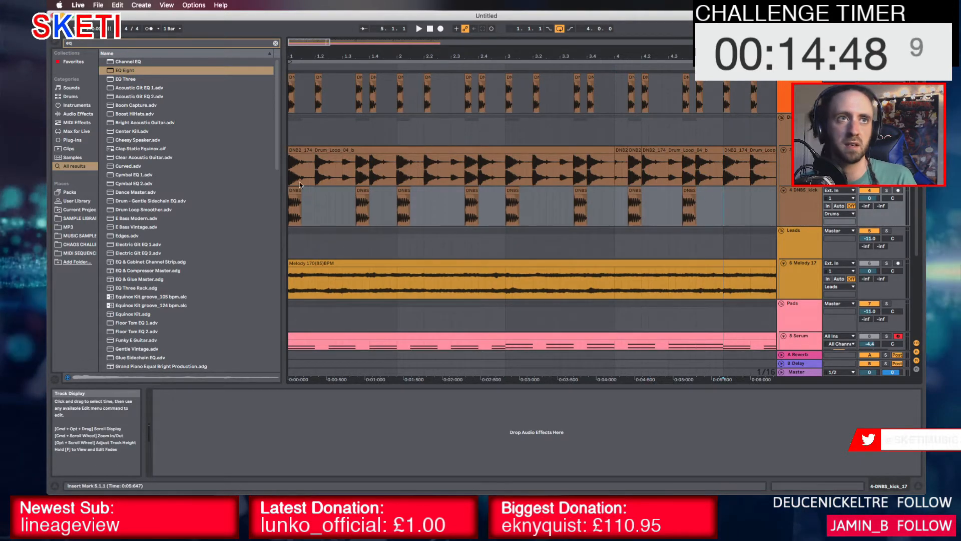
pyautogui.keyDown('shift'); pyautogui.click(295, 195); pyautogui.keyUp('shift')
pyautogui.press('super+d')
pyautogui.press('super+d')
pyautogui.press('super+d')
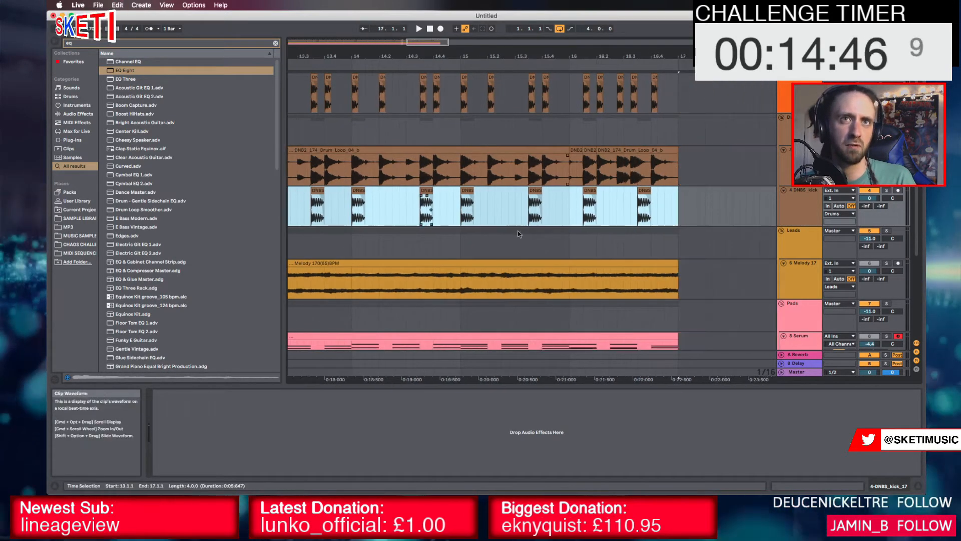
# Rearrange the closing kicks of bar 16 so they sit at 16.2.4 and 16.3.2, matching the drum loop slices
pyautogui.click(609, 218)
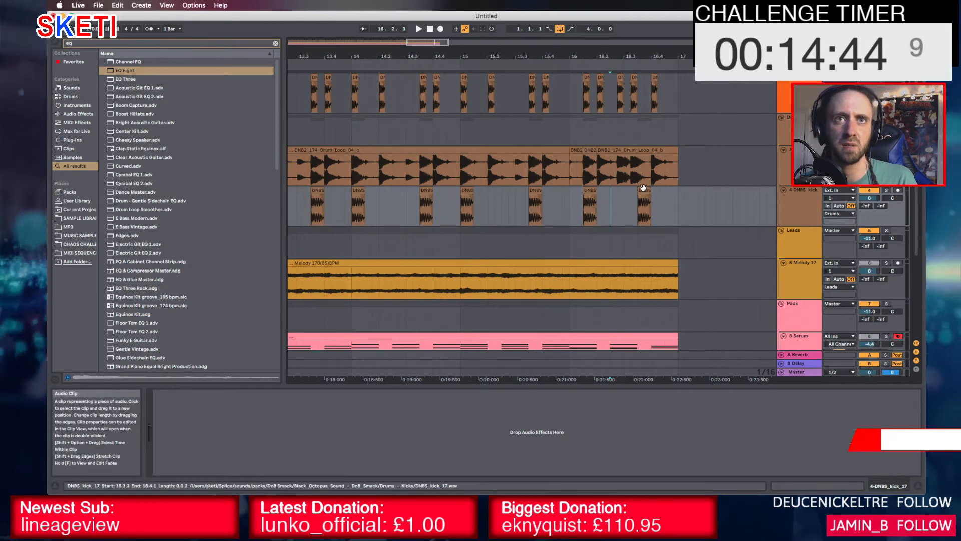
pyautogui.moveTo(636, 189); pyautogui.dragTo(623, 192)
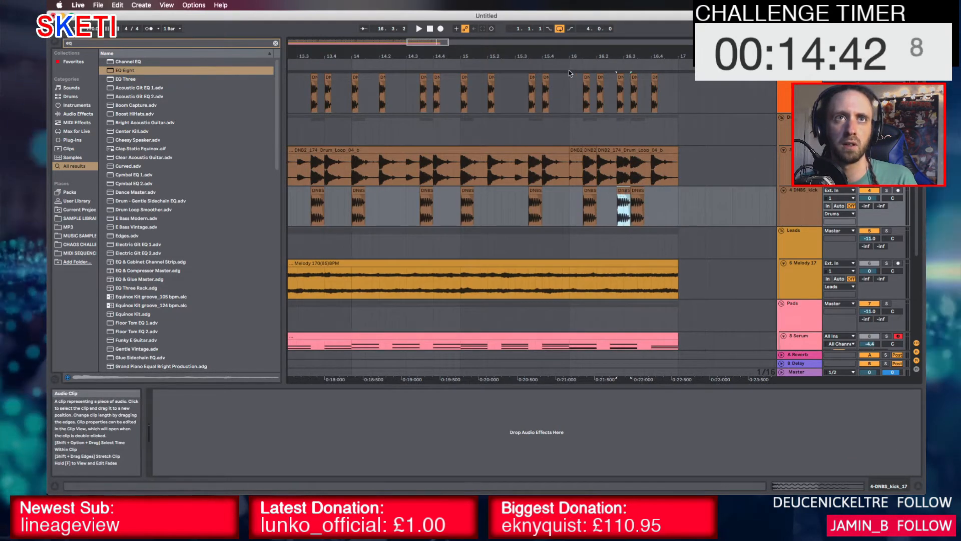
pyautogui.moveTo(569, 57); pyautogui.dragTo(670, 30)
pyautogui.hscroll(-5, 311, 208)
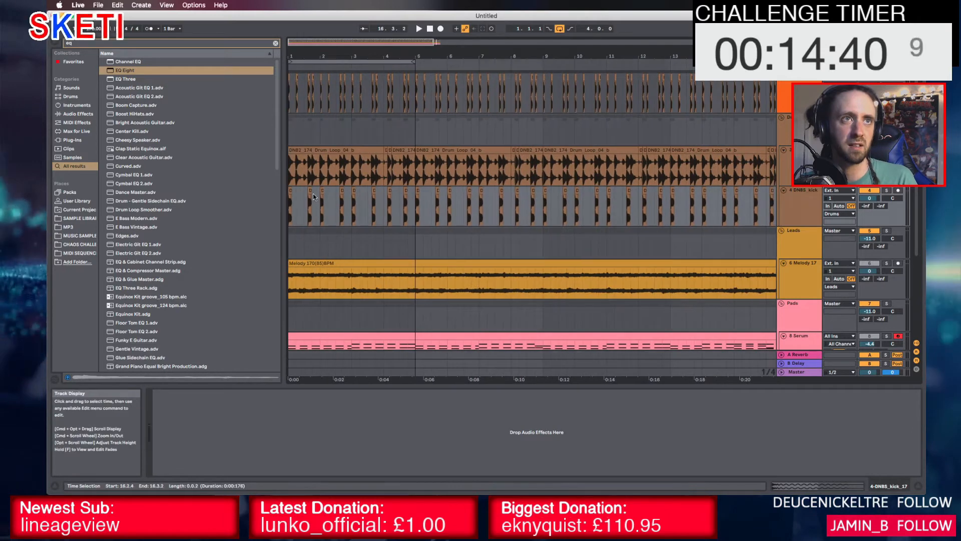
# Loop the full 16 bars spanned by the drum loop clips and start playback
pyautogui.click(312, 151)
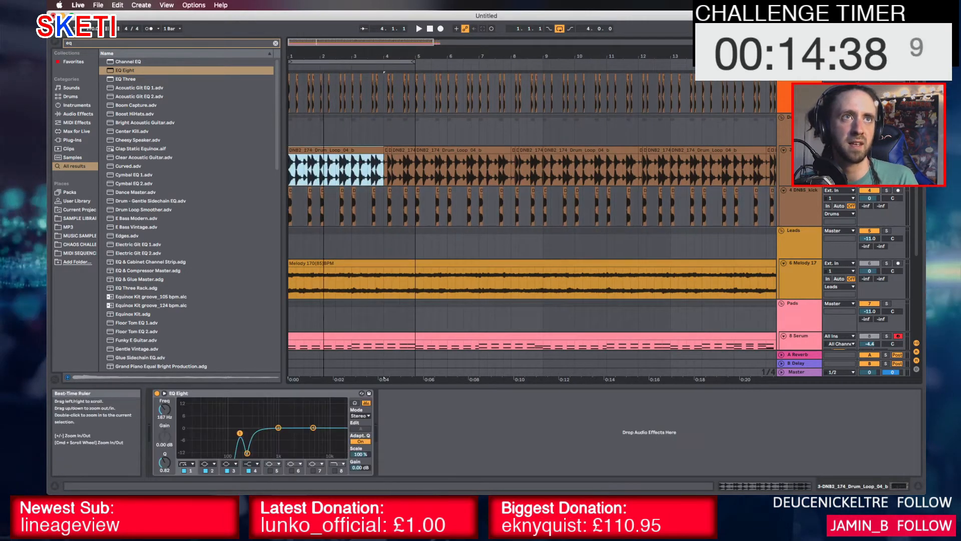
pyautogui.moveTo(323, 56); pyautogui.dragTo(324, 31)
pyautogui.keyDown('shift'); pyautogui.click(412, 150); pyautogui.keyUp('shift')
pyautogui.press('super+l')
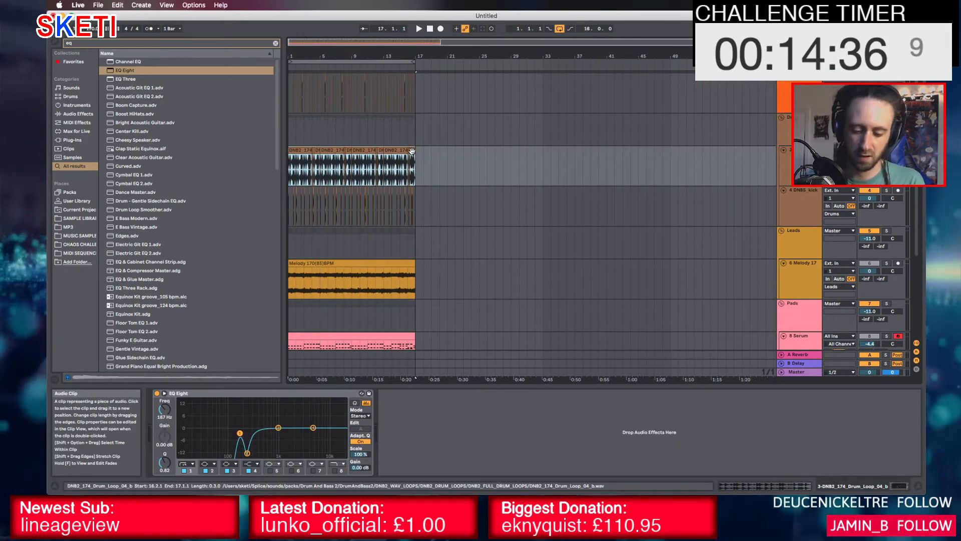
pyautogui.press('space')
pyautogui.moveTo(330, 57); pyautogui.dragTo(380, 110)
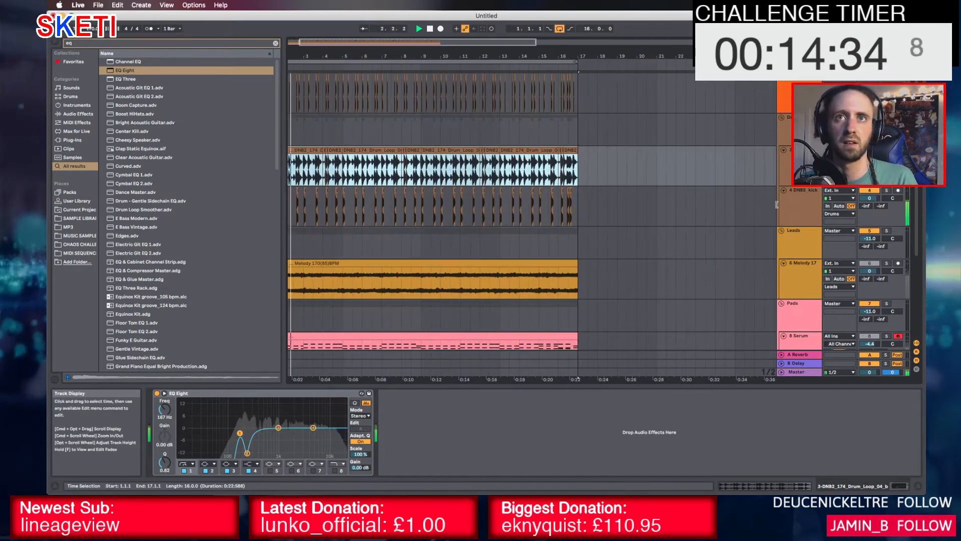
# Find the Frequency Shifter and add it to the DNBS_kick track
pyautogui.click(805, 206)
pyautogui.press('super+f')
pyautogui.write('fr')
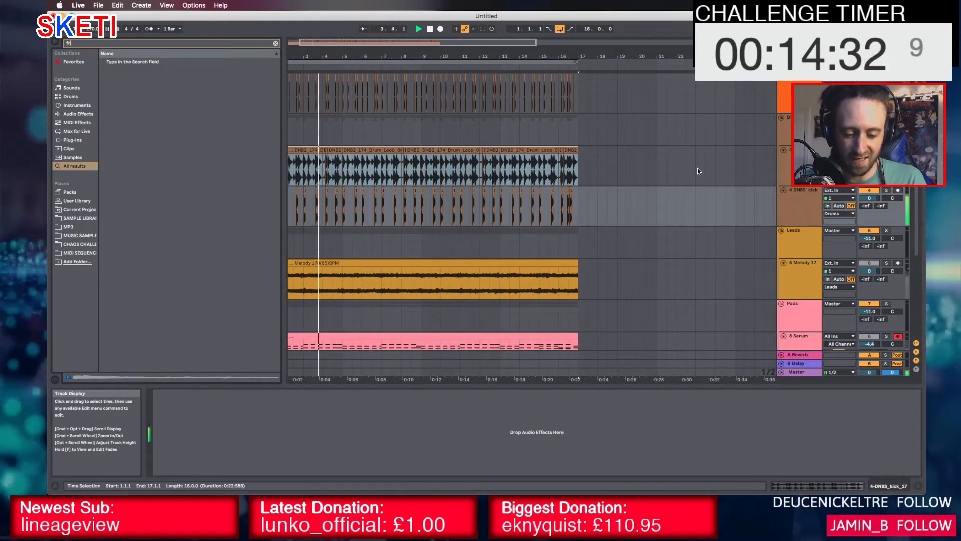
pyautogui.write('eq')
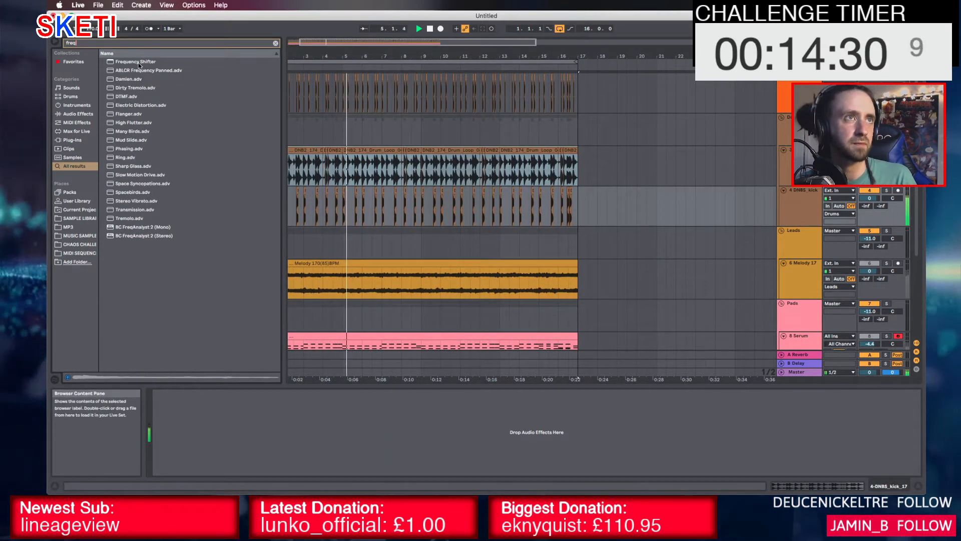
pyautogui.moveTo(138, 62); pyautogui.dragTo(199, 420)
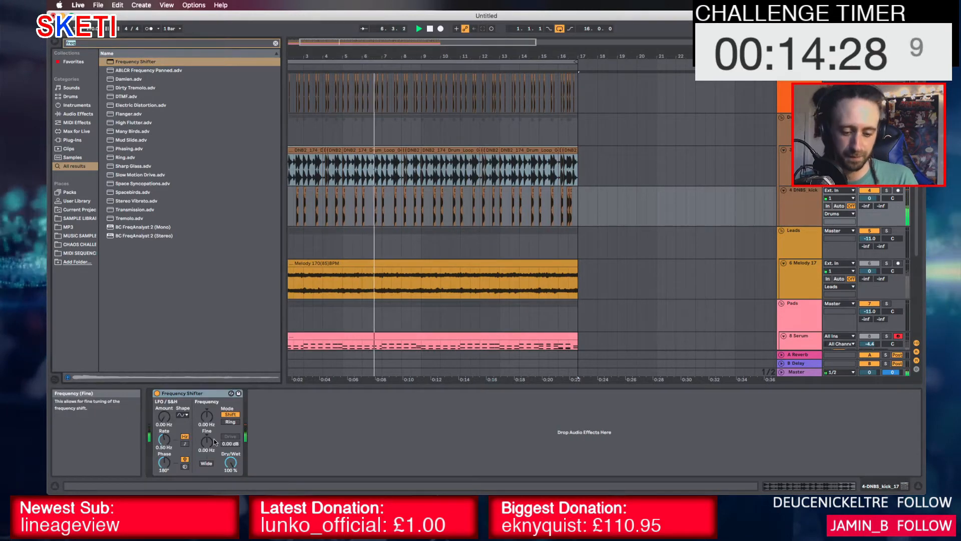
# Add an EQ Eight and a Glue Compressor after the Frequency Shifter, enlarge the EQ display and stop playback
pyautogui.press('super+f')
pyautogui.write('eq')
pyautogui.moveTo(129, 71); pyautogui.dragTo(326, 406)
pyautogui.press('super+f')
pyautogui.write('glue')
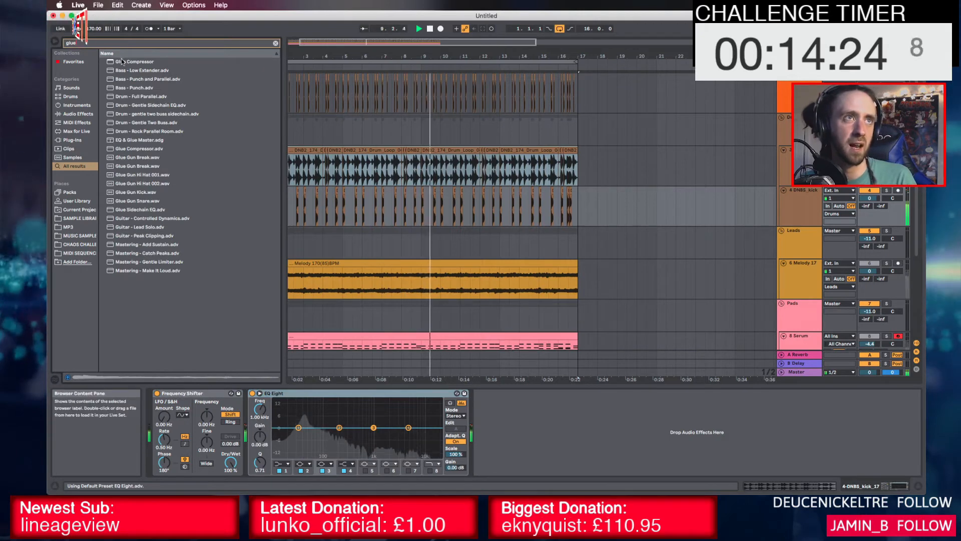
pyautogui.moveTo(134, 62); pyautogui.dragTo(581, 417)
pyautogui.click(259, 393)
pyautogui.press('space')
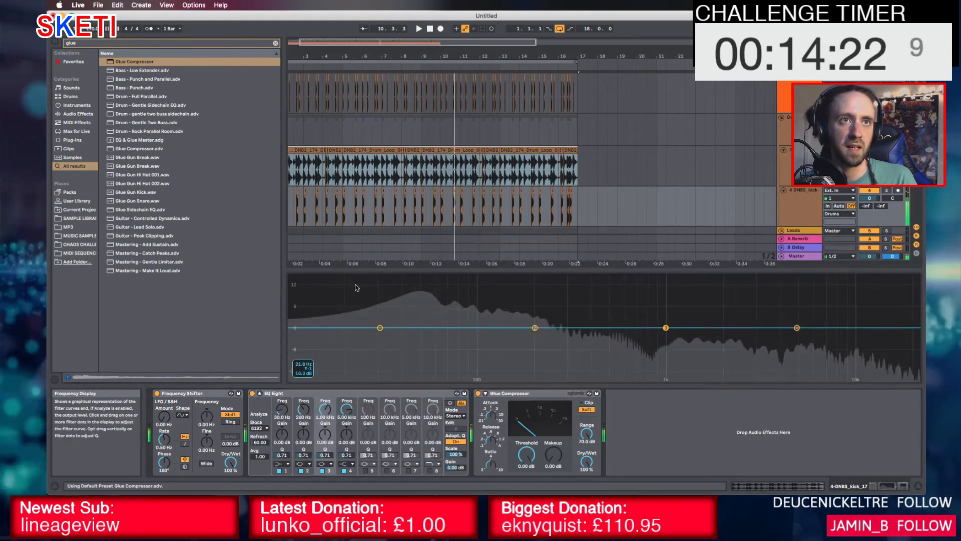
# Solo the kick track and set the Frequency Shifter's fine frequency to -1.02 Hz while auditioning it
pyautogui.click(870, 190)
pyautogui.click(887, 191)
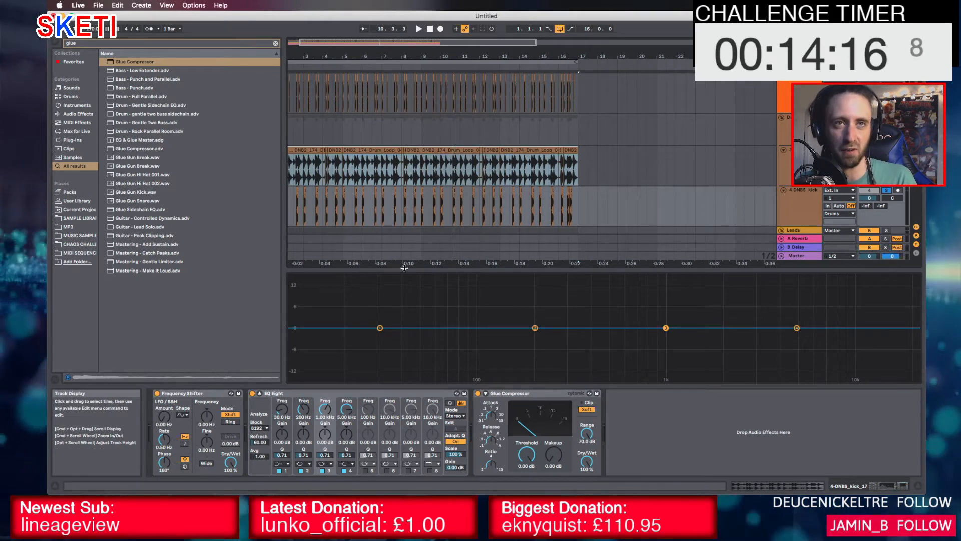
pyautogui.press('space')
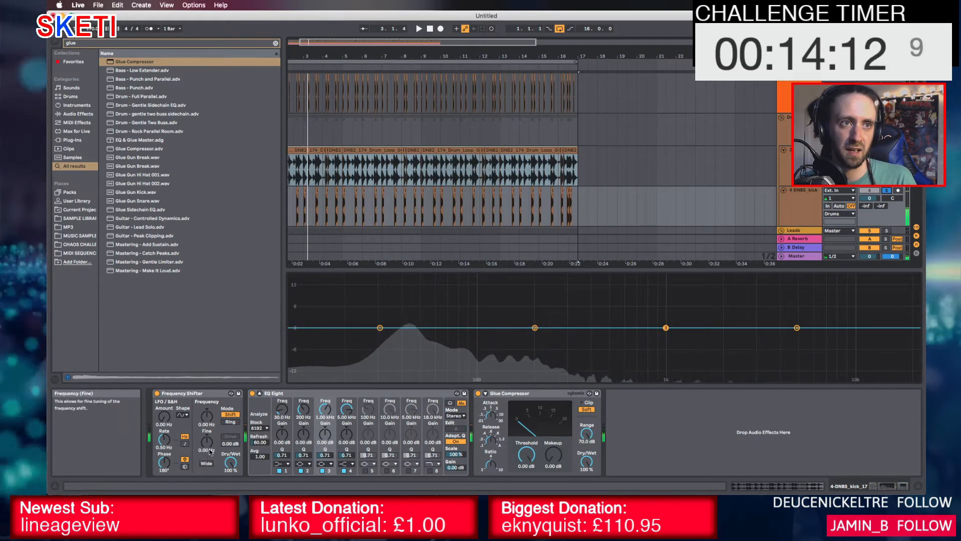
pyautogui.press('space')
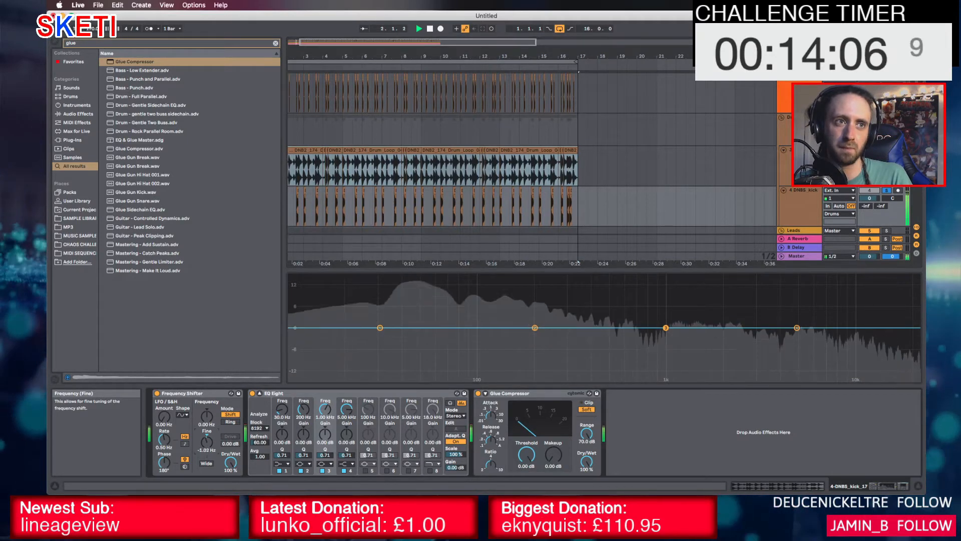
pyautogui.moveTo(208, 444); pyautogui.dragTo(209, 454)
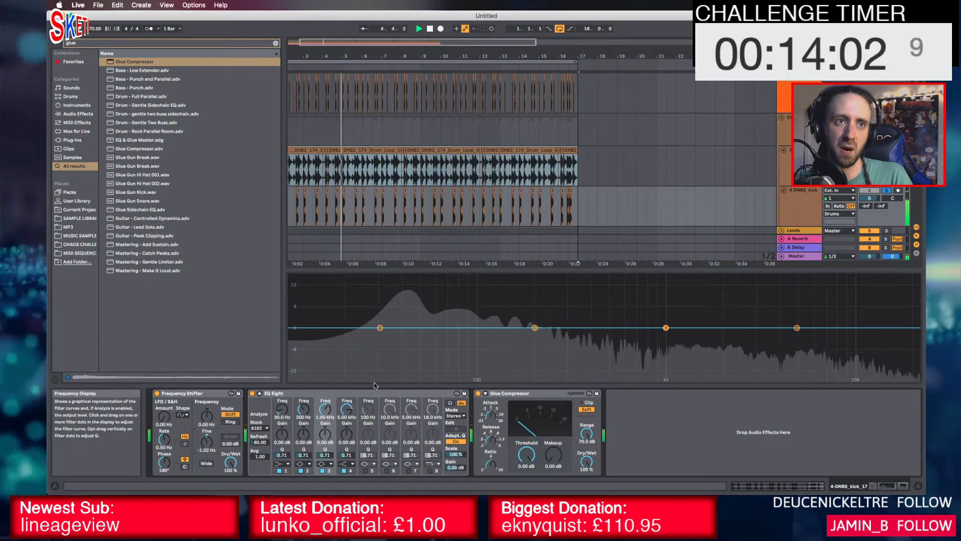
# Shape the kick EQ with a 30 Hz low cut, a 10.3 dB boost at 97.9 Hz and band 3 at 539 Hz, -0.82 dB
pyautogui.doubleClick(483, 303)
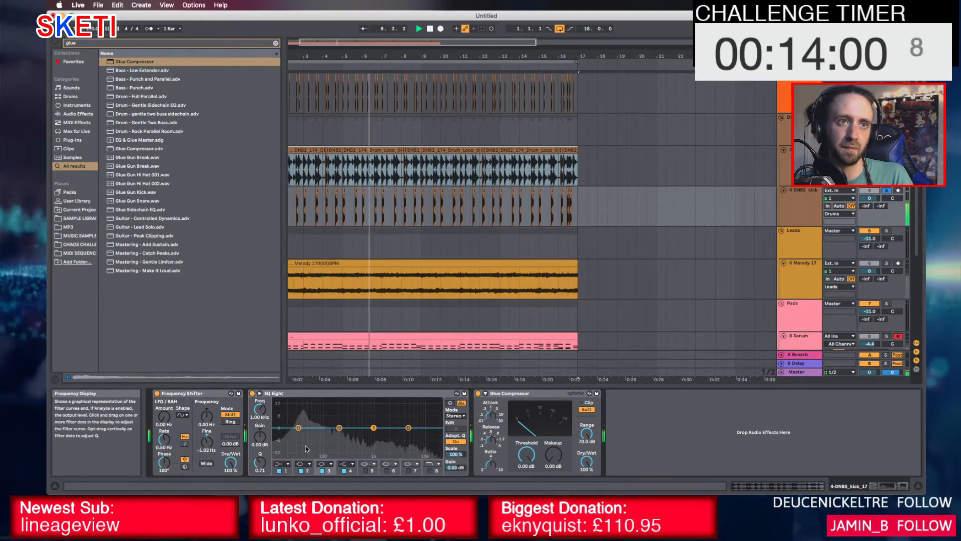
pyautogui.click(287, 461)
pyautogui.click(288, 411)
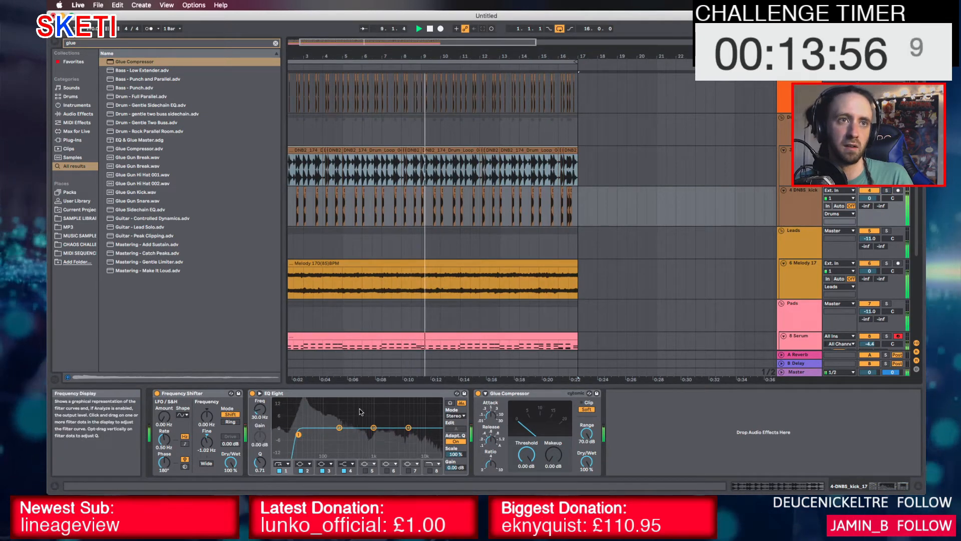
pyautogui.moveTo(339, 428); pyautogui.dragTo(324, 409)
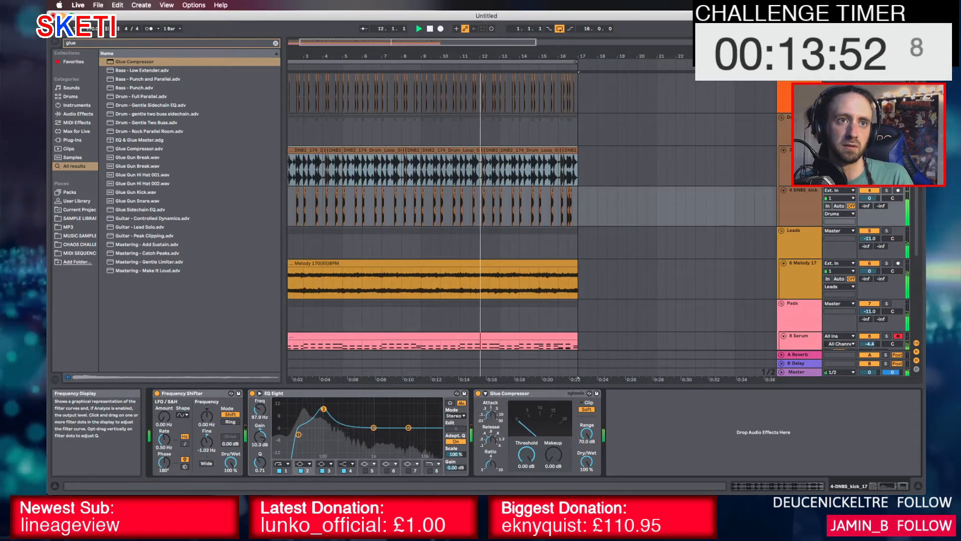
pyautogui.moveTo(374, 428); pyautogui.dragTo(361, 429)
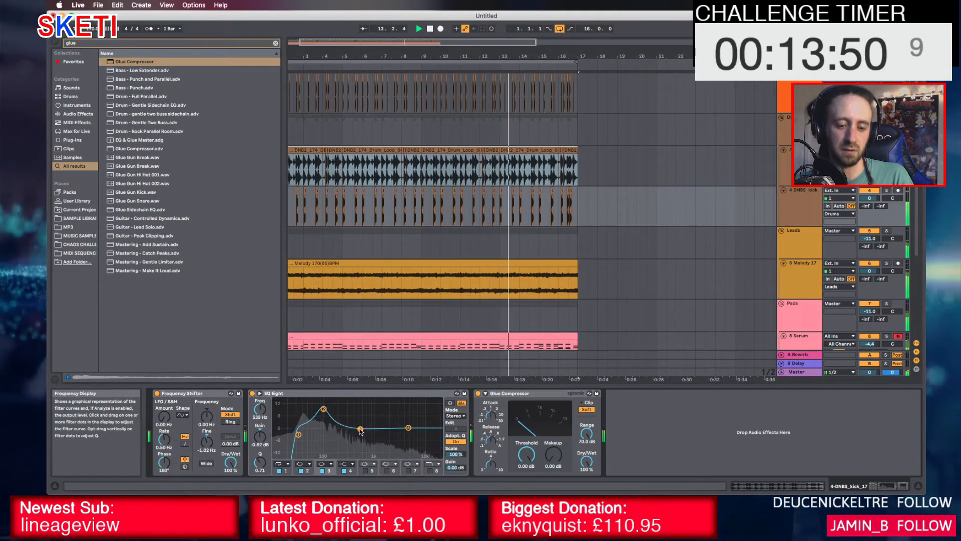
# Insert the OTT preset before the kick's EQ Eight and, with the kick soloed in playback, set its amount to 53%
pyautogui.press('super+f')
pyautogui.write('ott')
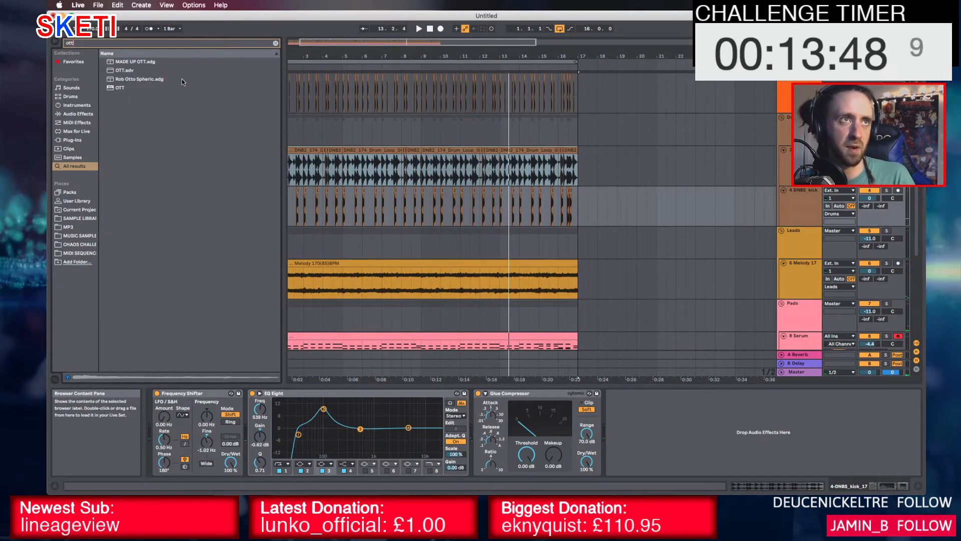
pyautogui.moveTo(126, 72); pyautogui.dragTo(265, 433)
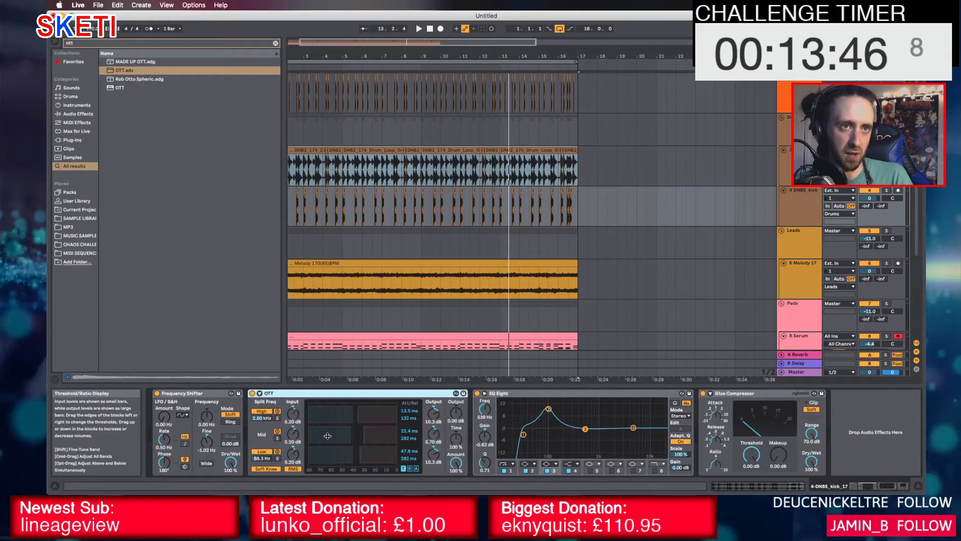
pyautogui.press('space')
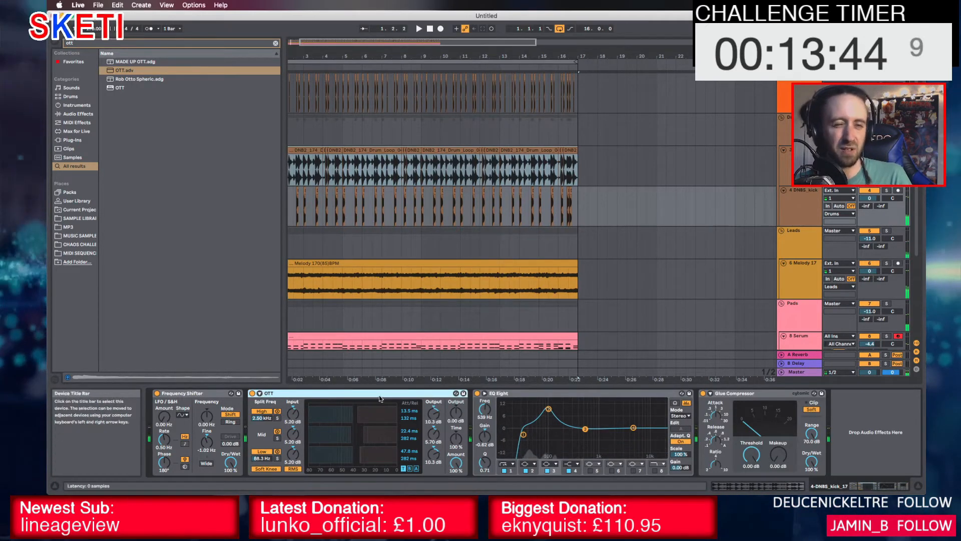
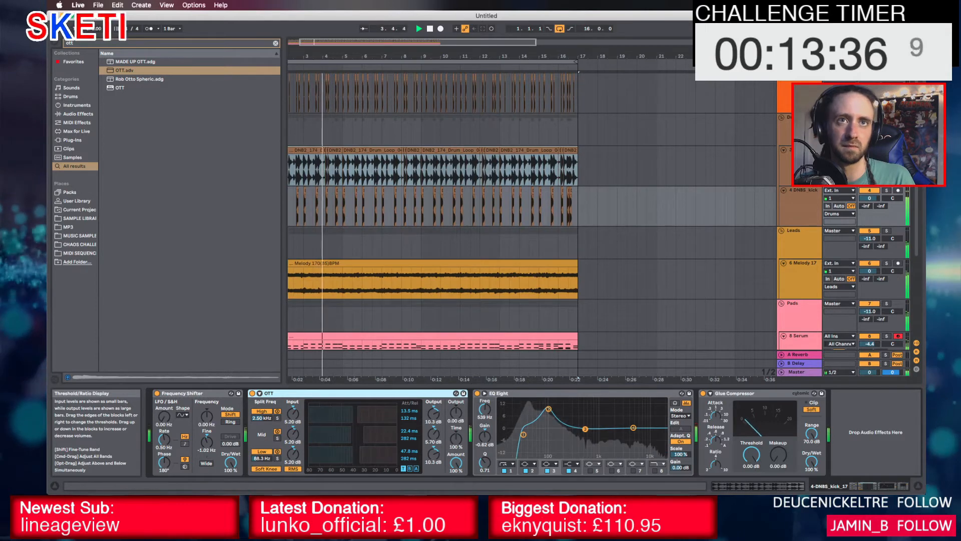
pyautogui.click(886, 190)
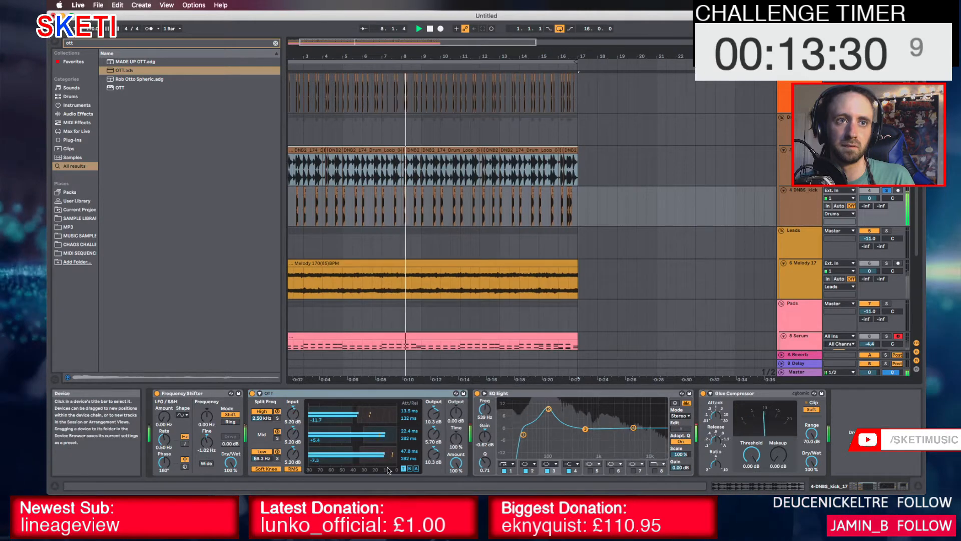
pyautogui.moveTo(457, 462); pyautogui.dragTo(456, 485)
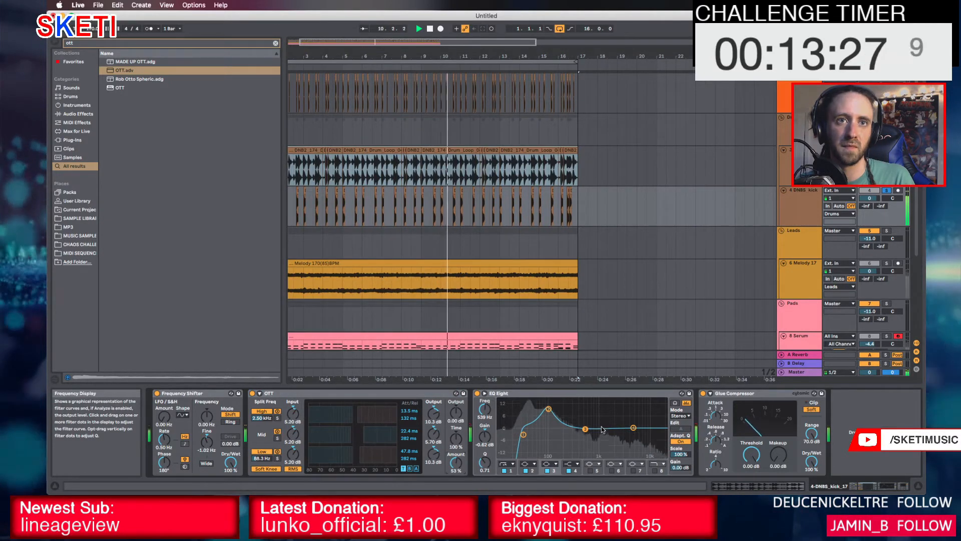
# Enable EQ band 8 as a high cut, boost band 4 and raise band 3 to about 4 dB near 740 Hz
pyautogui.click(650, 462)
pyautogui.click(654, 471)
pyautogui.moveTo(633, 428); pyautogui.dragTo(592, 420)
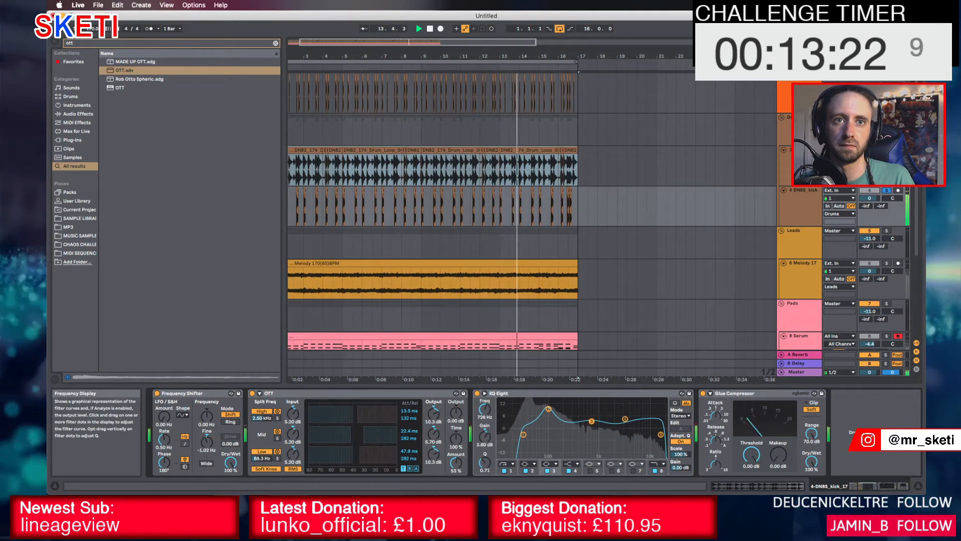
# Set the kick's Glue Compressor threshold to about -10.6 dB and makeup to 4.76 dB, and play the kick with all tracks
pyautogui.moveTo(751, 454)
pyautogui.mouseDown()
pyautogui.moveTo(751, 468)
pyautogui.moveTo(778, 440)
pyautogui.moveTo(753, 463)
pyautogui.mouseUp()
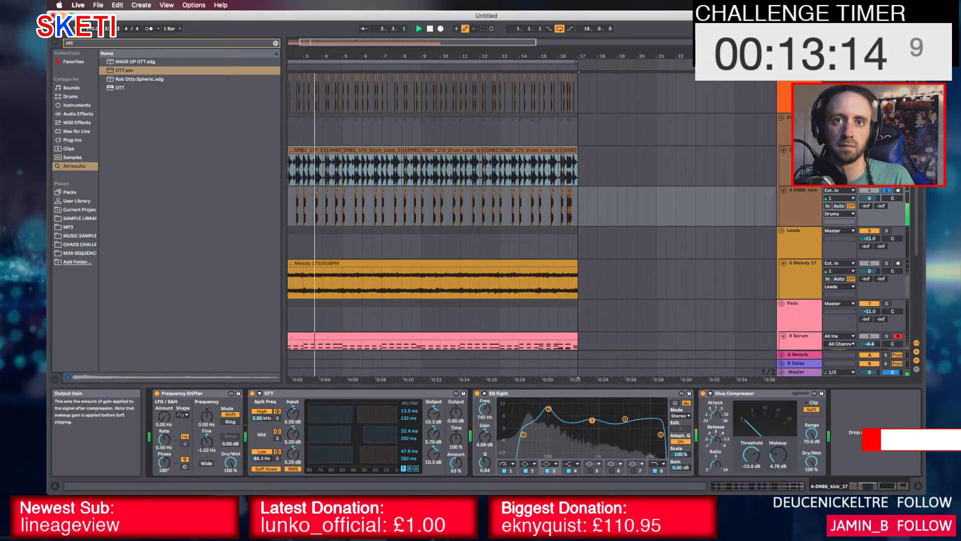
pyautogui.click(887, 191)
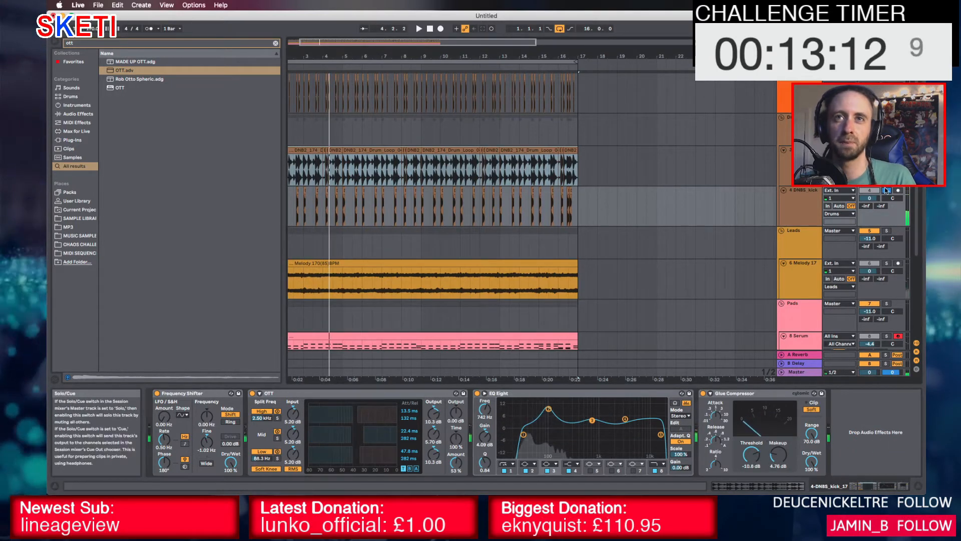
pyautogui.press('space')
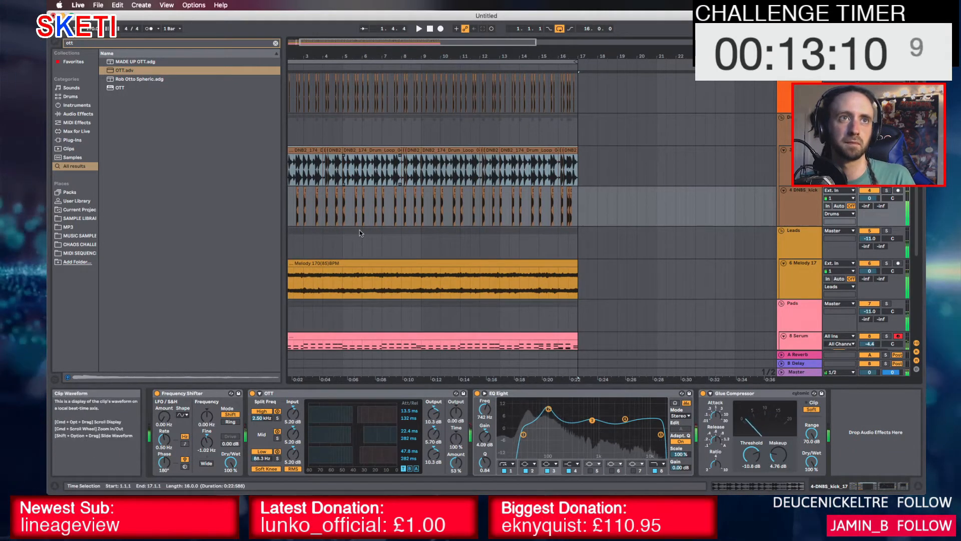
# Insert an empty audio track below the kick track, and switch to Splice to filter the DnB samples by snares instead of kicks
pyautogui.click(802, 214)
pyautogui.press('super+t')
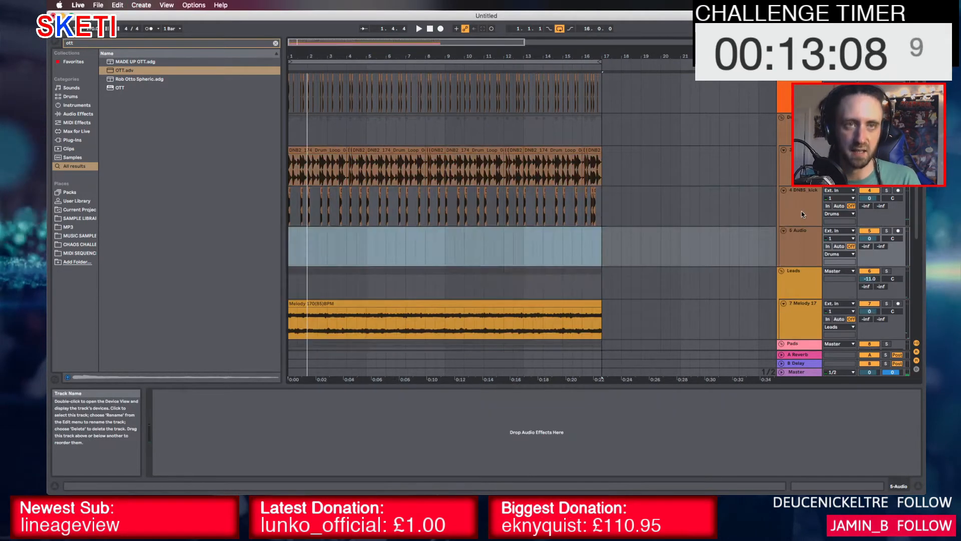
pyautogui.press('super+Tab')
pyautogui.click(361, 109)
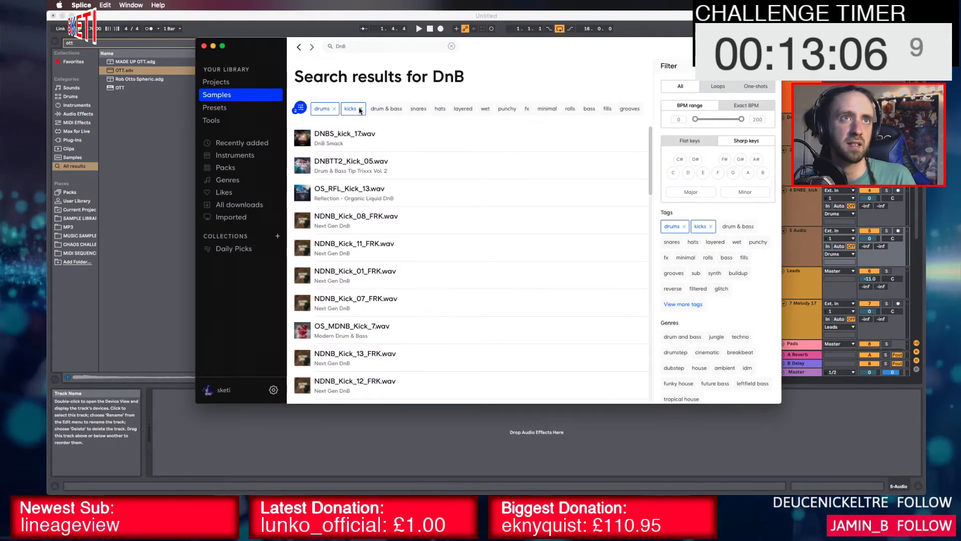
pyautogui.click(382, 107)
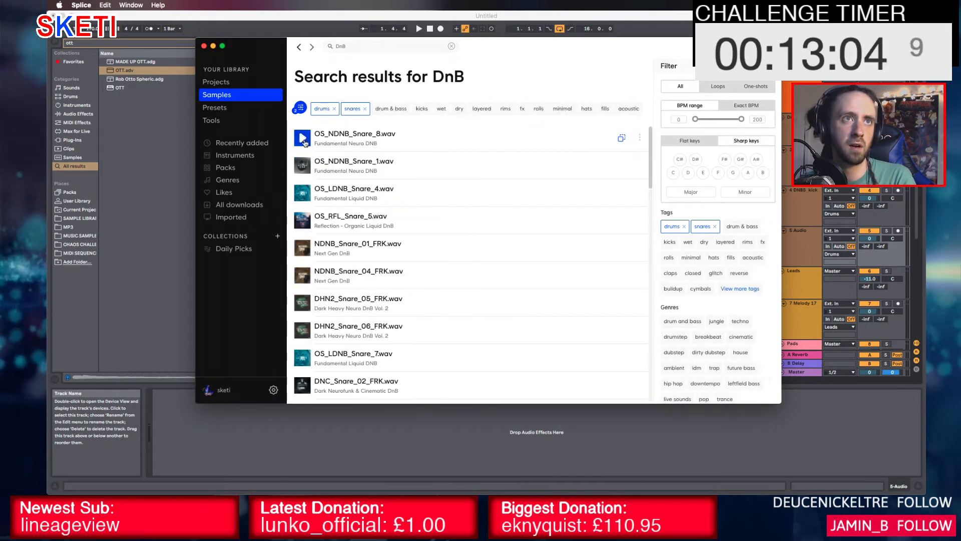
# Audition the DnB snare samples in the results, comparing the DNC_Snare and neighbouring OS_NDNB_Snare one-shots
pyautogui.scroll(-4, 311, 137)
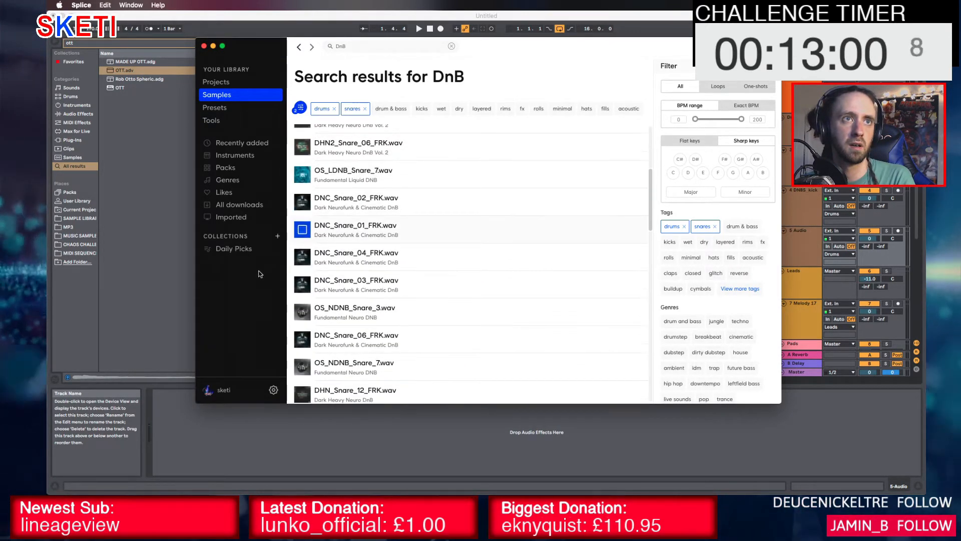
pyautogui.press('Down')
pyautogui.press('Down')
pyautogui.press('Down')
pyautogui.press('Down')
pyautogui.press('Up')
pyautogui.press('Up')
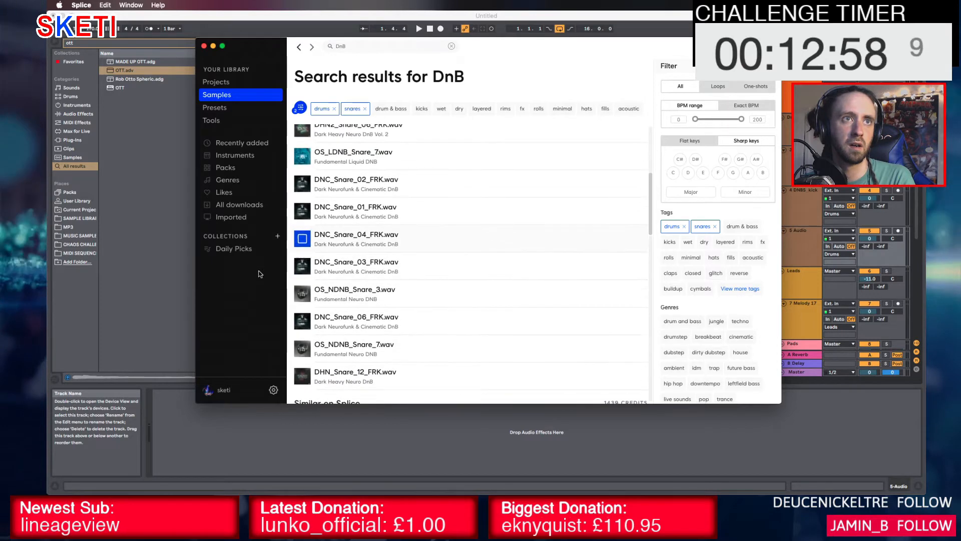
pyautogui.press('Down')
pyautogui.press('Down')
pyautogui.press('Down')
pyautogui.press('Up')
pyautogui.press('Down')
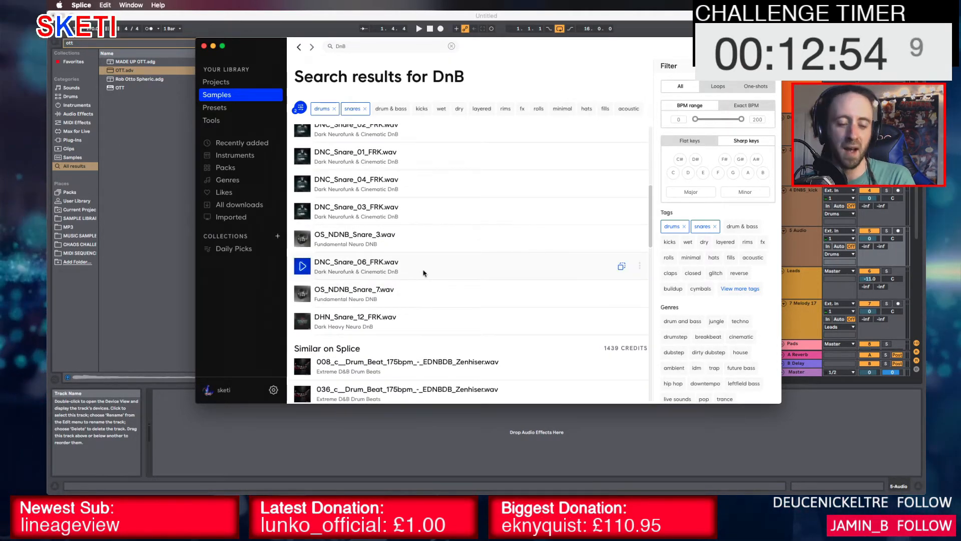
# Place DNC_Snare_06_FRK.wav from Splice on the new audio track in Live, starting at beat 1.2
pyautogui.moveTo(440, 266); pyautogui.dragTo(300, 249)
pyautogui.moveTo(310, 56); pyautogui.dragTo(378, 173)
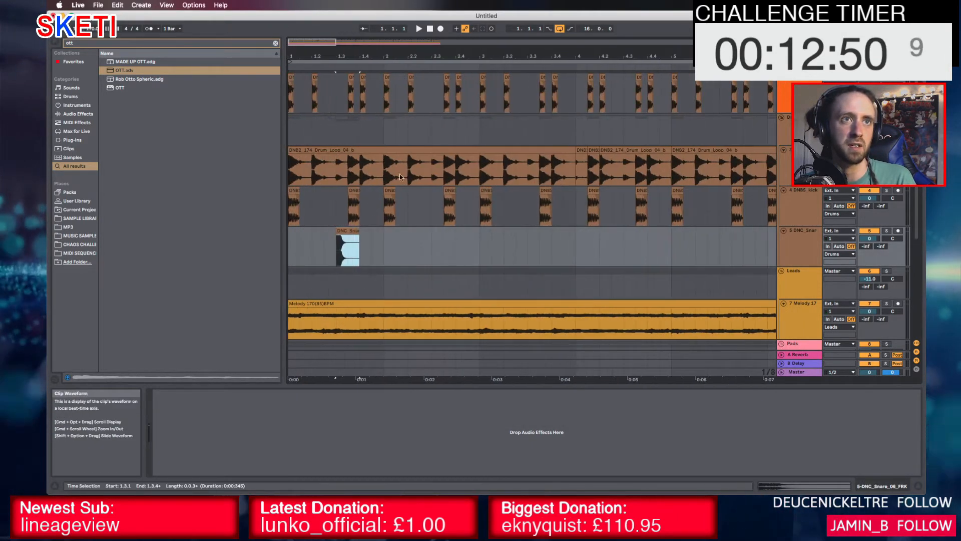
pyautogui.moveTo(345, 230); pyautogui.dragTo(329, 234)
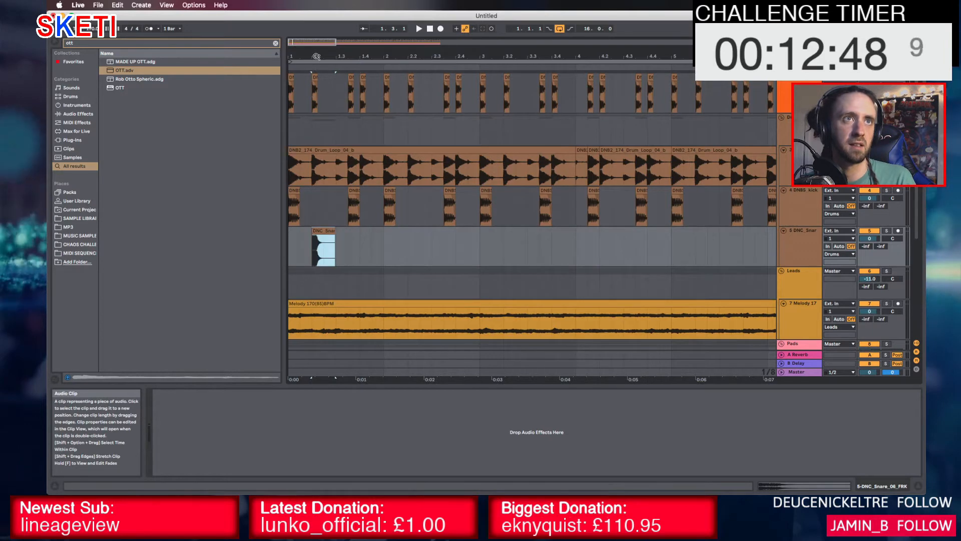
# Shorten the snare clip to end at 1.2.3 with a curved fade-out, and play it with all tracks
pyautogui.moveTo(317, 56); pyautogui.dragTo(378, 239)
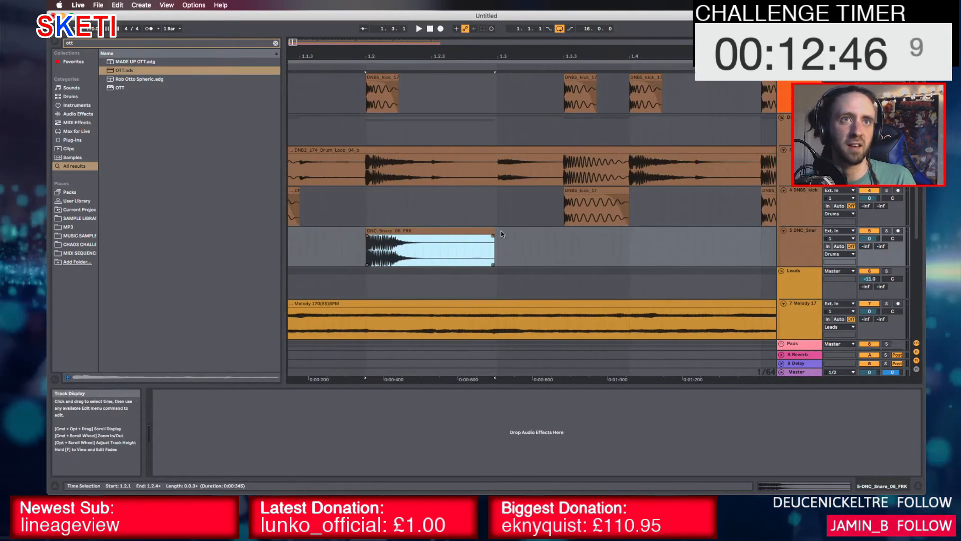
pyautogui.moveTo(494, 238); pyautogui.dragTo(431, 238)
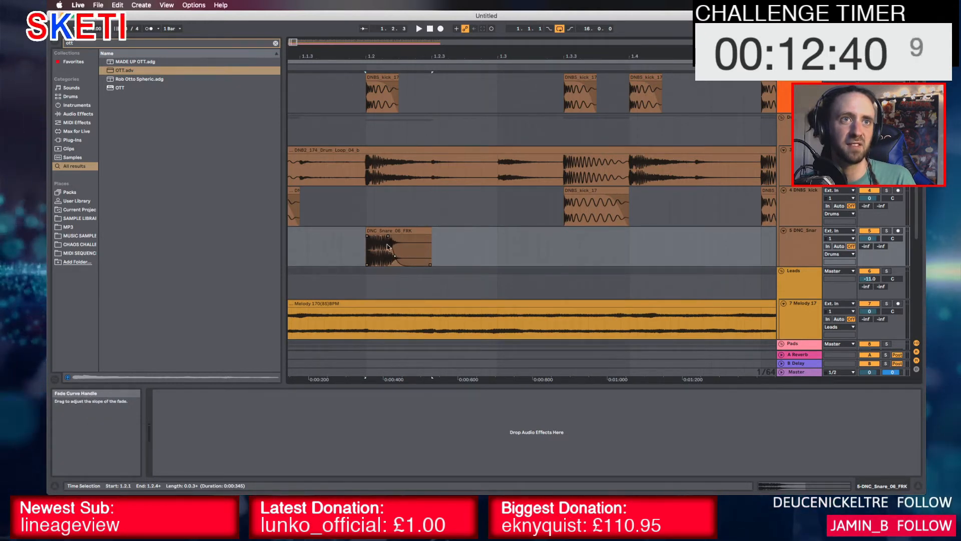
pyautogui.press('space')
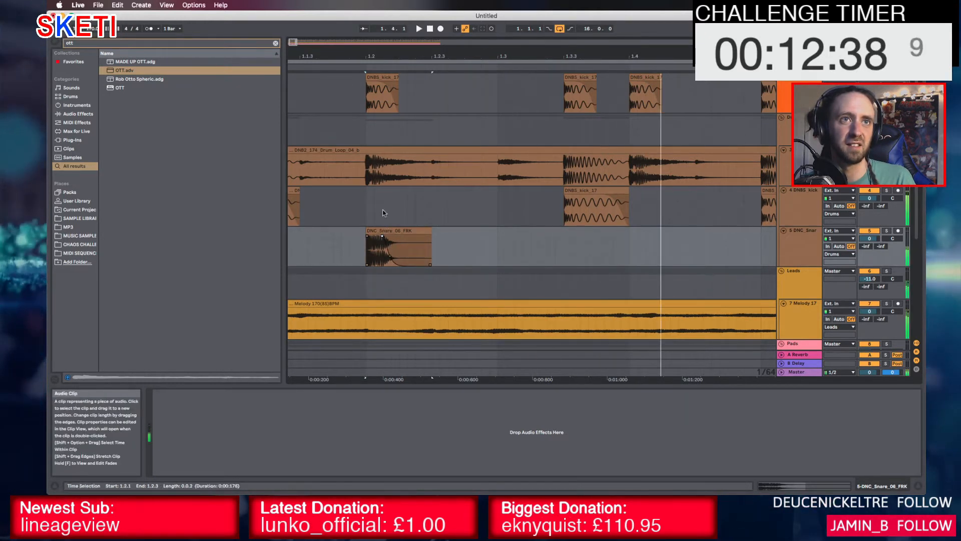
# Add an audio track below the DNC snare and place DHN_Snare_12_FRK.wav from Splice on it at beat 1.2
pyautogui.click(799, 252)
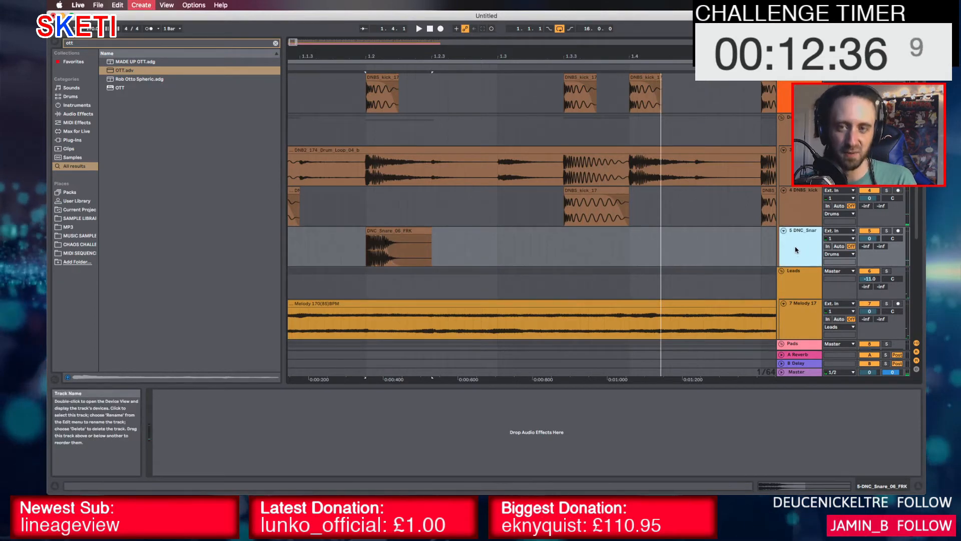
pyautogui.press('super+t')
pyautogui.press('super+Tab')
pyautogui.click(304, 295)
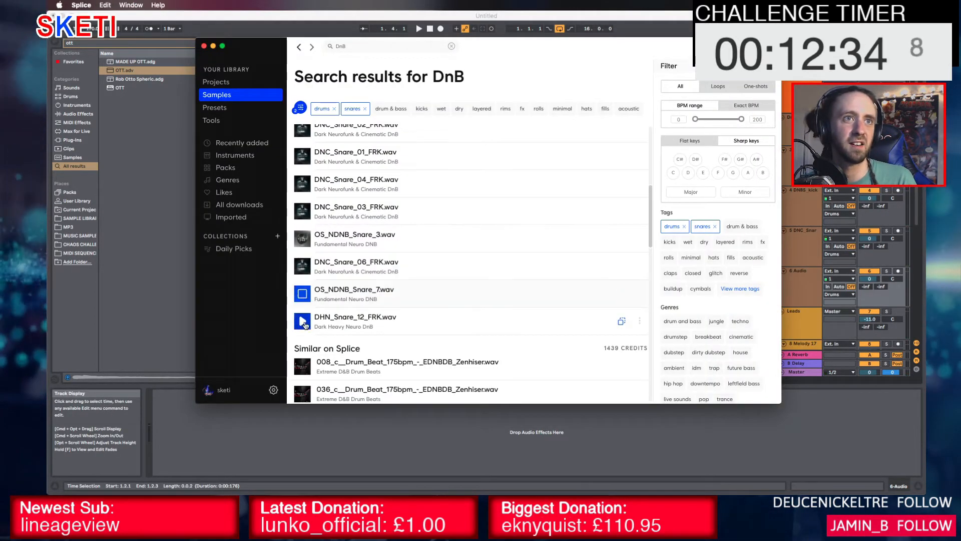
pyautogui.moveTo(356, 327); pyautogui.dragTo(366, 283)
# Trim the DHN_Snare_12_FRK clip to the length of the snare above, add a short fade-in and audition the layers
pyautogui.moveTo(588, 268); pyautogui.dragTo(433, 278)
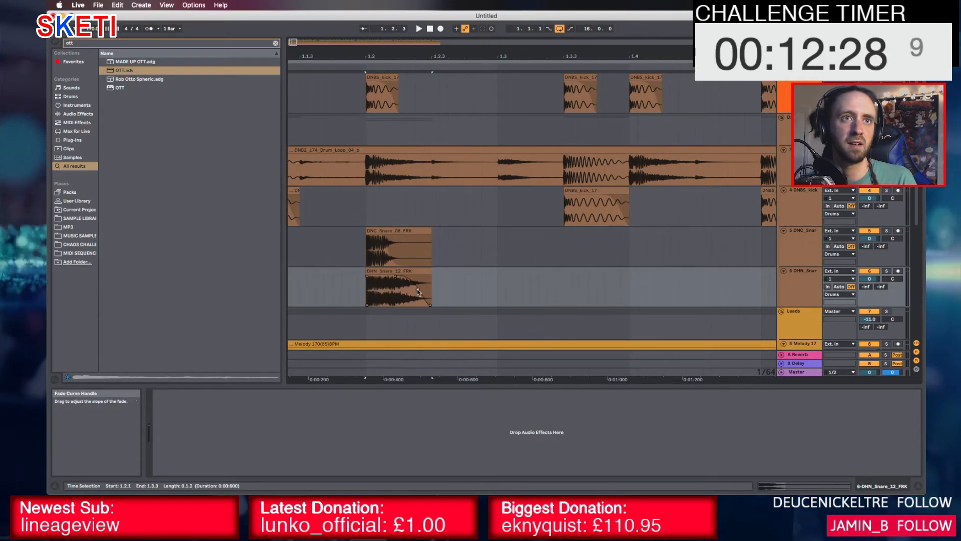
pyautogui.moveTo(373, 278); pyautogui.dragTo(378, 296)
pyautogui.press('space')
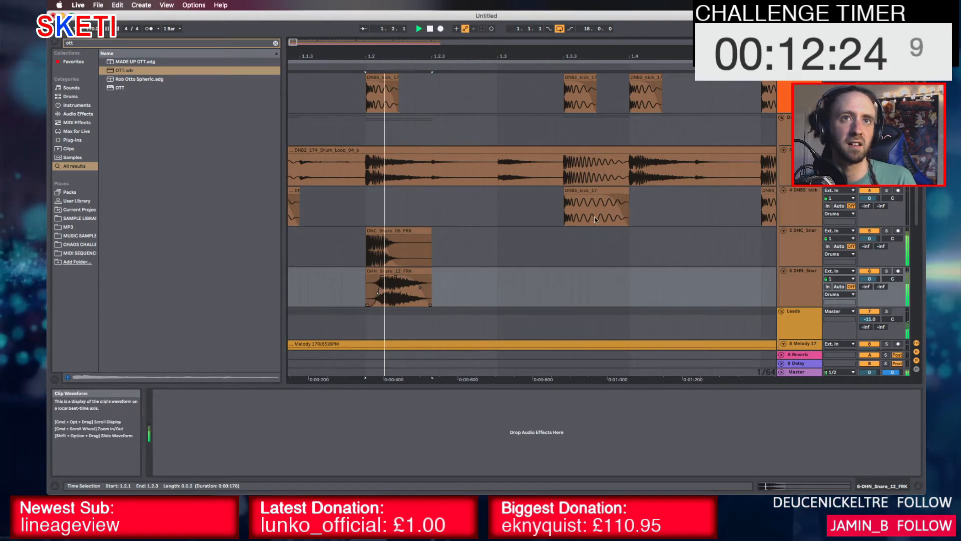
# Group the two snare tracks and name the group Snares
pyautogui.click(804, 249)
pyautogui.keyDown('shift'); pyautogui.click(797, 285); pyautogui.keyUp('shift')
pyautogui.press('super+g')
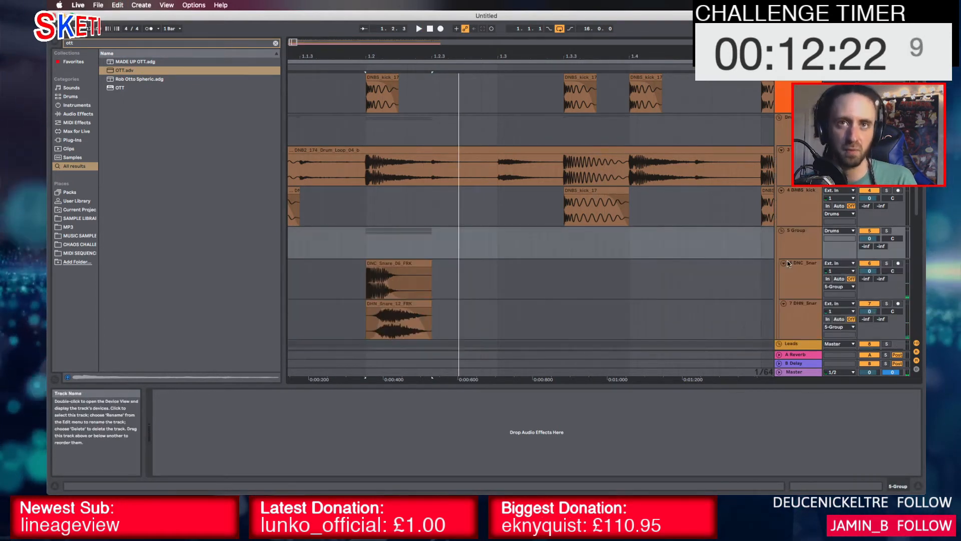
pyautogui.press('super+r')
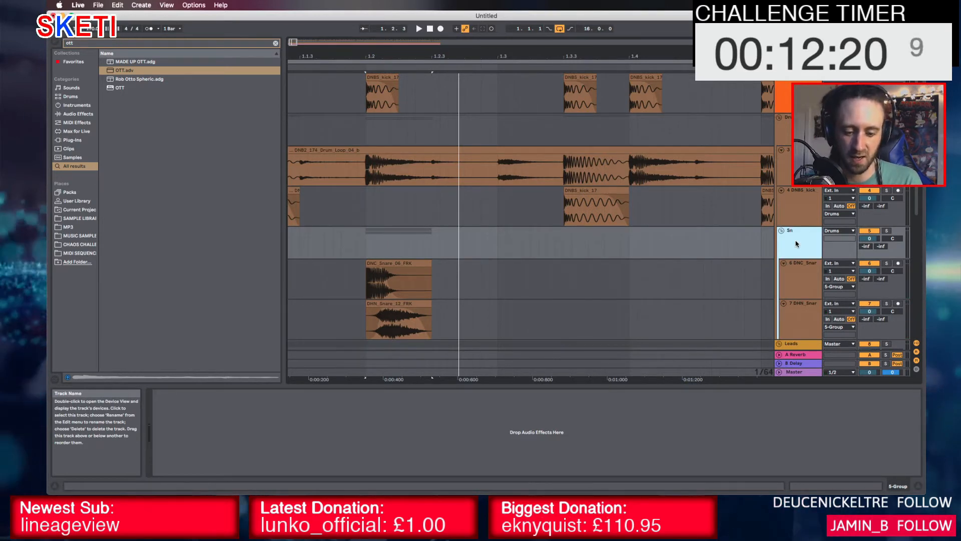
pyautogui.press('Return')
# Load a Glue Compressor on the Snares group and place it on both individual snare tracks as well
pyautogui.press('super+f')
pyautogui.write('glue')
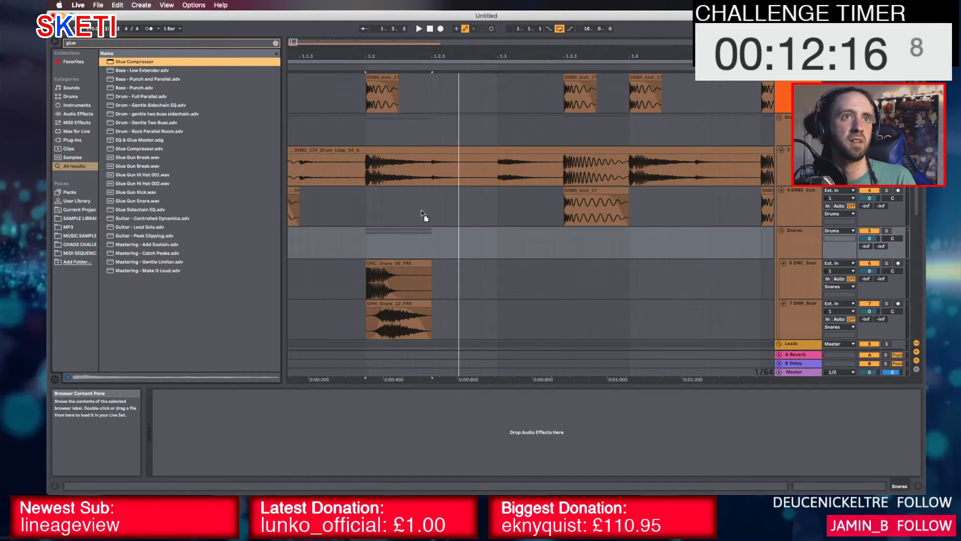
pyautogui.press('Return')
pyautogui.press('space')
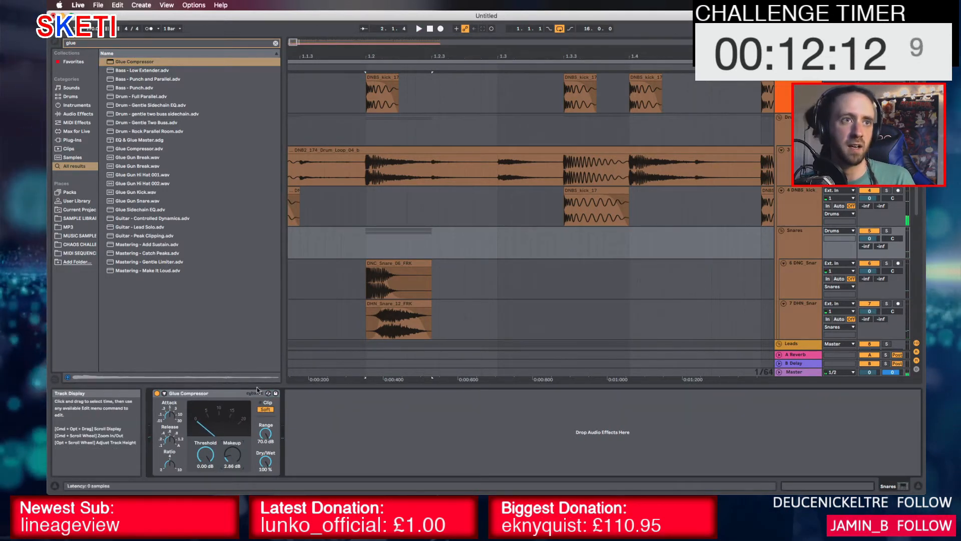
pyautogui.moveTo(225, 393); pyautogui.dragTo(533, 288)
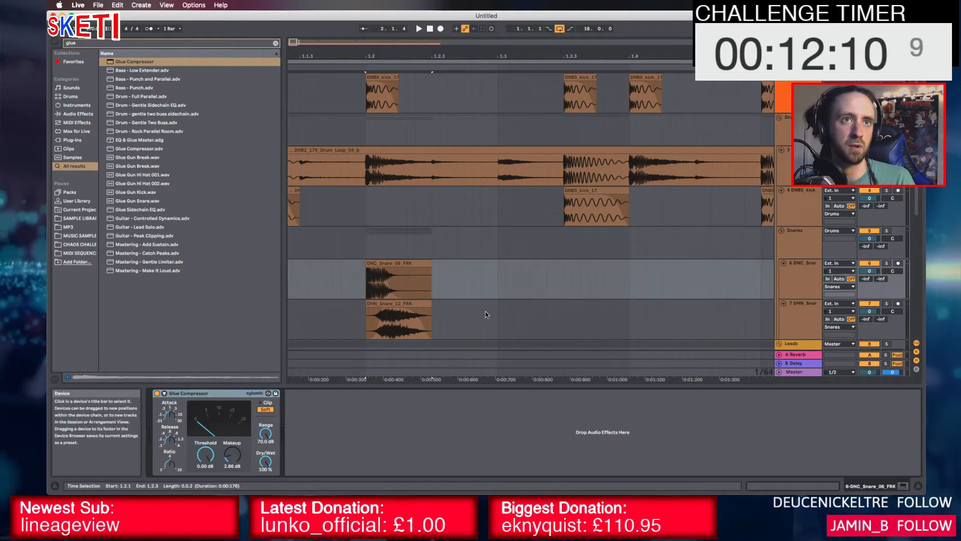
pyautogui.click(498, 323)
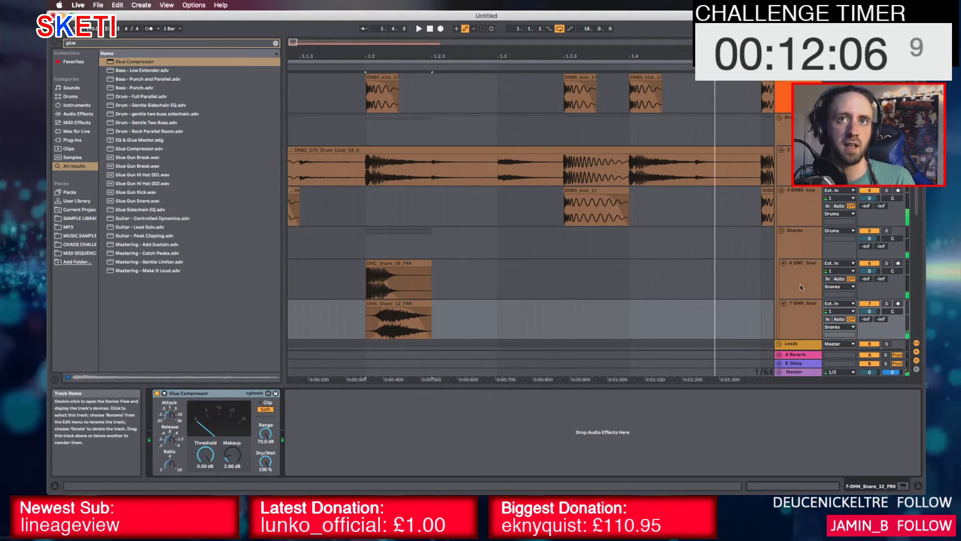
# Find EQ Eight in the browser and insert it before the Glue Compressor on the DHN snare track
pyautogui.press('super+f')
pyautogui.write('eq')
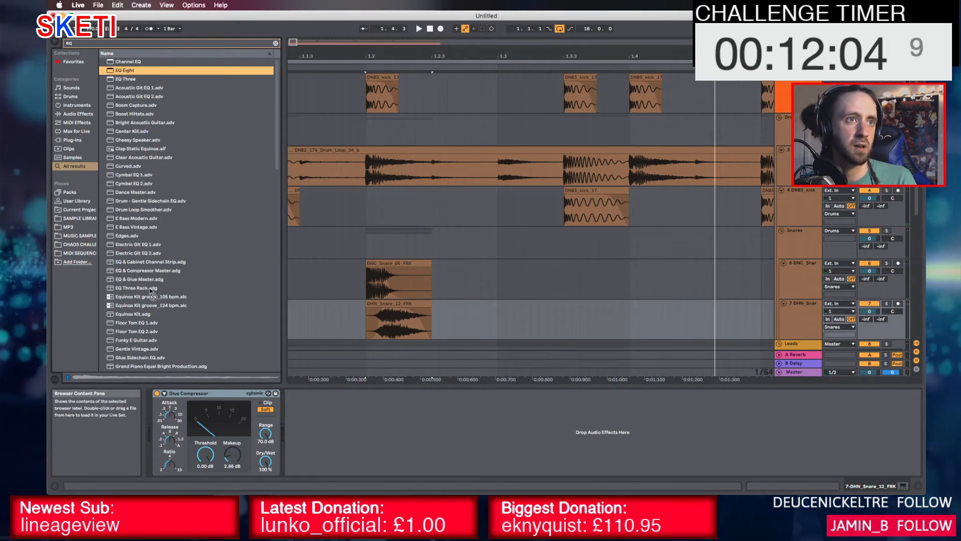
pyautogui.moveTo(150, 291); pyautogui.dragTo(154, 421)
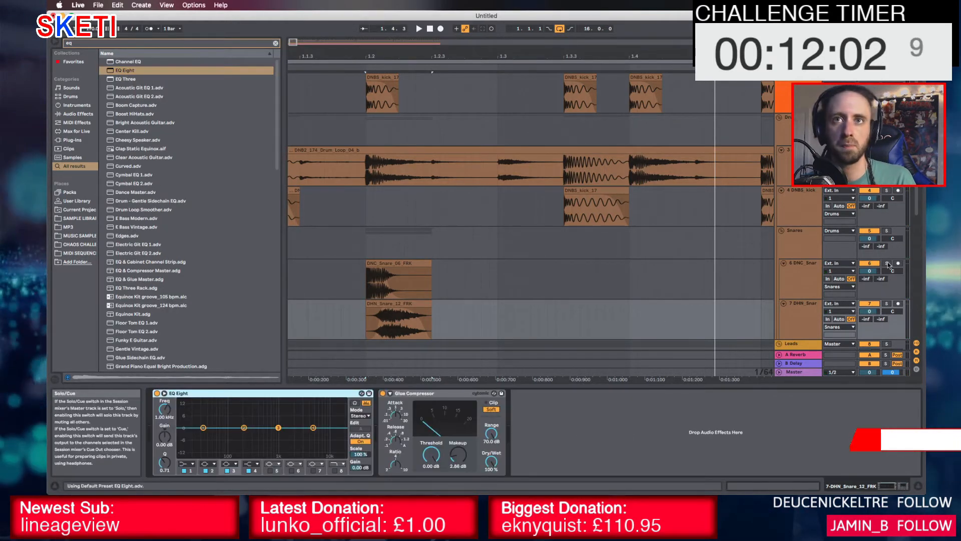
# With the DNC snare soloed, shape the EQ Eight with a low cut, a 10.8 dB boost at 2.90 kHz and a high cut
pyautogui.press('space')
pyautogui.click(187, 464)
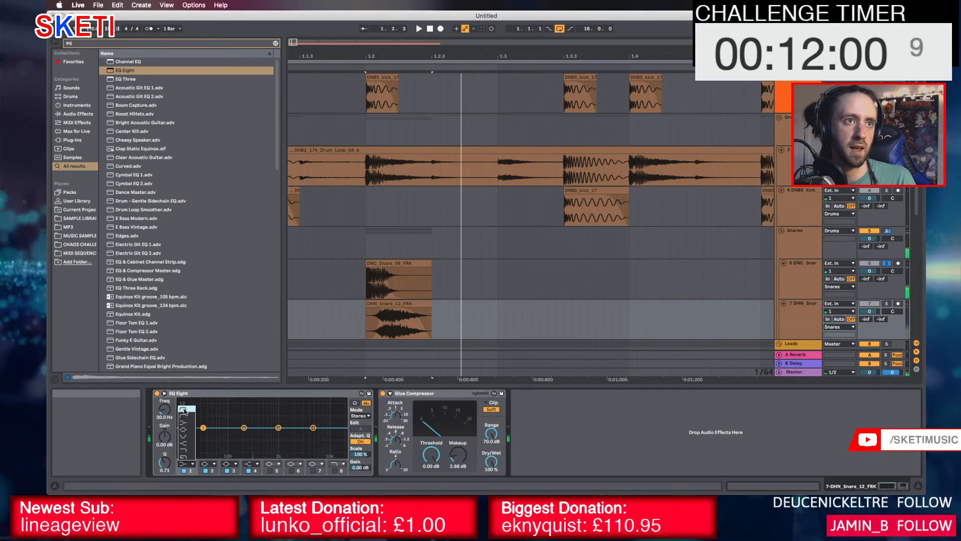
pyautogui.click(187, 407)
pyautogui.press('space')
pyautogui.press('space')
pyautogui.moveTo(203, 434); pyautogui.dragTo(302, 408)
pyautogui.click(335, 470)
pyautogui.press('space')
pyautogui.press('space')
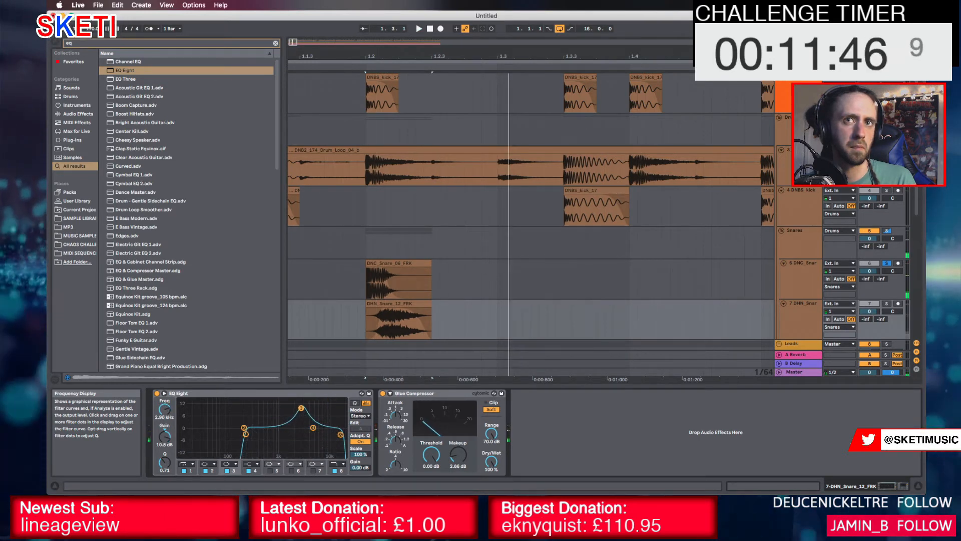
# Move the EQ Eight to the DNC snare track ahead of the Glue Compressor and set its boost to about 5.58 dB at 3.67 kHz
pyautogui.moveTo(293, 393); pyautogui.dragTo(401, 370)
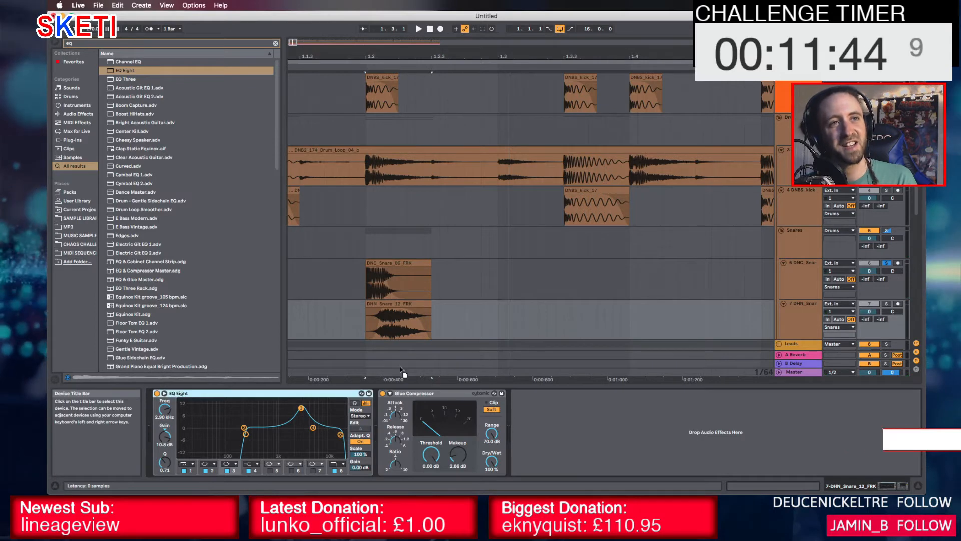
pyautogui.moveTo(550, 280); pyautogui.dragTo(546, 283)
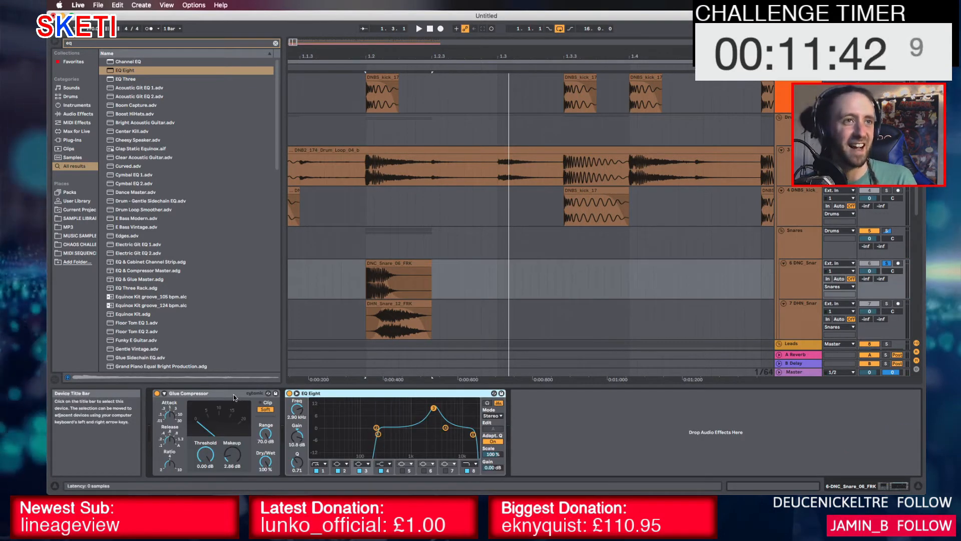
pyautogui.moveTo(234, 395); pyautogui.dragTo(523, 418)
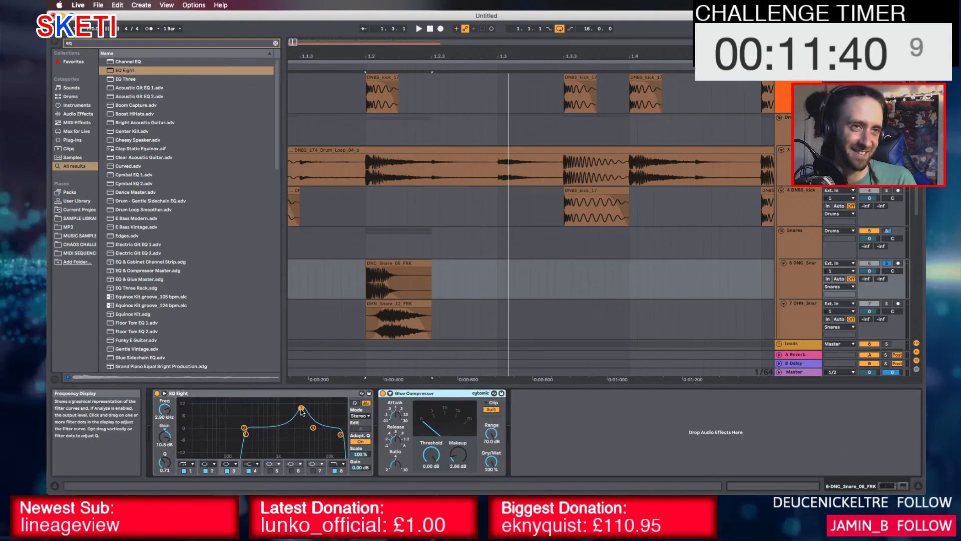
pyautogui.press('space')
pyautogui.moveTo(301, 408)
pyautogui.mouseDown()
pyautogui.moveTo(293, 411)
pyautogui.moveTo(306, 417)
pyautogui.mouseUp()
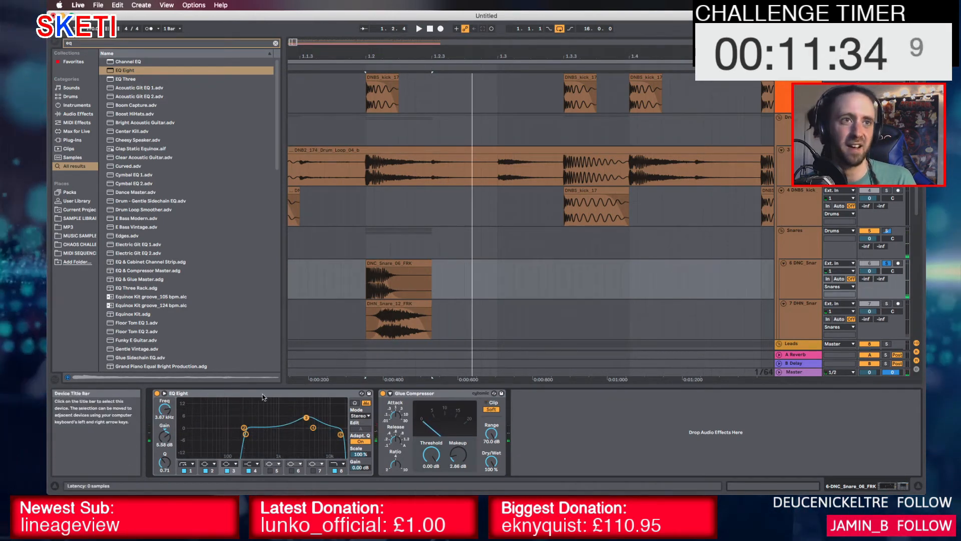
# Copy the EQ Eight to the DHN snare track ahead of its Glue Compressor, with a gentler low cut at about 728 Hz and a lowered boost
pyautogui.moveTo(435, 317); pyautogui.dragTo(435, 318)
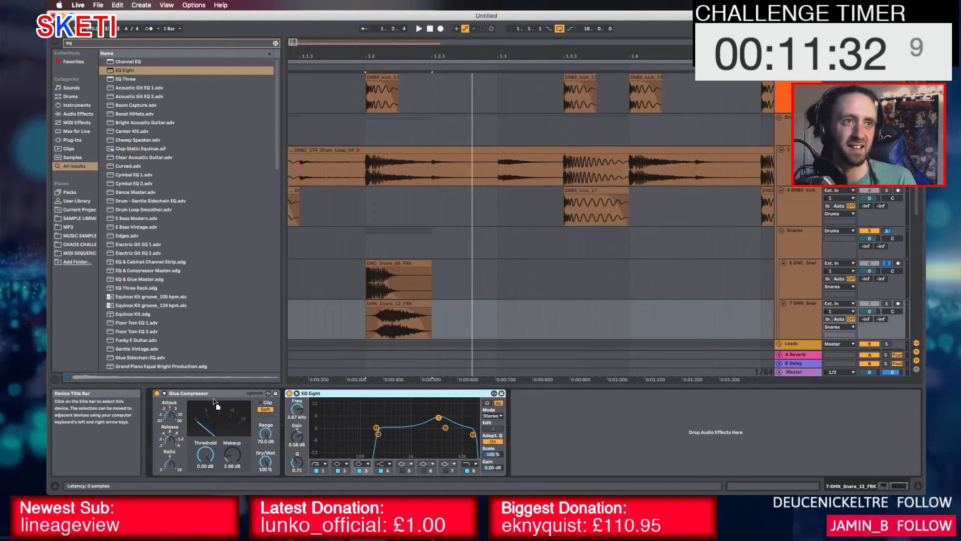
pyautogui.moveTo(215, 403); pyautogui.dragTo(158, 416)
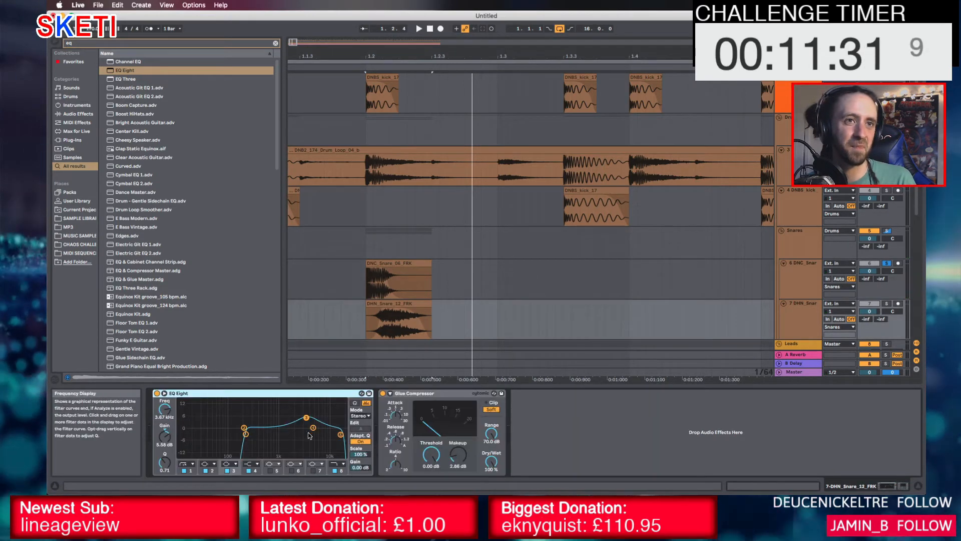
pyautogui.click(189, 466)
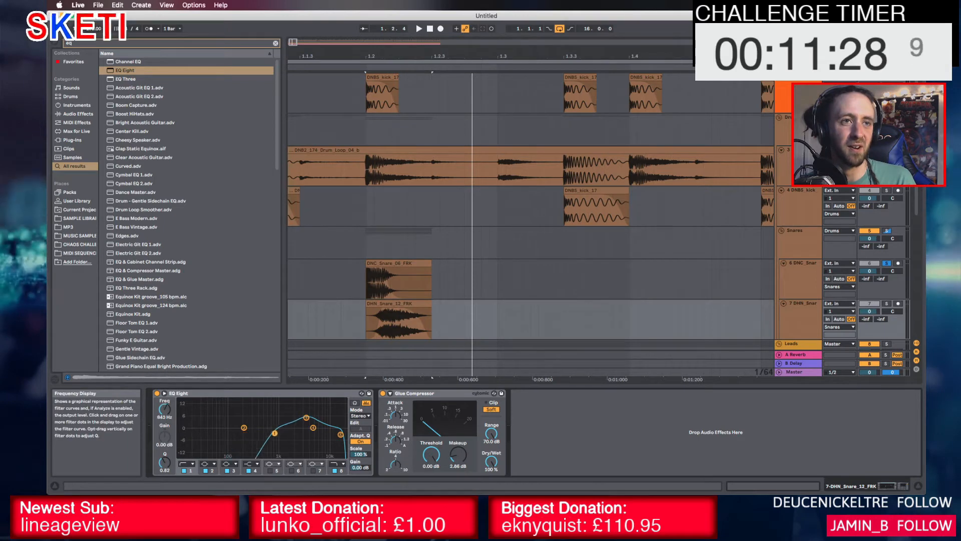
pyautogui.press('space')
pyautogui.moveTo(307, 418); pyautogui.dragTo(271, 433)
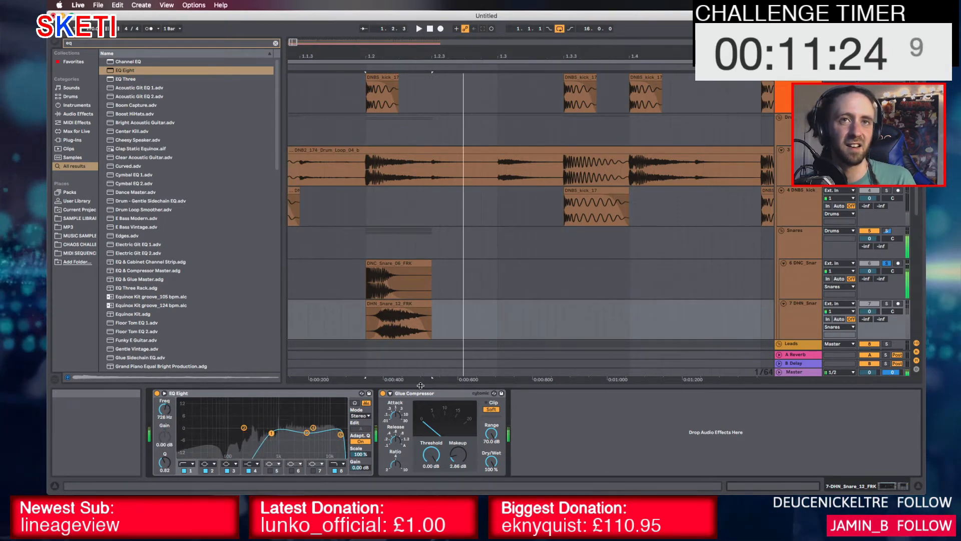
# Solo the DHN snare track and raise its EQ Eight mid band to about 3.10 dB at 3.63 kHz during playback
pyautogui.click(892, 266)
pyautogui.click(887, 303)
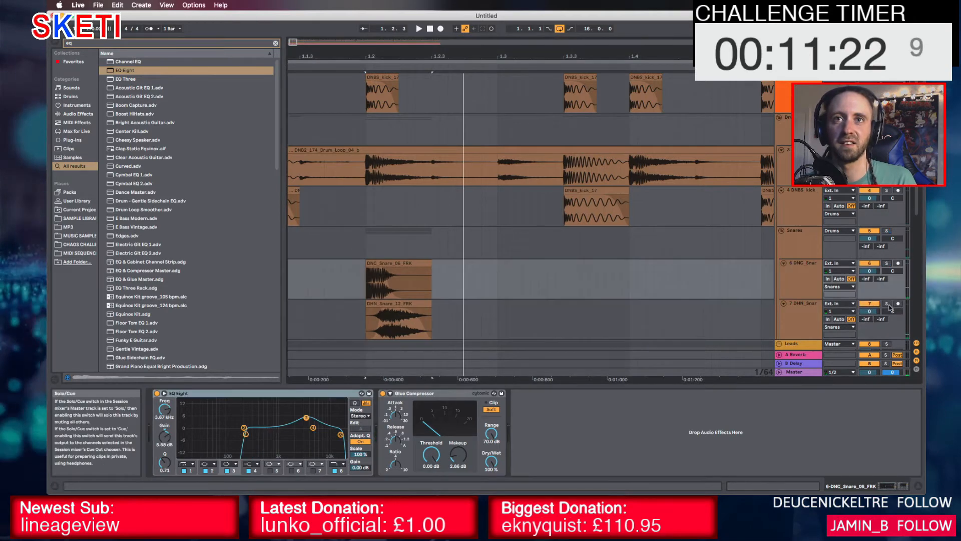
pyautogui.click(782, 311)
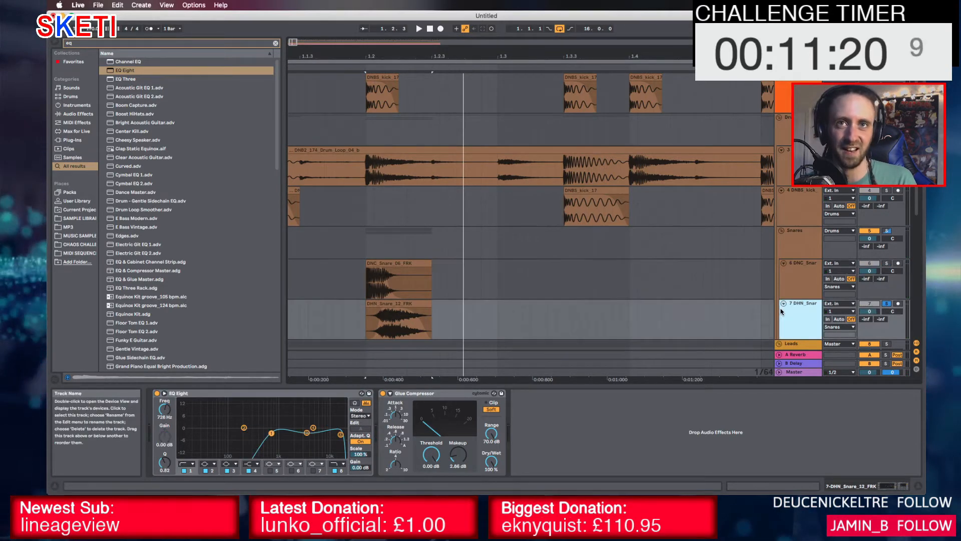
pyautogui.press('space')
pyautogui.moveTo(308, 434); pyautogui.dragTo(308, 422)
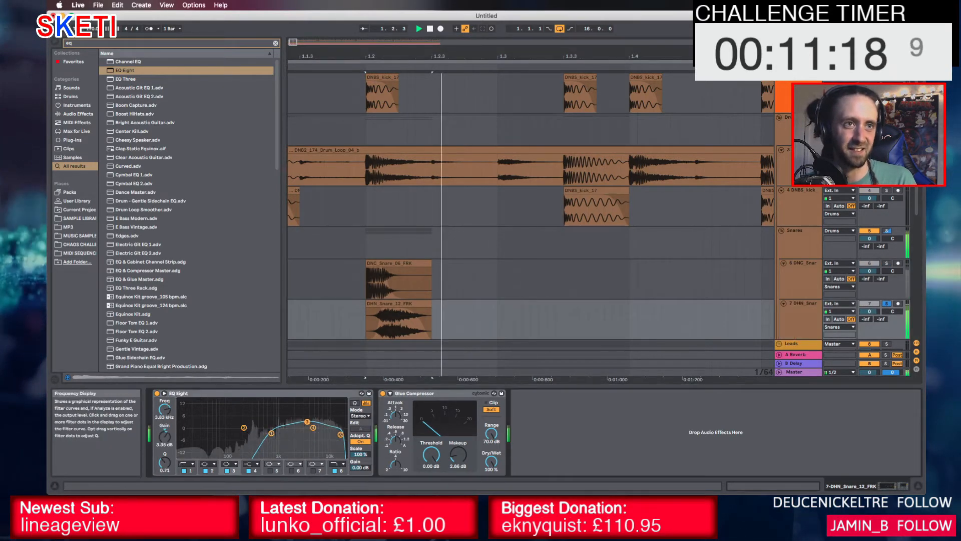
pyautogui.press('space')
# Reactivate both snare tracks and solo the whole Snares group to hear the layers together
pyautogui.click(870, 304)
pyautogui.click(870, 263)
pyautogui.click(887, 231)
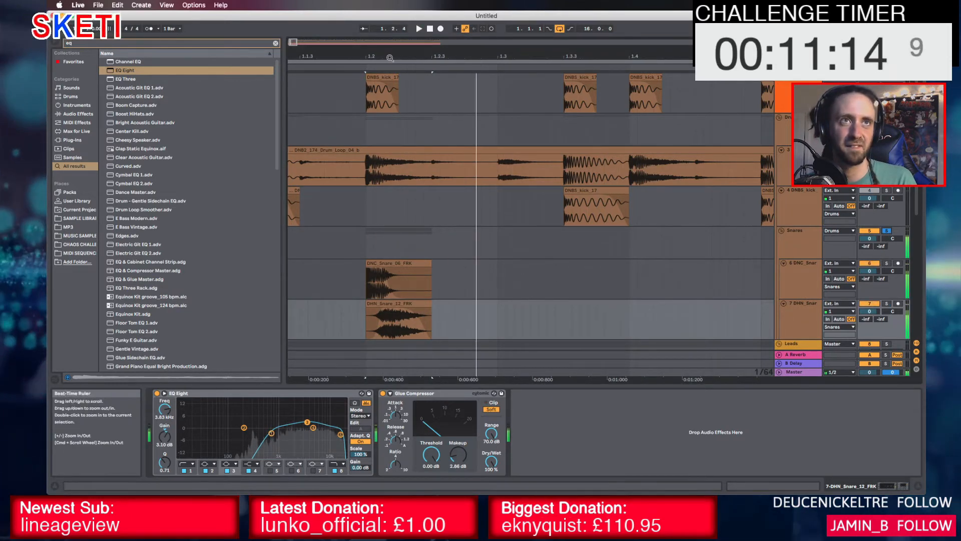
# Select the half bar from 1.2 on both snare tracks and duplicate it seven times to cover the first four bars
pyautogui.moveTo(388, 56); pyautogui.dragTo(388, 32)
pyautogui.click(369, 260)
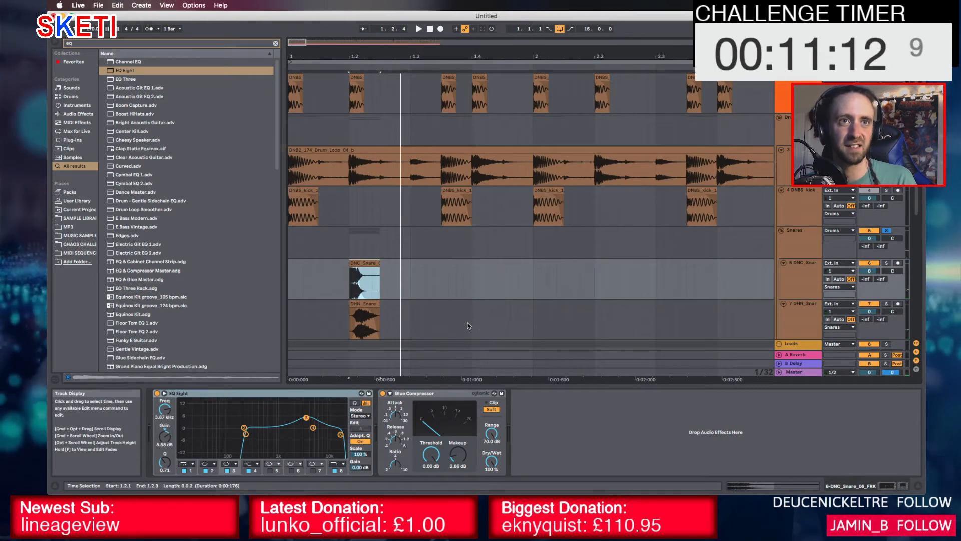
pyautogui.keyDown('shift'); pyautogui.click(468, 322); pyautogui.keyUp('shift')
pyautogui.press('super+d')
pyautogui.press('super+d')
pyautogui.press('super+d')
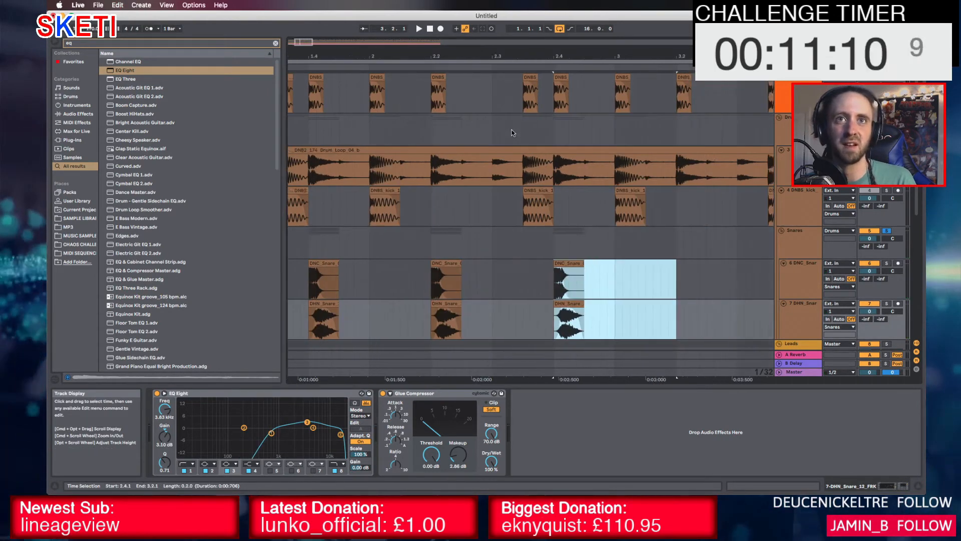
pyautogui.press('super+d')
pyautogui.press('super+d')
pyautogui.press('super+d')
pyautogui.press('super+d')
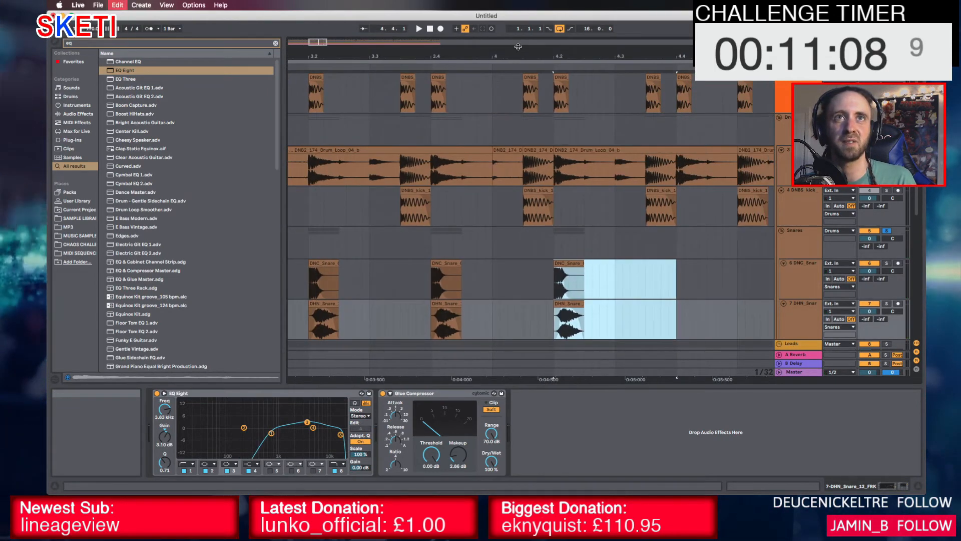
# Select the first four bars of both snare tracks and duplicate them three times to reach bar 17
pyautogui.moveTo(519, 49); pyautogui.dragTo(501, 16)
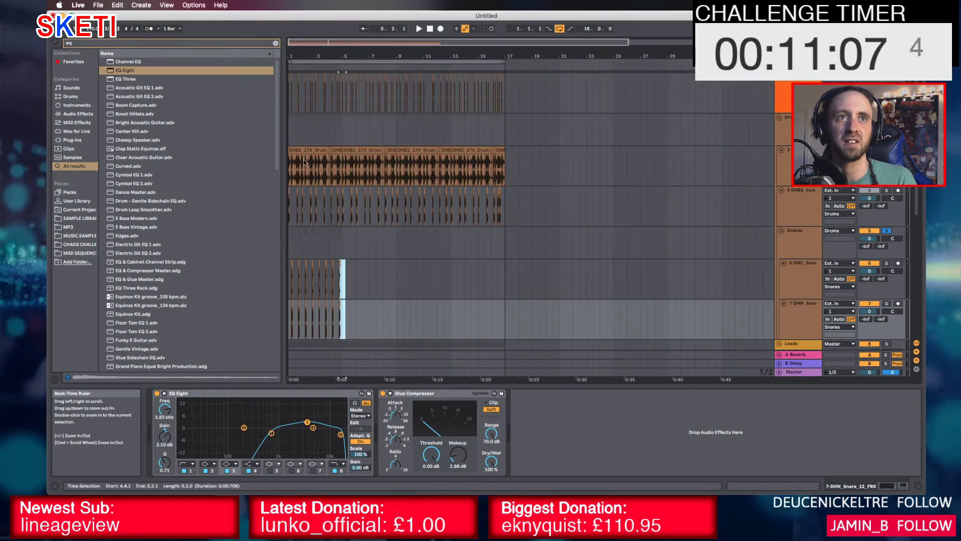
pyautogui.click(289, 273)
pyautogui.keyDown('shift'); pyautogui.click(344, 315); pyautogui.keyUp('shift')
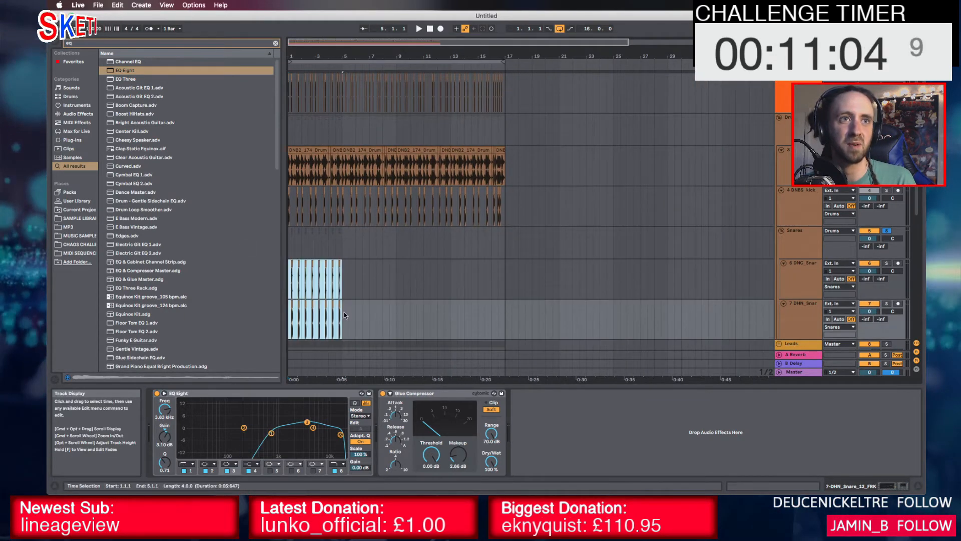
pyautogui.press('super+d')
pyautogui.press('super+d')
pyautogui.press('super+d')
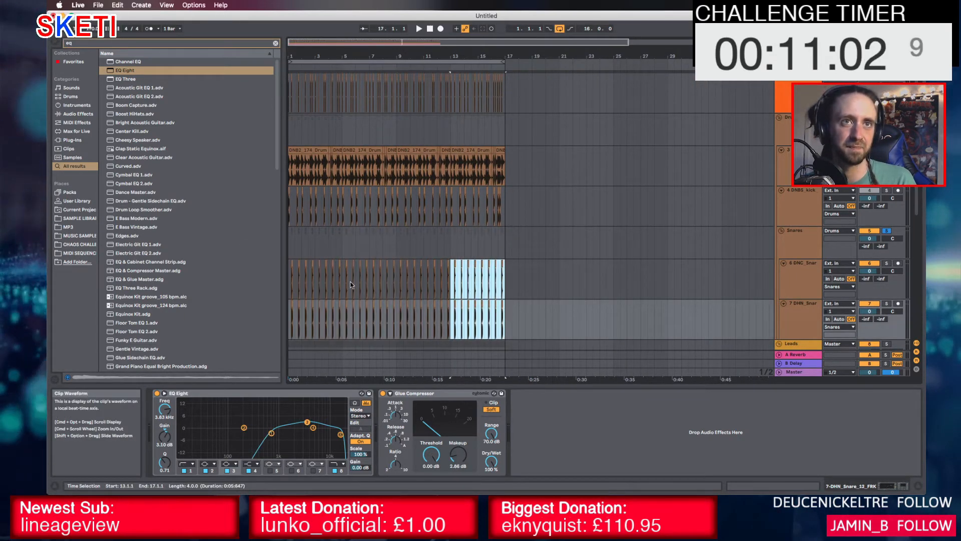
# Play the arrangement from bar 1 and review the snares alongside the other drum and melody tracks
pyautogui.click(289, 263)
pyautogui.press('space')
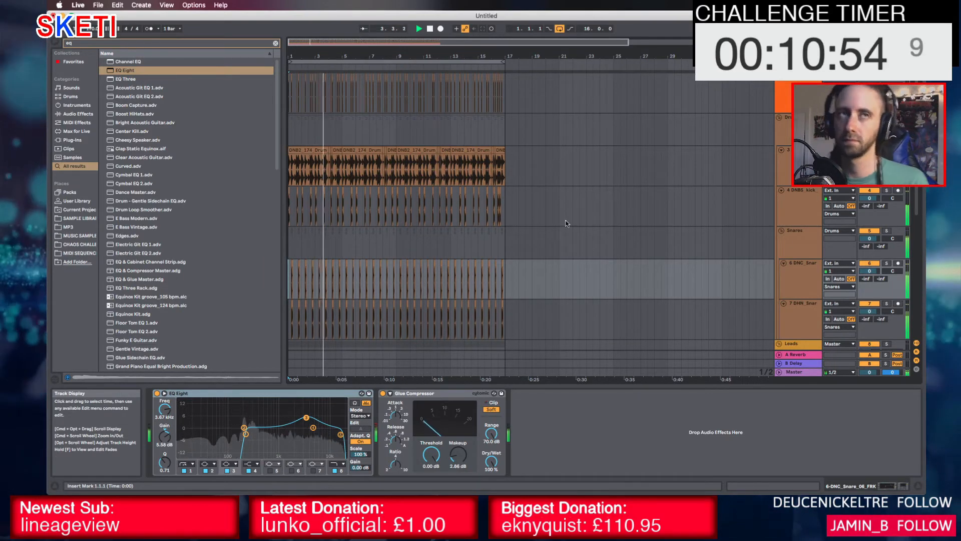
pyautogui.scroll(-2, 554, 233)
pyautogui.scroll(-2, 554, 233)
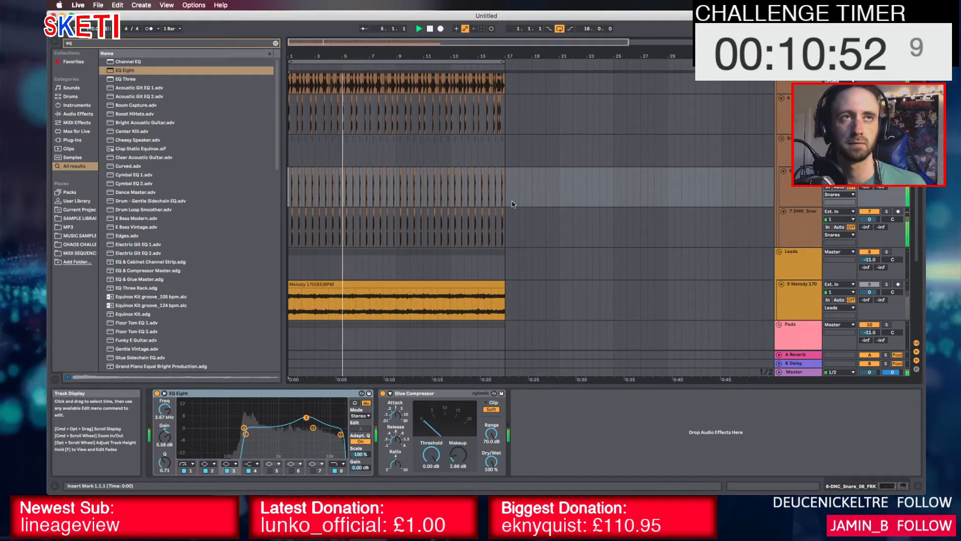
pyautogui.moveTo(348, 45); pyautogui.dragTo(348, 73)
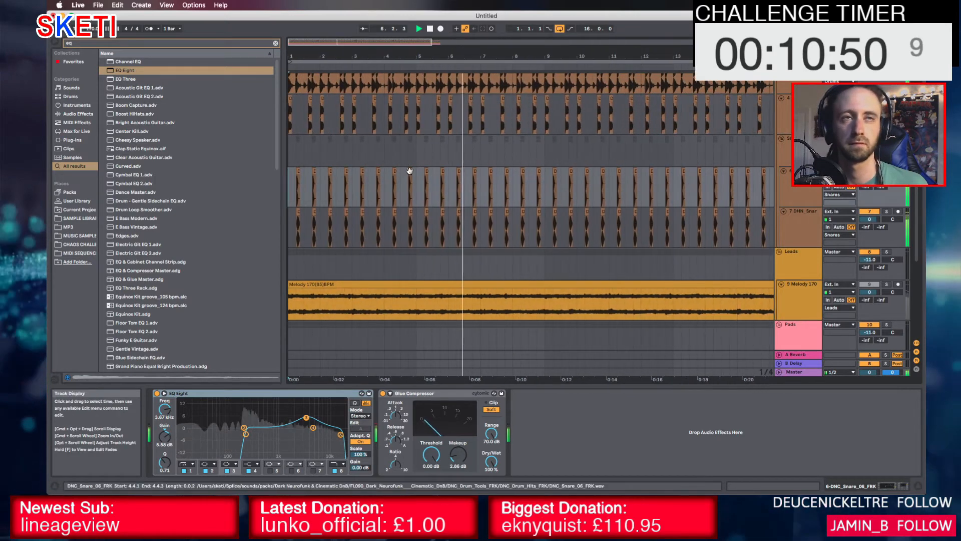
# Stop playback and fold the Drums and Pads groups to reach the empty MIDI track
pyautogui.press('space')
pyautogui.scroll(4, 622, 237)
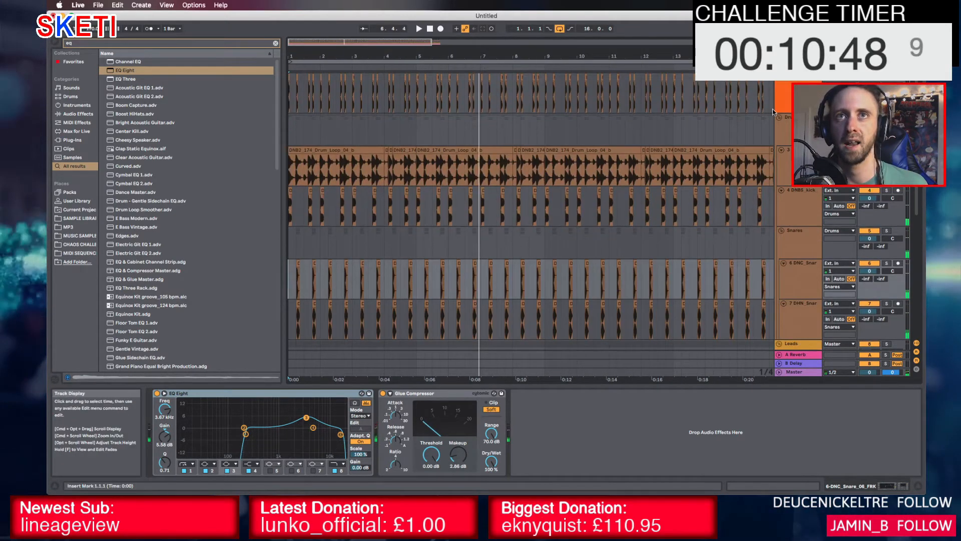
pyautogui.click(780, 119)
pyautogui.click(887, 117)
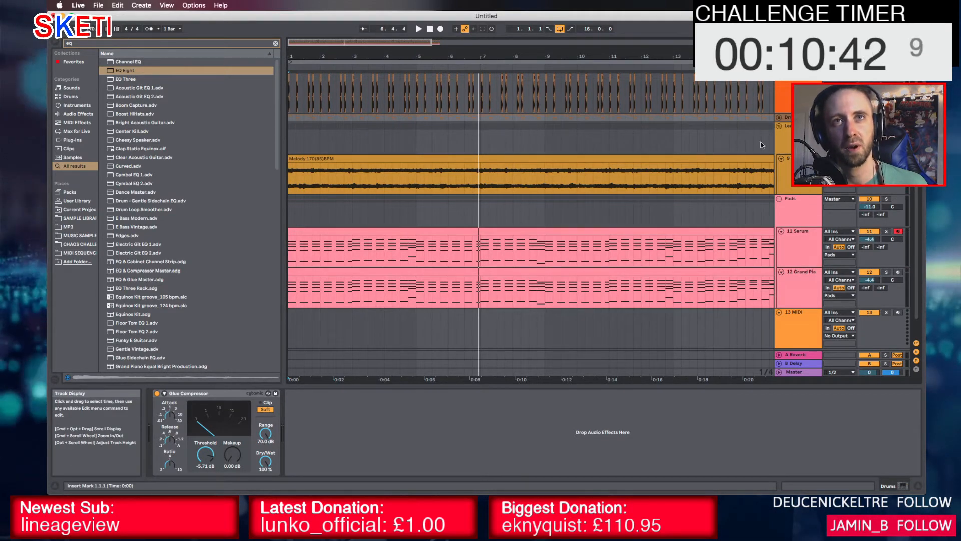
pyautogui.click(779, 199)
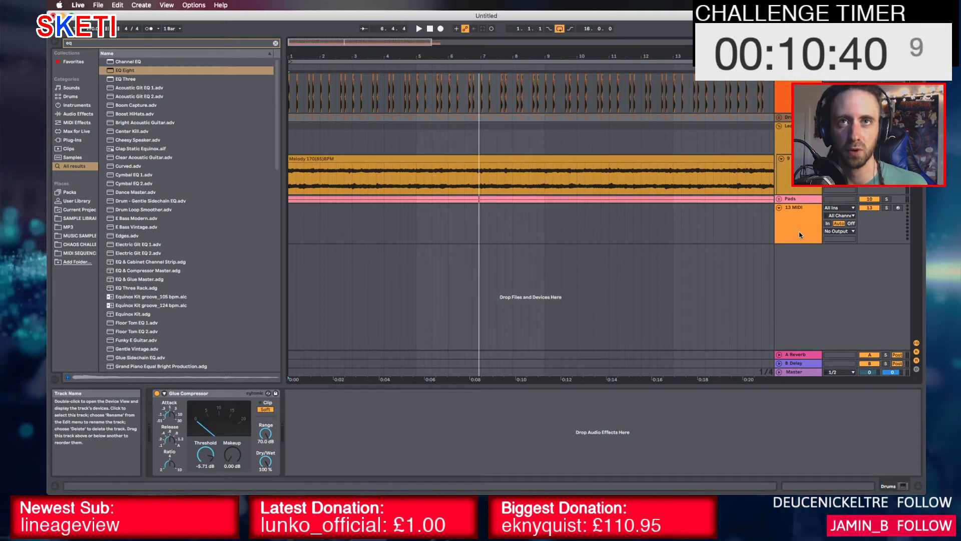
# Search the browser for Serum and load the instrument on the empty MIDI track
pyautogui.click(800, 235)
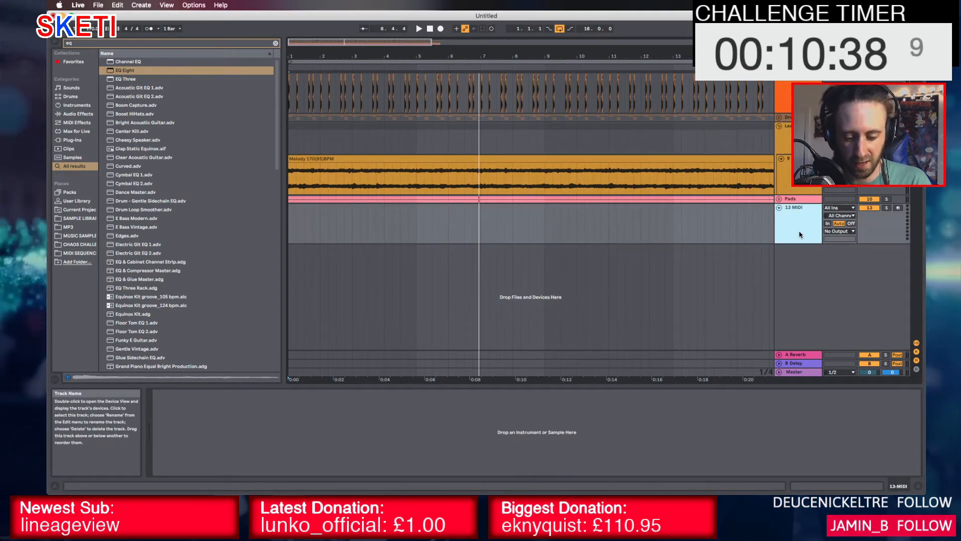
pyautogui.press('super+f')
pyautogui.write('sa')
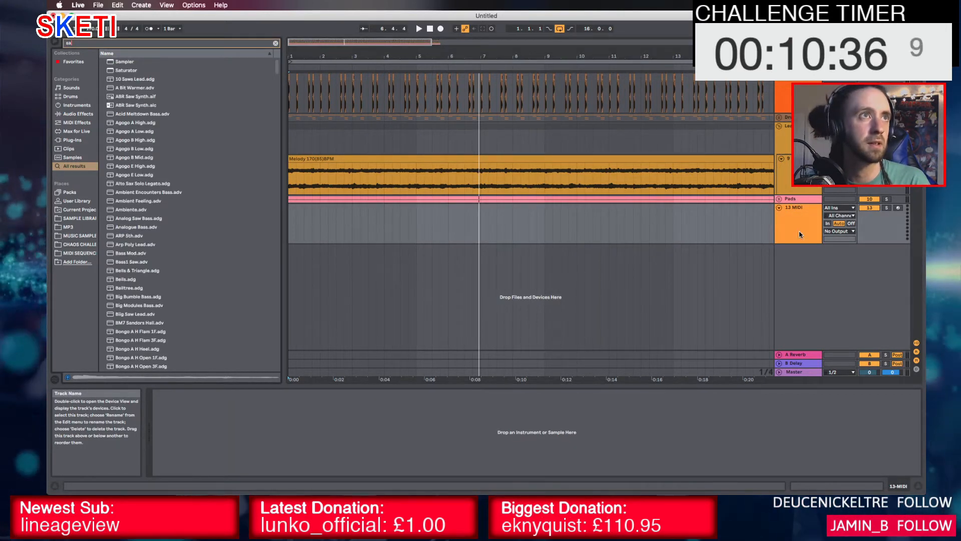
pyautogui.press('BackSpace')
pyautogui.write('er')
pyautogui.click(123, 123)
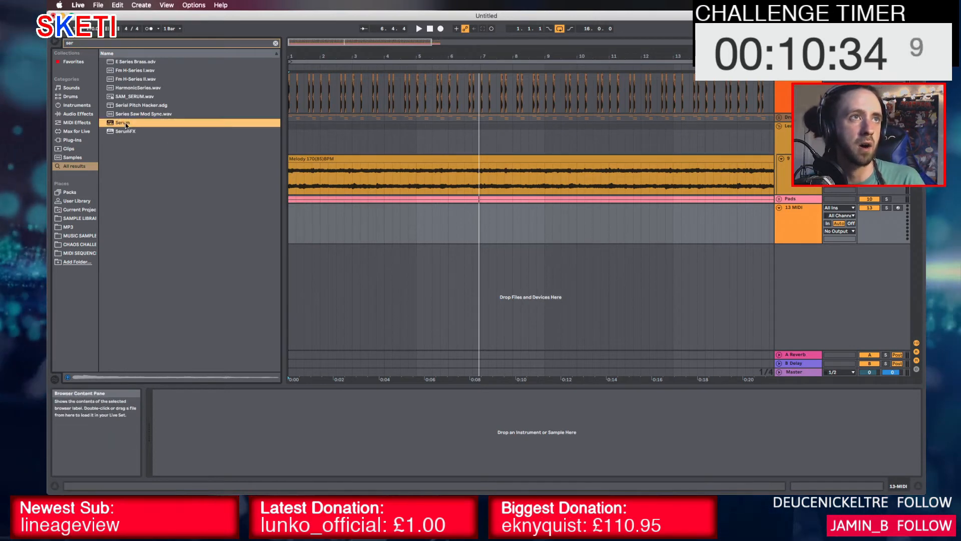
pyautogui.press('Return')
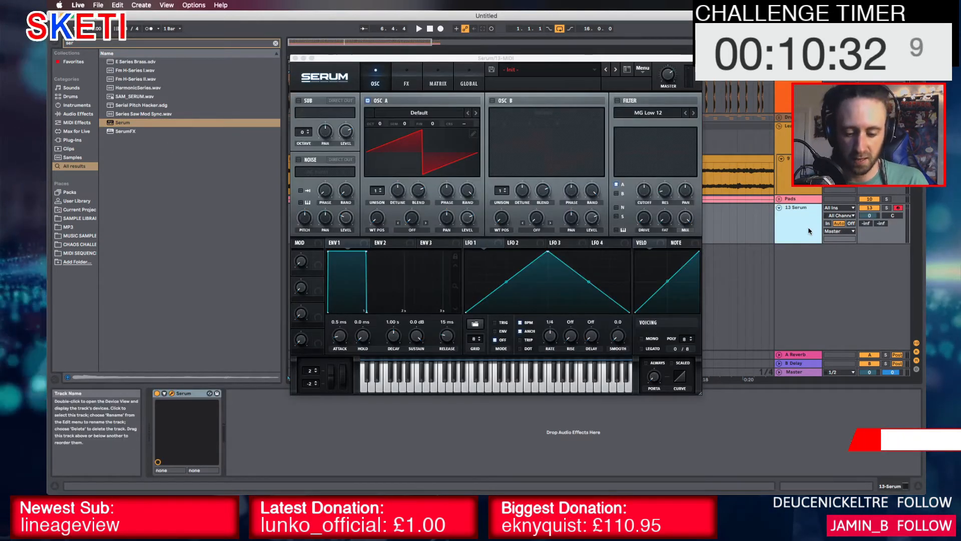
# Group the Serum track, name the group Bass, and load the Side Chain Group input rack on it
pyautogui.press('super+g')
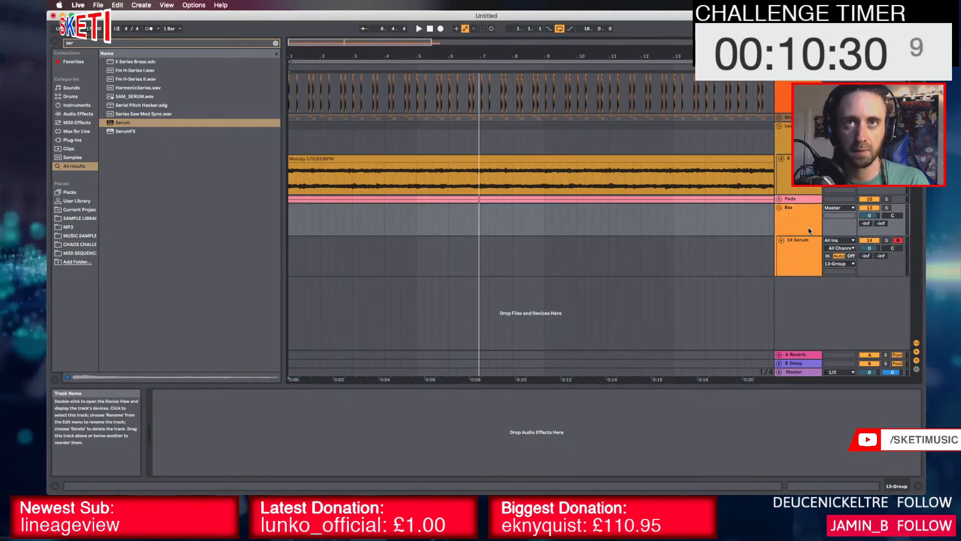
pyautogui.press('super+f')
pyautogui.write('side')
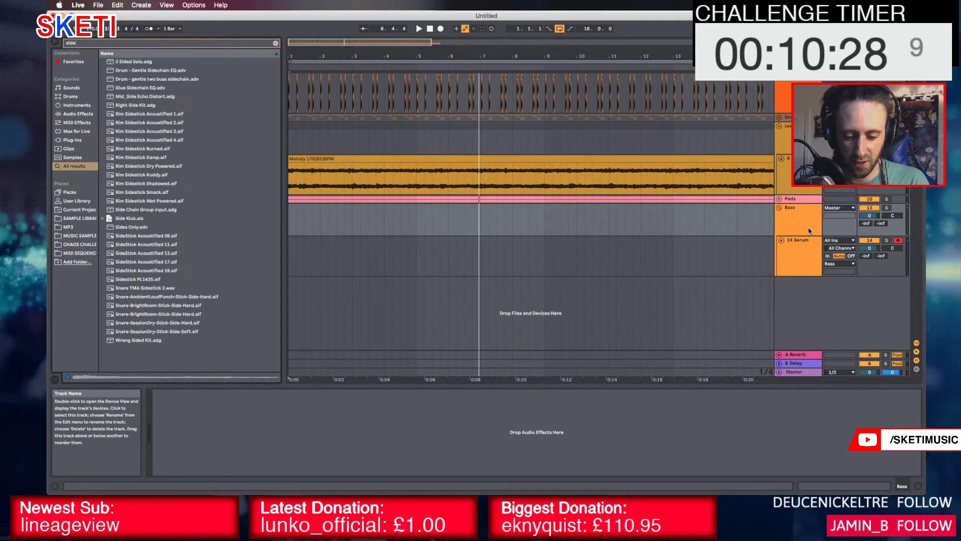
pyautogui.write(' cha')
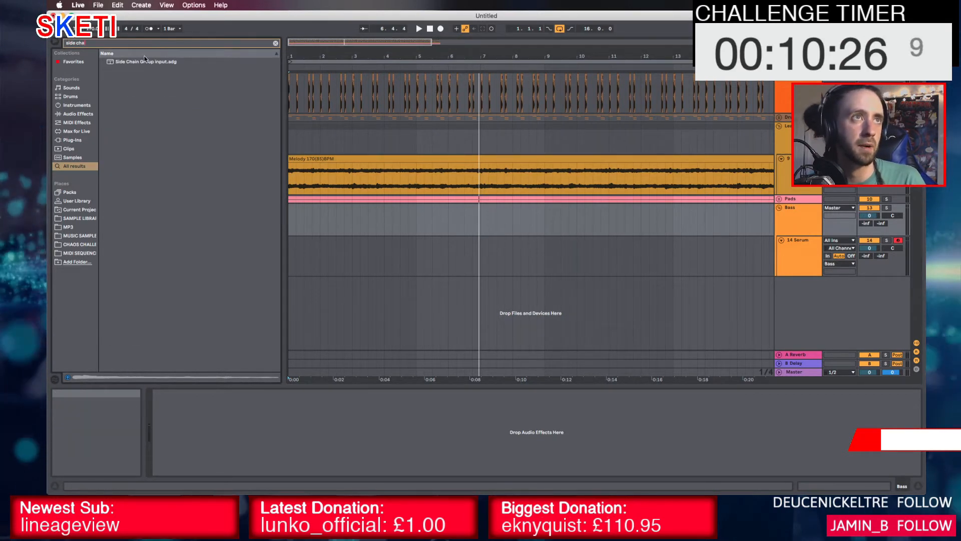
pyautogui.moveTo(140, 62); pyautogui.dragTo(381, 212)
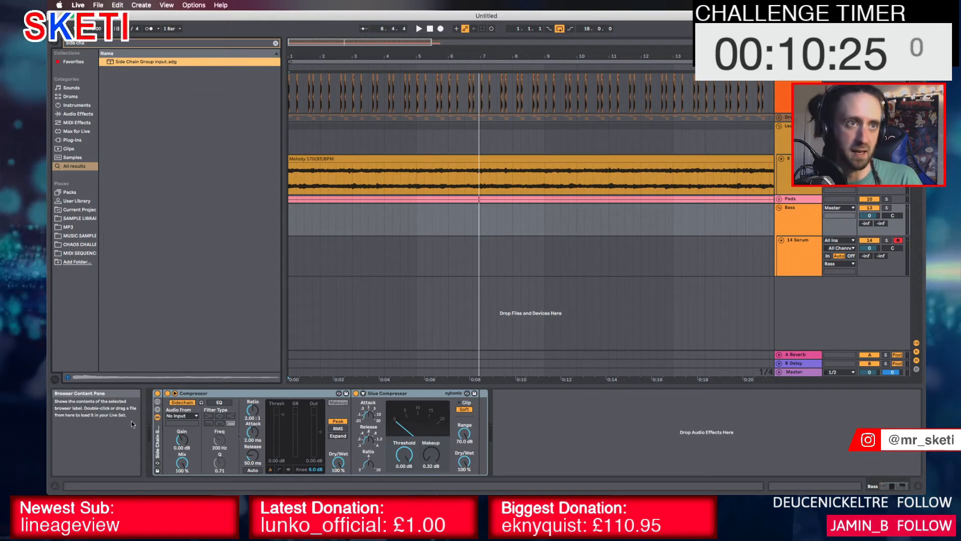
# Sidechain the Bass group's Compressor to kick track 1 with a 5:1 ratio and a -19 dB threshold
pyautogui.click(187, 417)
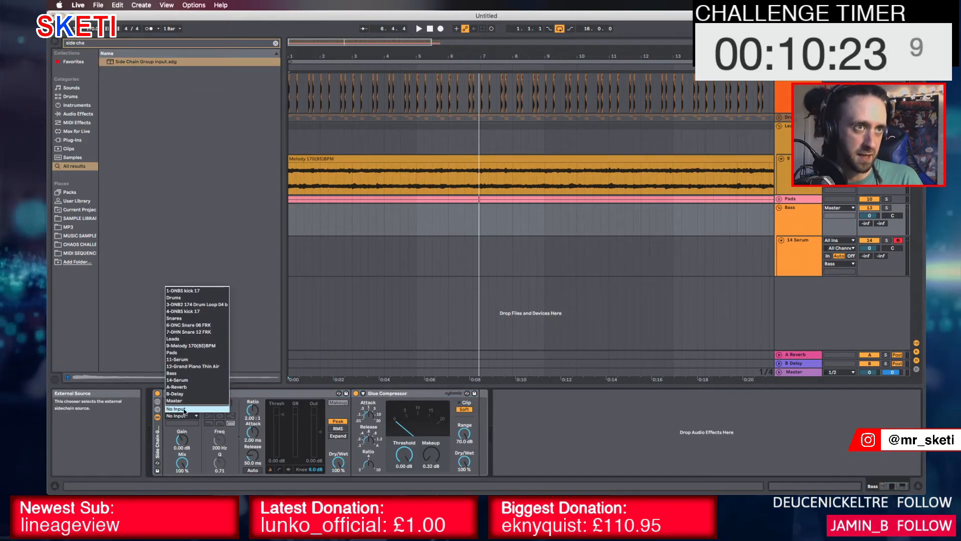
pyautogui.click(183, 290)
pyautogui.moveTo(254, 418); pyautogui.dragTo(254, 401)
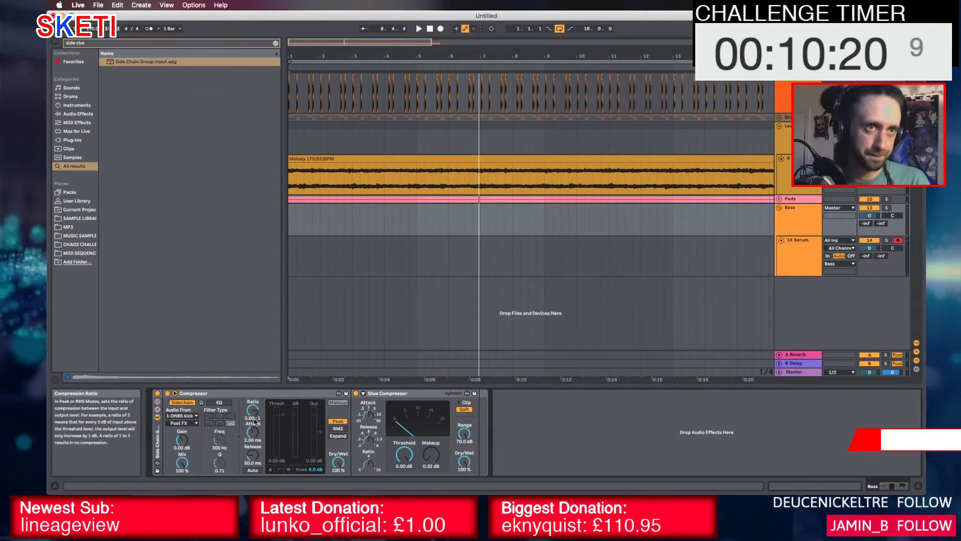
pyautogui.click(289, 470)
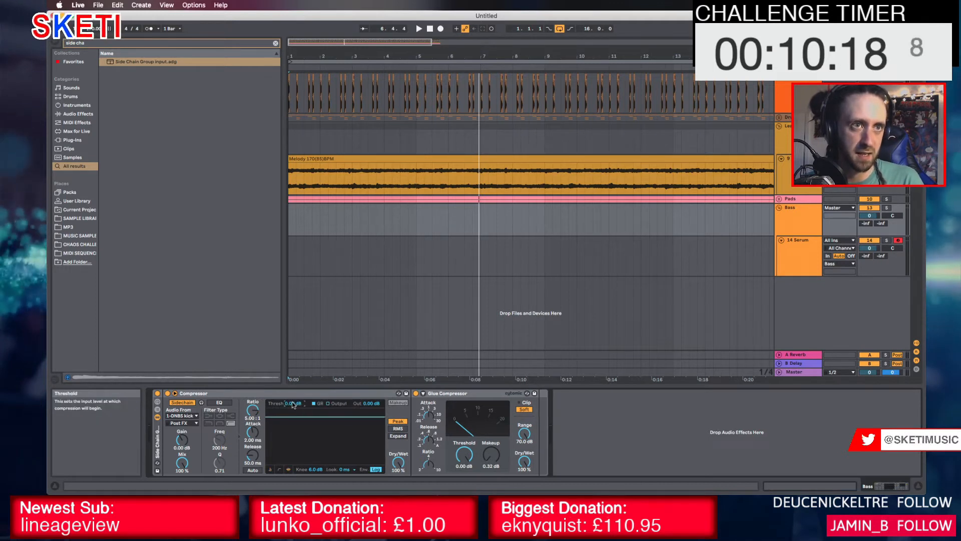
pyautogui.press('Return')
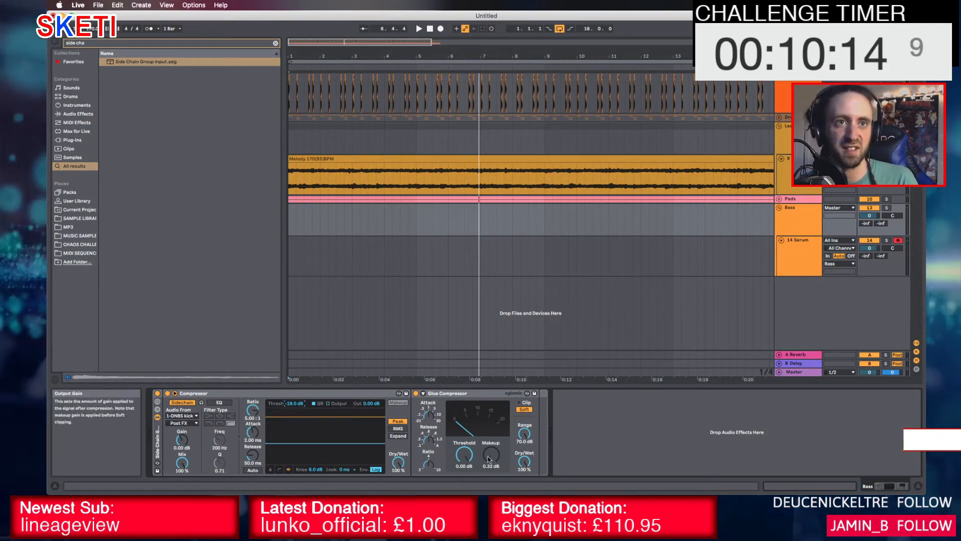
pyautogui.click(805, 256)
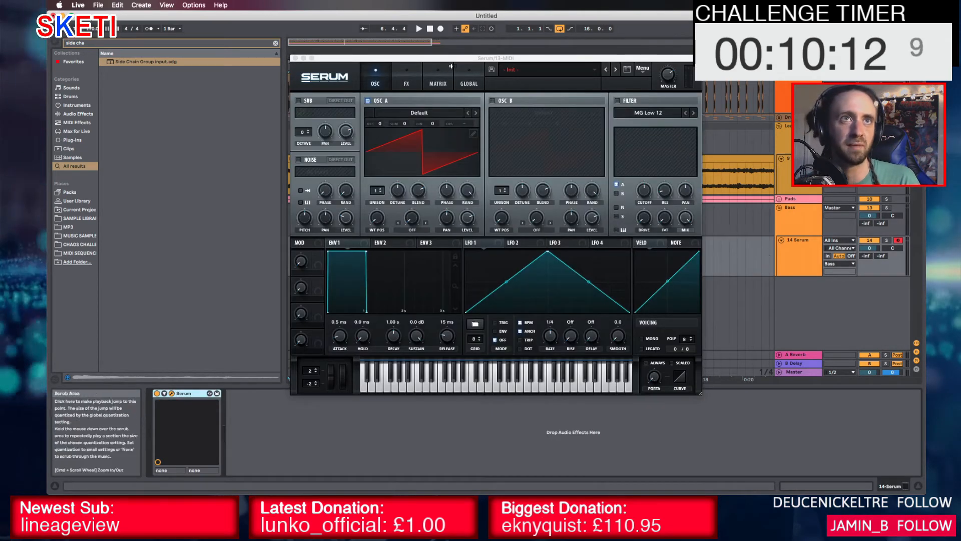
pyautogui.moveTo(502, 59); pyautogui.dragTo(371, 74)
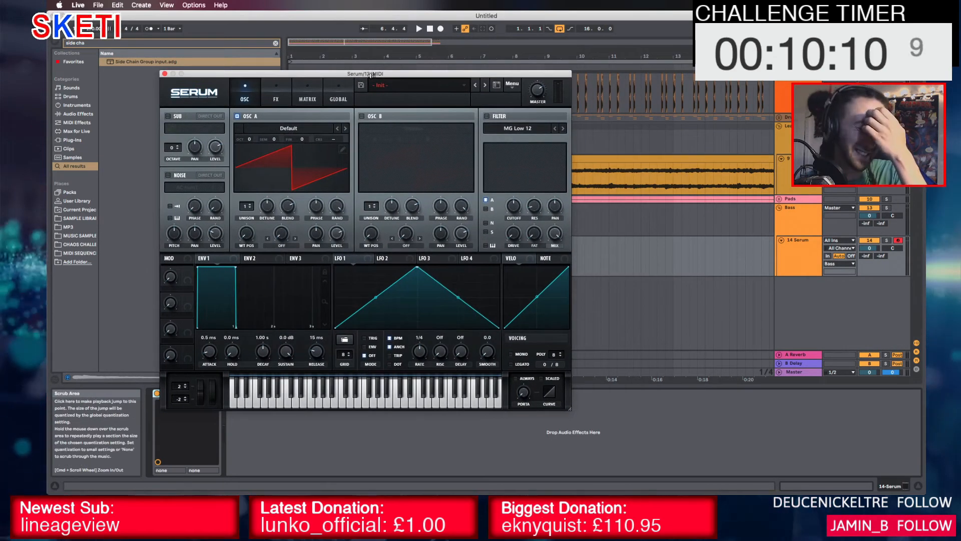
pyautogui.click(412, 85)
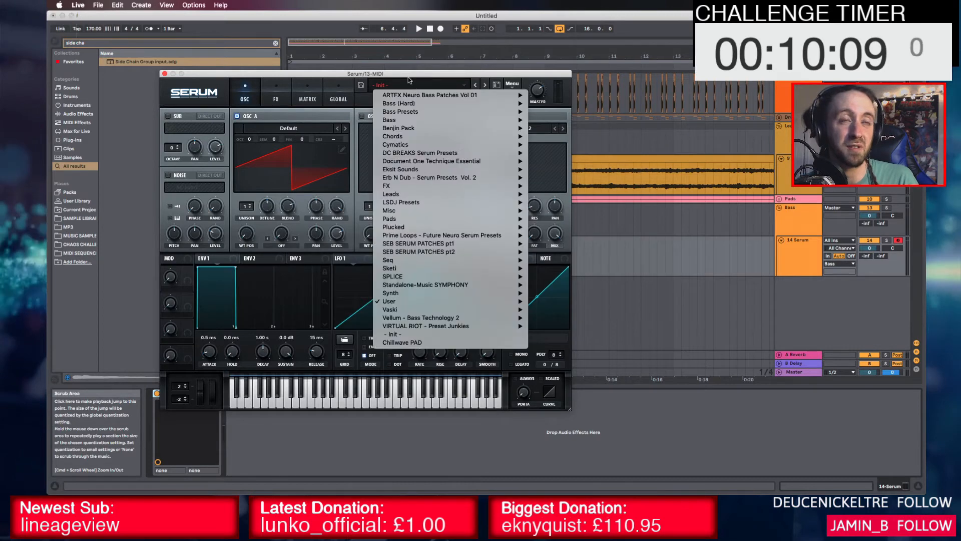
pyautogui.click(170, 72)
pyautogui.click(165, 74)
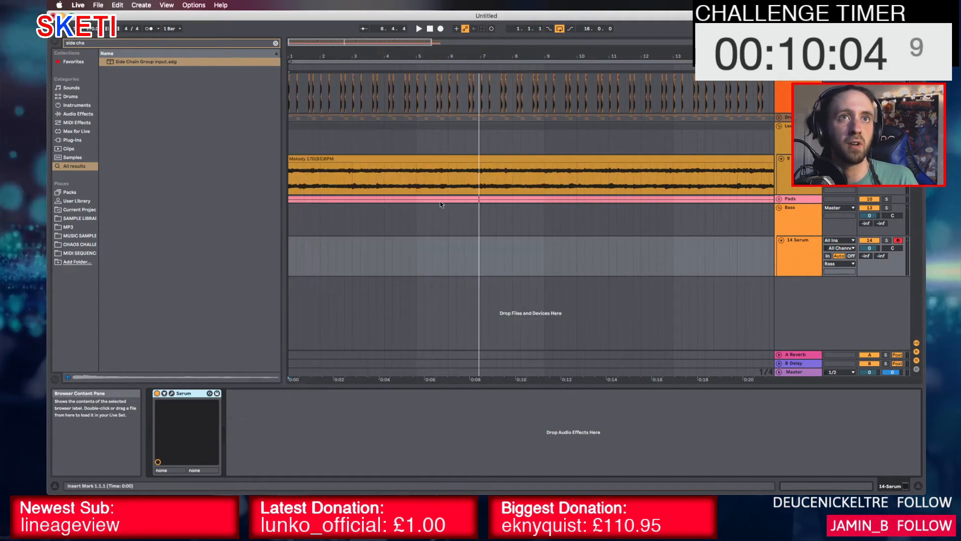
# Unfold the Pads group and copy the 16-bar Grand Piano clip to bar 1 of the bass Serum track
pyautogui.click(478, 205)
pyautogui.click(779, 200)
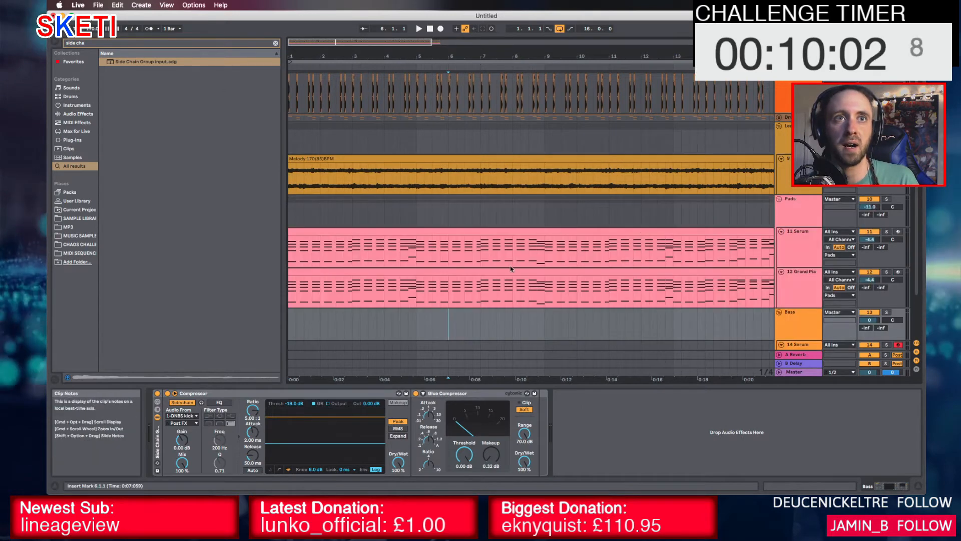
pyautogui.click(444, 298)
pyautogui.scroll(-3, 444, 319)
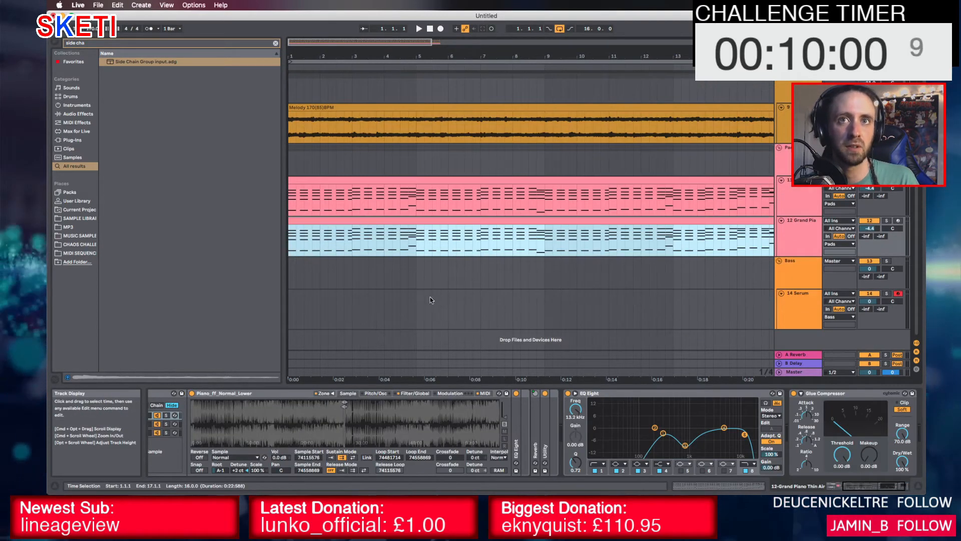
pyautogui.click(298, 314)
pyautogui.press('super+v')
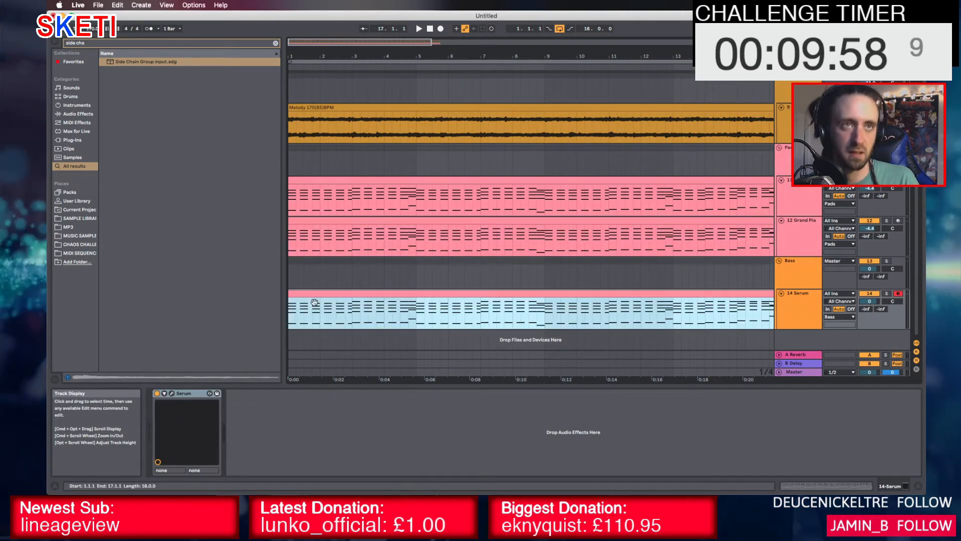
# Delete the upper chord notes from the copied bass clip, keeping only the lowest root notes
pyautogui.doubleClick(459, 293)
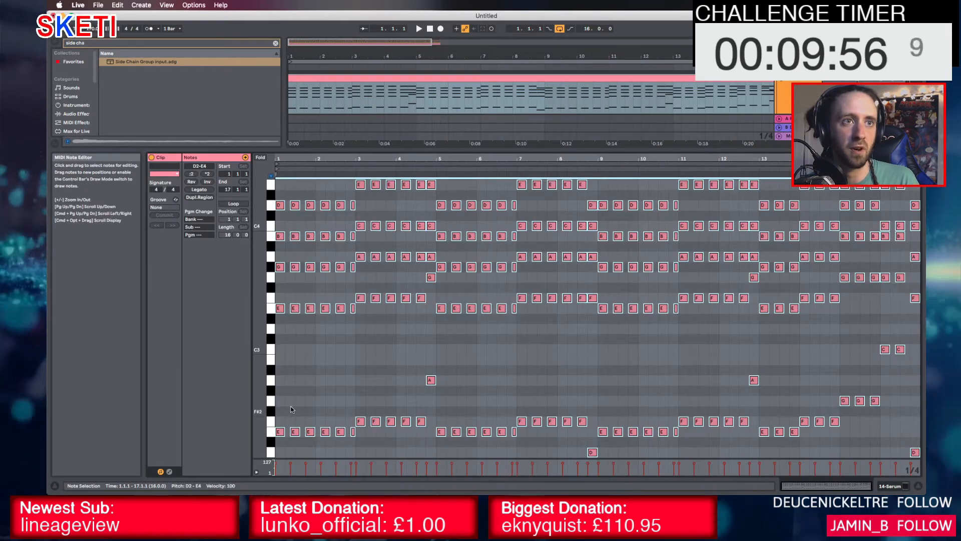
pyautogui.moveTo(280, 371); pyautogui.dragTo(922, 457)
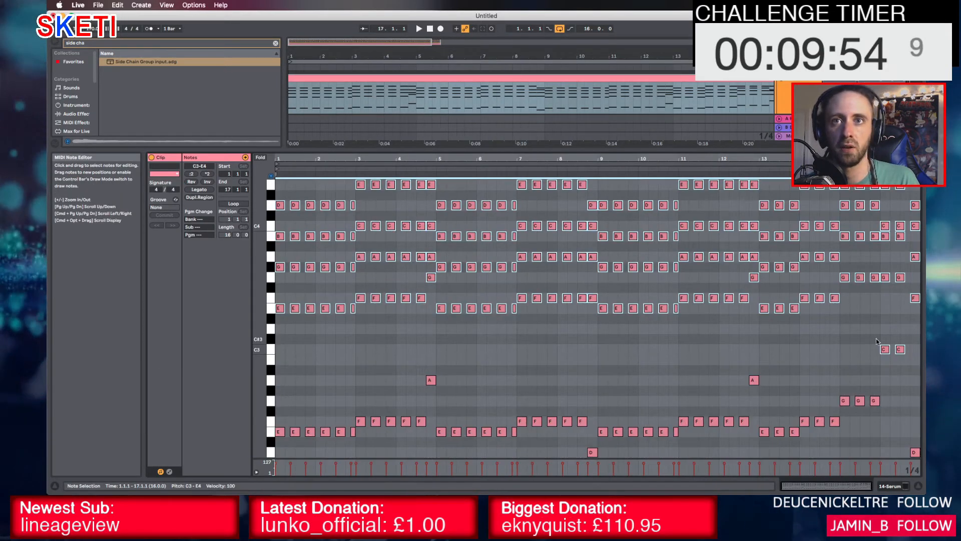
pyautogui.moveTo(875, 336); pyautogui.dragTo(908, 360)
pyautogui.press('Delete')
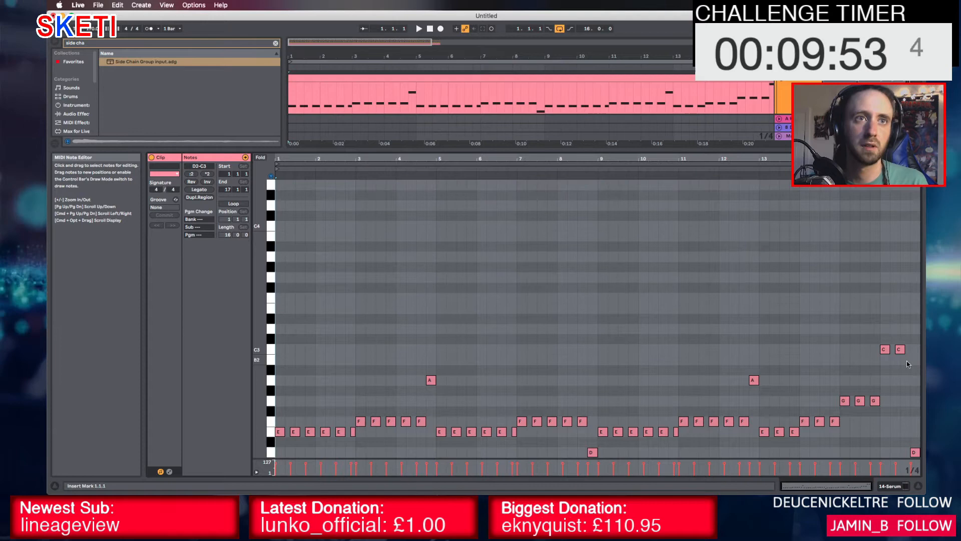
pyautogui.click(918, 488)
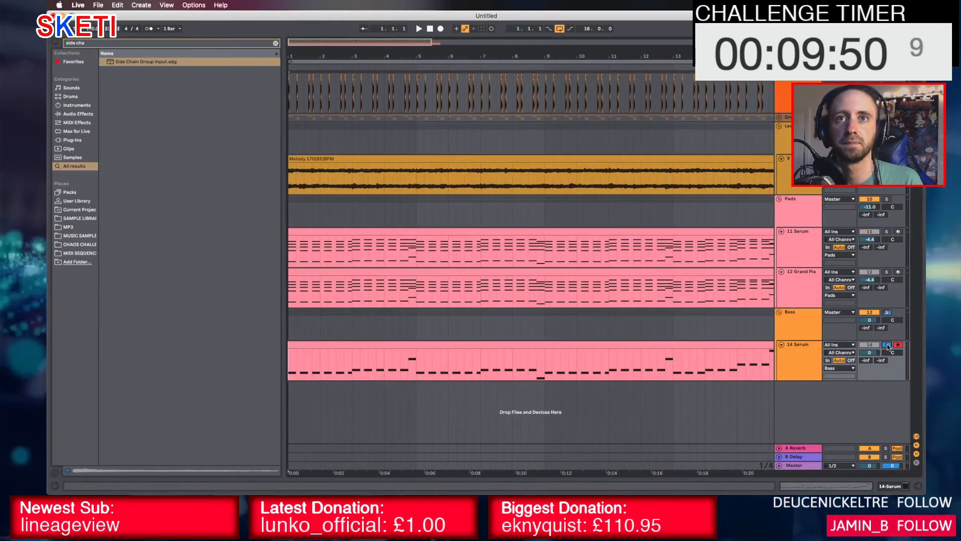
# Solo the bass Serum track and transpose all notes in its clip down one octave
pyautogui.doubleClick(808, 357)
pyautogui.press('space')
pyautogui.doubleClick(579, 314)
pyautogui.click(417, 339)
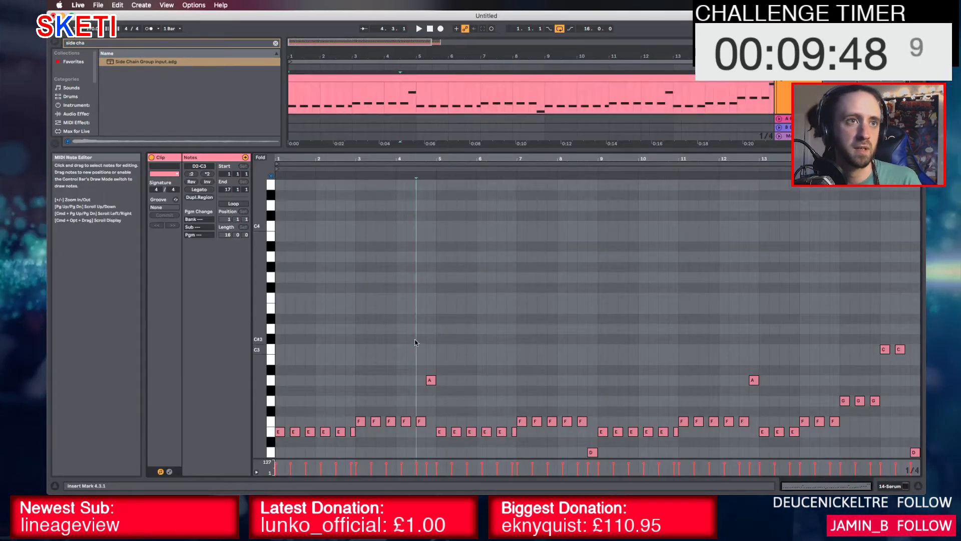
pyautogui.press('super+a')
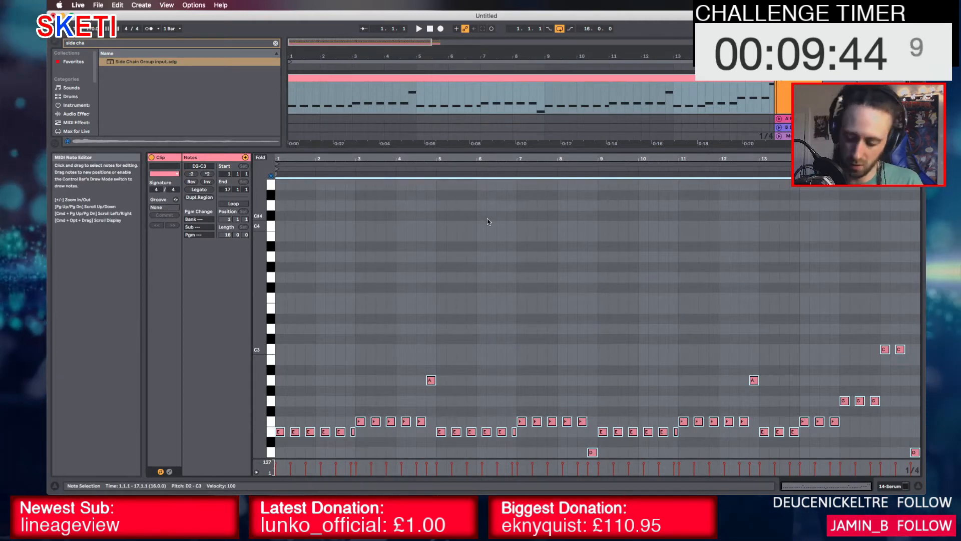
pyautogui.hotkey('shift', 'Down')
pyautogui.click(918, 485)
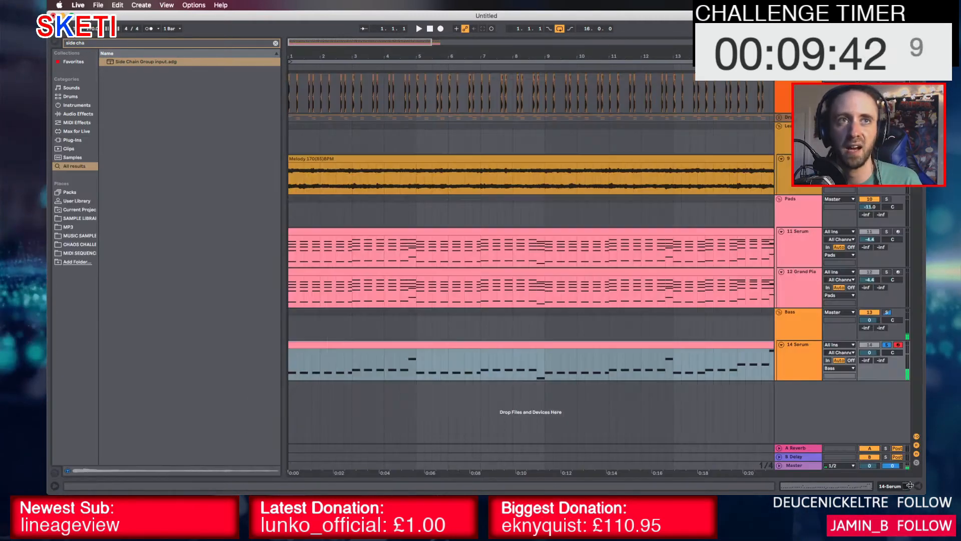
# Play the bass line and audition the Eksit Neurofunk Serum Pack 04 presets BASS - Wob Honk and BASS - Syncy Wob Bum
pyautogui.doubleClick(815, 364)
pyautogui.press('space')
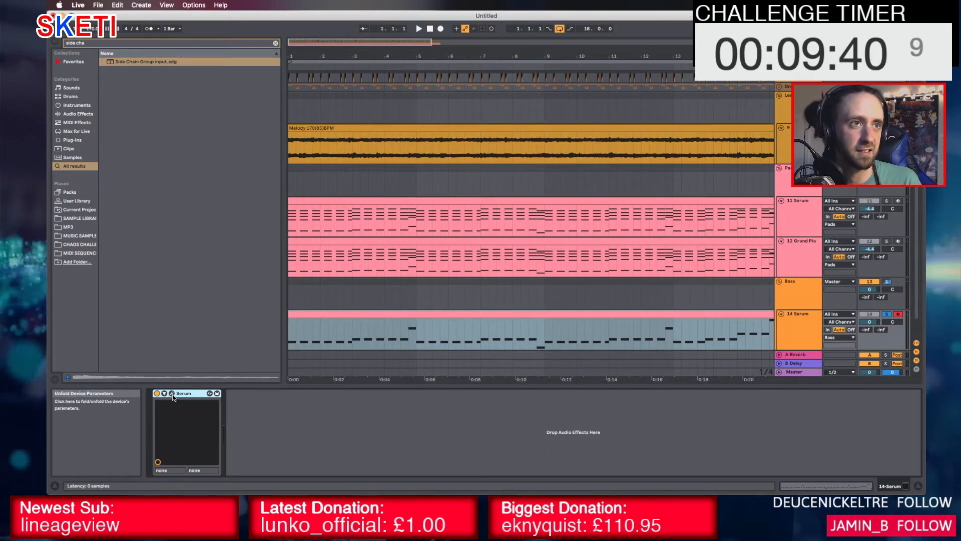
pyautogui.click(171, 393)
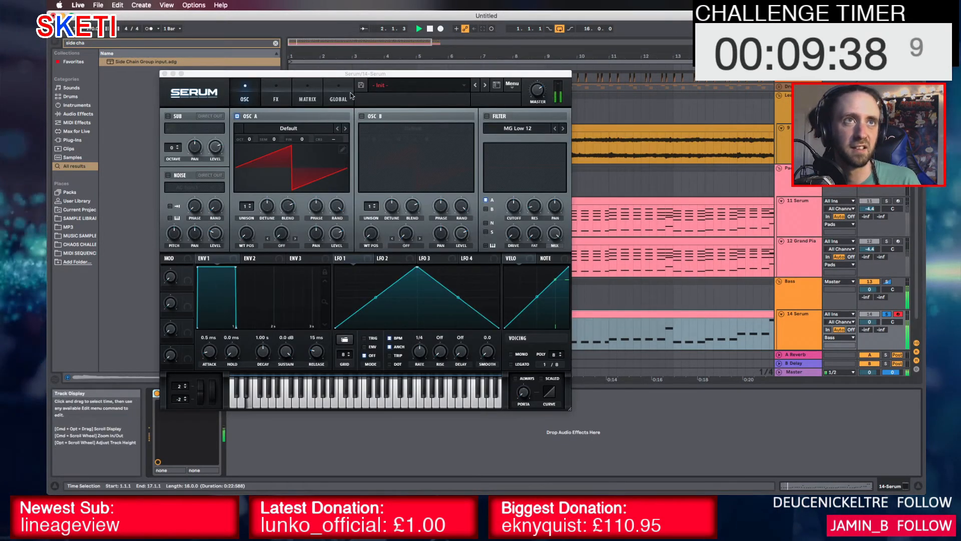
pyautogui.click(422, 87)
pyautogui.moveTo(426, 169)
pyautogui.moveTo(585, 178)
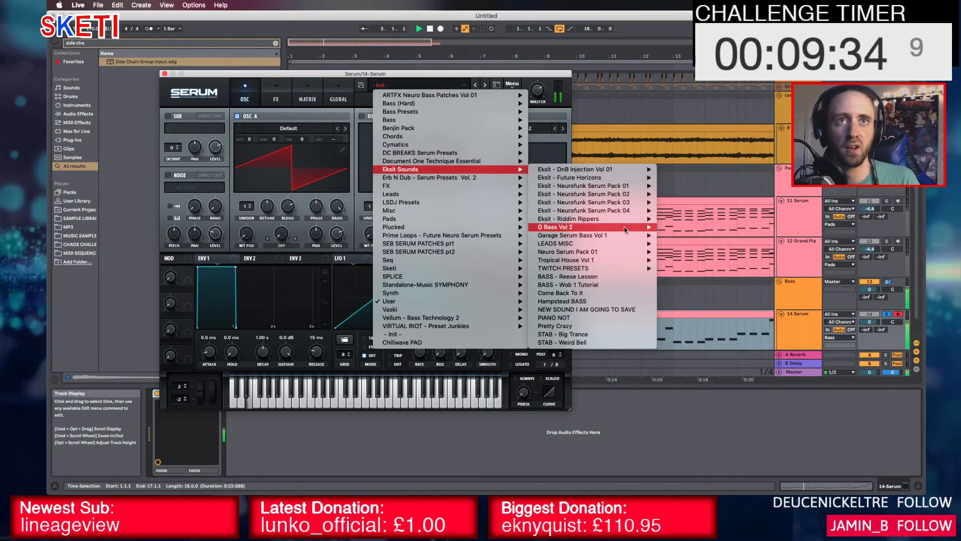
pyautogui.moveTo(622, 220)
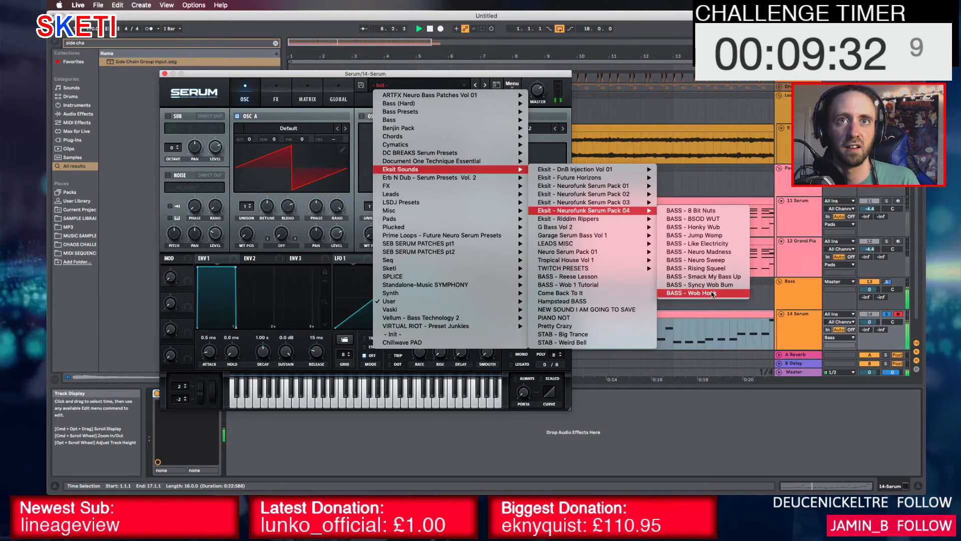
pyautogui.click(713, 294)
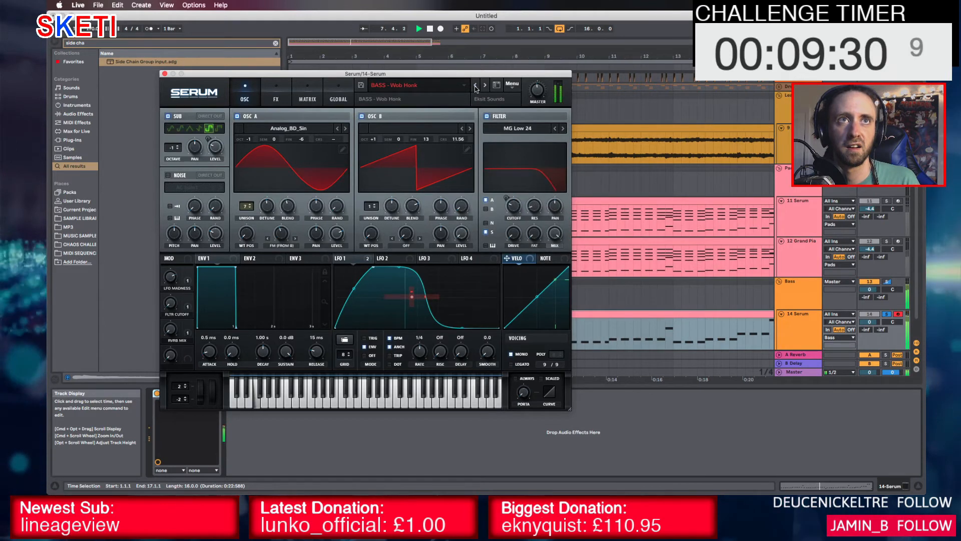
pyautogui.click(476, 86)
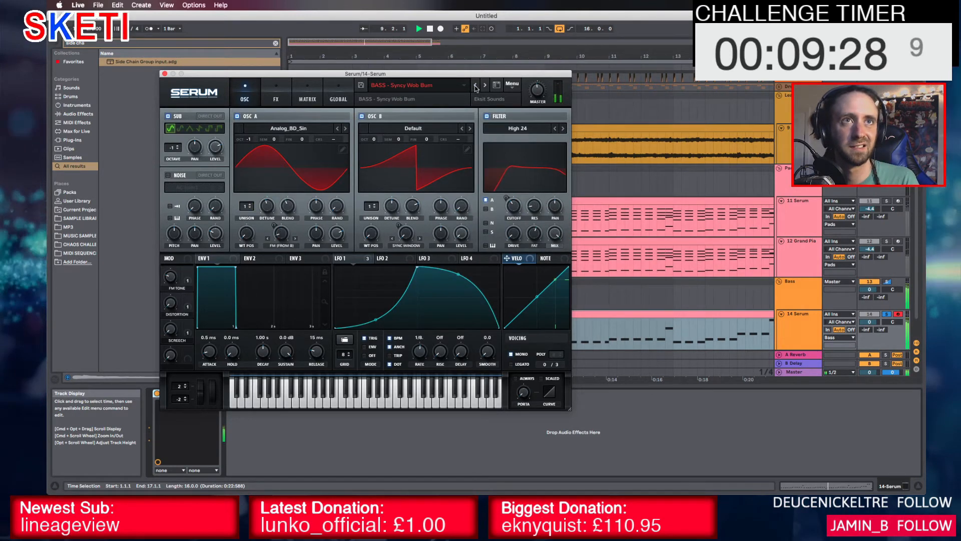
# Audition the Eksit Neurofunk Serum Pack 04 bass presets from BASS - Rising Squeel back to BASS - Jump Womp during playback
pyautogui.click(475, 86)
pyautogui.click(476, 86)
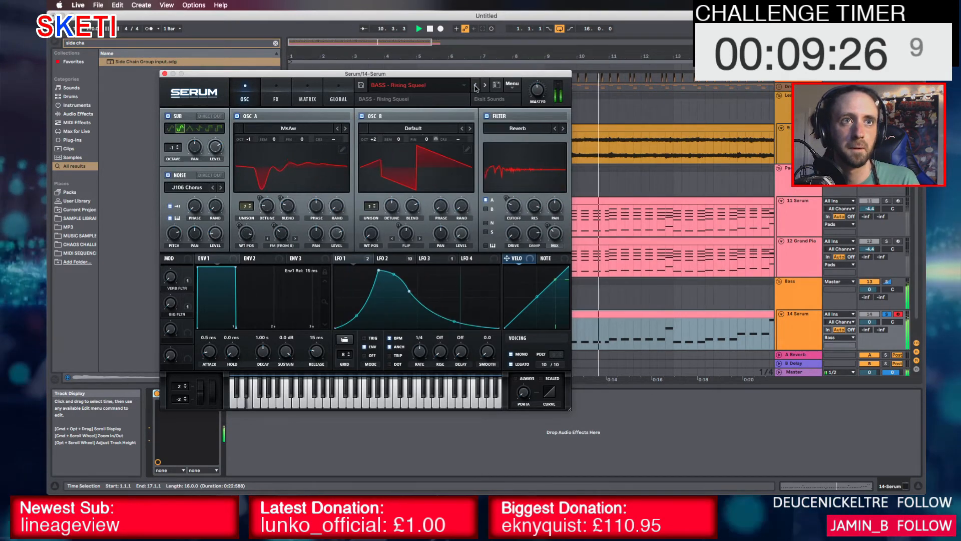
pyautogui.click(476, 86)
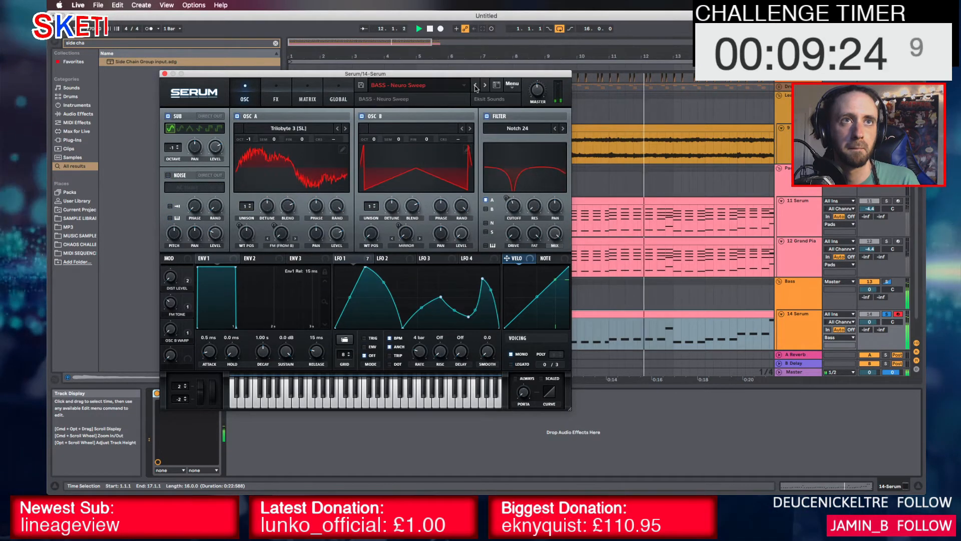
pyautogui.click(476, 85)
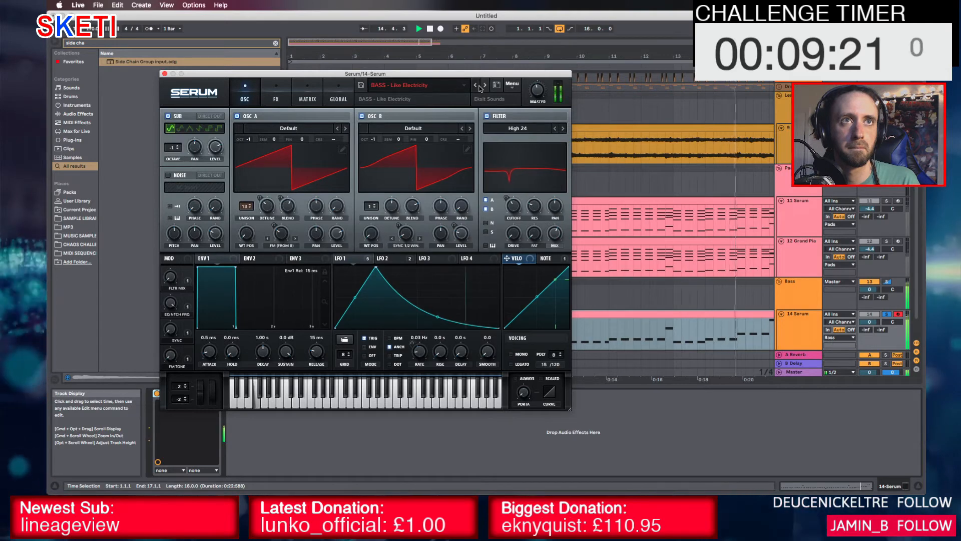
pyautogui.click(475, 86)
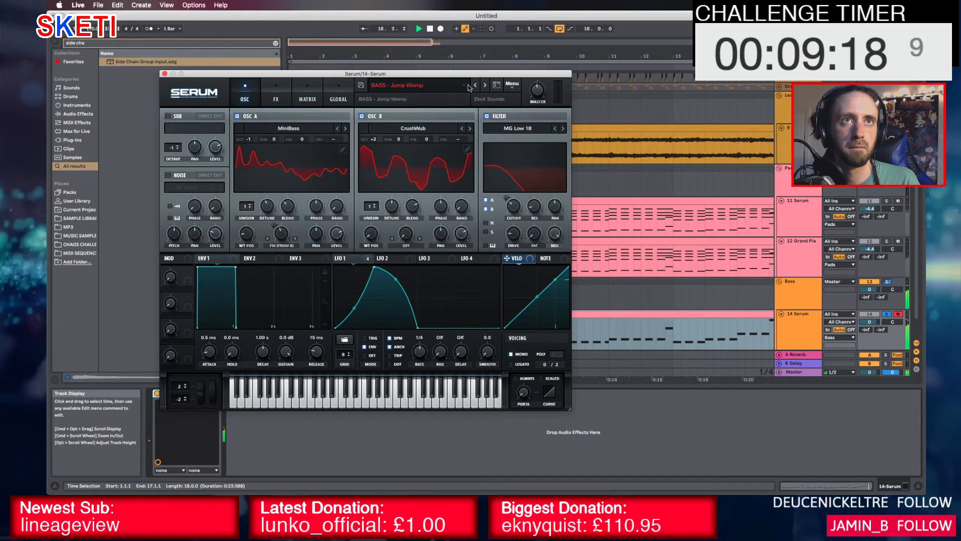
pyautogui.click(462, 87)
pyautogui.moveTo(468, 170)
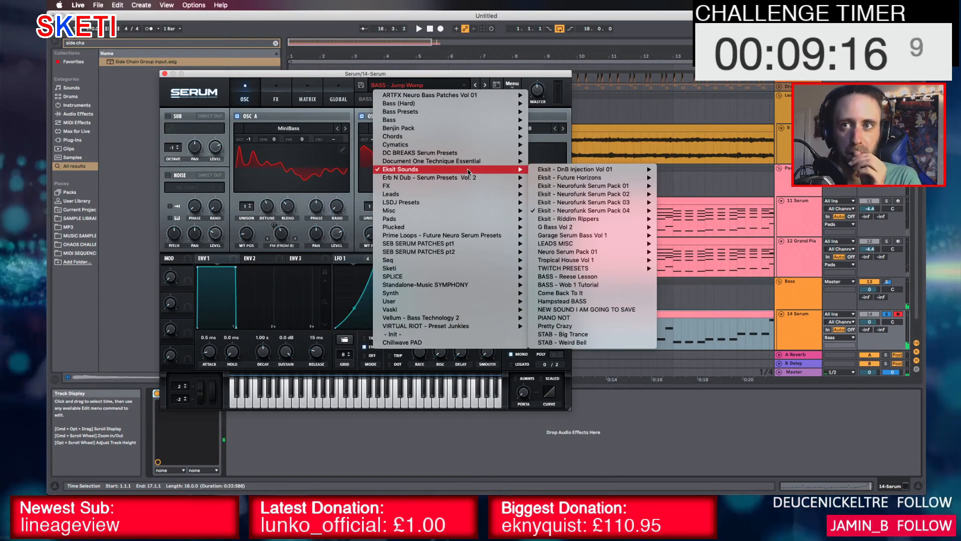
pyautogui.moveTo(601, 203)
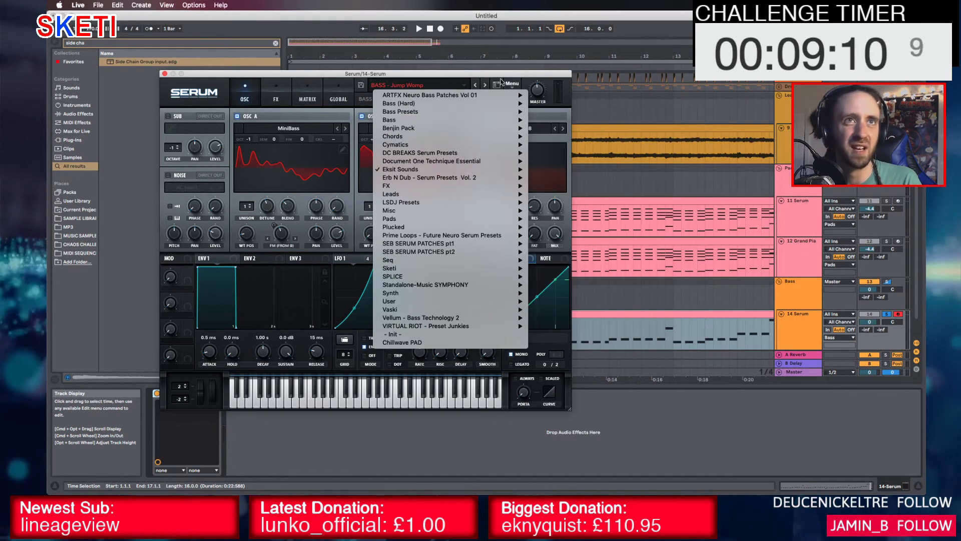
pyautogui.click(518, 87)
pyautogui.click(512, 85)
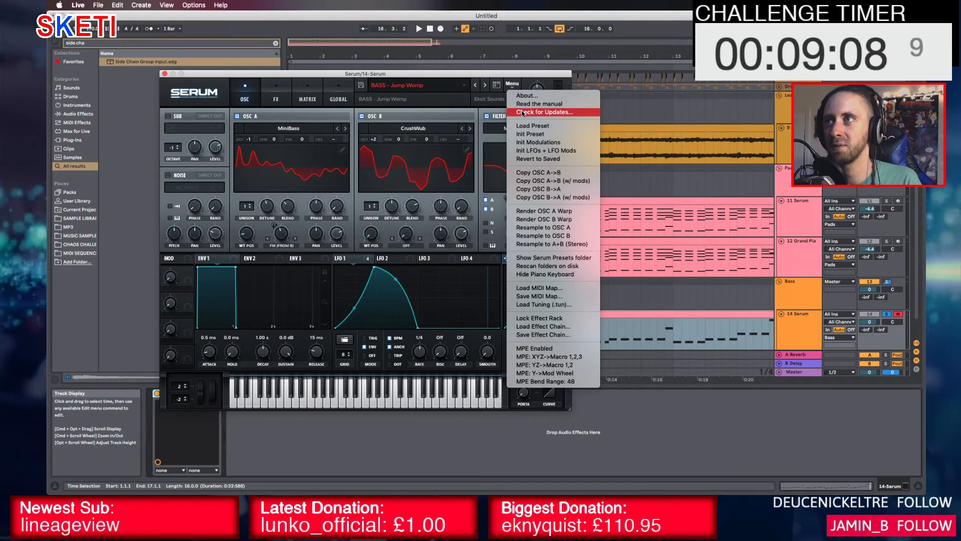
pyautogui.click(484, 74)
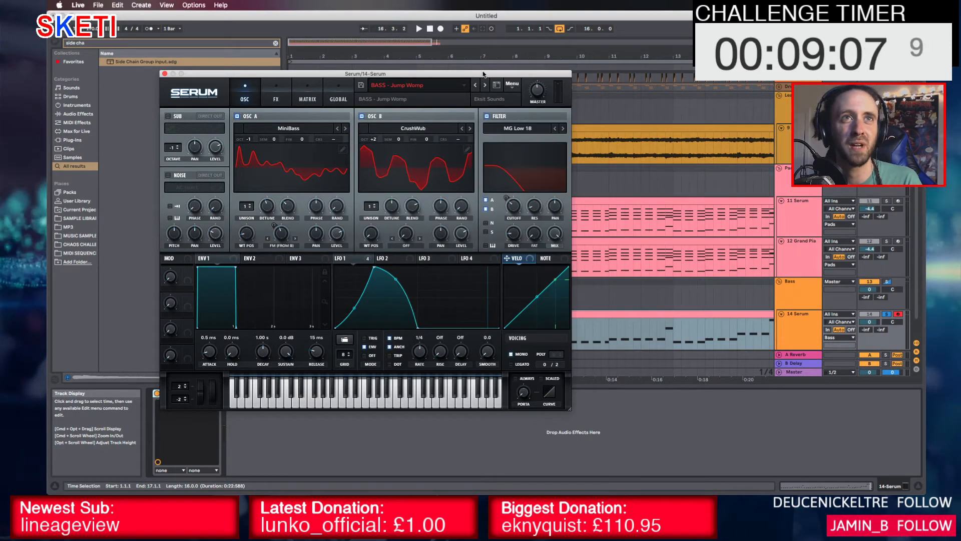
# From Eksit - DnB Injection Vol 01, play BASS - You Guttery Bitch, switch to BASS - Yee Wow, view its effects and close Serum
pyautogui.click(458, 87)
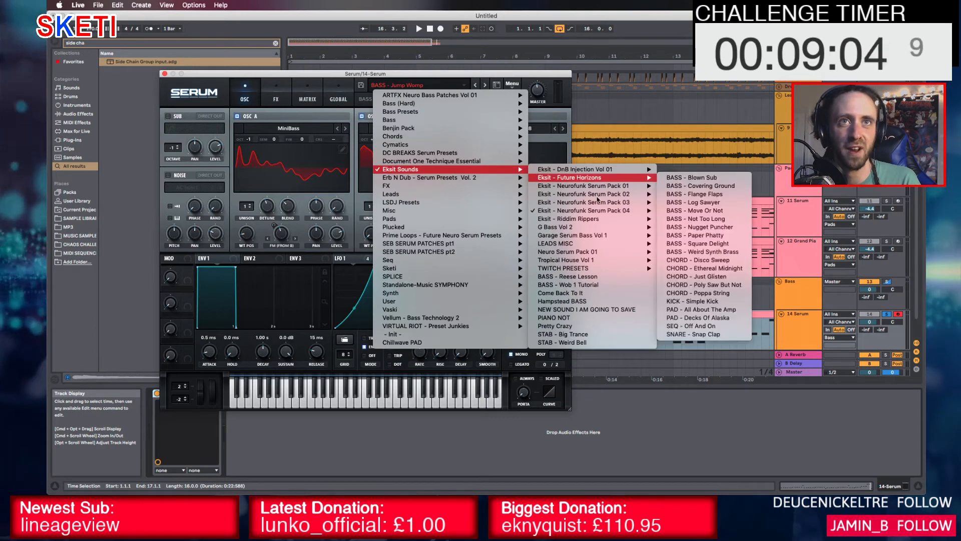
pyautogui.moveTo(598, 171)
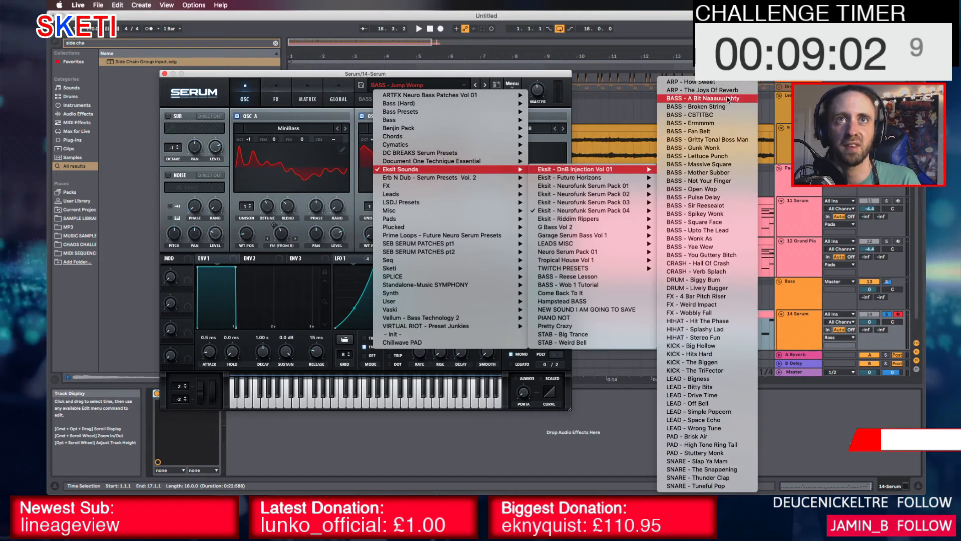
pyautogui.click(724, 255)
pyautogui.press('space')
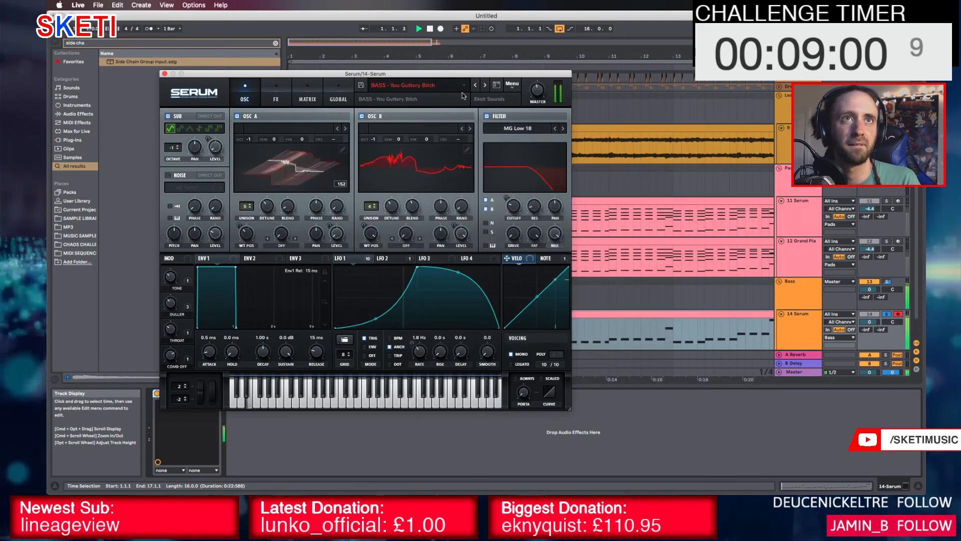
pyautogui.click(475, 87)
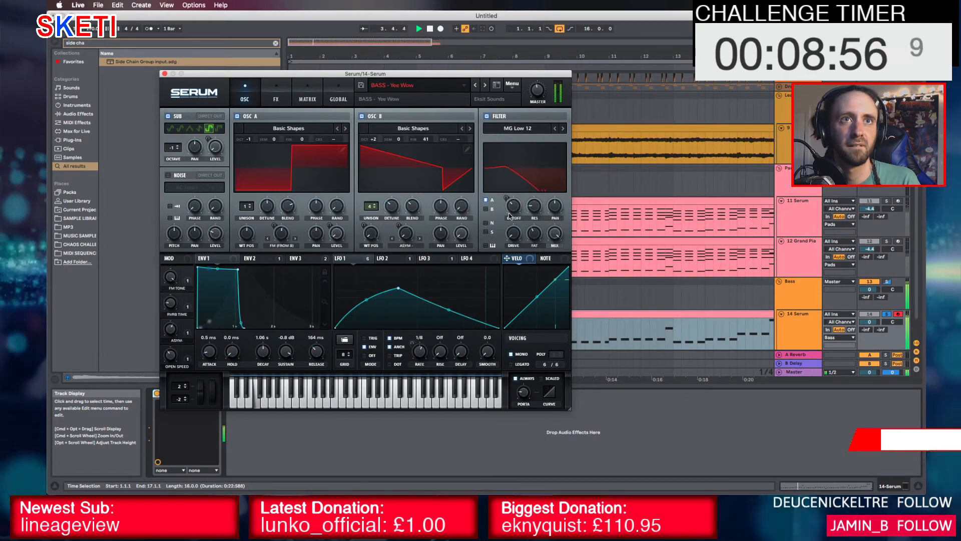
pyautogui.moveTo(509, 221)
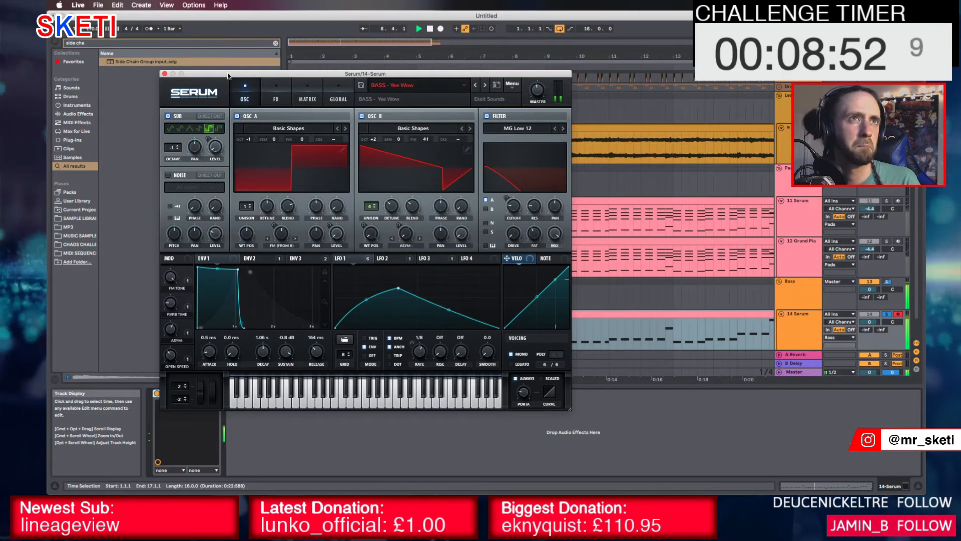
pyautogui.click(276, 95)
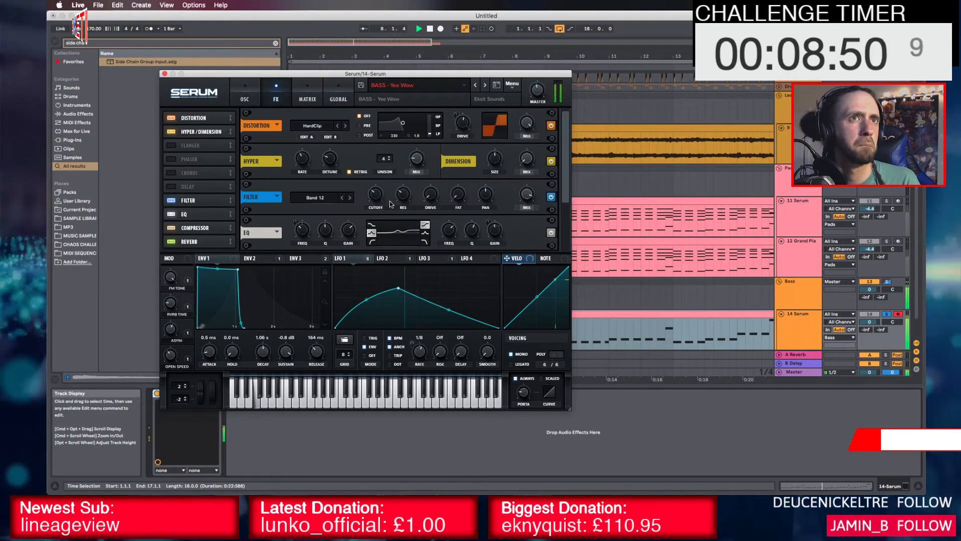
pyautogui.click(164, 74)
# Add EQ Eight to the bass Serum track and lower its high-cut band to 1.44 kHz during playback
pyautogui.press('super+f')
pyautogui.write('eq')
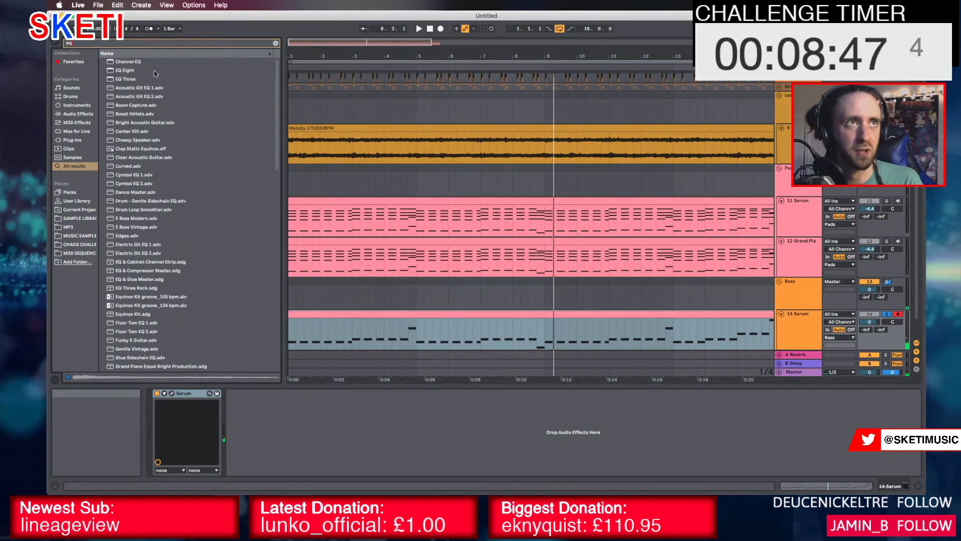
pyautogui.doubleClick(126, 71)
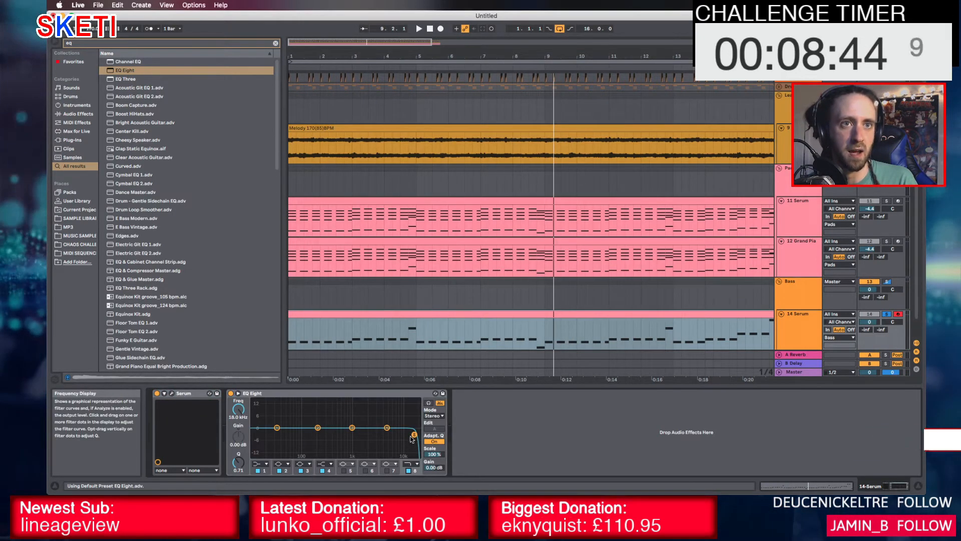
pyautogui.press('space')
pyautogui.moveTo(413, 435); pyautogui.dragTo(372, 433)
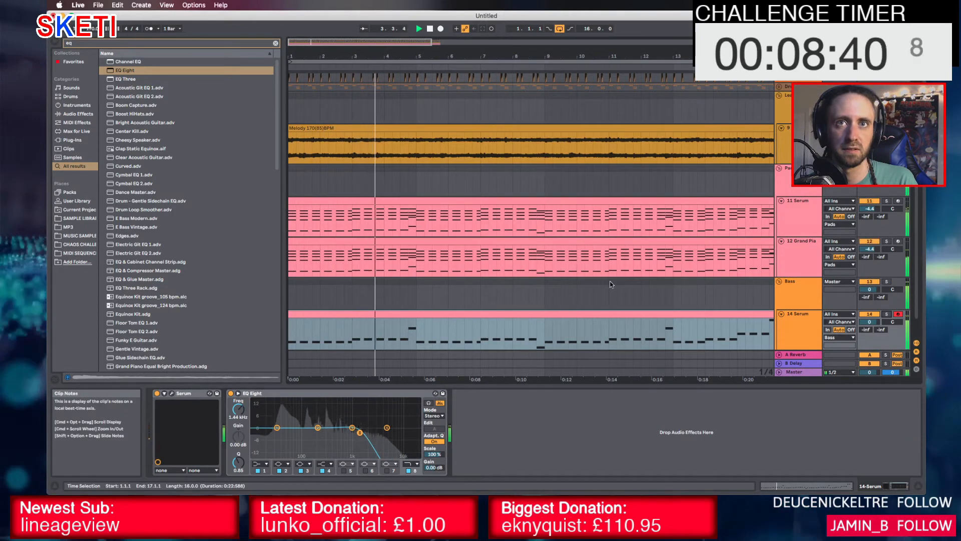
# Set the Bass group's volume to -11.0 dB and add a Glue Compressor after EQ Eight on the bass Serum track
pyautogui.scroll(-2, 610, 281)
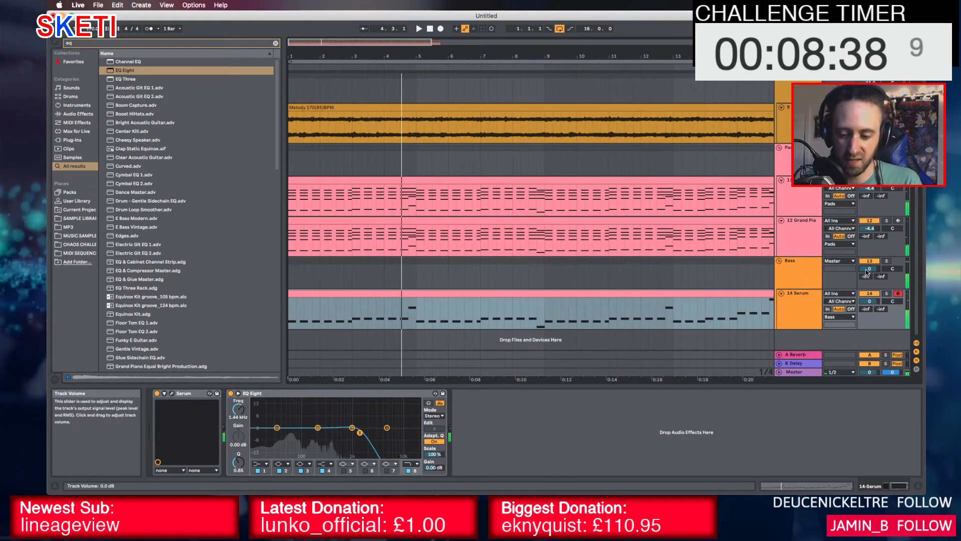
pyautogui.press('space')
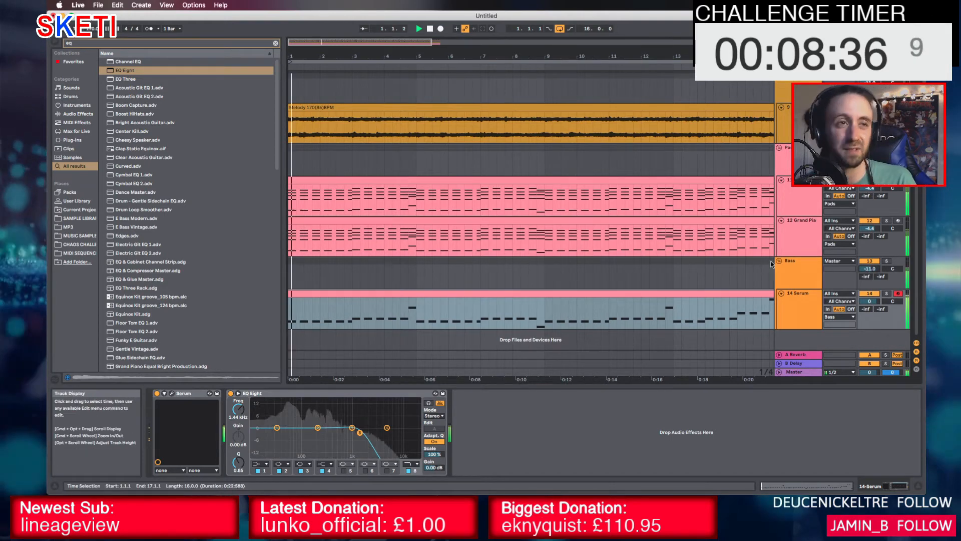
pyautogui.write('ue')
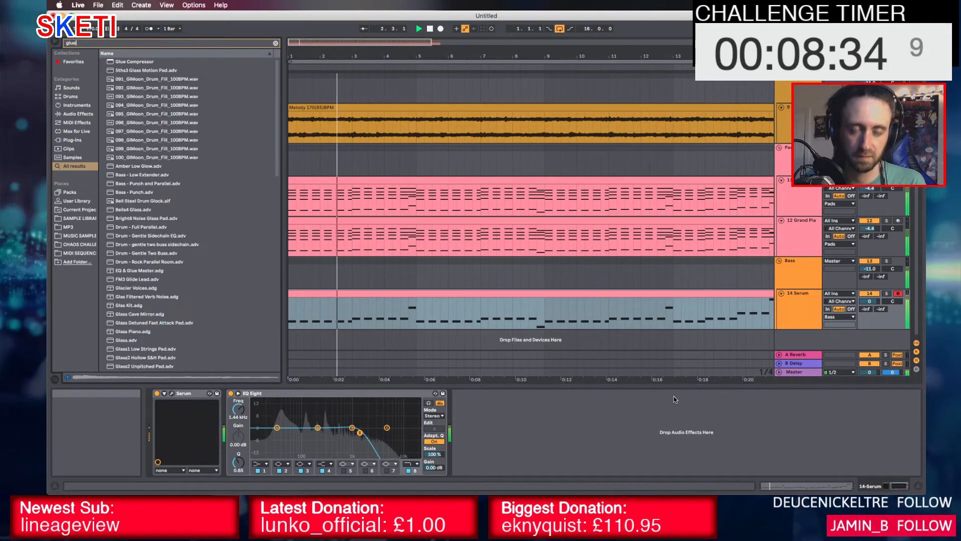
pyautogui.doubleClick(145, 62)
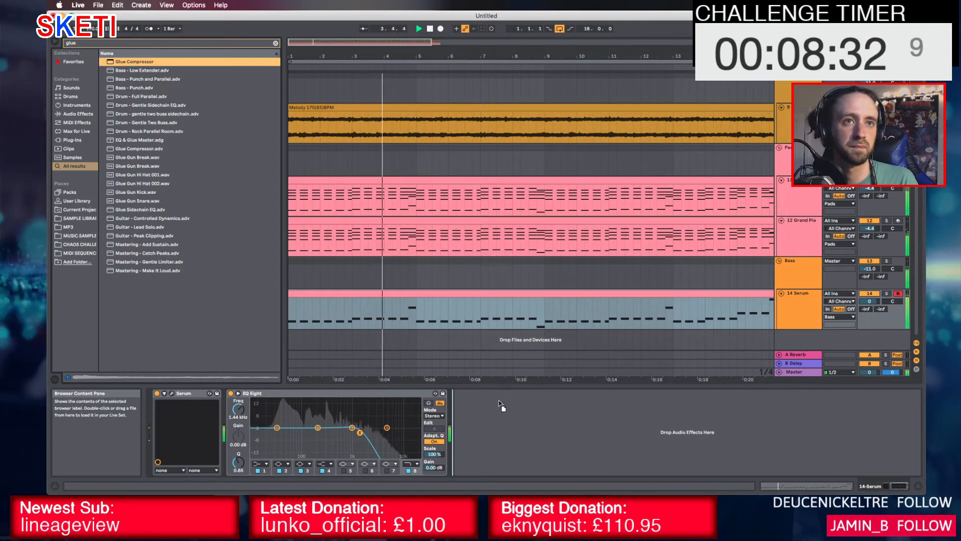
# Open the bass clip, try extending its first E1 and F1 notes over the repeated notes, and undo those length changes
pyautogui.doubleClick(429, 296)
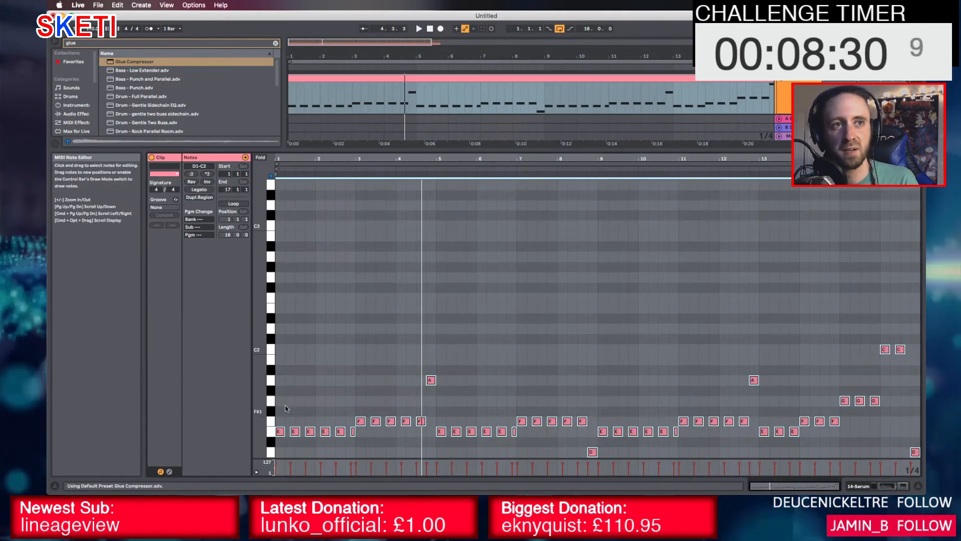
pyautogui.click(283, 431)
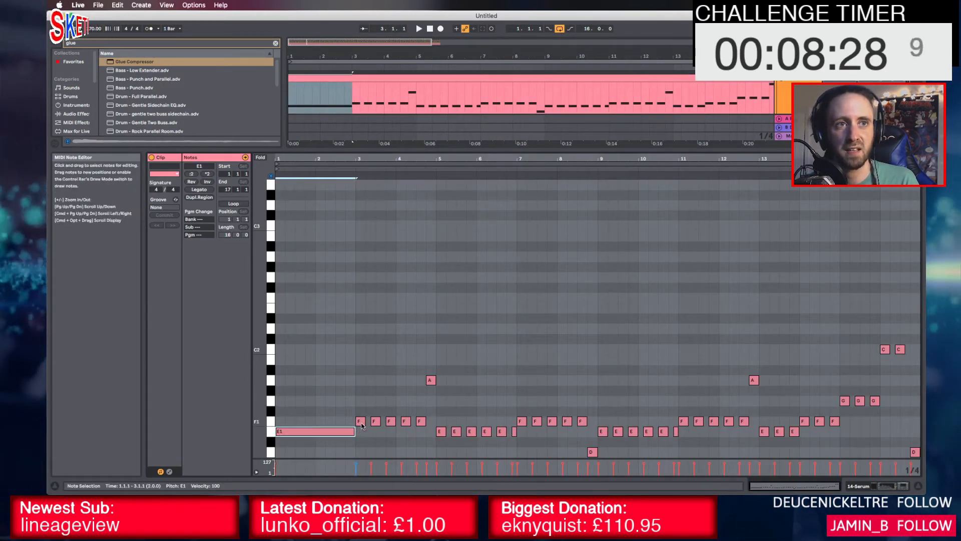
pyautogui.moveTo(362, 421); pyautogui.dragTo(518, 430)
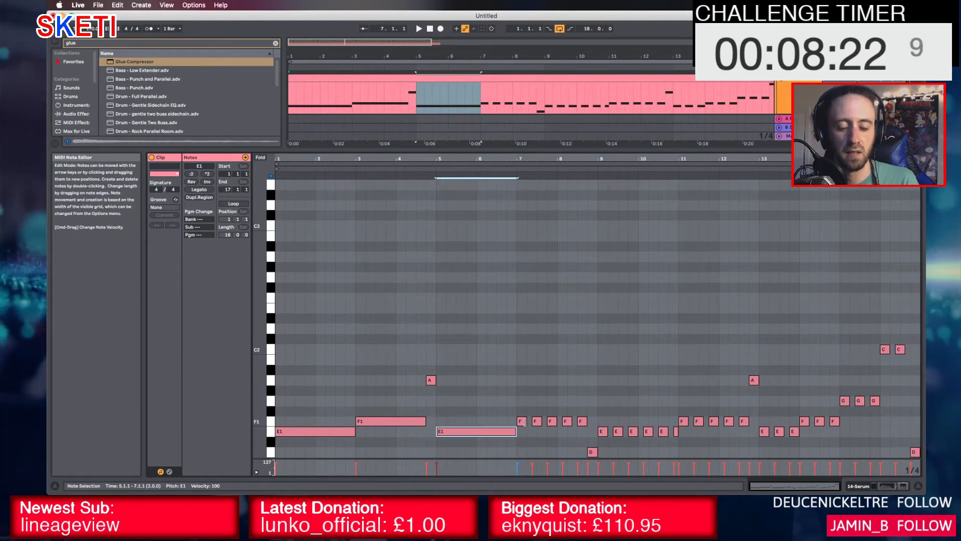
pyautogui.press('super+z')
pyautogui.press('super+z')
pyautogui.press('super+z')
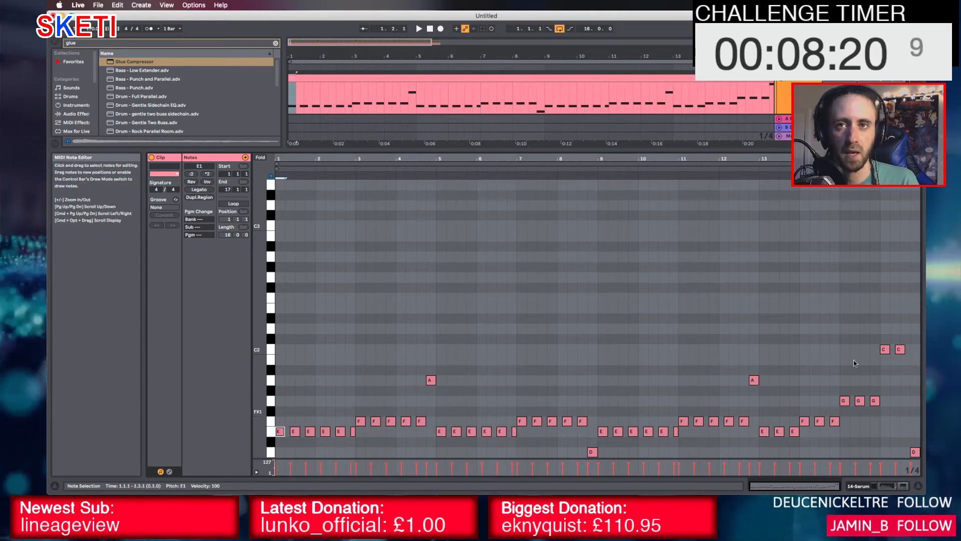
# Duplicate the 16-bar bass clip to bar 17, and extend the repeated E1, F1, G1 and C2 notes in the first clip into sustained notes
pyautogui.click(519, 75)
pyautogui.press('super+d')
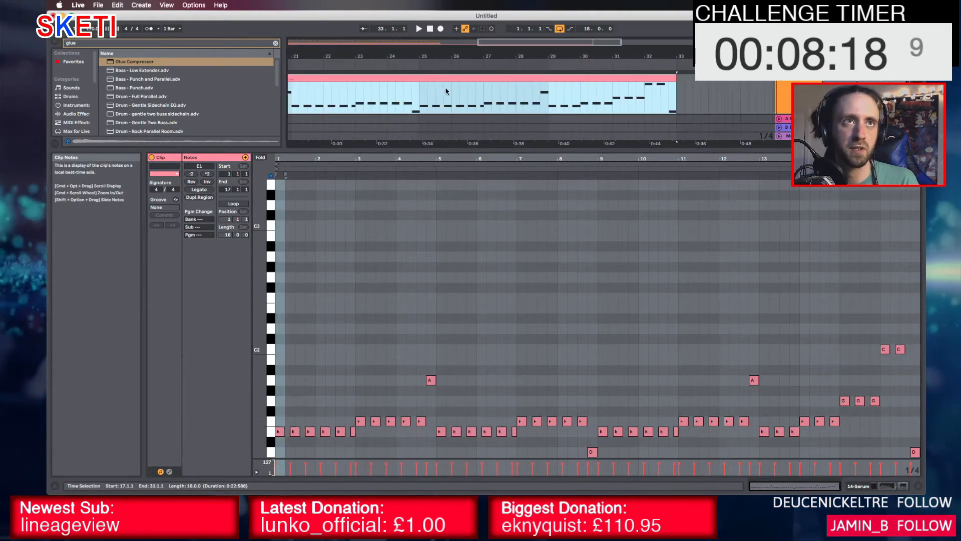
pyautogui.click(295, 431)
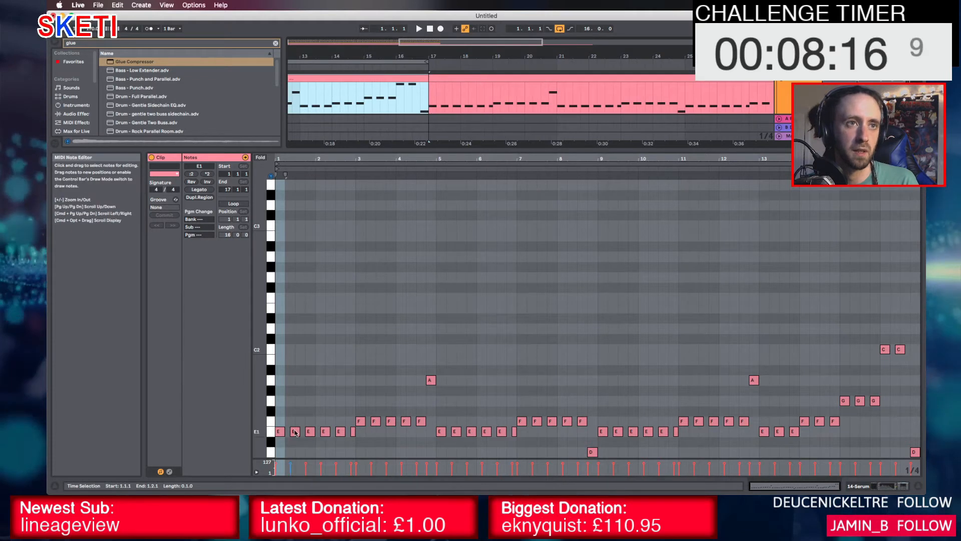
pyautogui.moveTo(284, 432); pyautogui.dragTo(425, 422)
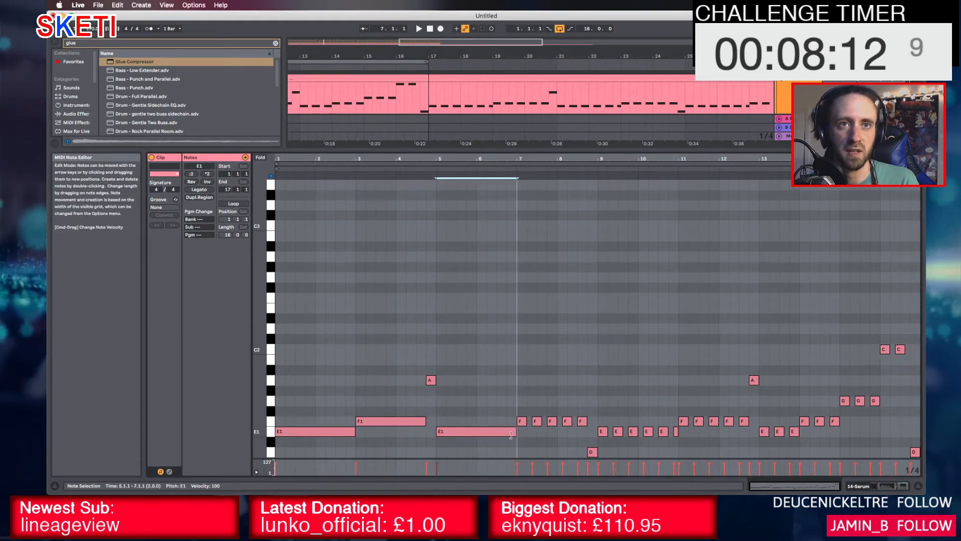
pyautogui.moveTo(527, 421); pyautogui.dragTo(586, 421)
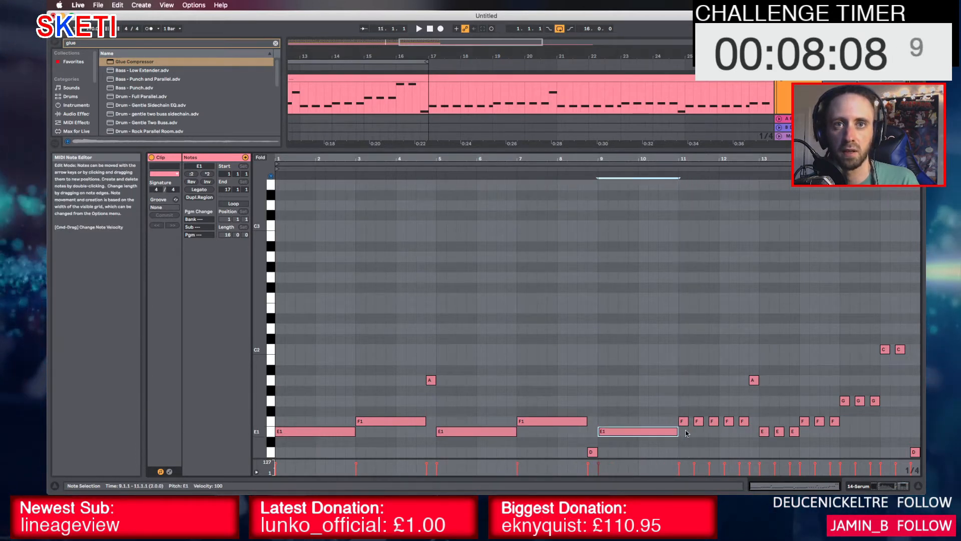
pyautogui.moveTo(730, 421); pyautogui.dragTo(879, 401)
pyautogui.press('space')
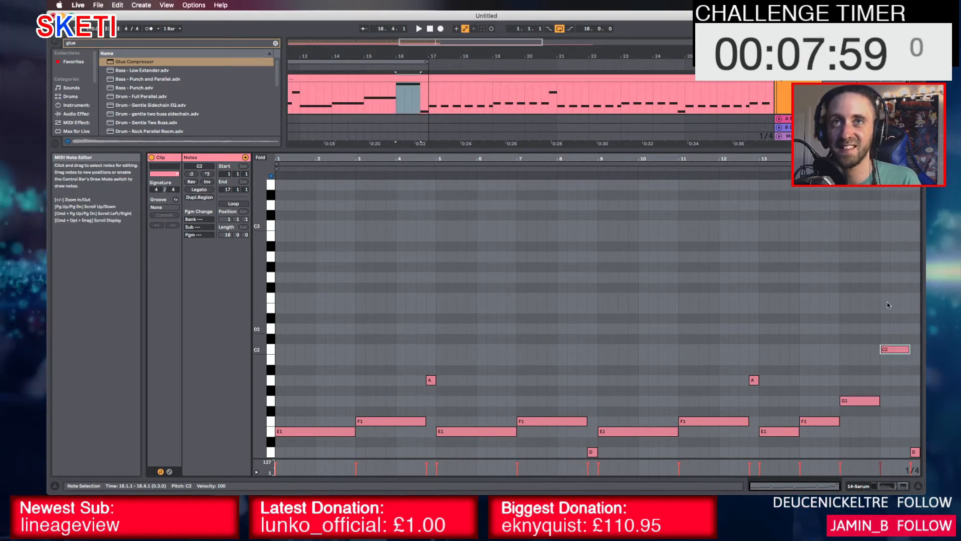
# Reopen Serum on the bass track, load the preset BASS - Wonk As and play the arrangement
pyautogui.doubleClick(805, 88)
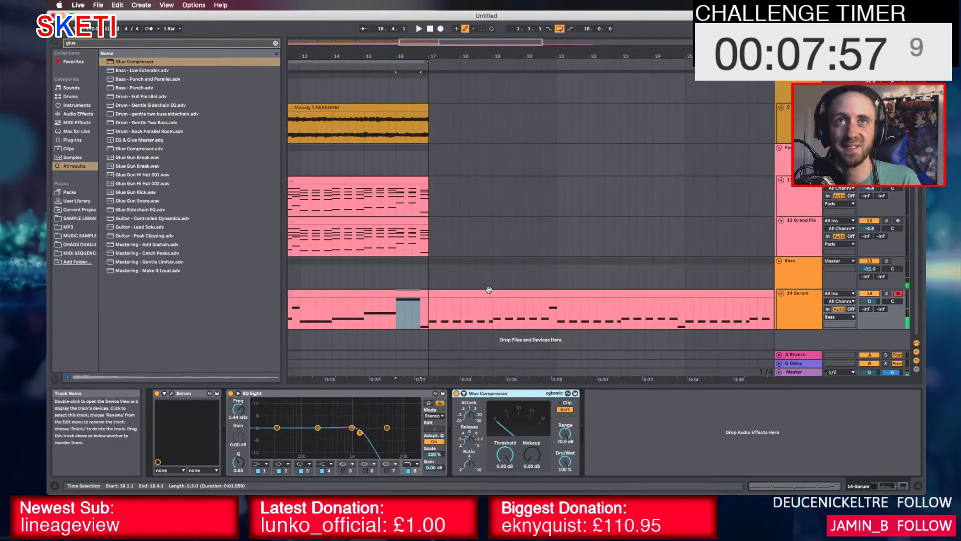
pyautogui.click(171, 393)
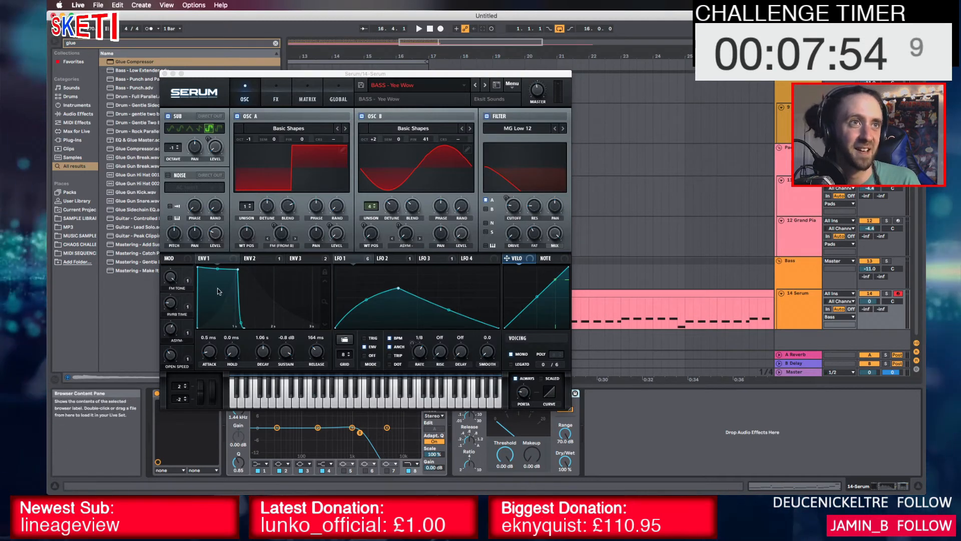
pyautogui.click(475, 86)
pyautogui.press('space')
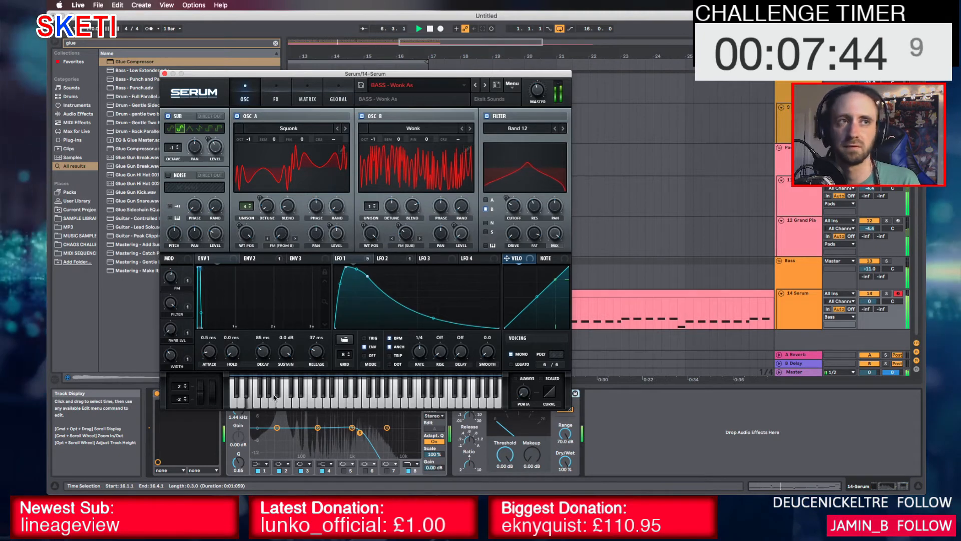
# Adjust the bass Serum's FM macro, turn down its reverb level and width macros, and close the synth window
pyautogui.moveTo(171, 278); pyautogui.dragTo(172, 300)
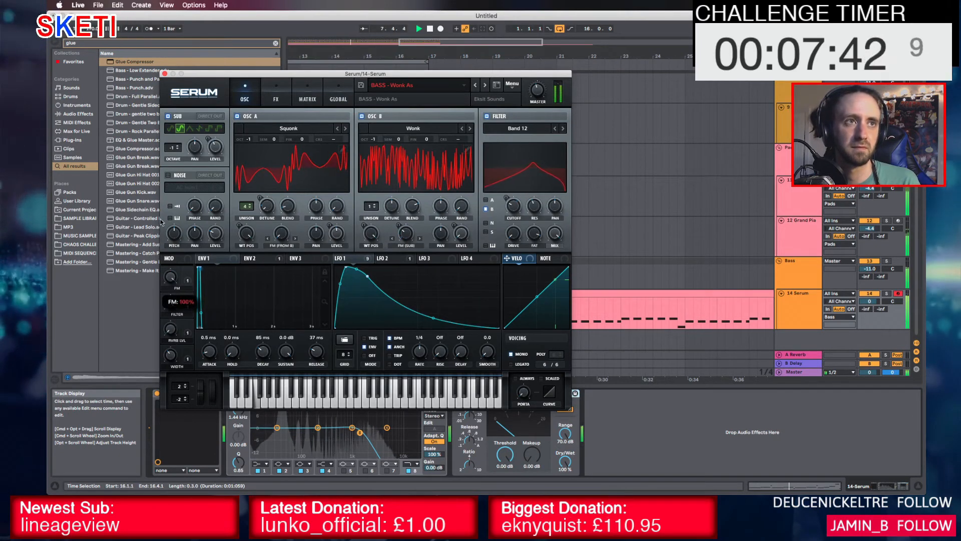
pyautogui.moveTo(171, 338); pyautogui.dragTo(183, 403)
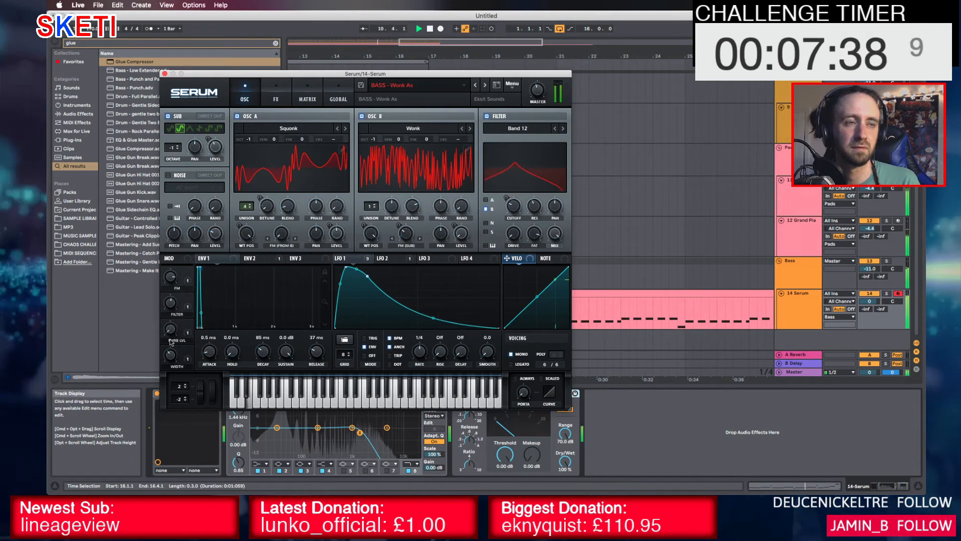
pyautogui.moveTo(175, 358); pyautogui.dragTo(171, 412)
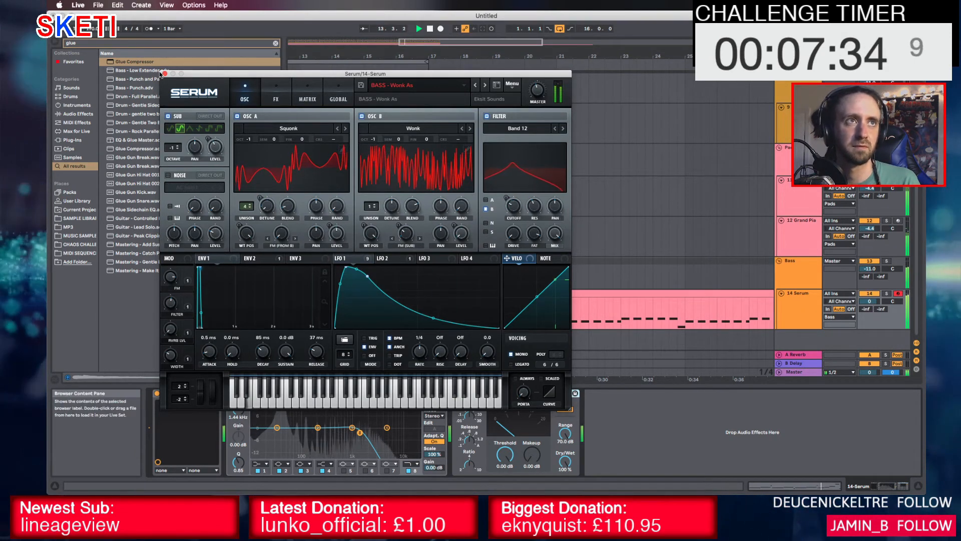
pyautogui.click(164, 74)
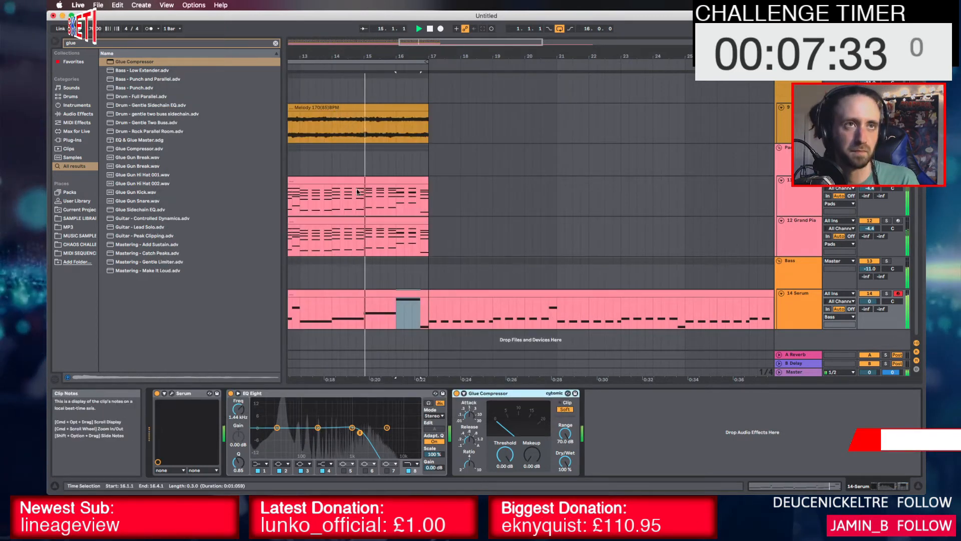
# Stop playback, add a Glue Compressor to the Leads group with 6.19 dB makeup, and hide the device view
pyautogui.hscroll(-8, 384, 255)
pyautogui.scroll(3, 386, 238)
pyautogui.press('space')
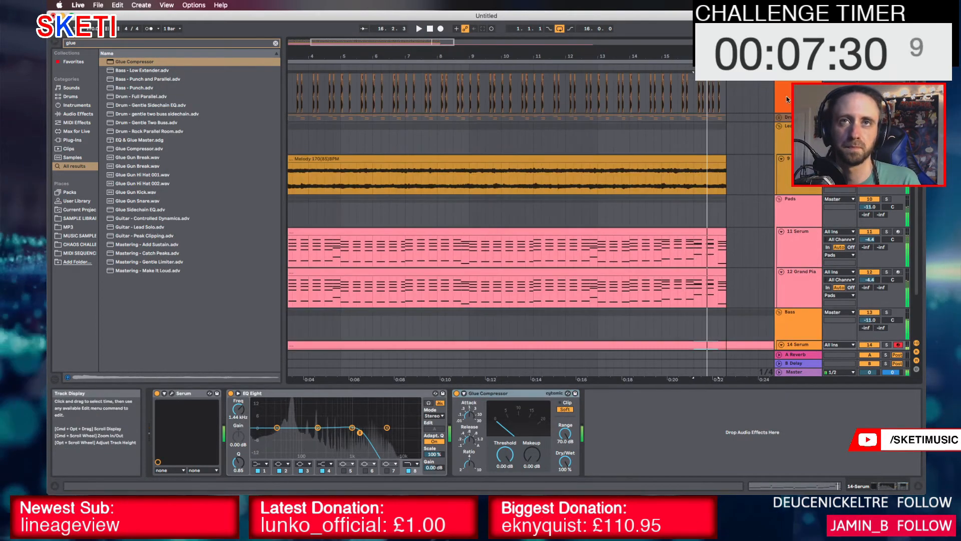
pyautogui.click(784, 127)
pyautogui.press('super+f')
pyautogui.write('glue')
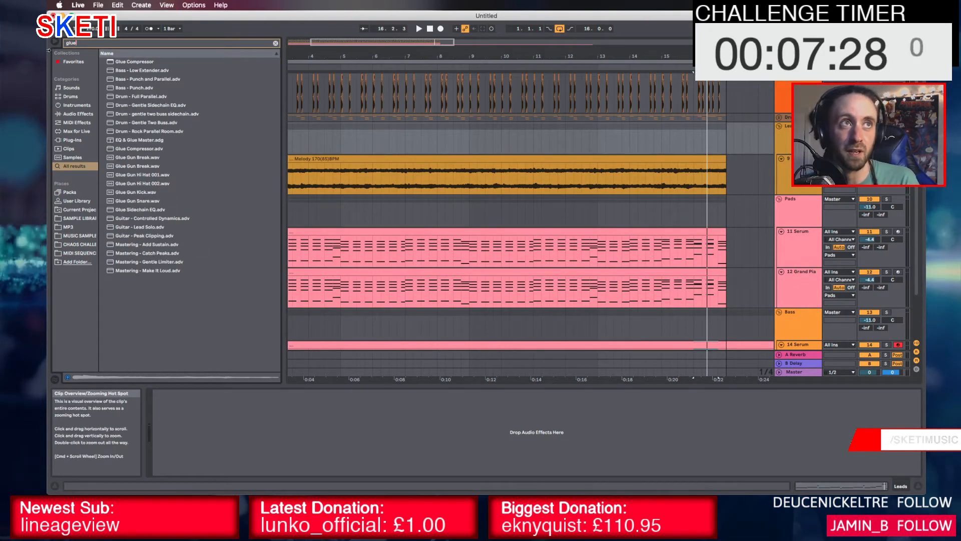
pyautogui.doubleClick(153, 62)
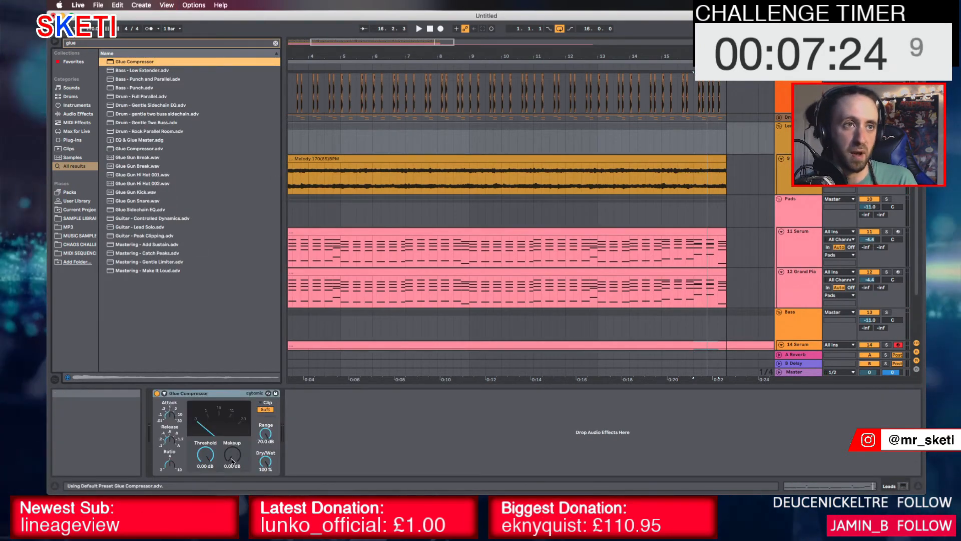
pyautogui.moveTo(231, 454); pyautogui.dragTo(231, 443)
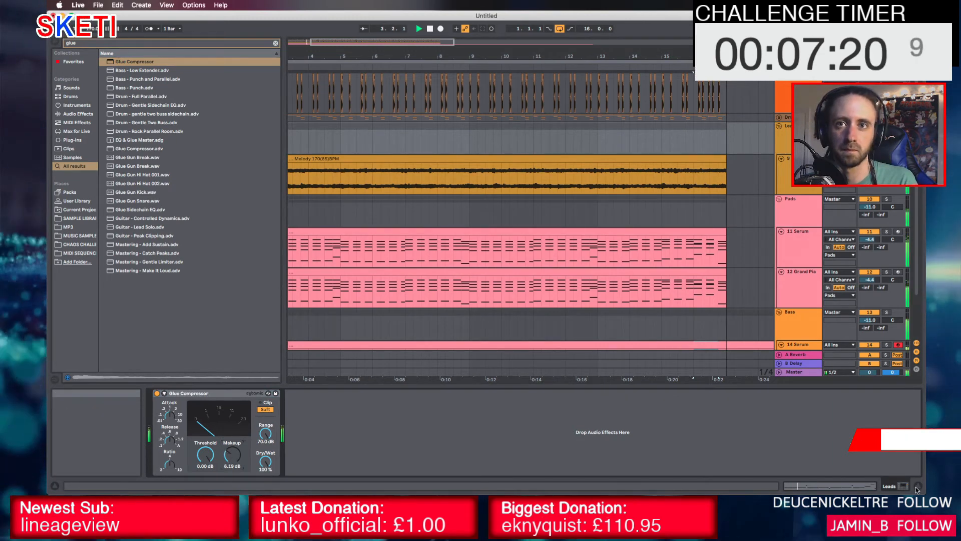
pyautogui.press('super+alt+l')
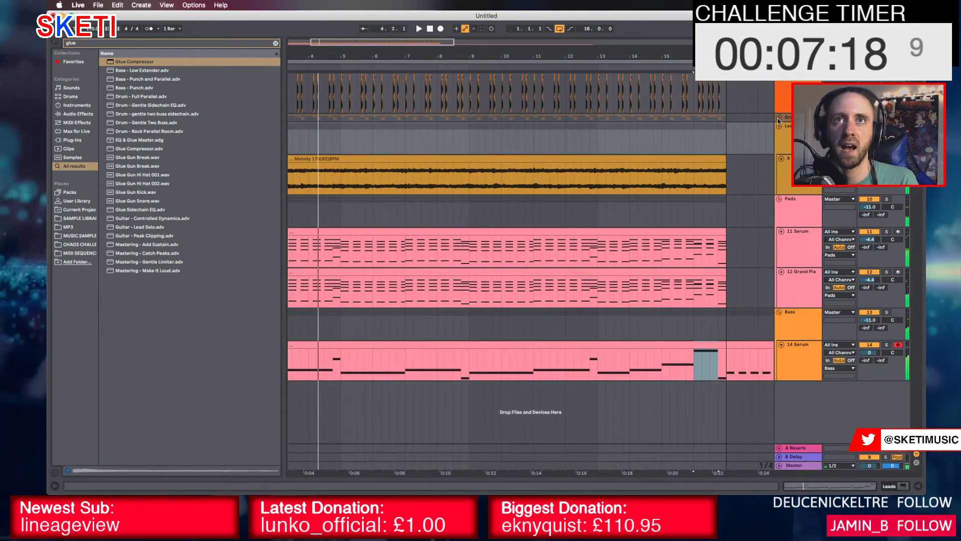
# Expand the Drums group and insert a new audio track below its drum loop track
pyautogui.click(778, 117)
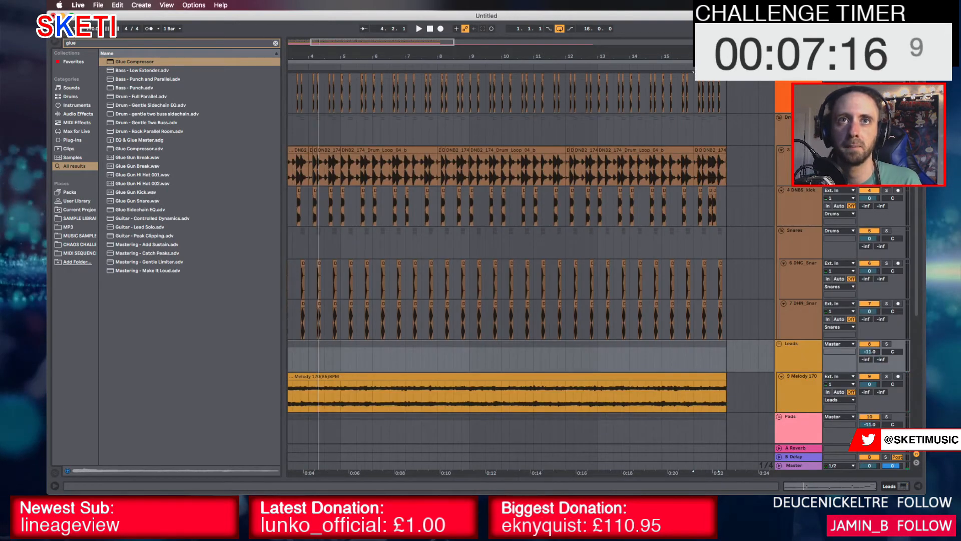
pyautogui.click(803, 150)
pyautogui.press('super+t')
# Switch to Splice, filter the DnB drum samples to hats, and place LDNB_ck2_hi_hats_1.wav at bar 1 of the new track
pyautogui.press('super+Tab')
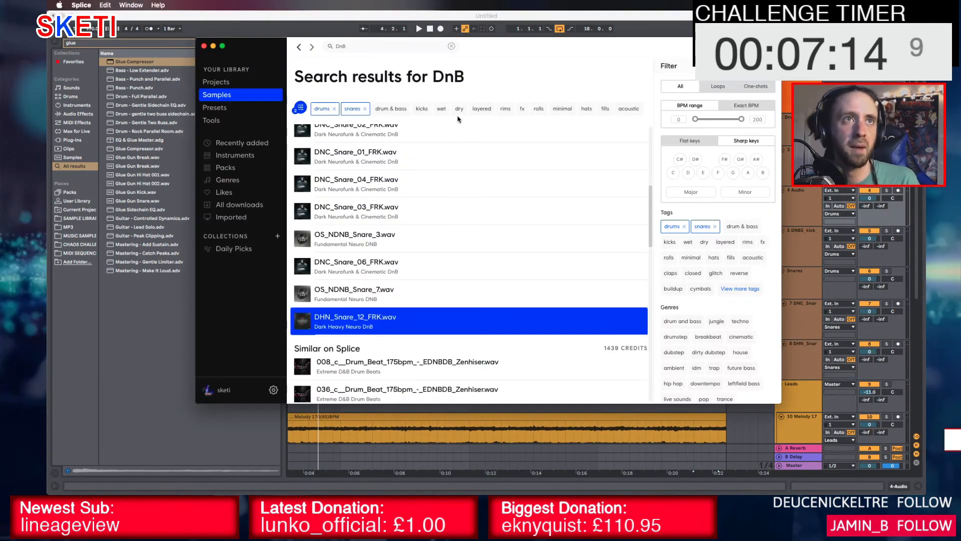
pyautogui.click(366, 110)
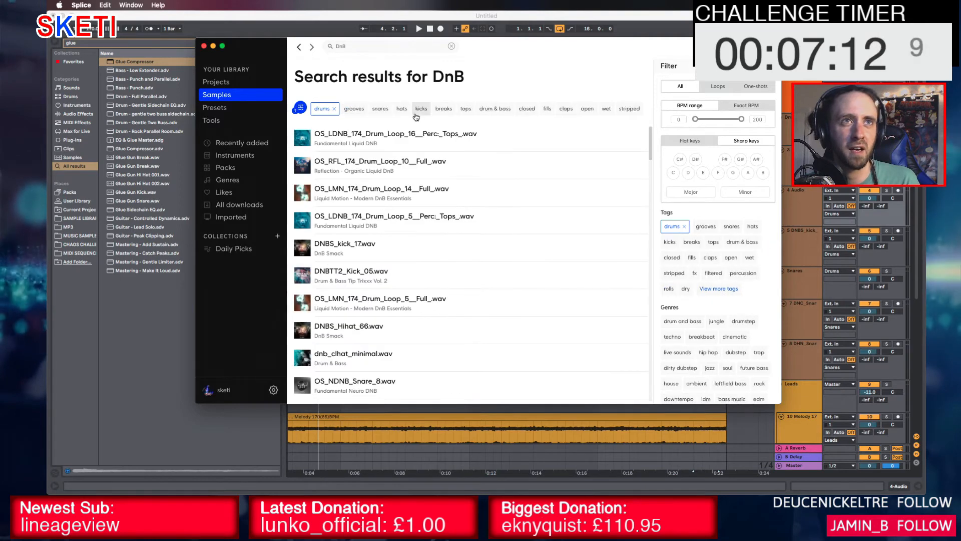
pyautogui.click(401, 109)
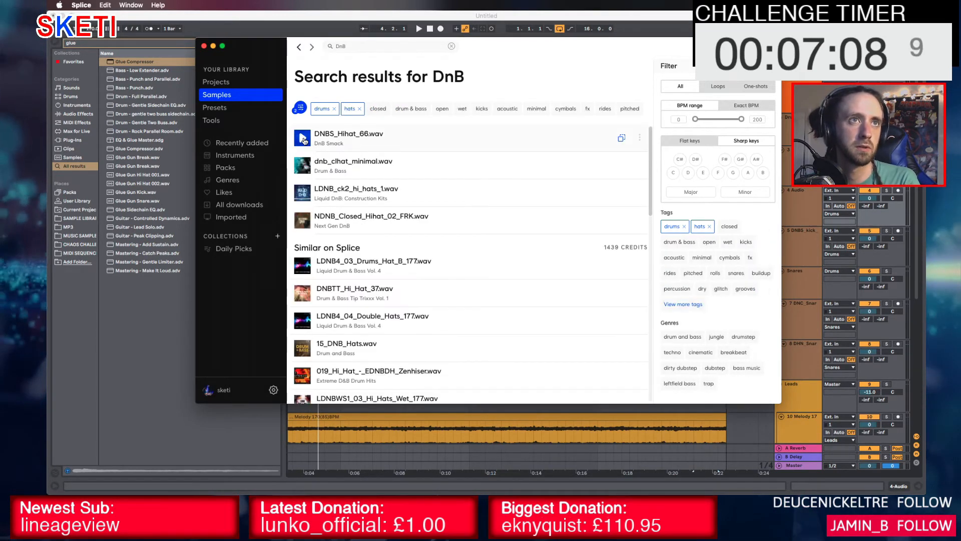
pyautogui.scroll(-1, 303, 140)
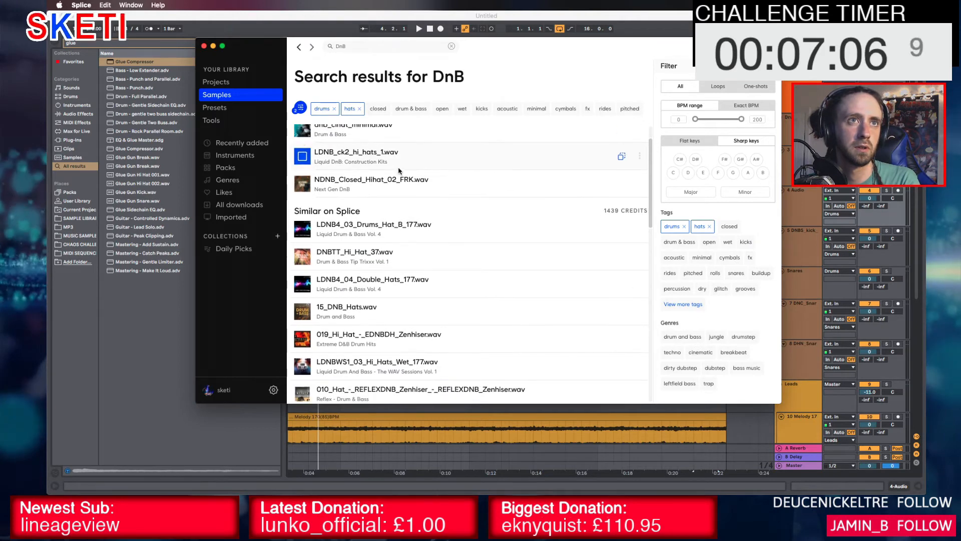
pyautogui.moveTo(341, 156); pyautogui.dragTo(291, 201)
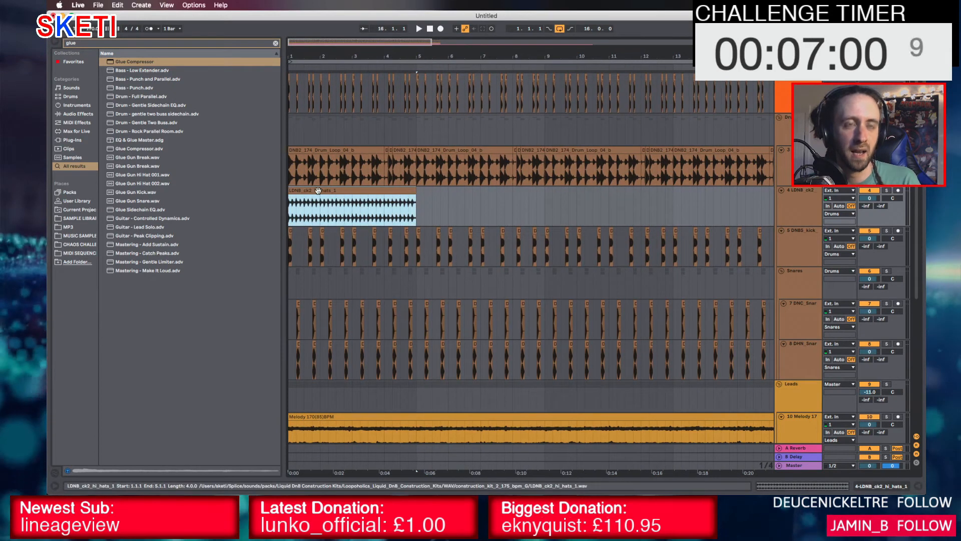
# Duplicate the four-bar hi-hat clip until it fills the 16-bar section, with the arrangement playing
pyautogui.press('super+d')
pyautogui.click(322, 189)
pyautogui.press('space')
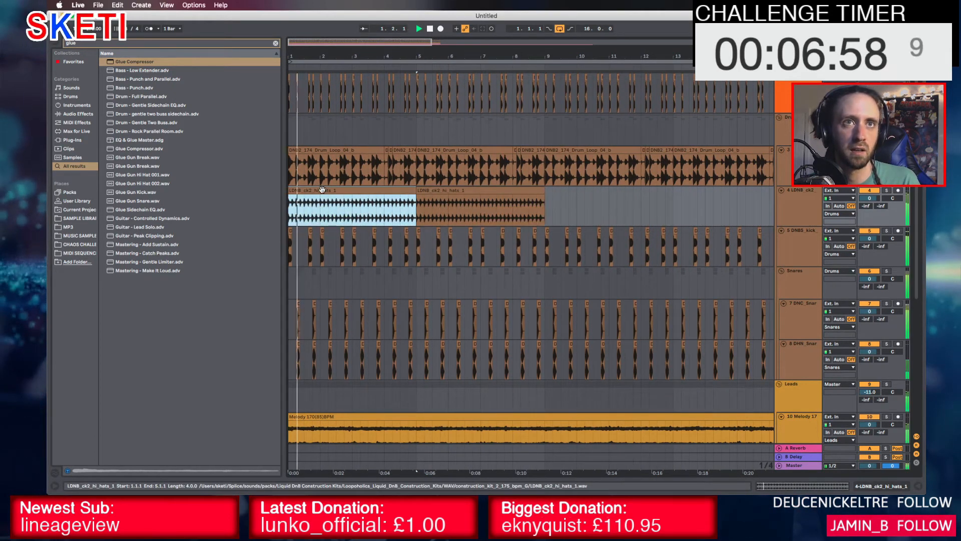
pyautogui.keyDown('shift'); pyautogui.click(437, 192); pyautogui.keyUp('shift')
pyautogui.press('super+d')
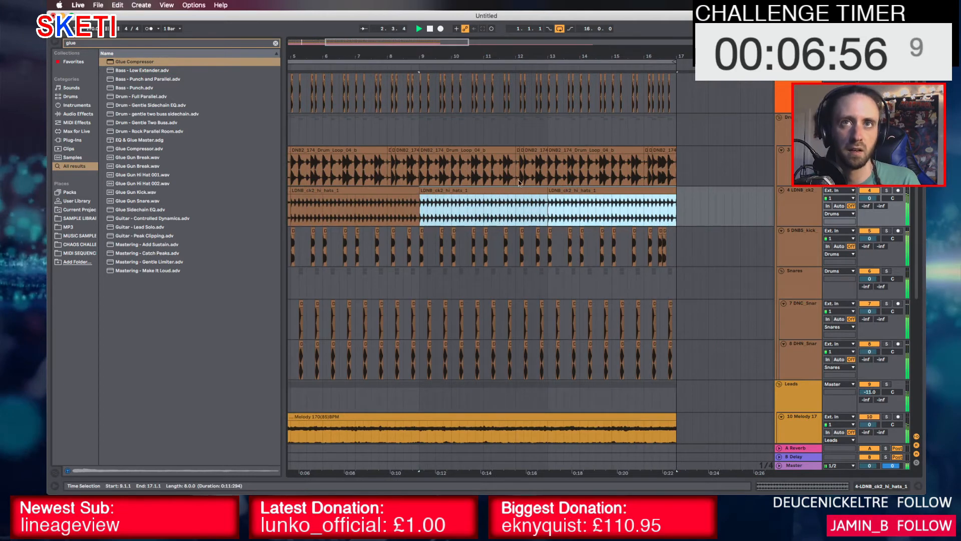
# Add a Glue Compressor with -8.25 dB threshold and 4.92 dB makeup after the drum loop track's EQ Eight, and copy it to the hi-hat track
pyautogui.doubleClick(802, 150)
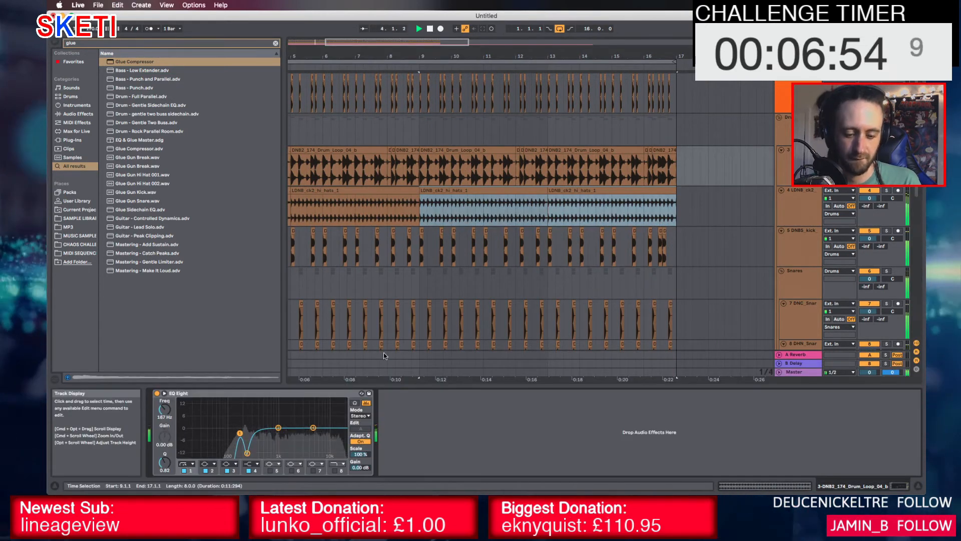
pyautogui.press('super+f')
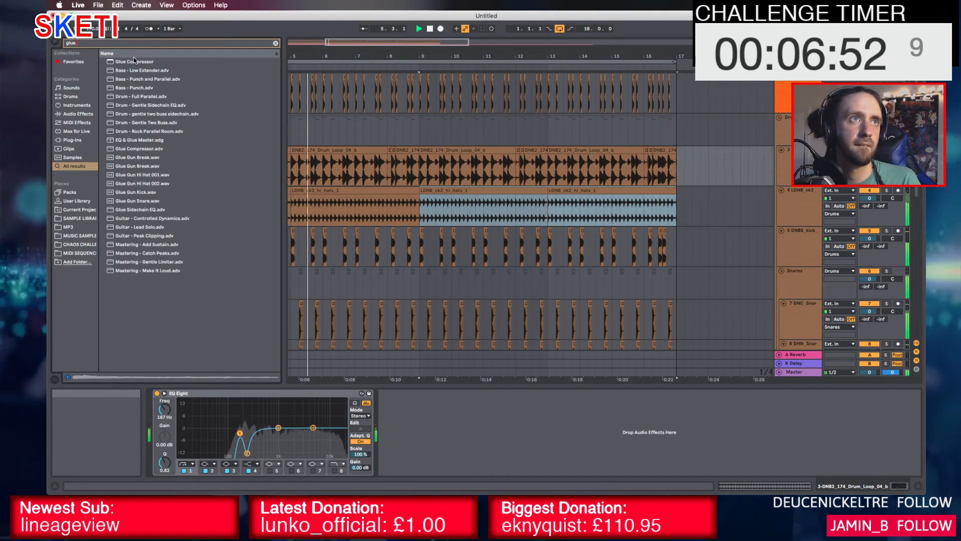
pyautogui.moveTo(134, 62); pyautogui.dragTo(436, 475)
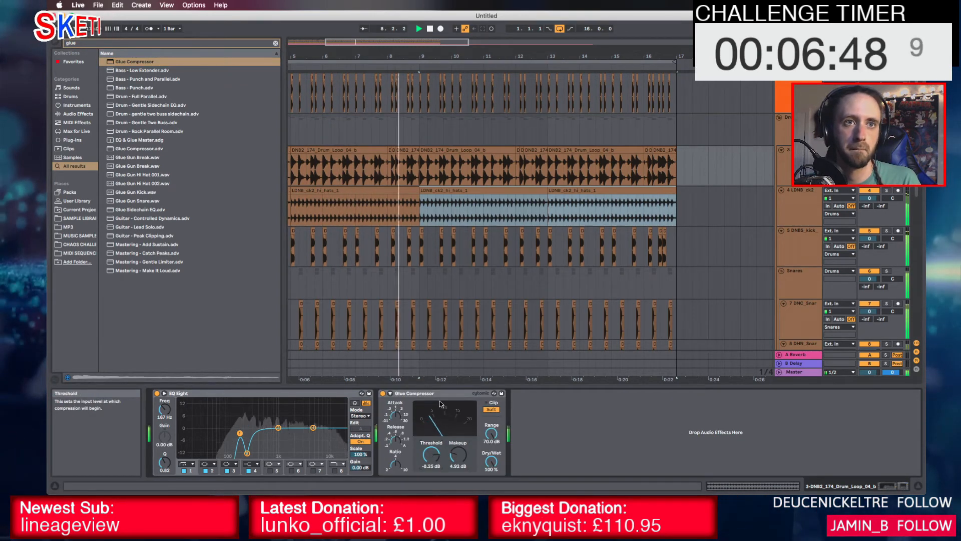
pyautogui.click(703, 210)
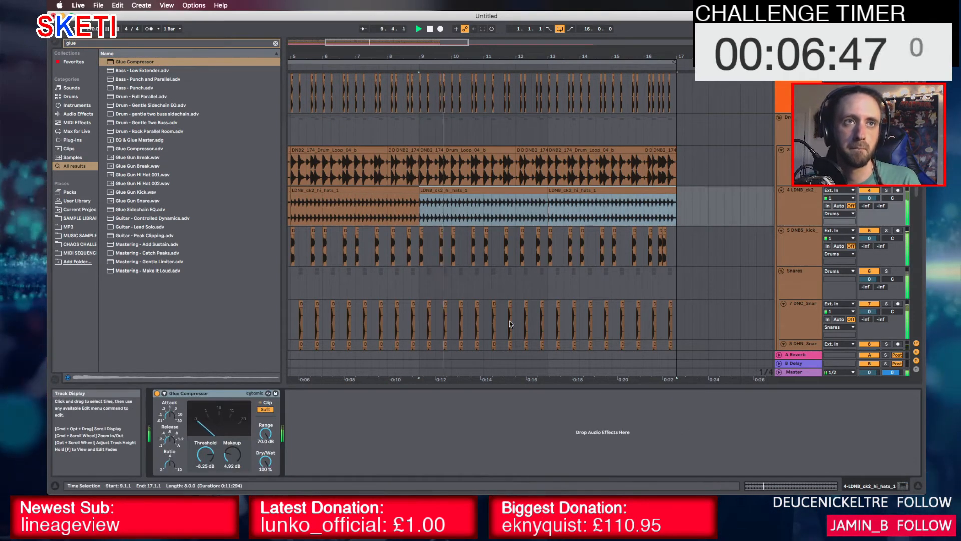
# Insert an audio track below the hi-hats and open the sample library's Eksit_Sounds_Beats_&_Breaks > Drum Loops > 170BPM folder
pyautogui.press('super+t')
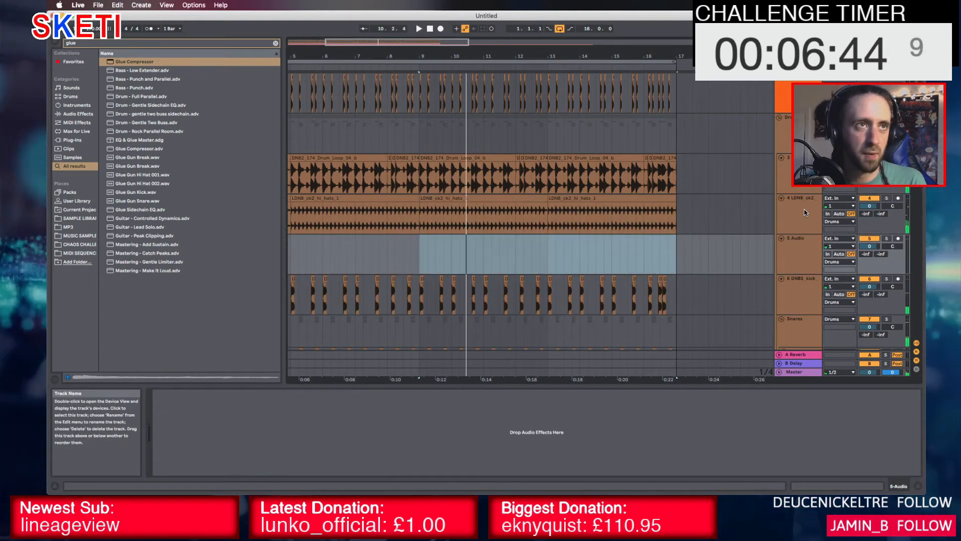
pyautogui.click(275, 44)
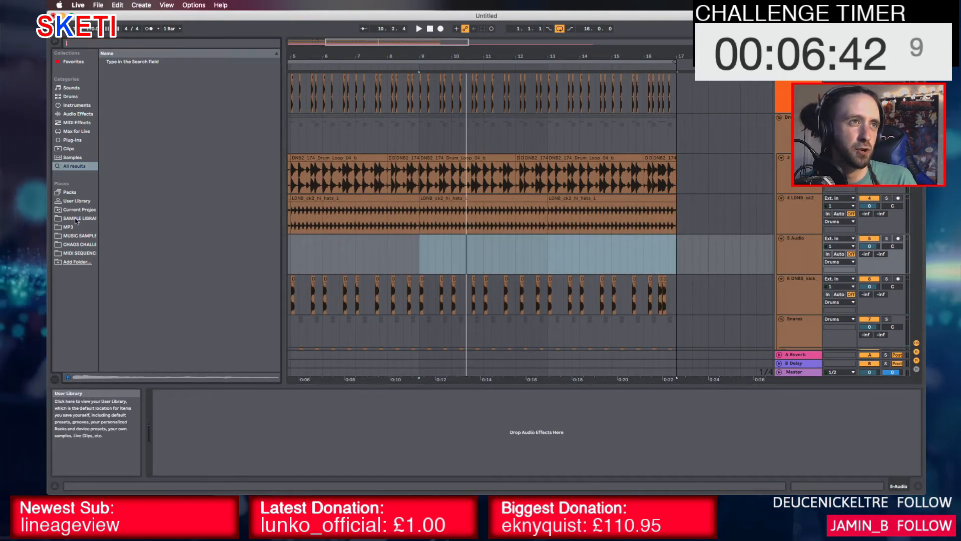
pyautogui.click(75, 217)
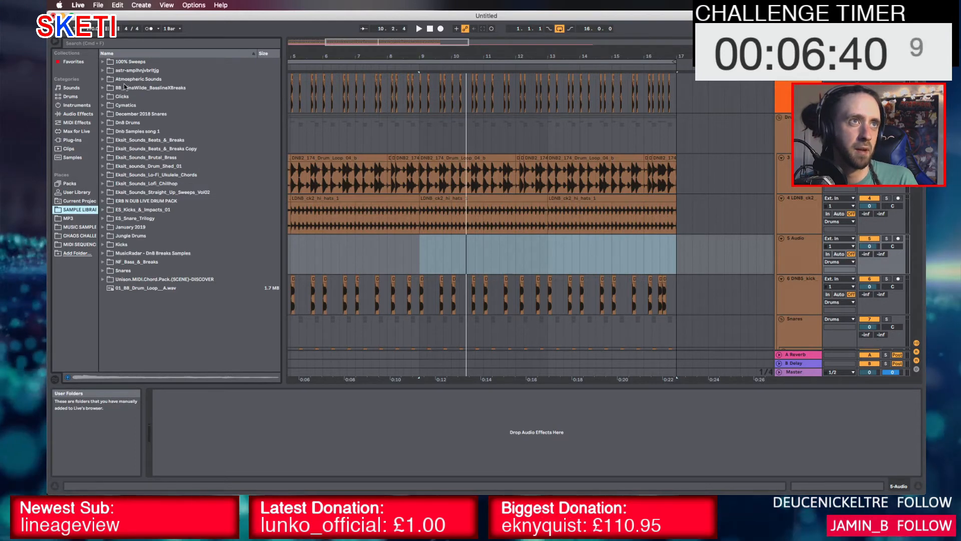
pyautogui.click(103, 139)
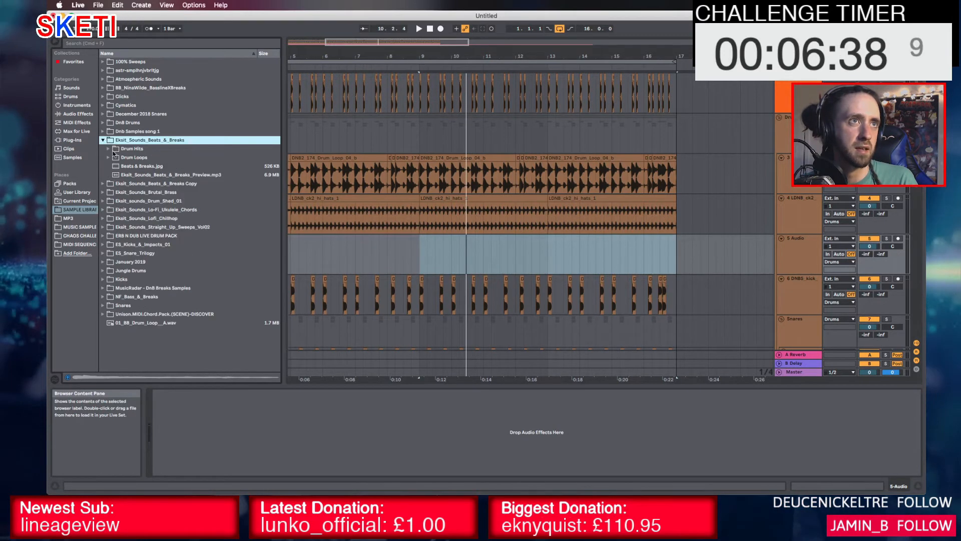
pyautogui.click(108, 158)
pyautogui.click(114, 174)
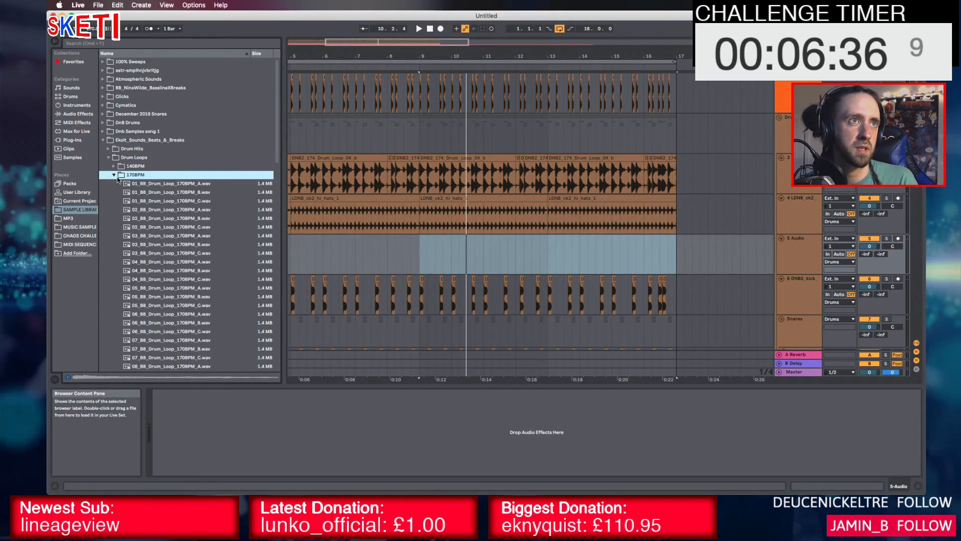
# Audition 170BPM drum loops 01 C and 02 C, and place 01_BB_Drum_Loop_170BPM_C.wav at bar 1 of the new track
pyautogui.click(151, 200)
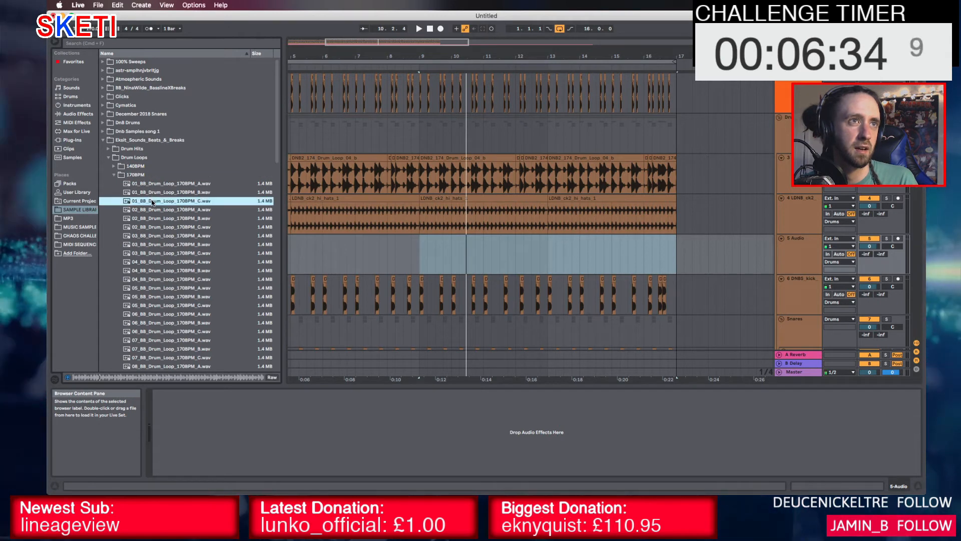
pyautogui.click(156, 227)
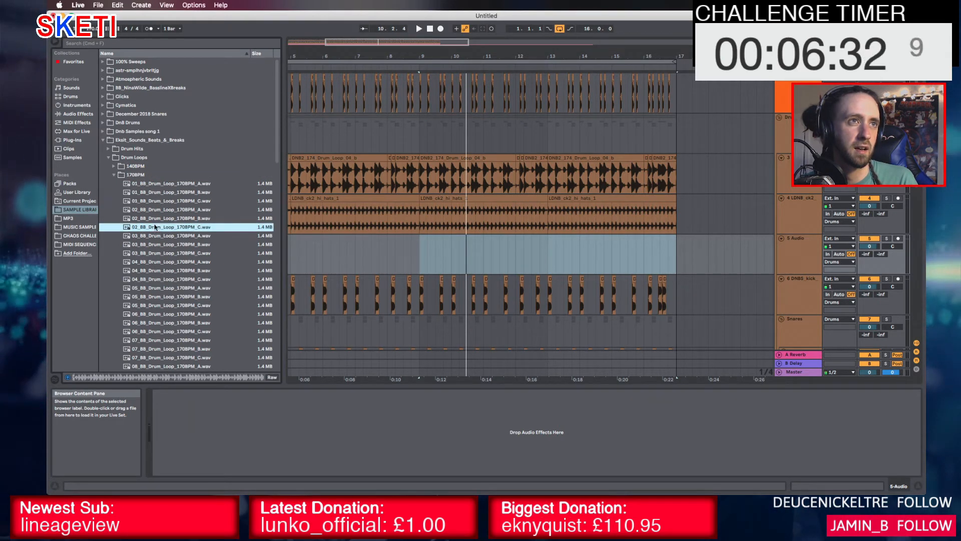
pyautogui.click(152, 201)
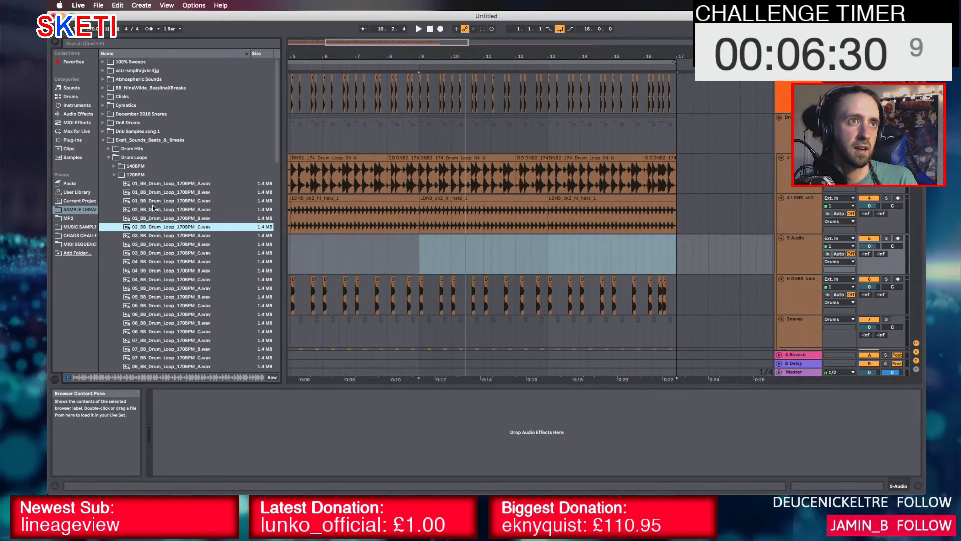
pyautogui.moveTo(153, 202); pyautogui.dragTo(299, 249)
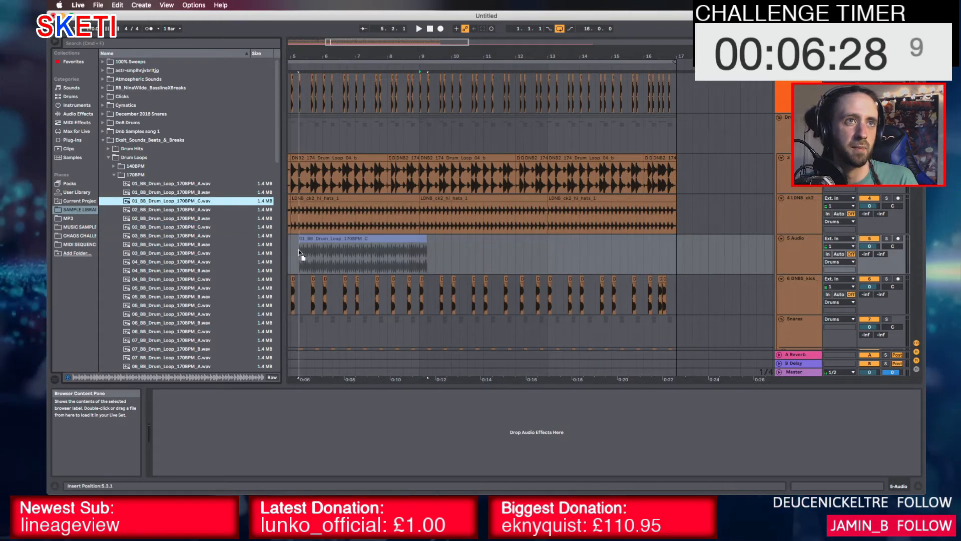
pyautogui.moveTo(467, 239); pyautogui.dragTo(331, 239)
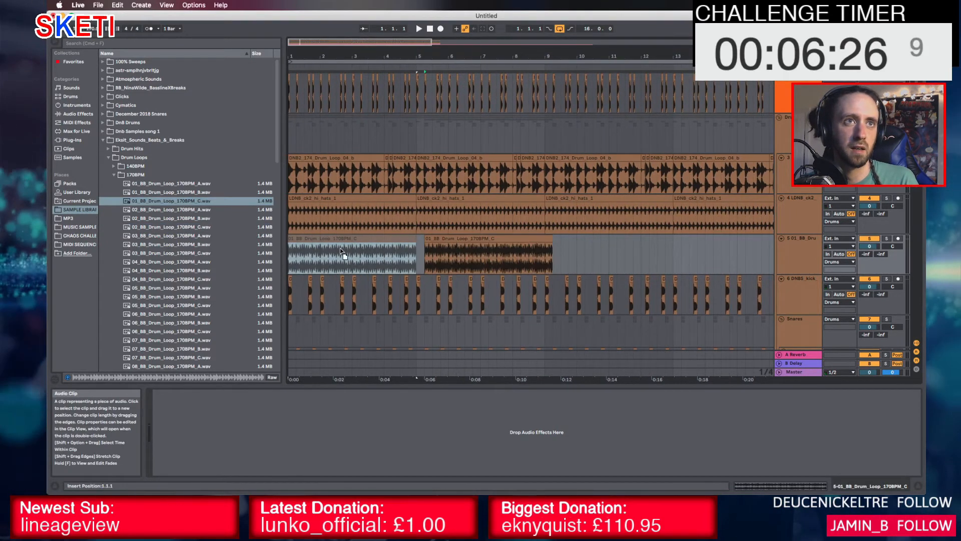
# Play the arrangement and duplicate the new four-bar drum loop clip until it fills the 16-bar section
pyautogui.press('space')
pyautogui.press('super+d')
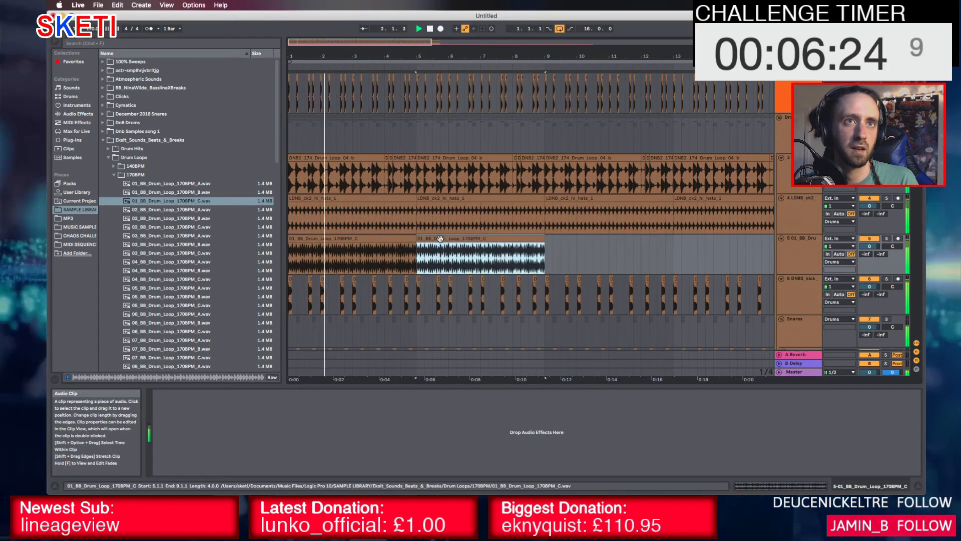
pyautogui.keyDown('shift'); pyautogui.click(395, 236); pyautogui.keyUp('shift')
pyautogui.press('super+d')
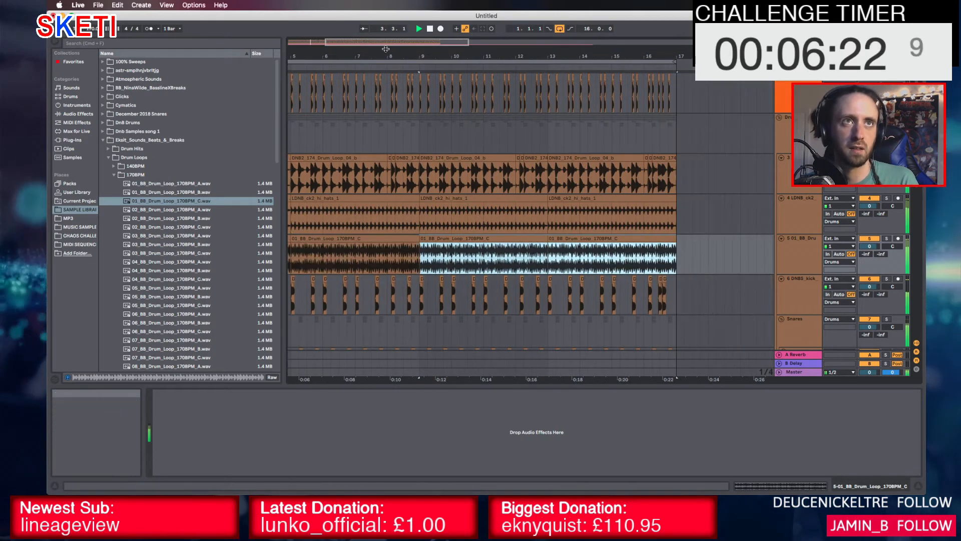
pyautogui.moveTo(386, 49); pyautogui.dragTo(385, 31)
pyautogui.scroll(-3, 374, 269)
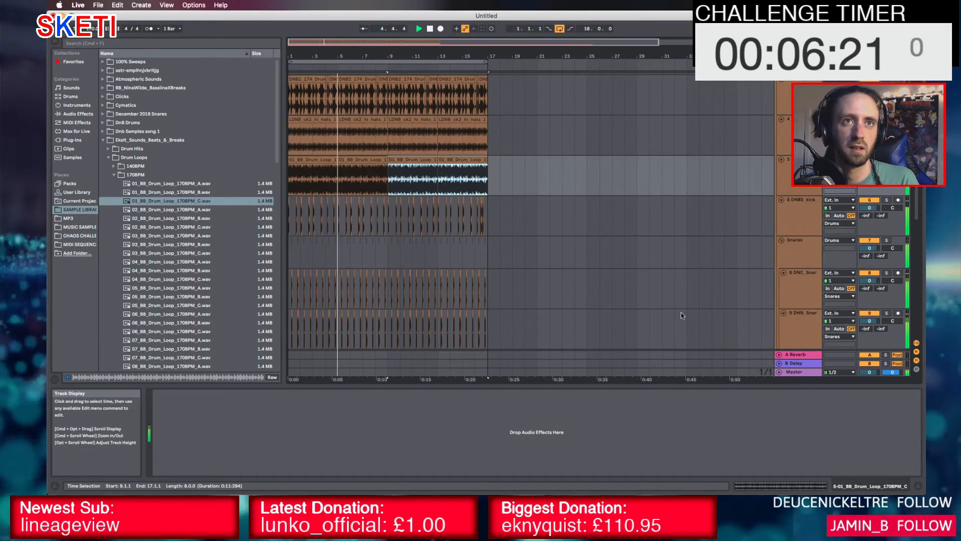
pyautogui.scroll(2, 734, 245)
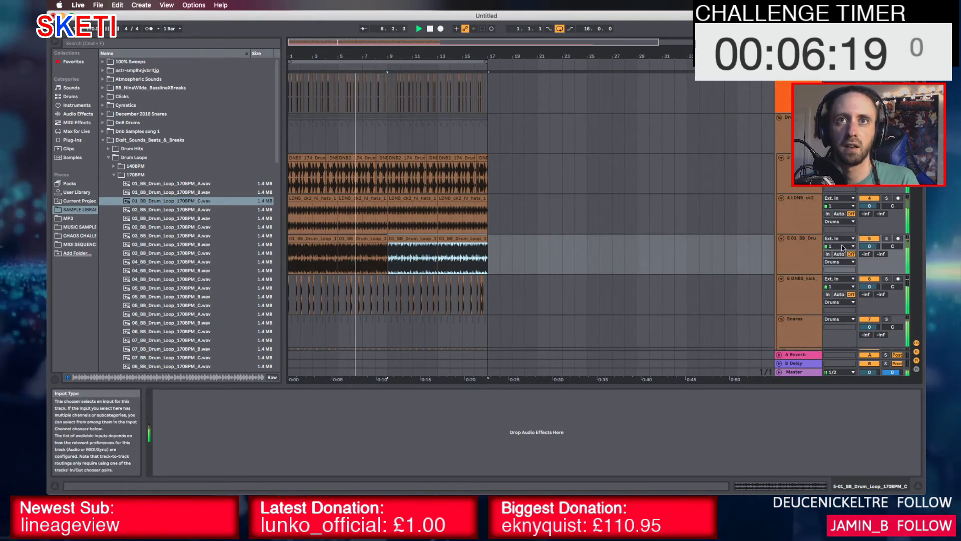
# Turn off transient looping on the first 01_BB_Drum_Loop_170BPM_C clip and set its transient envelope to 42 during playback
pyautogui.doubleClick(316, 238)
pyautogui.press('space')
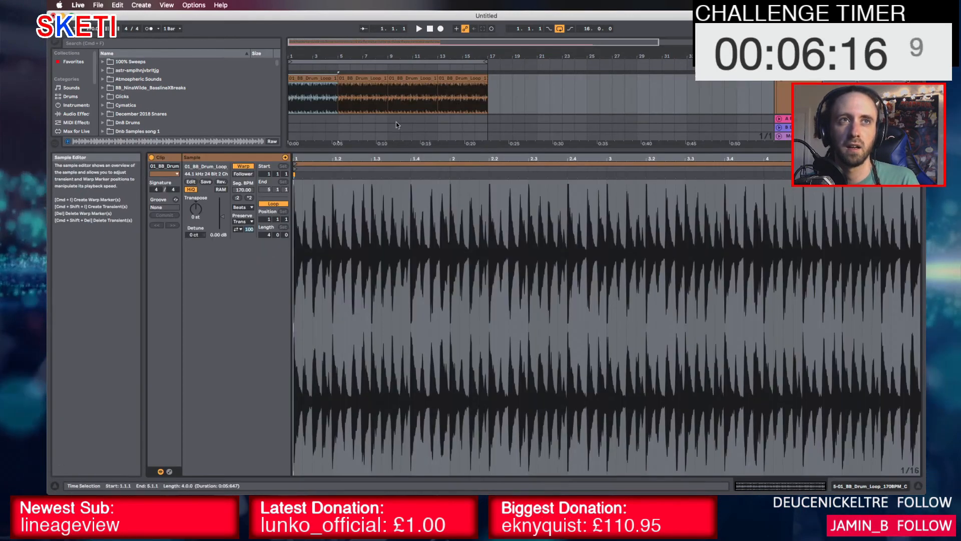
pyautogui.click(238, 229)
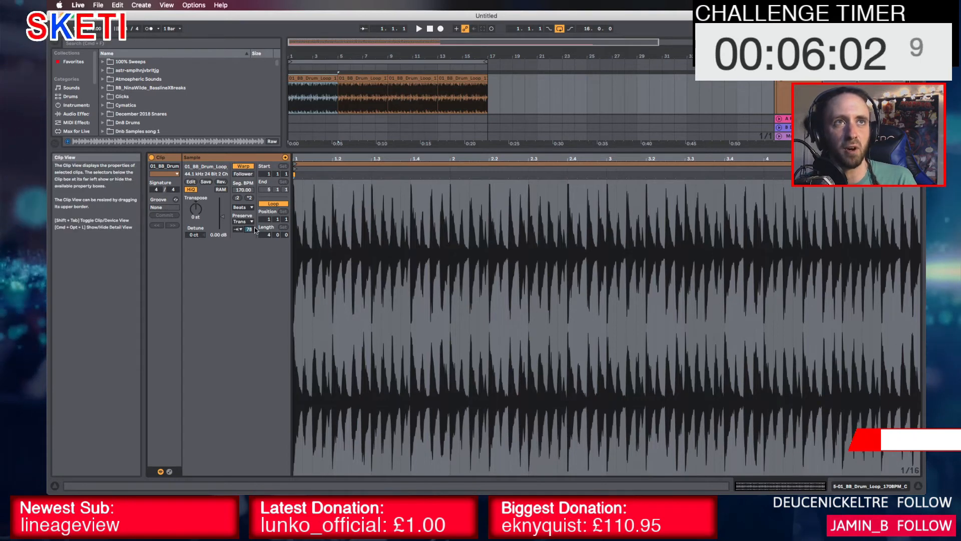
pyautogui.press('space')
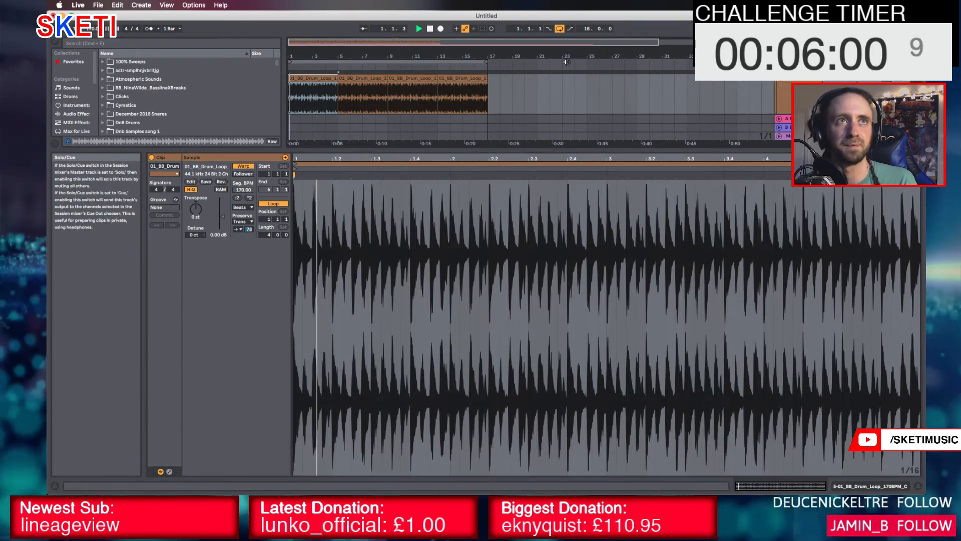
pyautogui.moveTo(249, 230); pyautogui.dragTo(249, 220)
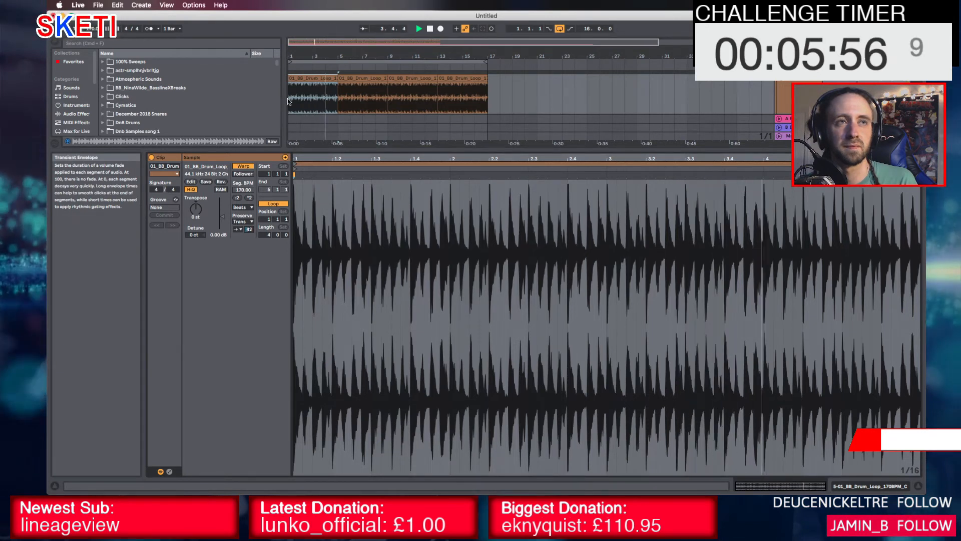
# Duplicate the adjusted four-bar drum loop clip three times over the existing copies up to bar 17 and play back the result
pyautogui.press('space')
pyautogui.click(317, 78)
pyautogui.press('super+d')
pyautogui.press('super+d')
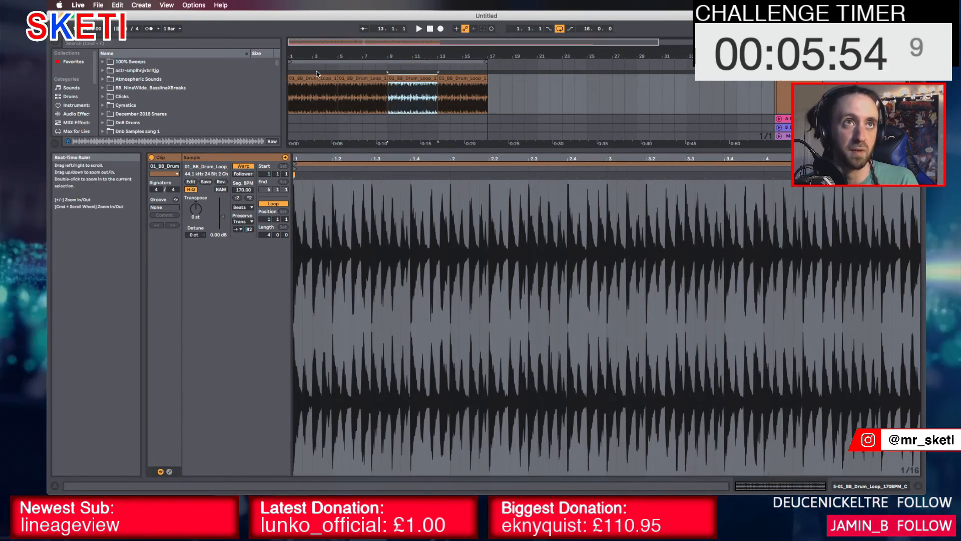
pyautogui.press('super+d')
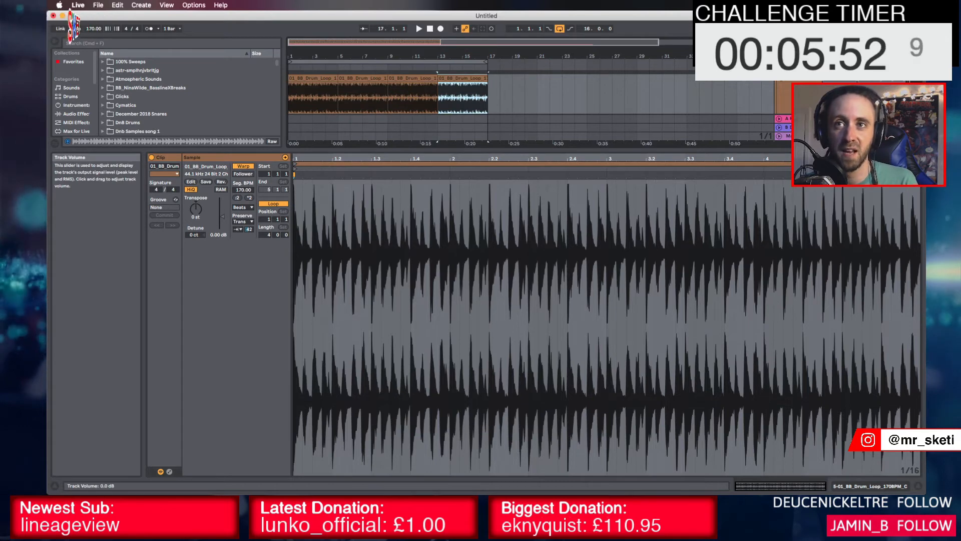
pyautogui.press('space')
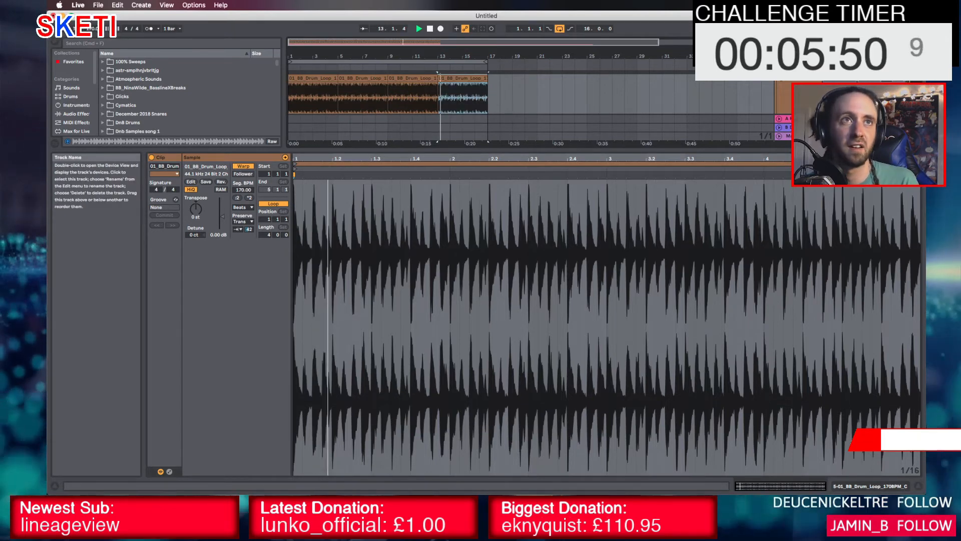
pyautogui.press('space')
# Close the clip editor, collapse the Drums group and play the arrangement with the melody, pads and bass in view
pyautogui.click(918, 486)
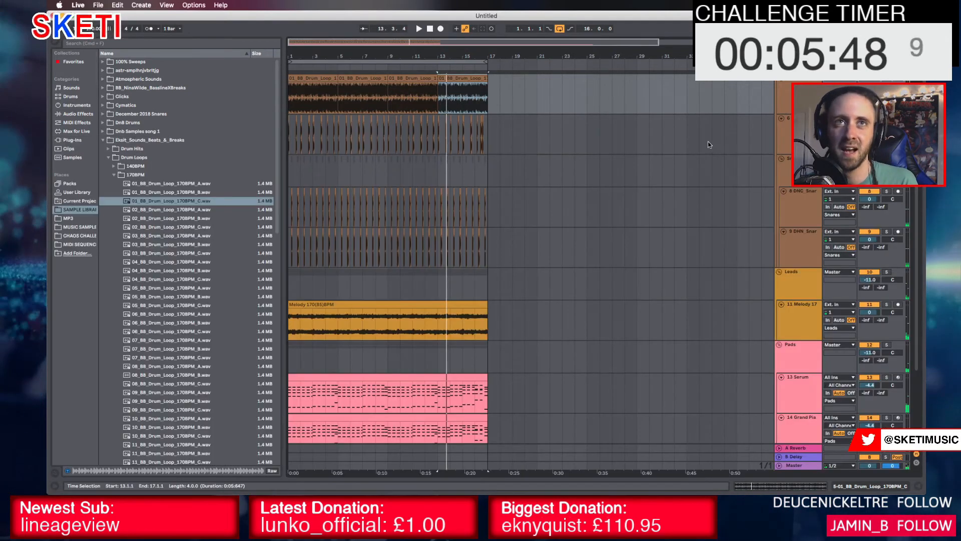
pyautogui.scroll(5, 708, 141)
pyautogui.scroll(4, 724, 150)
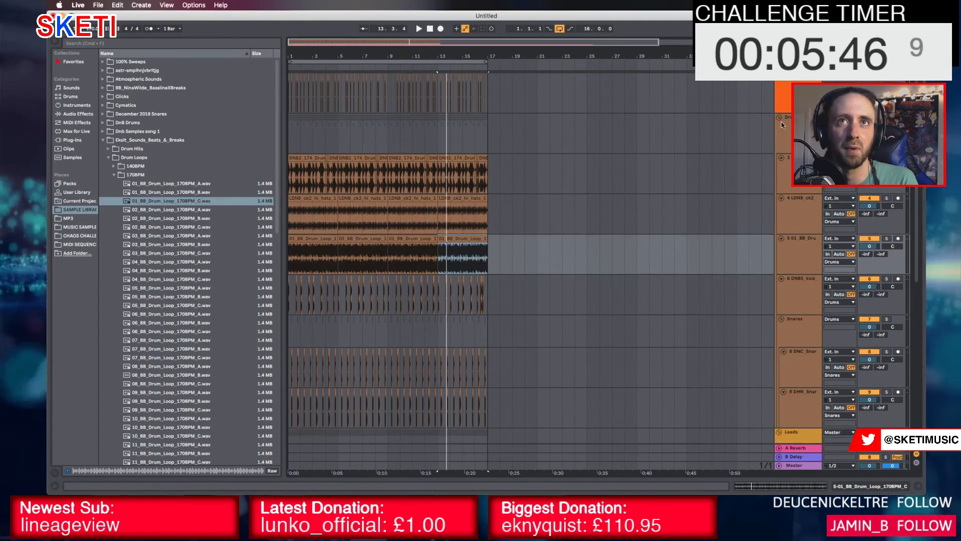
pyautogui.click(780, 118)
pyautogui.press('space')
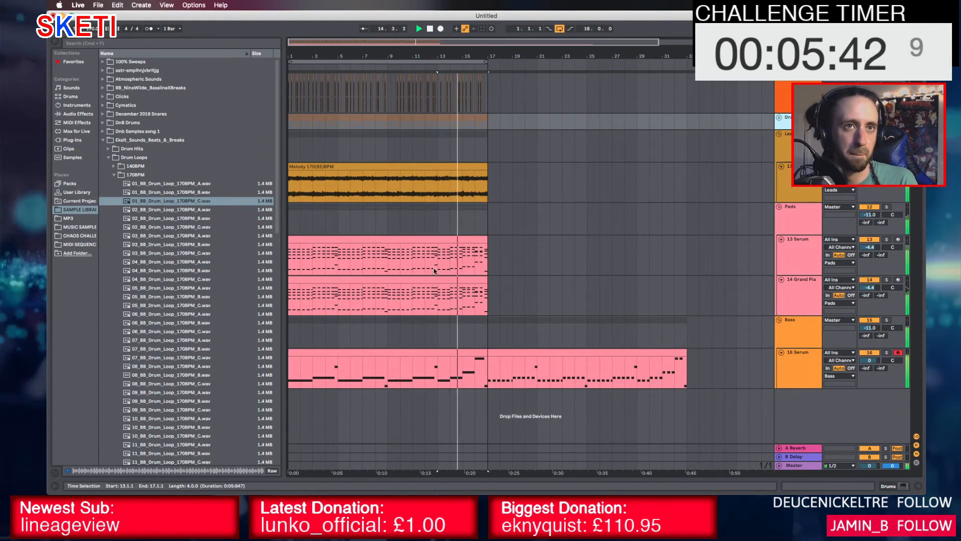
pyautogui.moveTo(391, 55); pyautogui.dragTo(385, 222)
pyautogui.hscroll(-2, 384, 227)
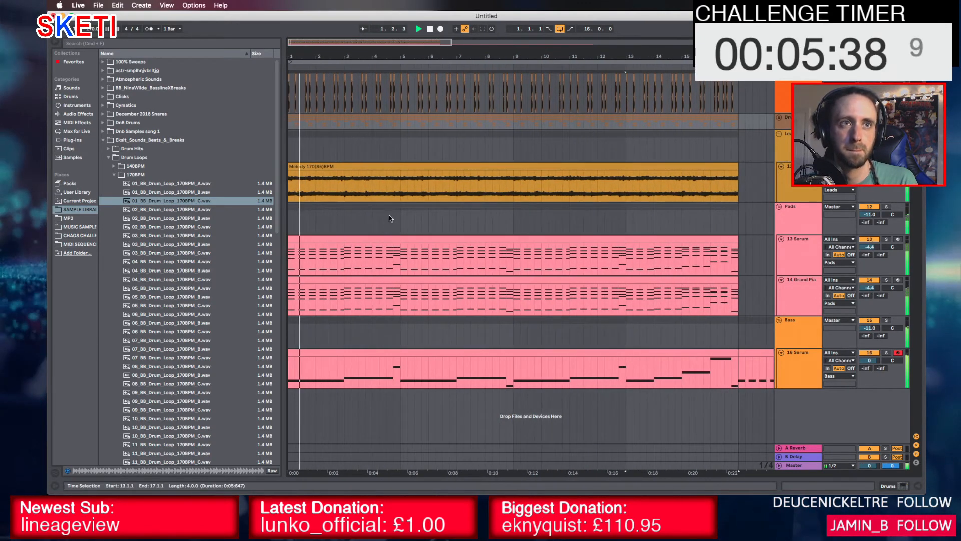
# Move the second bass clip from bar 17 to bar 33 and duplicate bars 1 to 17 of all tracks into the gap
pyautogui.moveTo(407, 51); pyautogui.dragTo(407, 10)
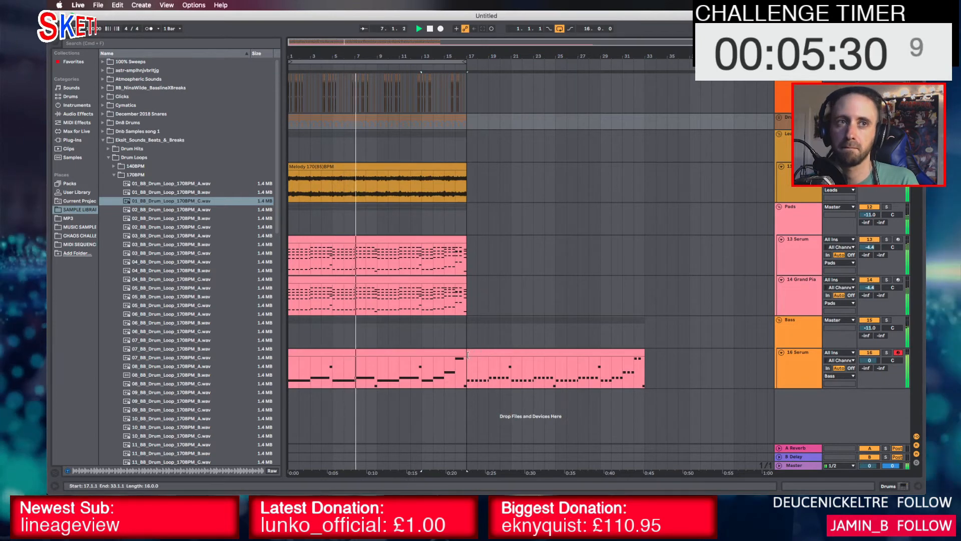
pyautogui.moveTo(510, 352); pyautogui.dragTo(675, 359)
pyautogui.press('space')
pyautogui.click(313, 354)
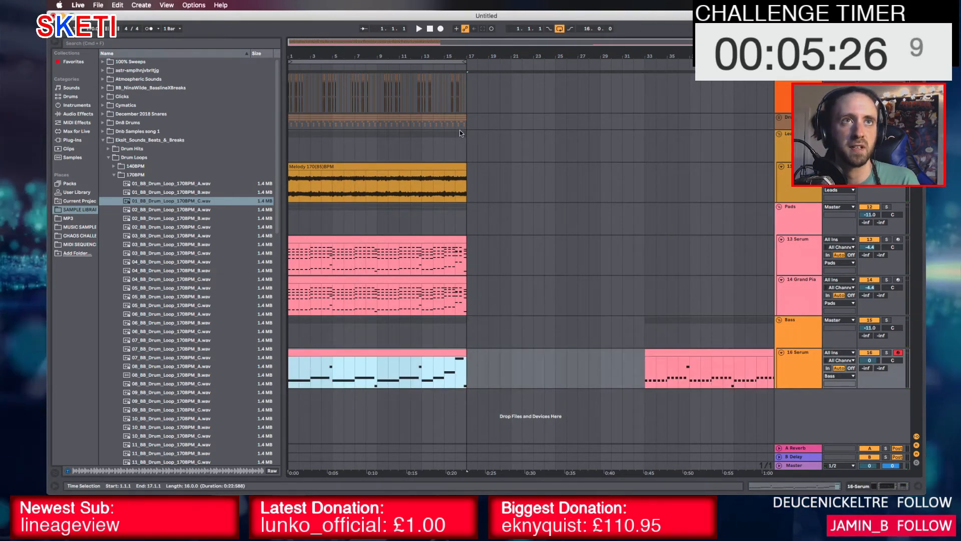
pyautogui.keyDown('shift'); pyautogui.click(466, 111); pyautogui.keyUp('shift')
pyautogui.press('super+d')
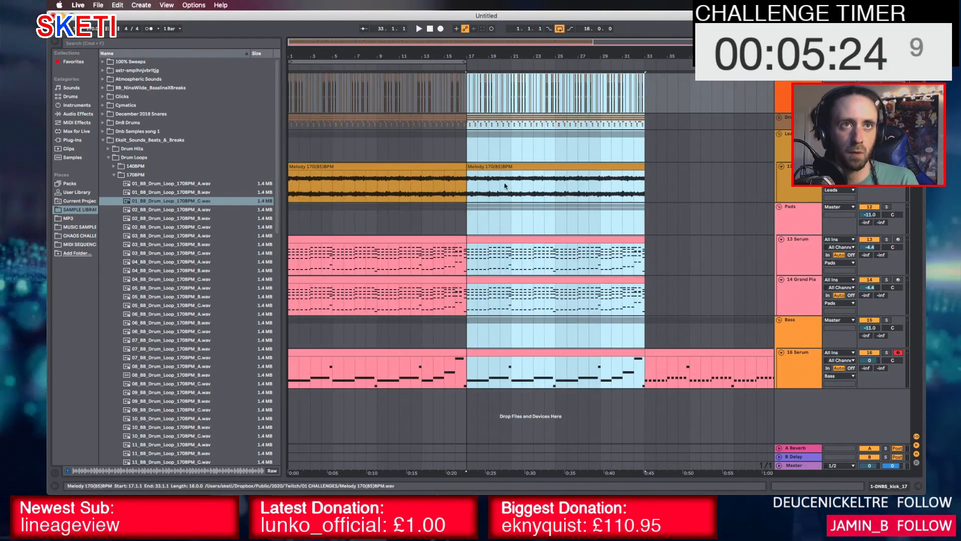
# Deactivate the duplicated Serum and Grand Piano pad clips at bars 17 to 33 and extend the arrangement loop to 32 bars
pyautogui.click(418, 249)
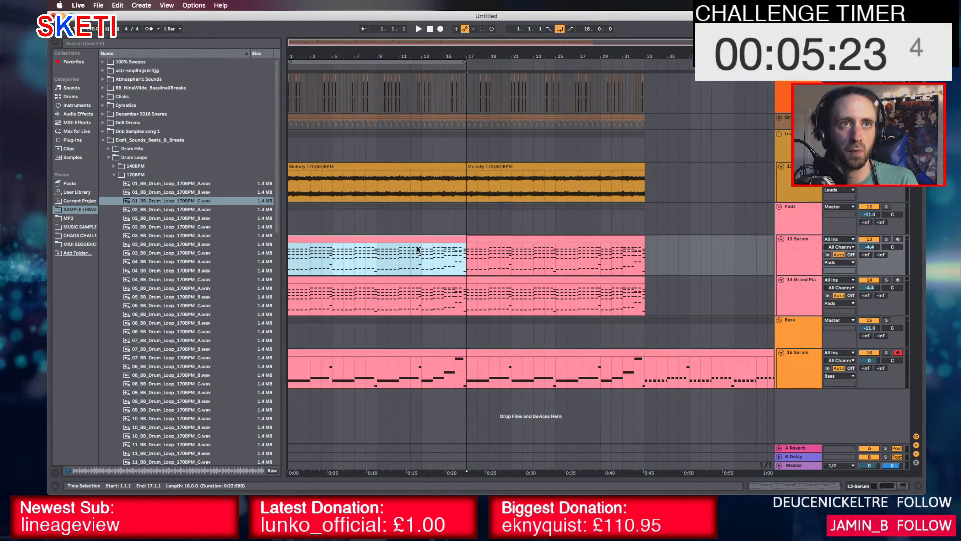
pyautogui.click(523, 236)
pyautogui.keyDown('shift'); pyautogui.click(530, 279); pyautogui.keyUp('shift')
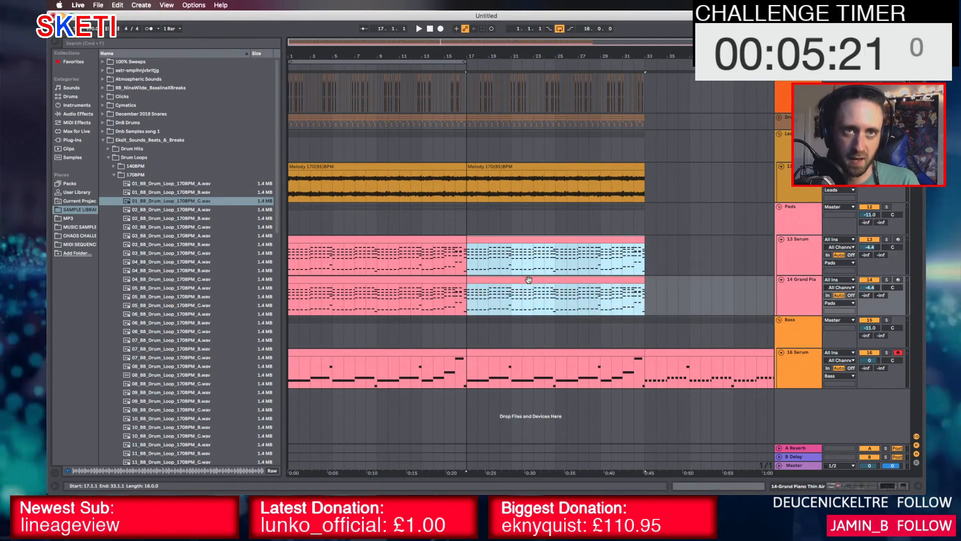
pyautogui.press('0')
pyautogui.click(410, 239)
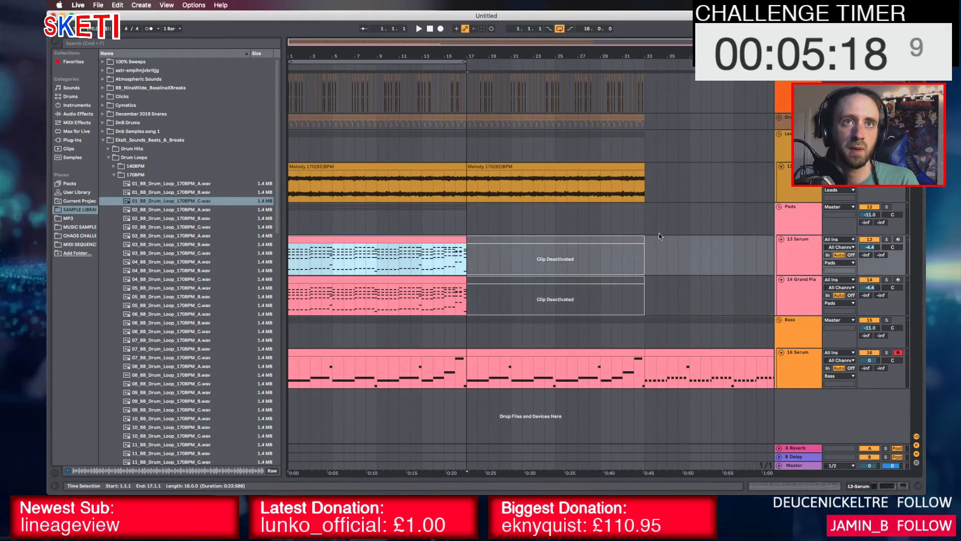
pyautogui.keyDown('shift'); pyautogui.click(642, 252); pyautogui.keyUp('shift')
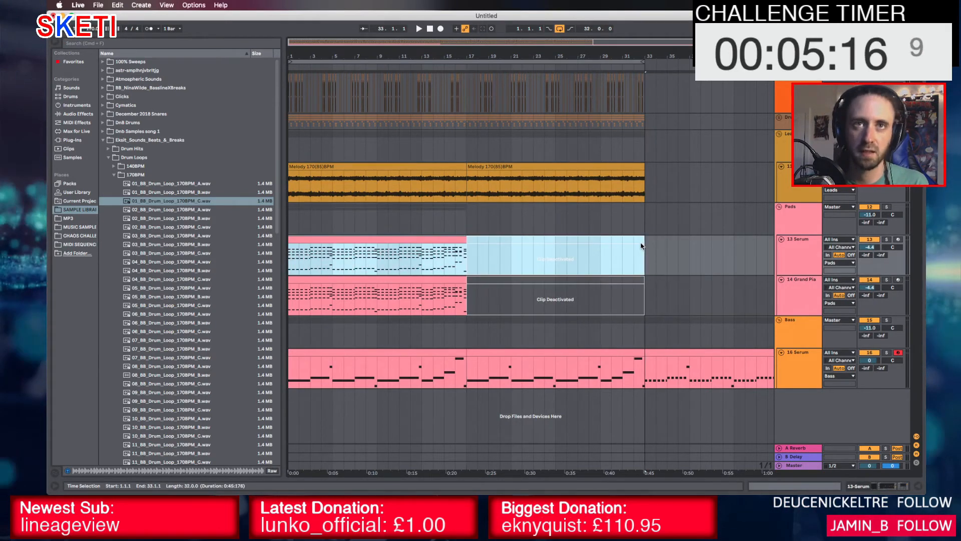
# Trim the duplicated bass clip so it ends at bar 32, leaving the last bar before bar 33 empty
pyautogui.moveTo(629, 57); pyautogui.dragTo(629, 225)
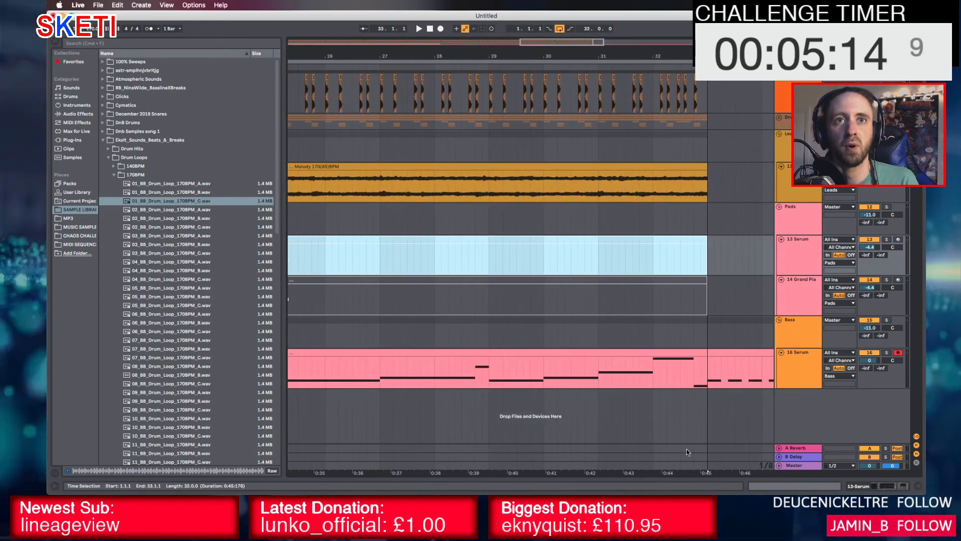
pyautogui.moveTo(703, 352); pyautogui.dragTo(652, 364)
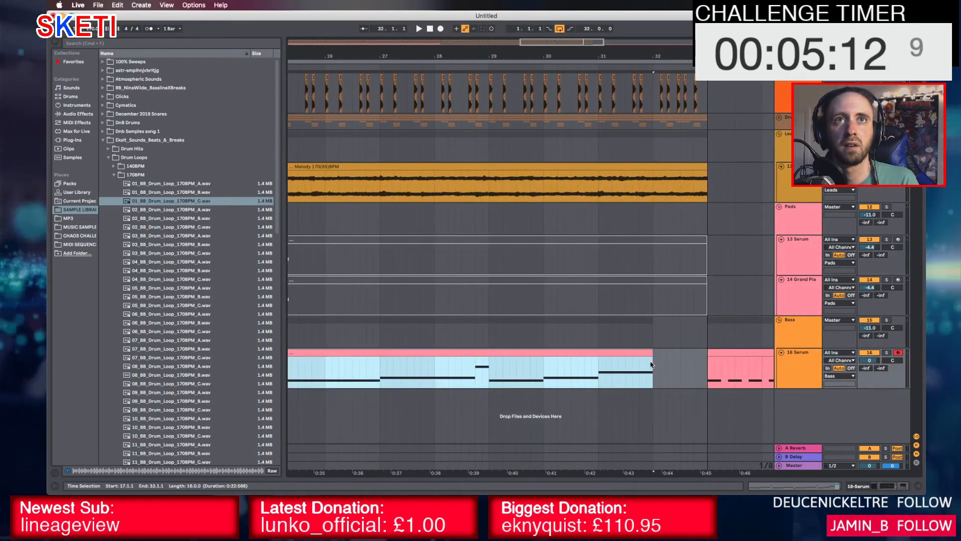
pyautogui.moveTo(669, 52); pyautogui.dragTo(666, 151)
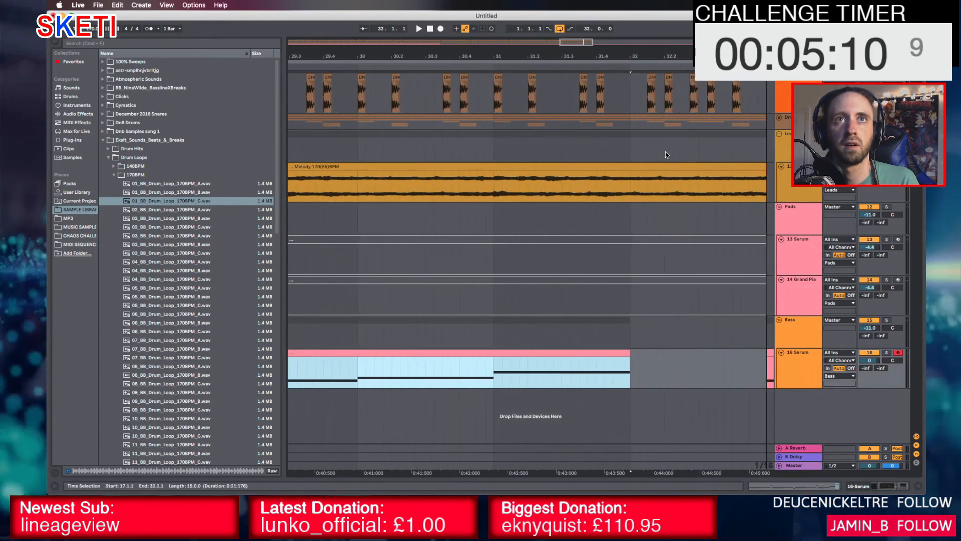
pyautogui.moveTo(667, 56); pyautogui.dragTo(664, 112)
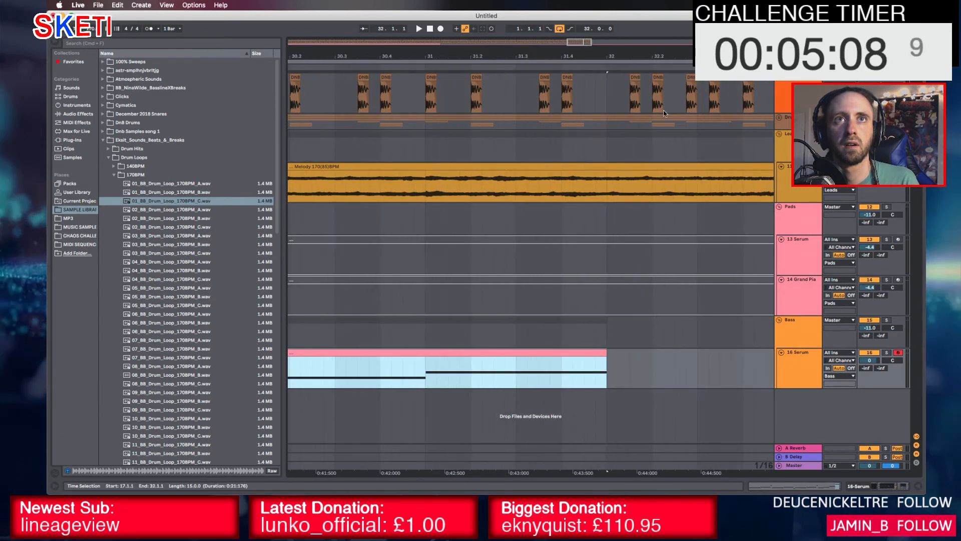
# Expand the Drums group, move the kick and drum loop slice from 32.1.3 to bar 32, and extend the loop slice to 32.2
pyautogui.click(779, 117)
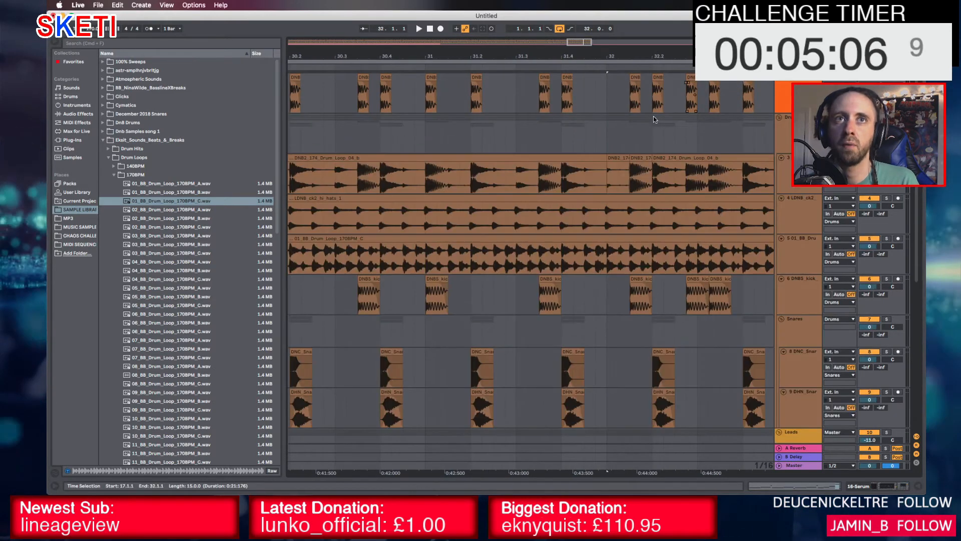
pyautogui.keyDown('shift'); pyautogui.click(640, 79); pyautogui.keyUp('shift')
pyautogui.moveTo(639, 79)
pyautogui.mouseDown()
pyautogui.moveTo(619, 81)
pyautogui.moveTo(631, 86)
pyautogui.mouseUp()
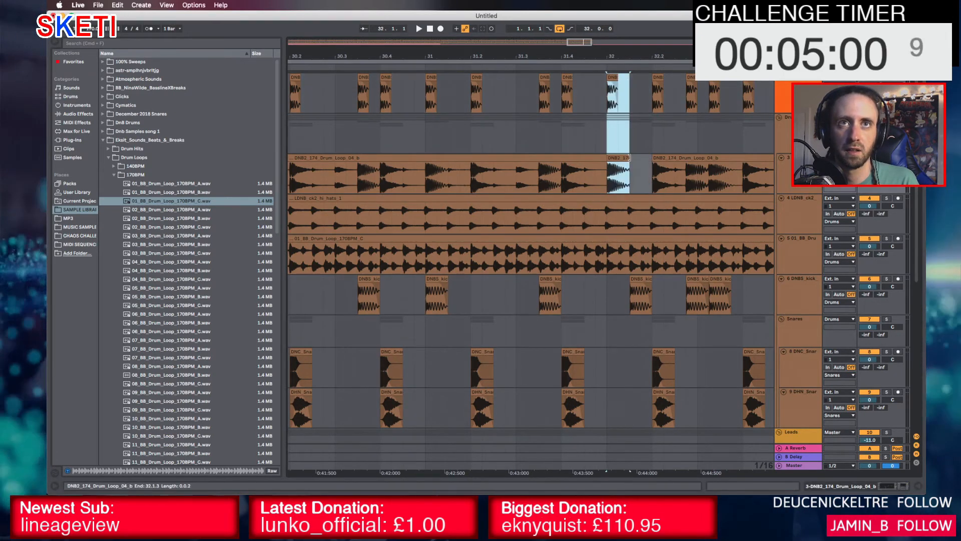
pyautogui.moveTo(630, 158); pyautogui.dragTo(652, 158)
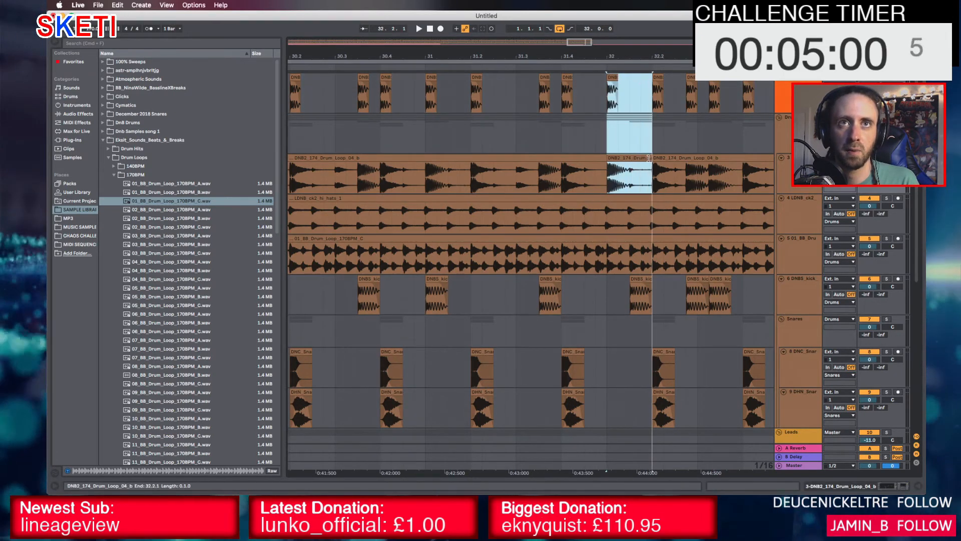
# Delete the top kick track and drum loop audio from 32.2 to bar 33
pyautogui.click(658, 77)
pyautogui.hscroll(3, 660, 80)
pyautogui.keyDown('shift'); pyautogui.click(679, 189); pyautogui.keyUp('shift')
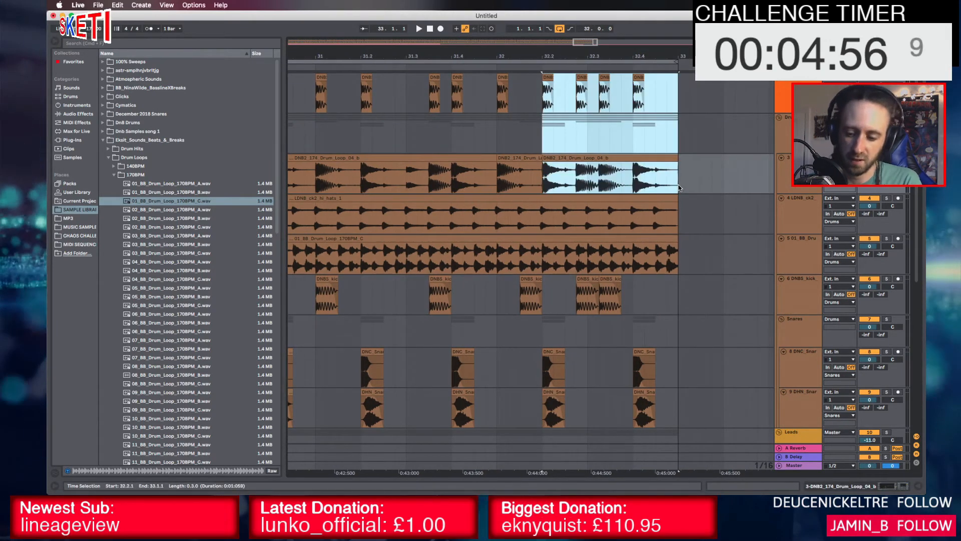
pyautogui.press('Delete')
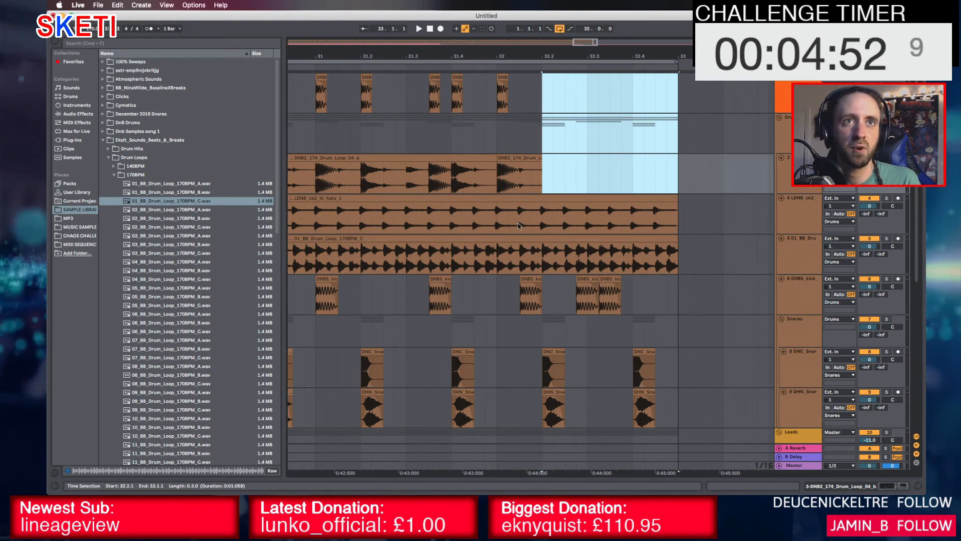
# Delete every hi-hat loop clip after the first four-bar clip at bar 1
pyautogui.click(502, 199)
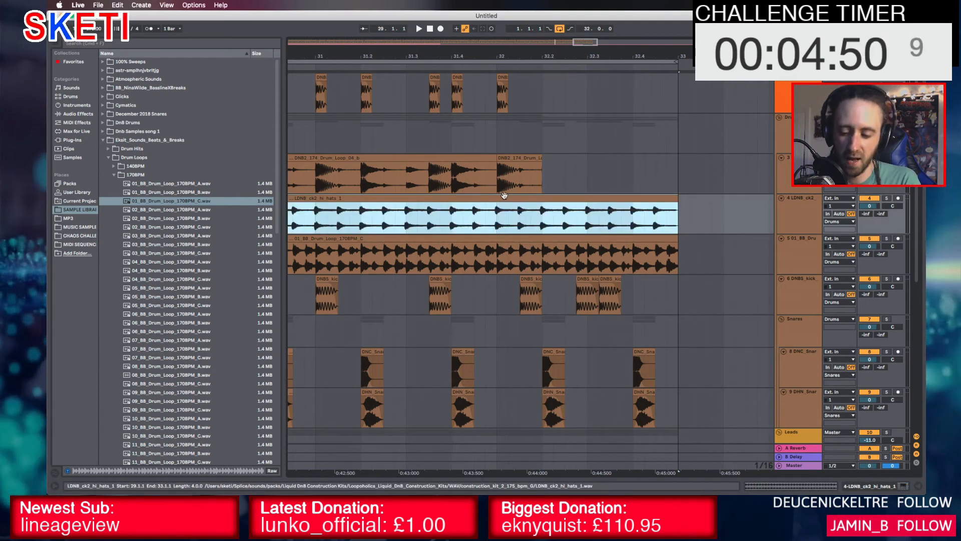
pyautogui.press('Delete')
pyautogui.moveTo(395, 56); pyautogui.dragTo(396, 31)
pyautogui.scroll(-8, 395, 267)
pyautogui.hscroll(-10, 395, 267)
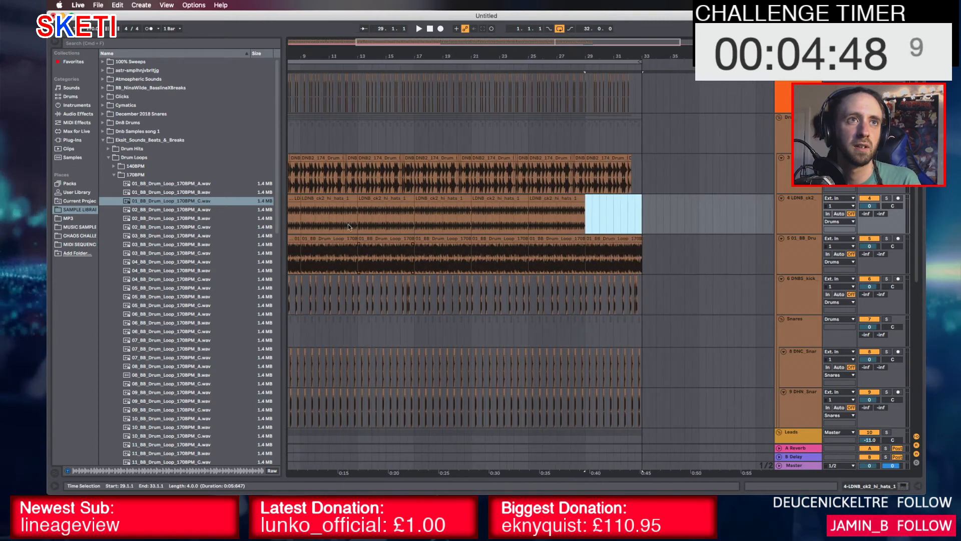
pyautogui.click(362, 198)
pyautogui.keyDown('shift'); pyautogui.click(661, 200); pyautogui.keyUp('shift')
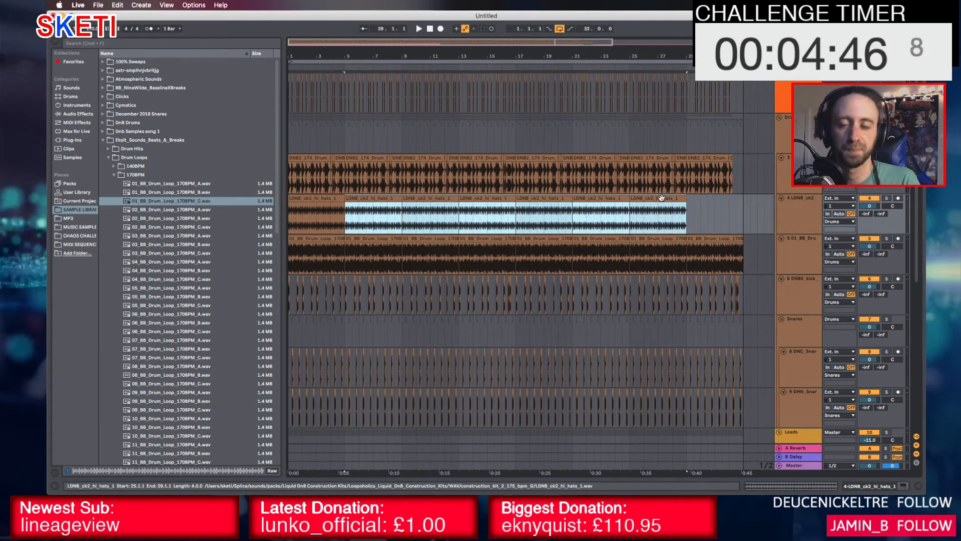
pyautogui.press('Delete')
# Open the remaining hi-hat clip and warp its last hit onto the 4.4.3 grid line
pyautogui.doubleClick(316, 197)
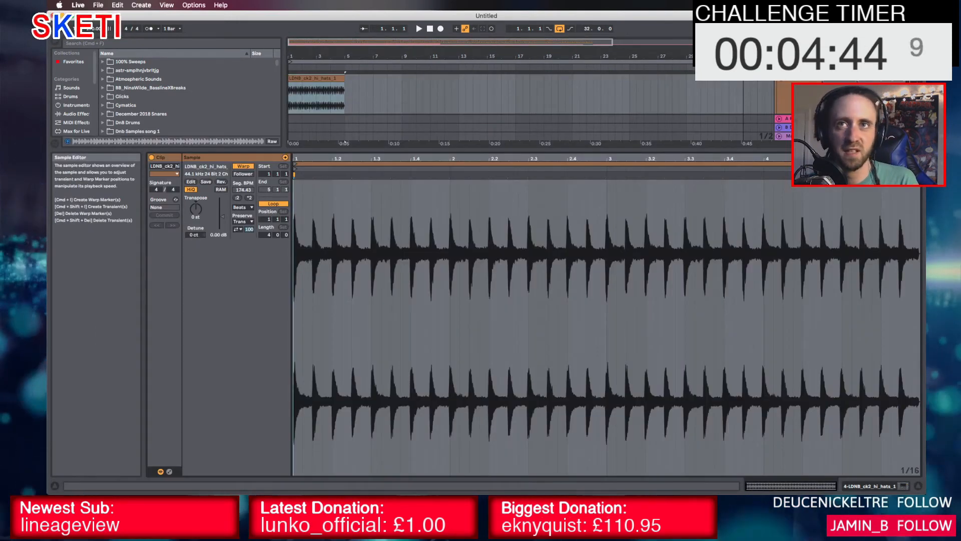
pyautogui.scroll(10, 672, 231)
pyautogui.hscroll(5, 672, 231)
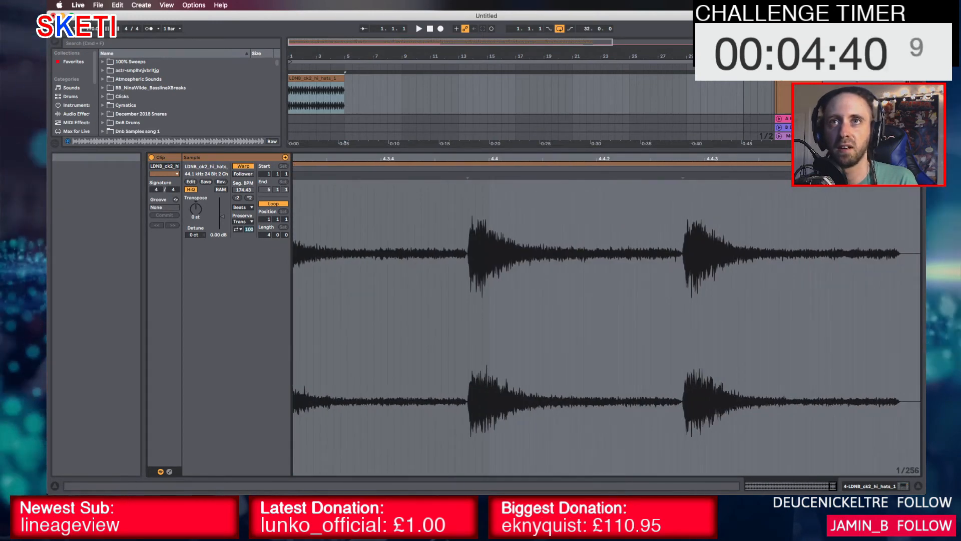
pyautogui.press('Right')
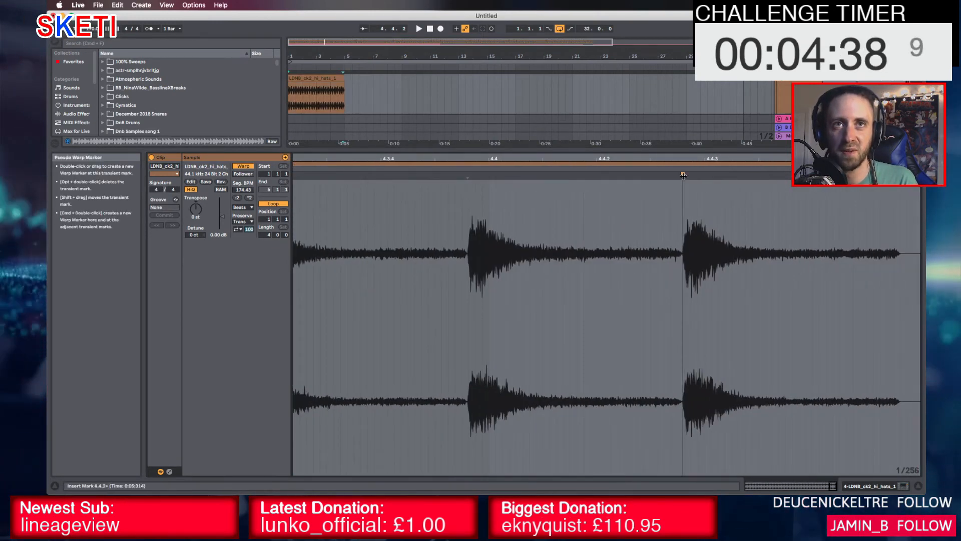
pyautogui.moveTo(683, 175)
pyautogui.mouseDown()
pyautogui.moveTo(706, 177)
pyautogui.moveTo(708, 45)
pyautogui.mouseUp()
# Close the clip view and duplicate the four-bar hi-hat clip repeatedly until the hi-hats run to bar 33
pyautogui.click(920, 486)
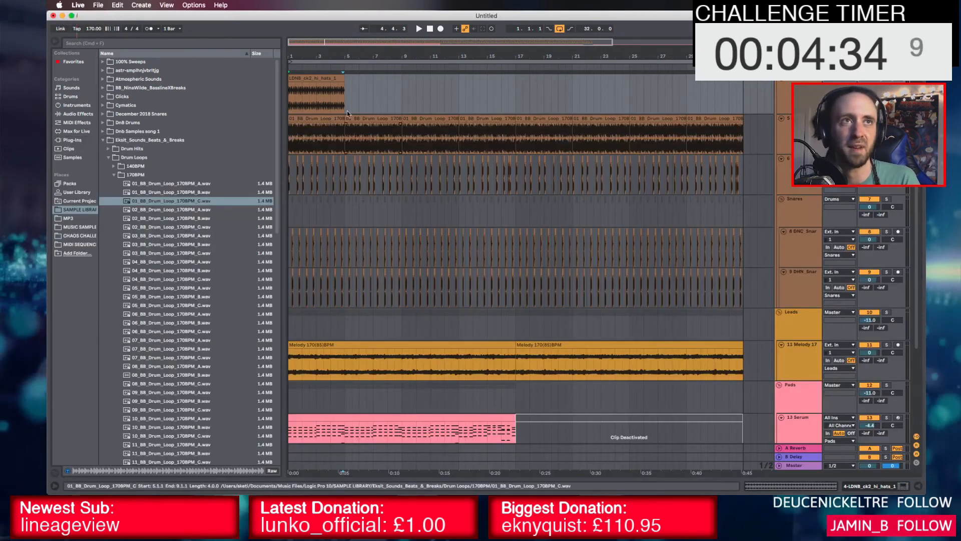
pyautogui.click(330, 92)
pyautogui.press('super+d')
pyautogui.press('super+d')
pyautogui.press('super+d')
pyautogui.press('super+d')
pyautogui.press('super+d')
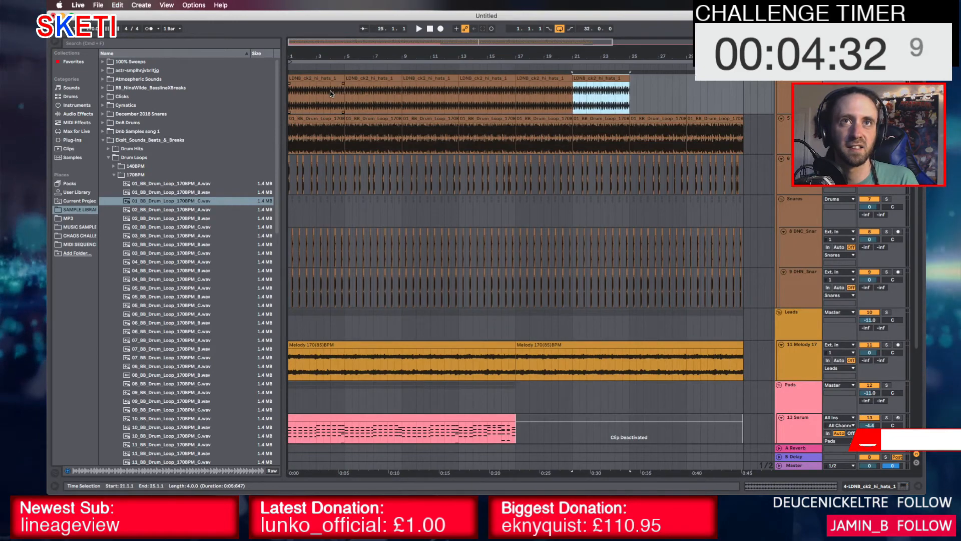
# Delete the DNB2 drum loop audio from 31.2 onward and the 01_BB drum loop audio from 31.1.3 onward
pyautogui.scroll(5, 699, 278)
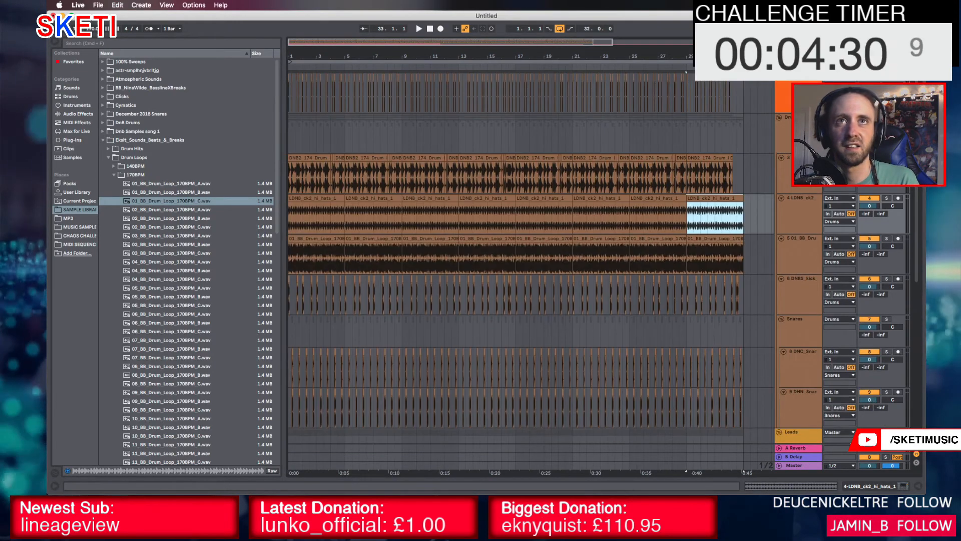
pyautogui.moveTo(737, 56); pyautogui.dragTo(736, 135)
pyautogui.moveTo(585, 56); pyautogui.dragTo(584, 15)
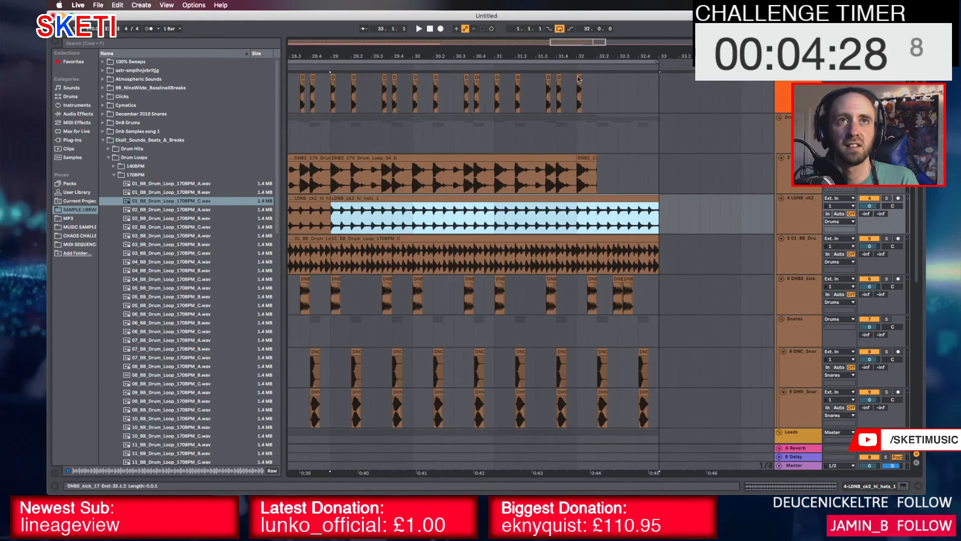
pyautogui.click(497, 184)
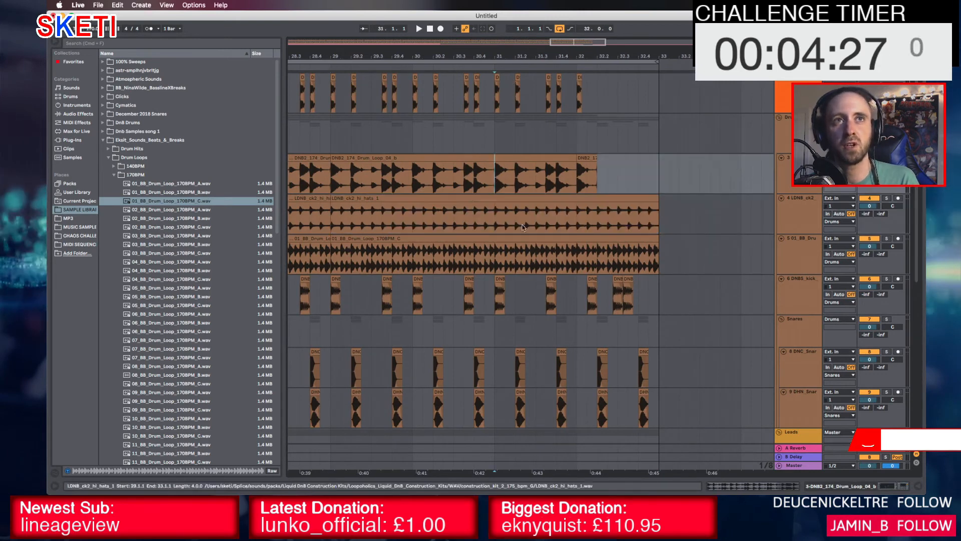
pyautogui.moveTo(513, 179); pyautogui.dragTo(679, 177)
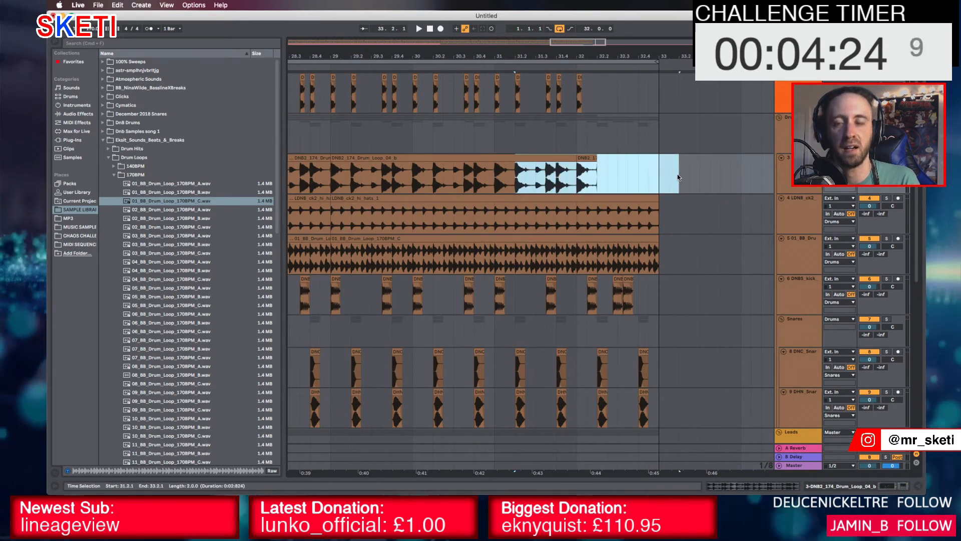
pyautogui.press('Delete')
pyautogui.click(546, 259)
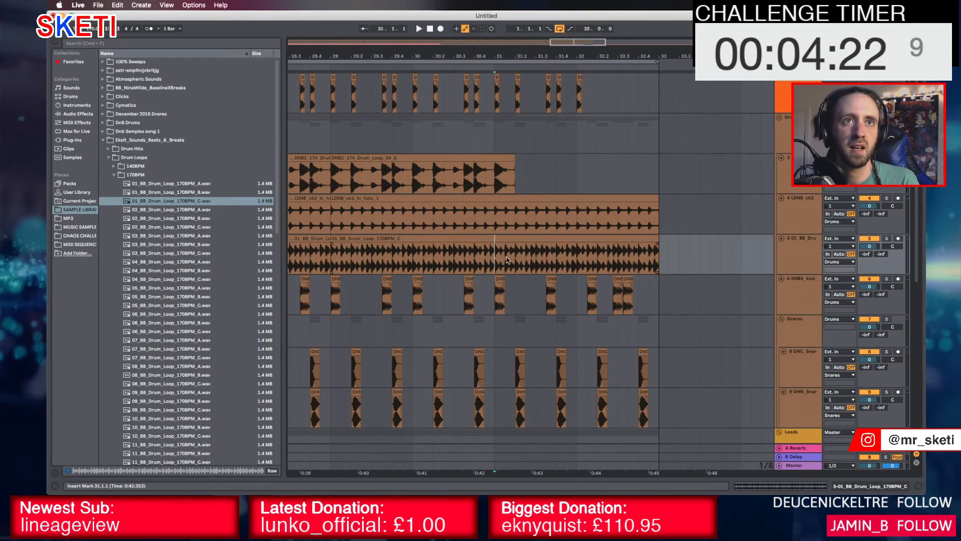
pyautogui.moveTo(504, 259); pyautogui.dragTo(731, 259)
pyautogui.press('Delete')
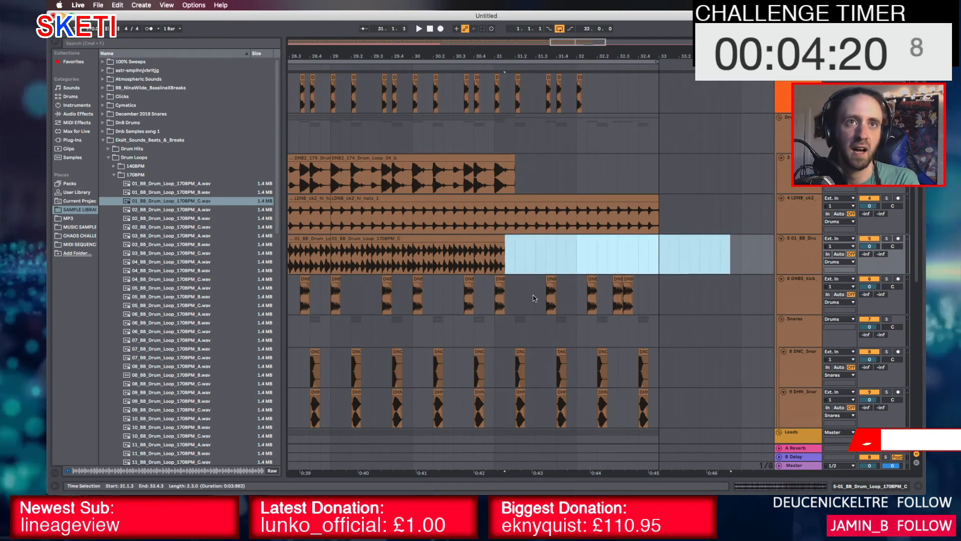
# Clear the lower kick and snare clips after bar 31's first beat, extend the 01_BB loop to 31.2, and delete the top kicks from 31.2
pyautogui.scroll(-3, 517, 292)
pyautogui.moveTo(514, 211); pyautogui.dragTo(710, 345)
pyautogui.scroll(3, 518, 269)
pyautogui.click(500, 282)
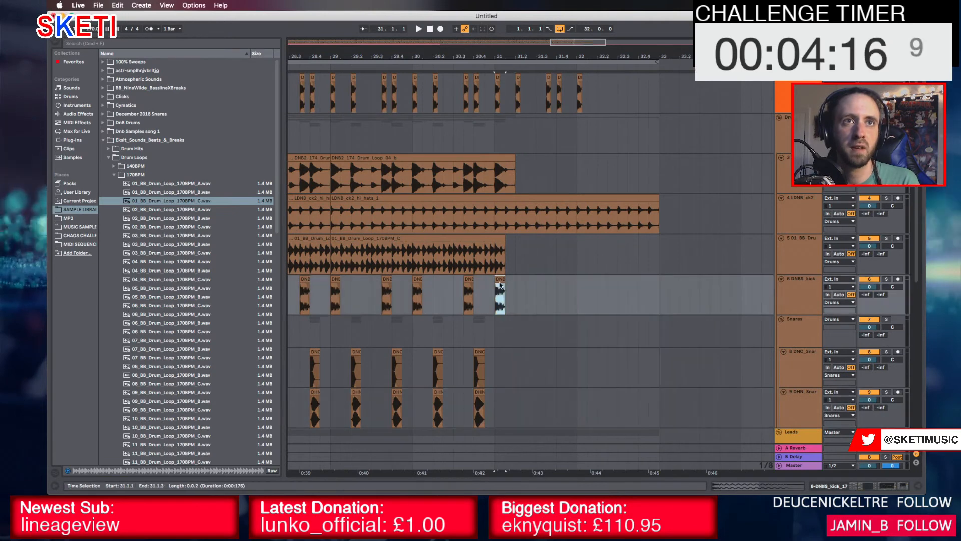
pyautogui.moveTo(505, 270); pyautogui.dragTo(515, 270)
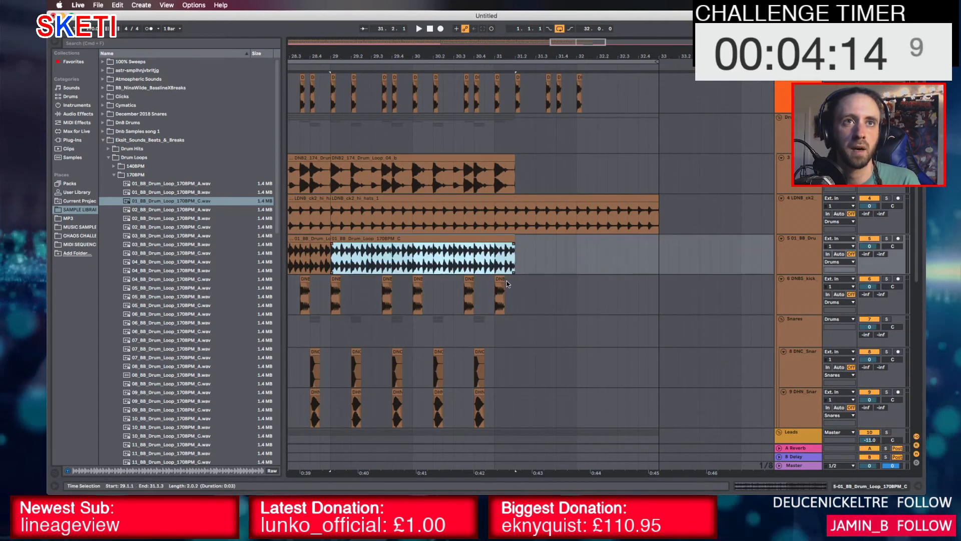
pyautogui.click(500, 282)
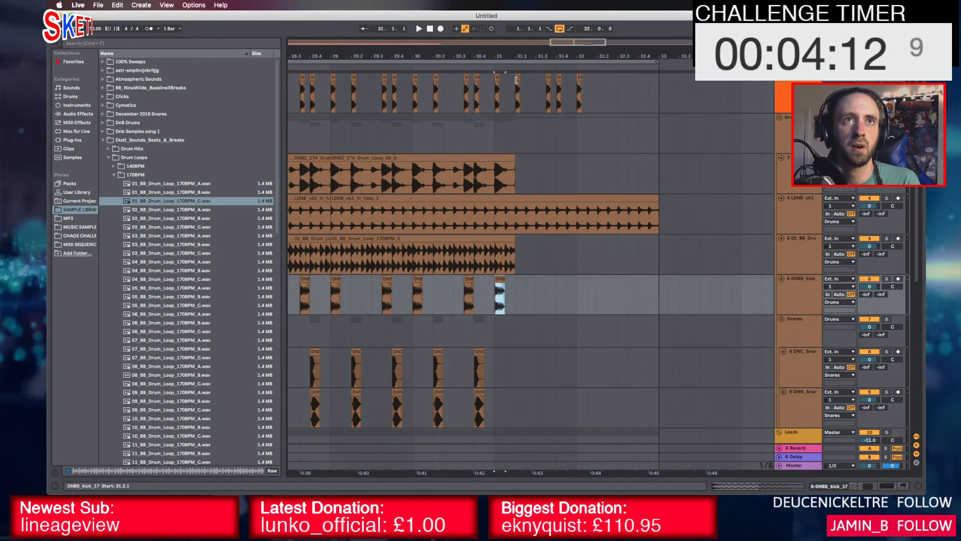
pyautogui.moveTo(517, 81); pyautogui.dragTo(638, 86)
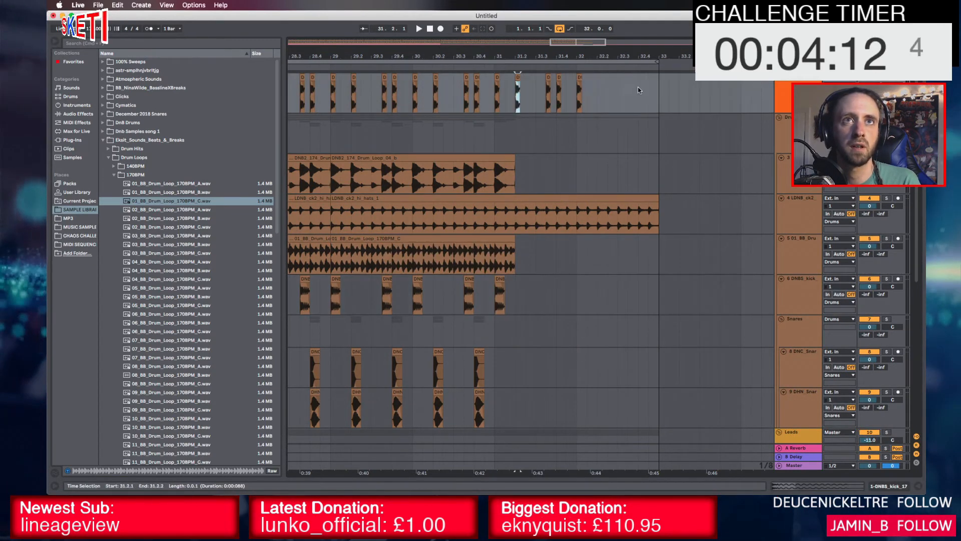
# Duplicate the one-beat section from 31.1 to 31.2, across the top kick to lower kick tracks, four times
pyautogui.click(497, 77)
pyautogui.keyDown('shift'); pyautogui.click(515, 295); pyautogui.keyUp('shift')
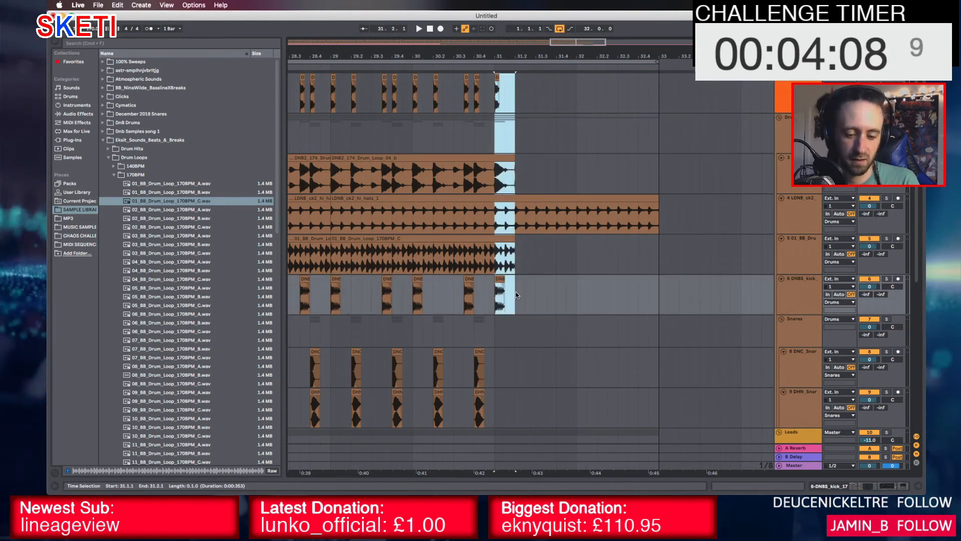
pyautogui.press('super+d')
pyautogui.press('super+d')
pyautogui.press('super+d')
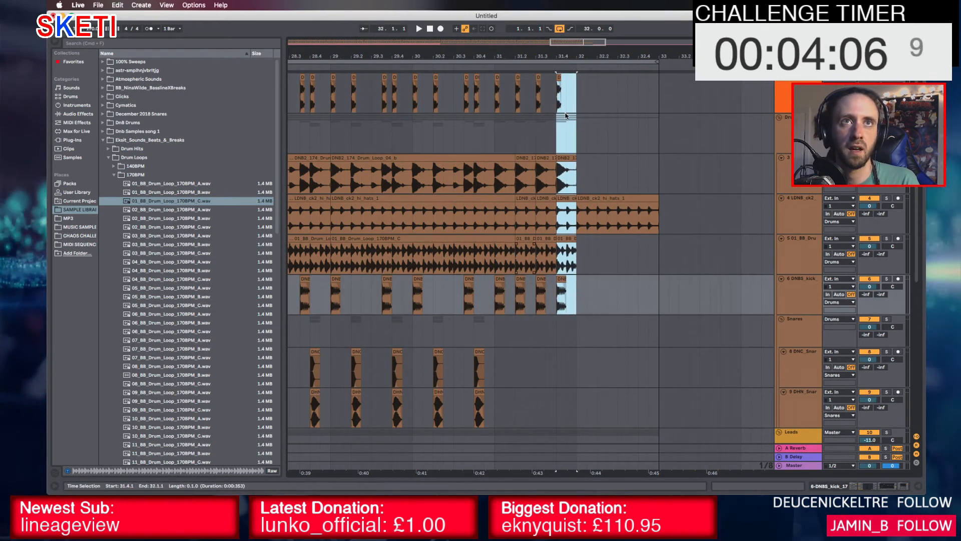
pyautogui.press('super+d')
# Duplicate the half-beat section from 32.1.1 to 32.1.3, across the same drum tracks, five times up to 32.4
pyautogui.click(579, 78)
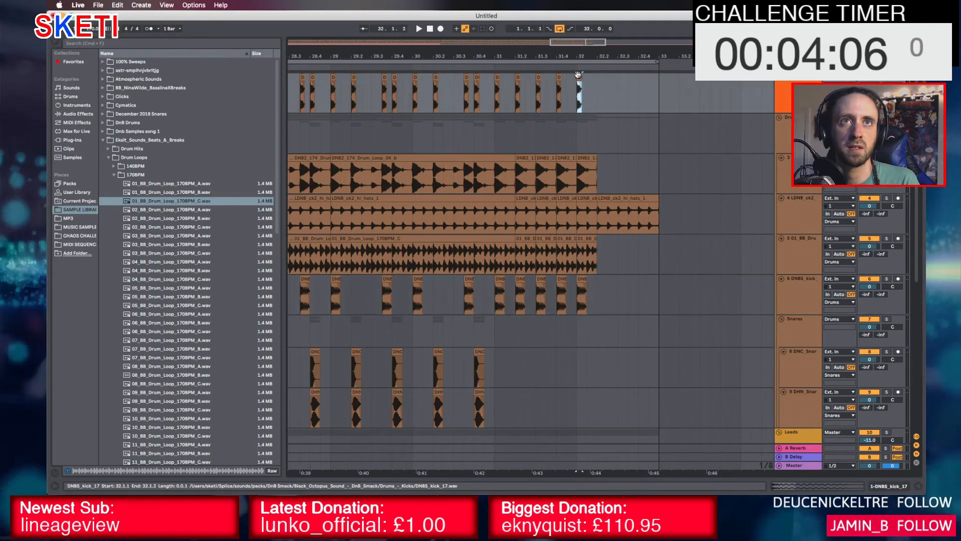
pyautogui.keyDown('shift'); pyautogui.click(584, 280); pyautogui.keyUp('shift')
pyautogui.press('super+d')
pyautogui.press('super+d')
pyautogui.press('super+d')
pyautogui.press('super+d')
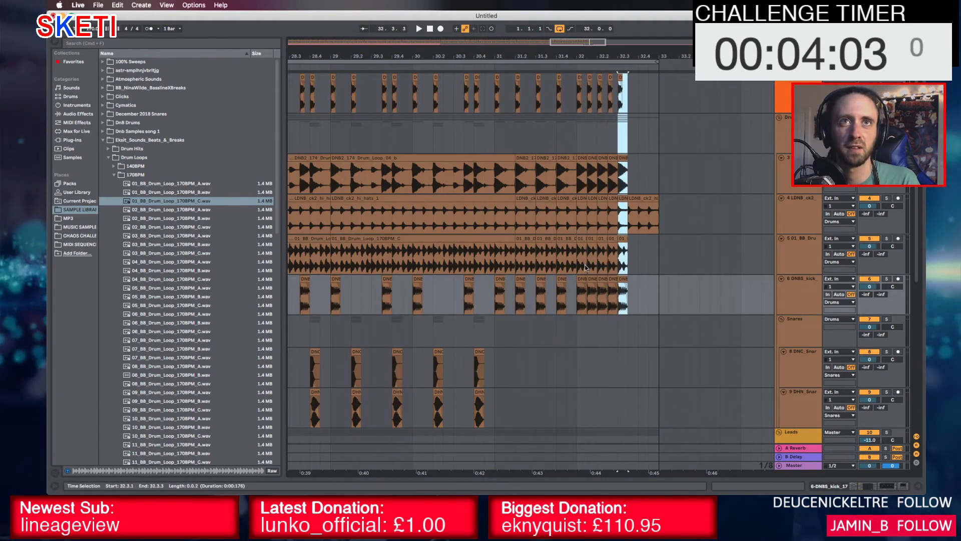
pyautogui.press('super+d')
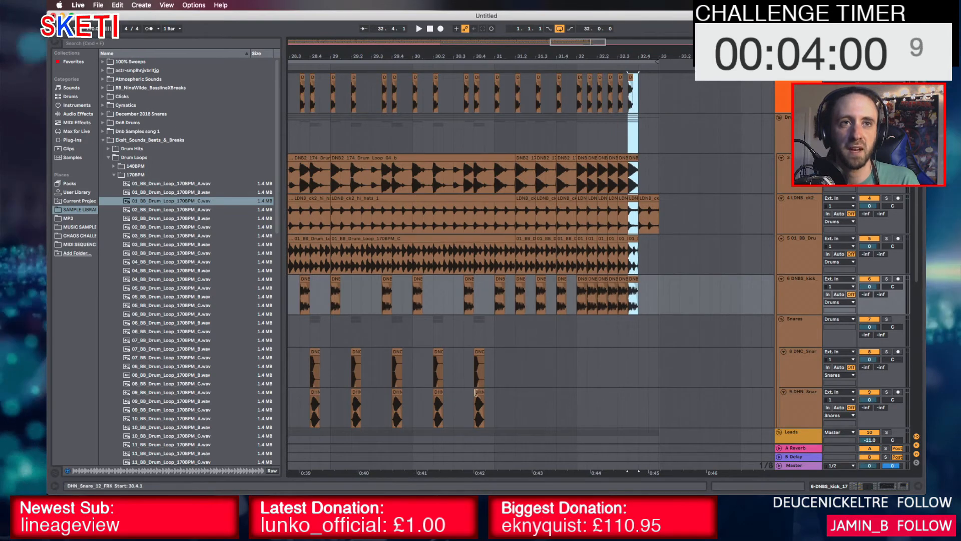
# Copy the 30.4 to 31.1 beat across all drum tracks including snares to 32.4, and play from bar 32
pyautogui.click(478, 403)
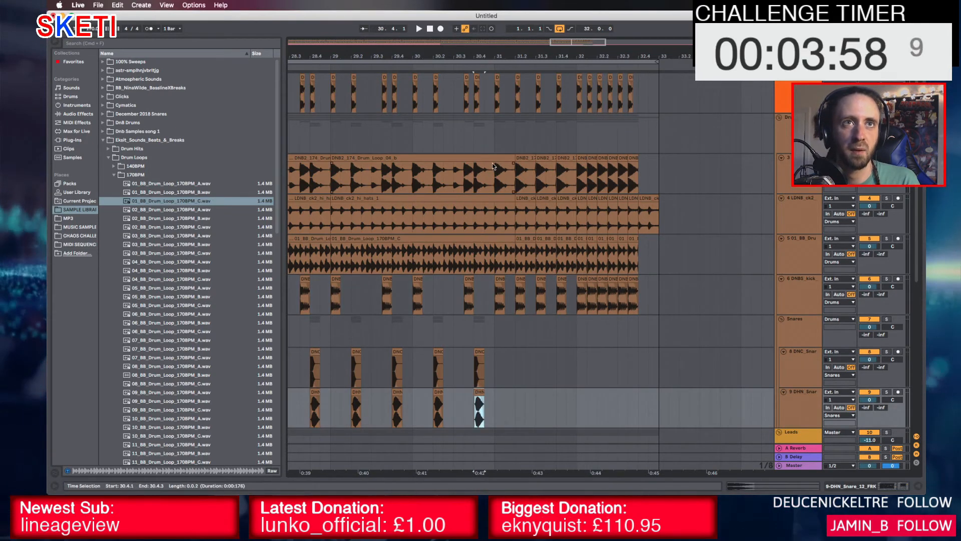
pyautogui.click(476, 77)
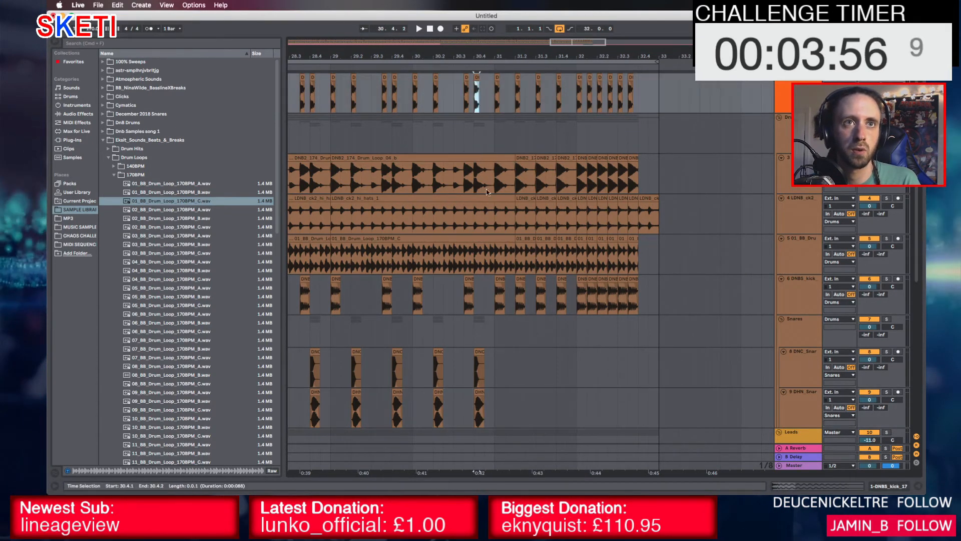
pyautogui.keyDown('shift'); pyautogui.click(497, 413); pyautogui.keyUp('shift')
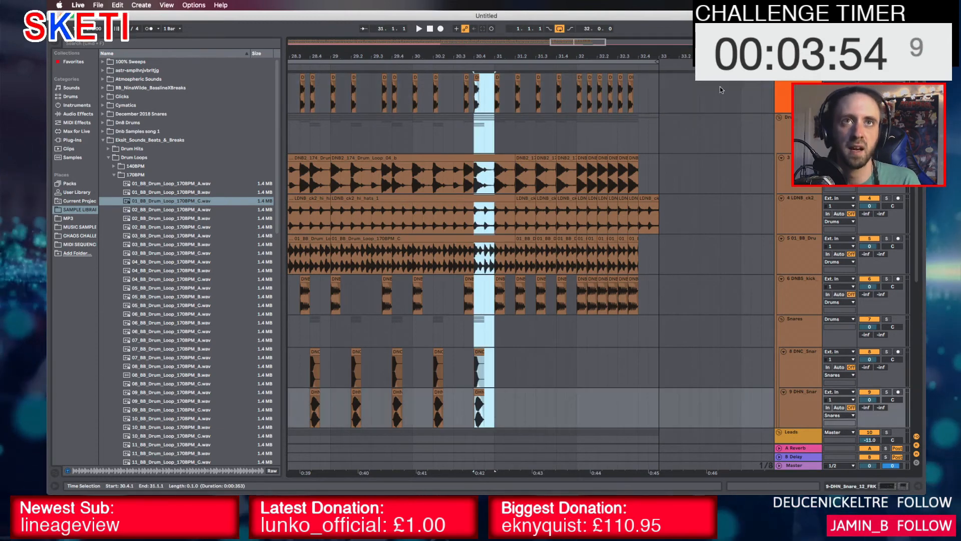
pyautogui.click(642, 82)
pyautogui.press('super+v')
pyautogui.click(580, 76)
pyautogui.press('space')
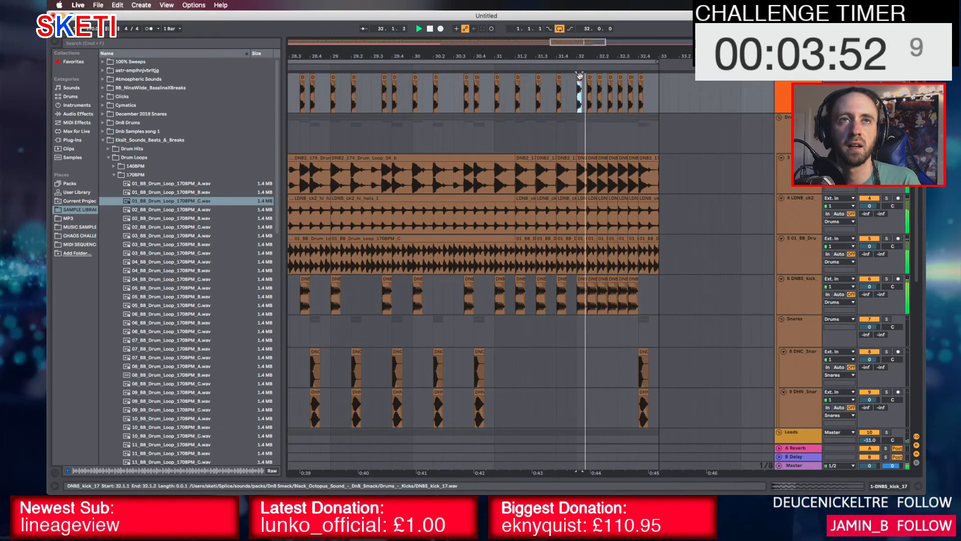
# Extend the bass Serum clip from bar 32 to bar 33 so it meets the following bass clip
pyautogui.scroll(-5, 574, 200)
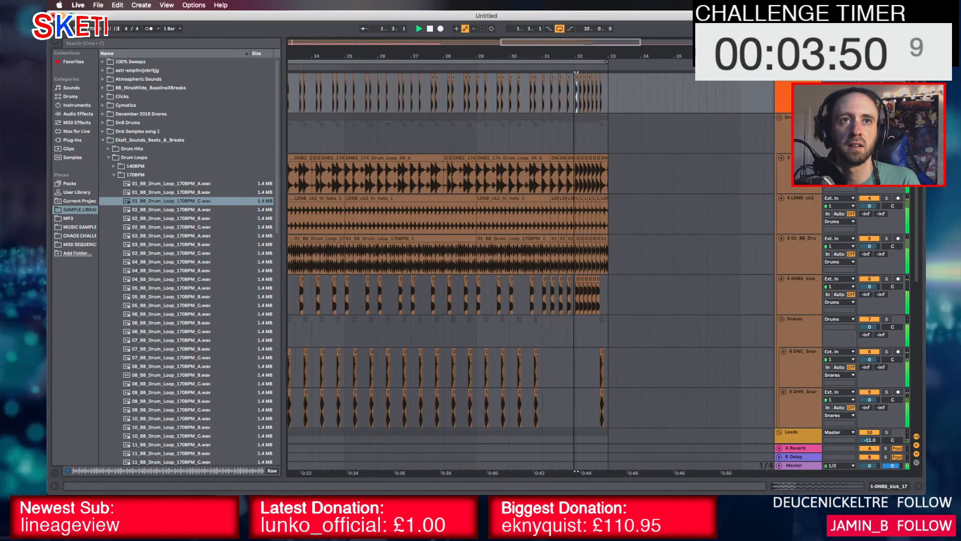
pyautogui.scroll(-5, 568, 292)
pyautogui.scroll(-3, 596, 271)
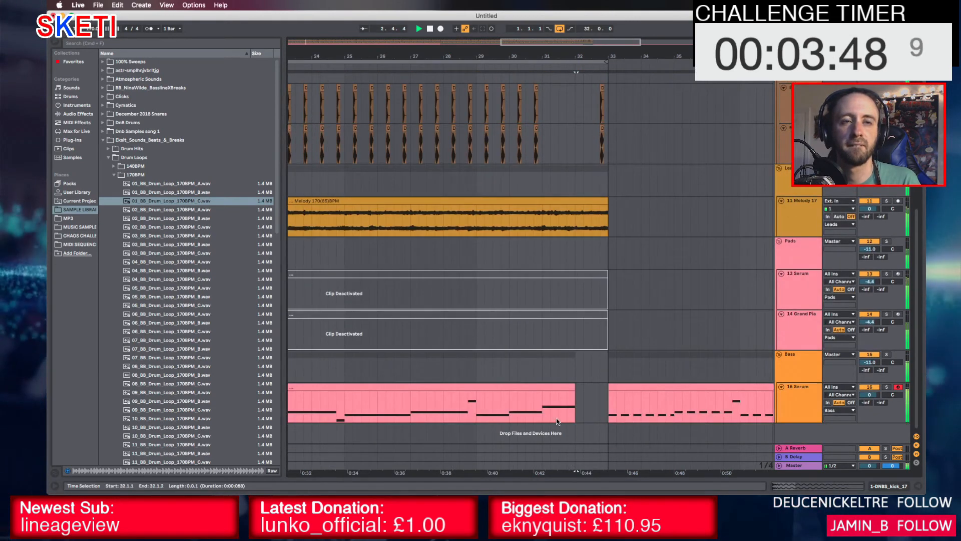
pyautogui.click(511, 364)
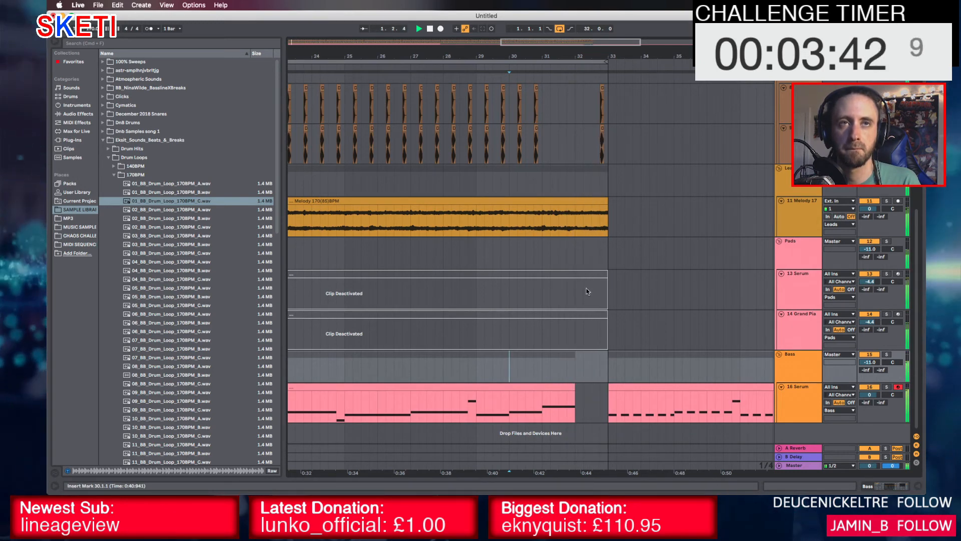
pyautogui.moveTo(572, 388); pyautogui.dragTo(607, 389)
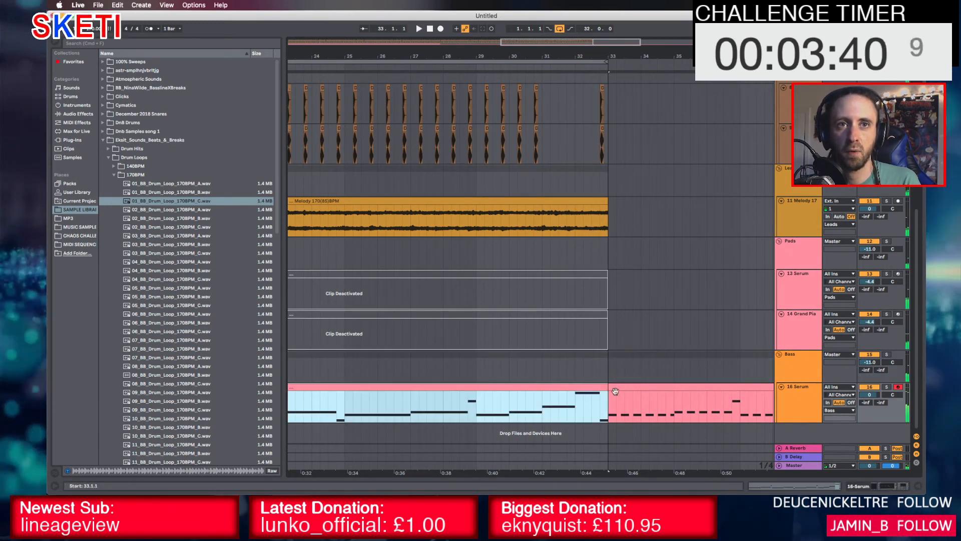
# Search for "auto", insert an Auto Filter between EQ Eight and Glue Compressor on the bass Serum track, and set it to highpass
pyautogui.doubleClick(811, 396)
pyautogui.press('space')
pyautogui.press('a')
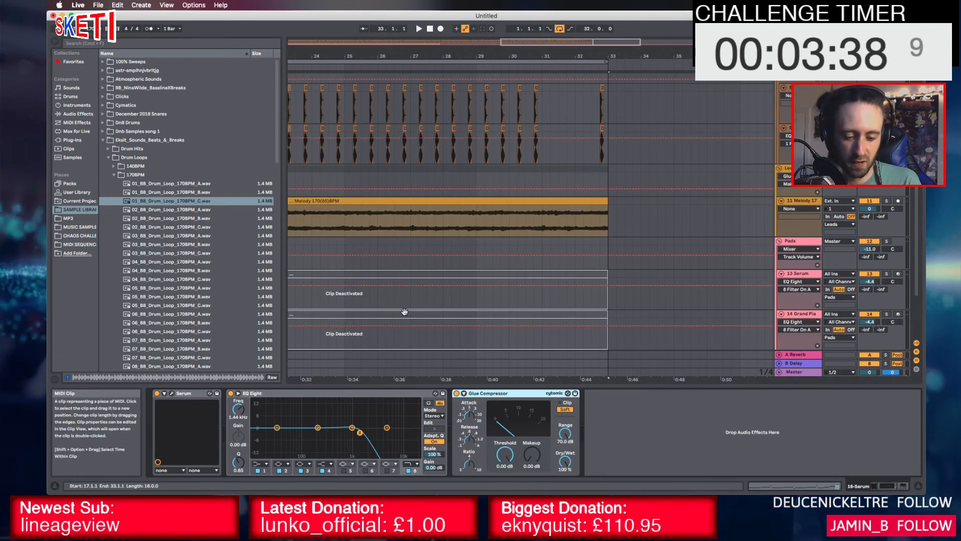
pyautogui.press('a')
pyautogui.press('super+f')
pyautogui.write('auto')
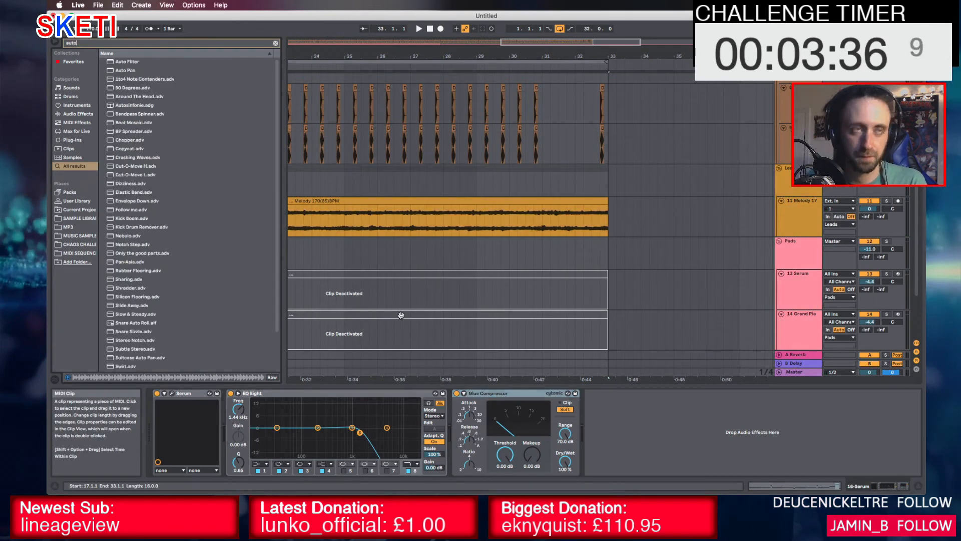
pyautogui.moveTo(128, 62); pyautogui.dragTo(457, 414)
pyautogui.click(494, 454)
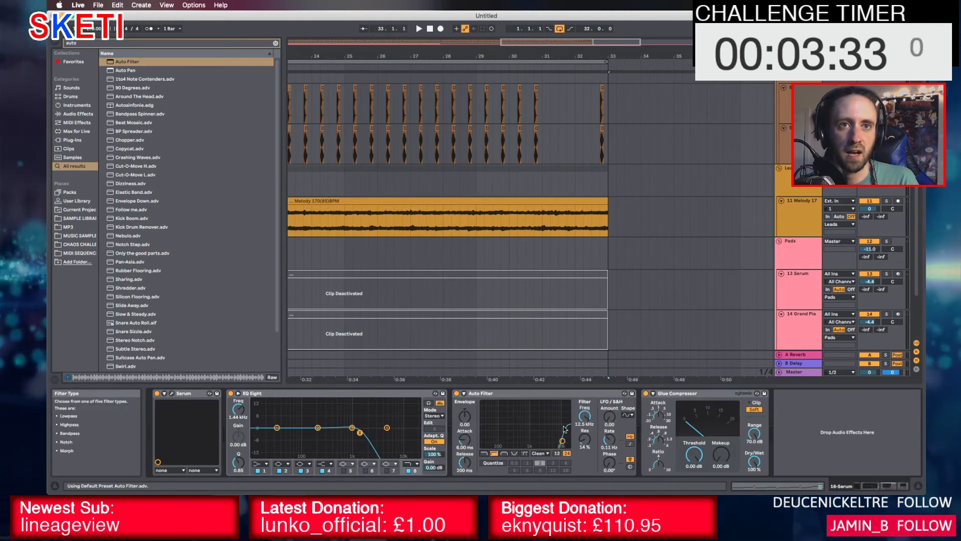
# Show the bass track's Auto Filter Frequency automation and draw a ramp from bar 31 that peaks at bar 32 and falls by bar 33
pyautogui.press('a')
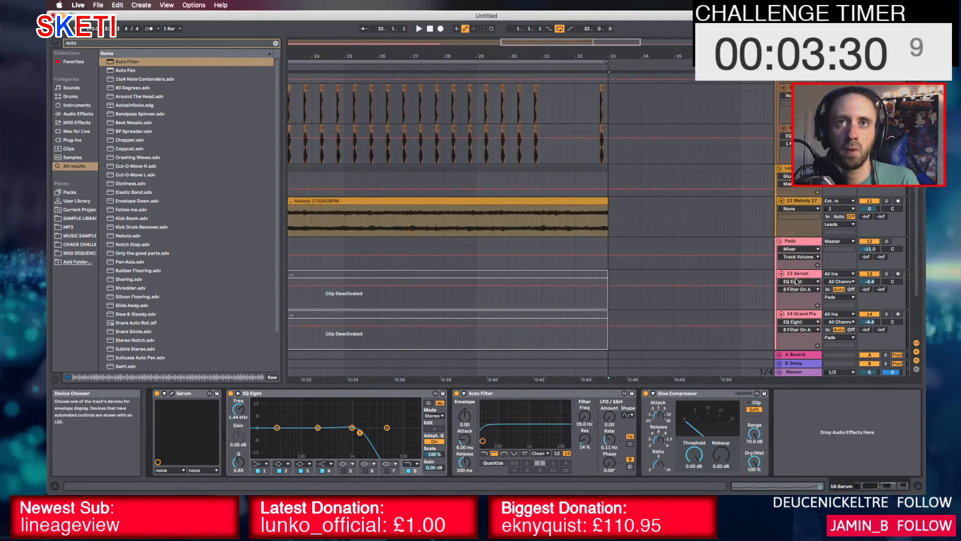
pyautogui.scroll(-5, 622, 224)
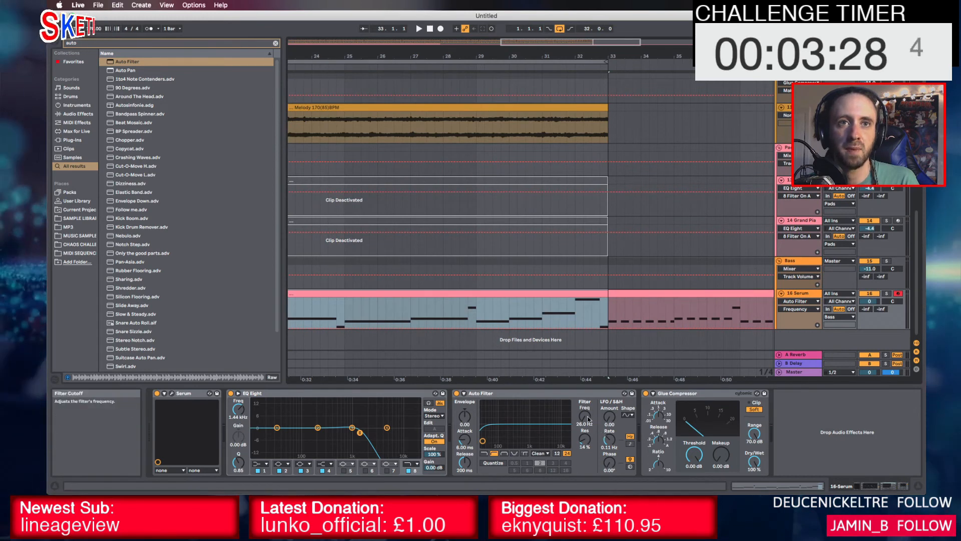
pyautogui.click(543, 328)
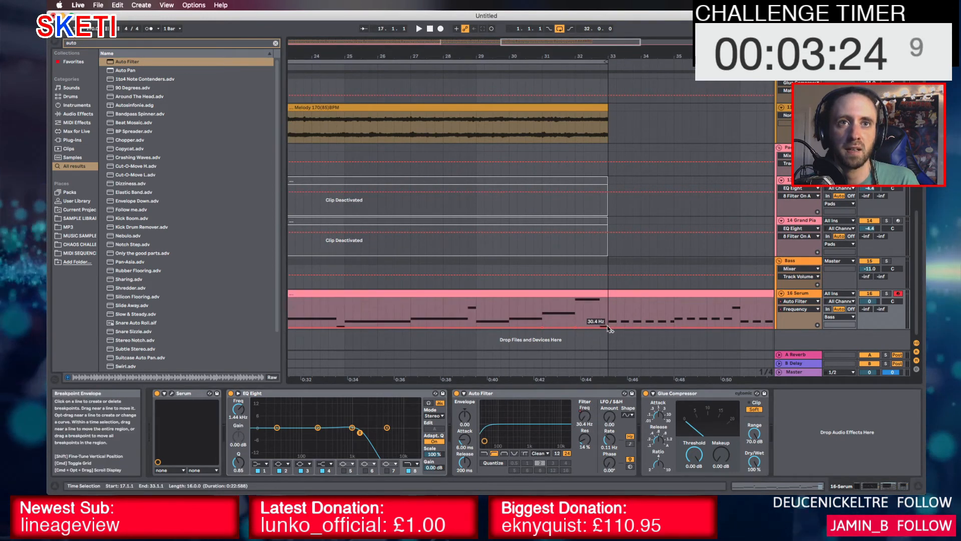
pyautogui.moveTo(575, 326); pyautogui.dragTo(575, 305)
pyautogui.click(524, 307)
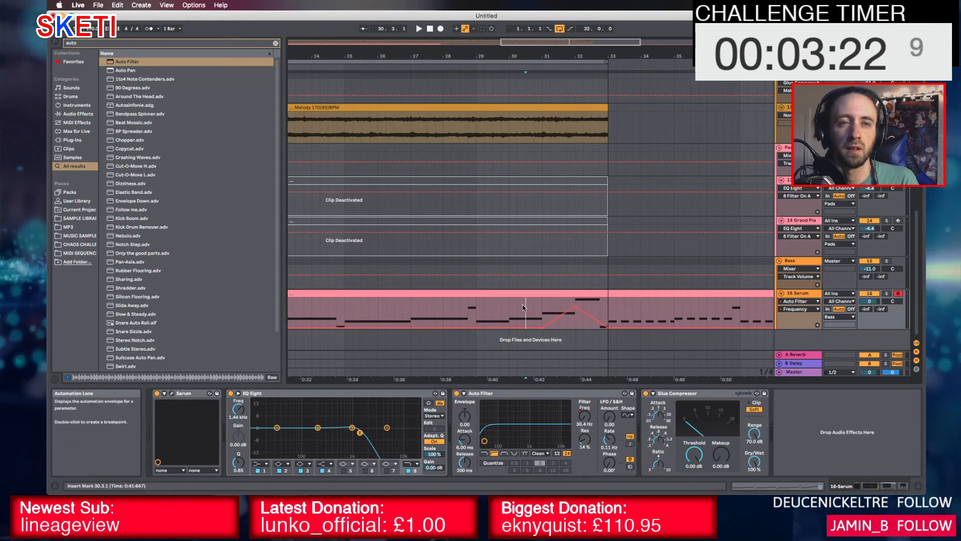
# Play the bass transition from 30.3, lower the filter frequency peak at bar 32, and curve the automation ramps around it
pyautogui.press('space')
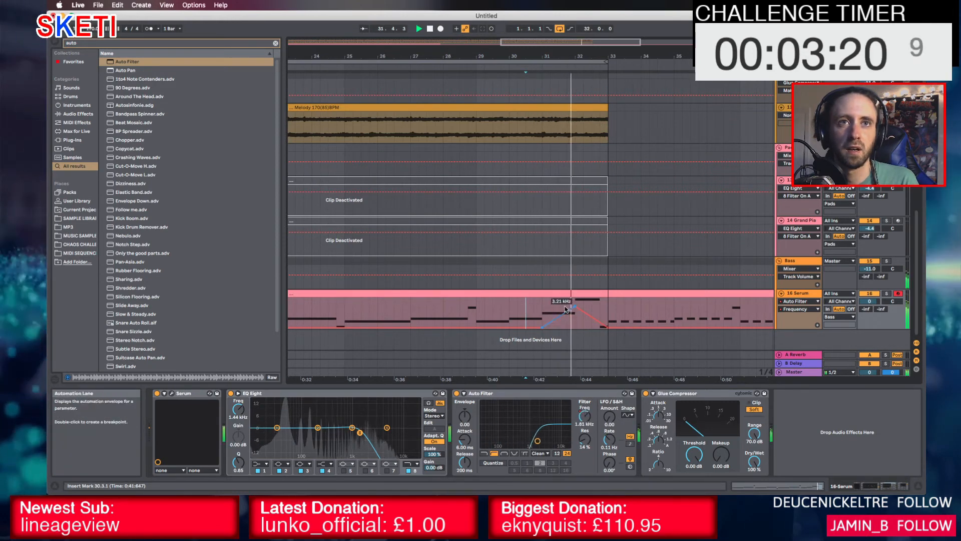
pyautogui.press('space')
pyautogui.press('space')
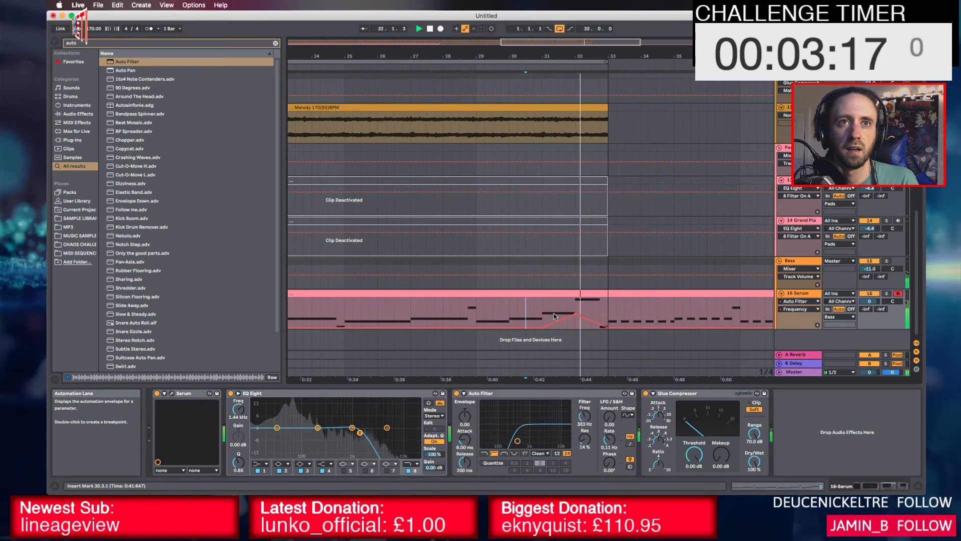
pyautogui.moveTo(593, 322); pyautogui.dragTo(593, 315)
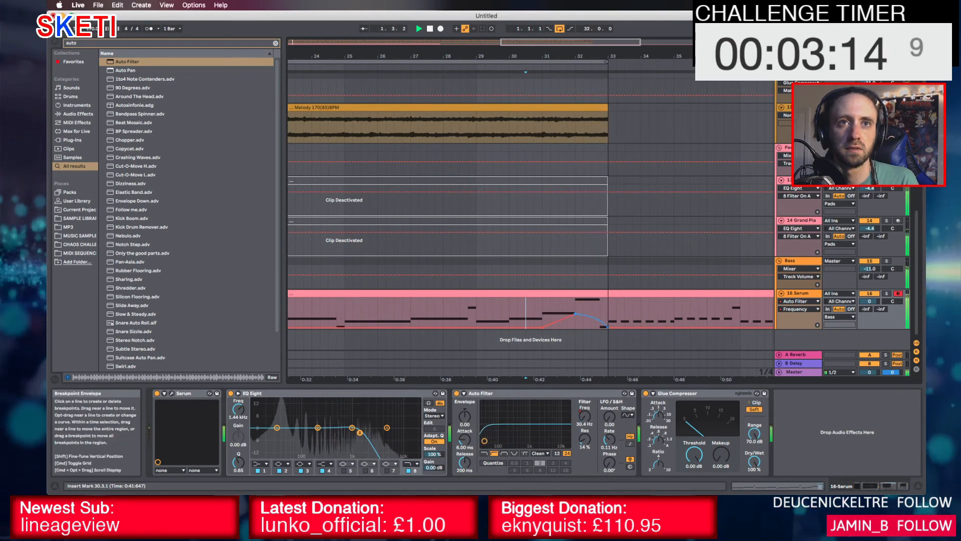
# Solo the bass Serum track and raise EQ Eight band 2 by about 1.12 dB at 202 Hz while it plays
pyautogui.press('space')
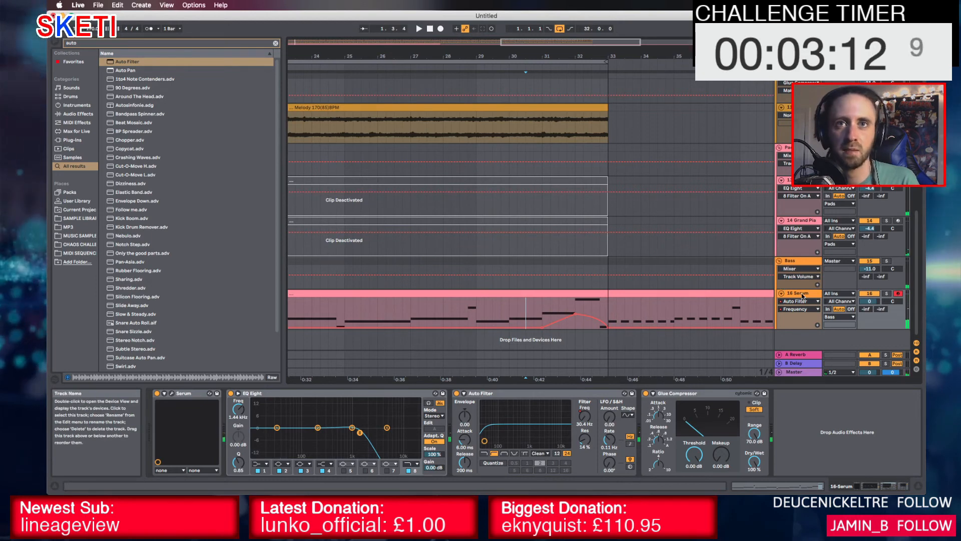
pyautogui.press('space')
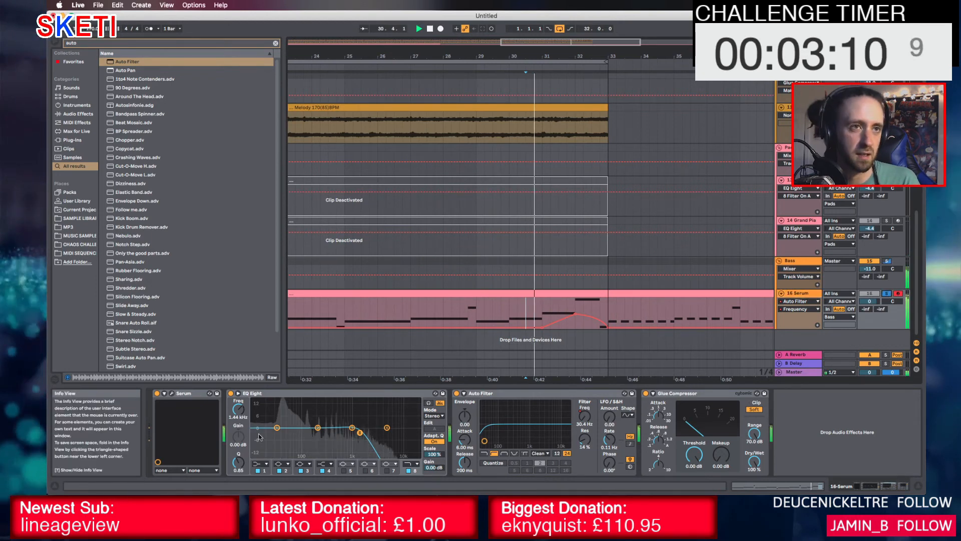
pyautogui.moveTo(318, 428); pyautogui.dragTo(298, 424)
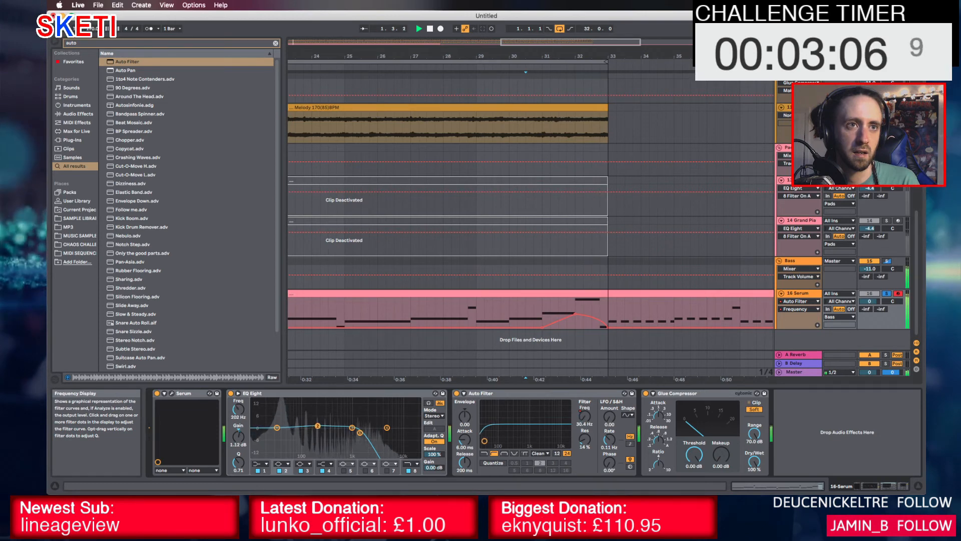
pyautogui.press('space')
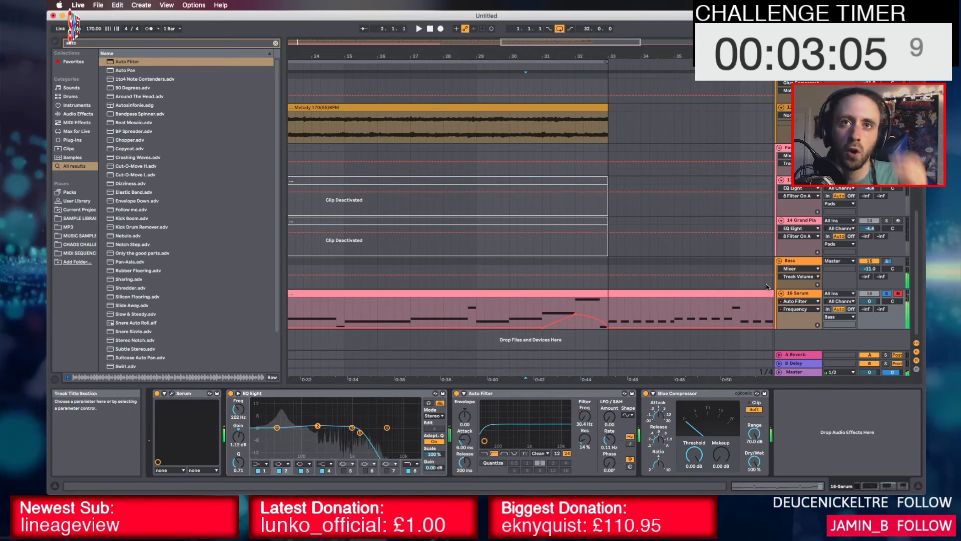
# Insert a MIDI track below the bass Serum track, search the browser for "opera", and load Operator onto it
pyautogui.click(807, 295)
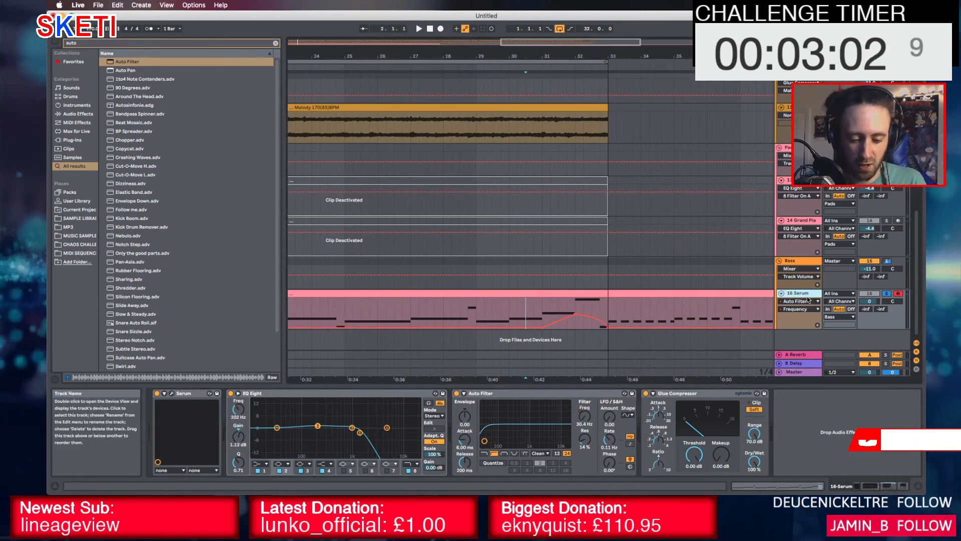
pyautogui.press('super+shift+t')
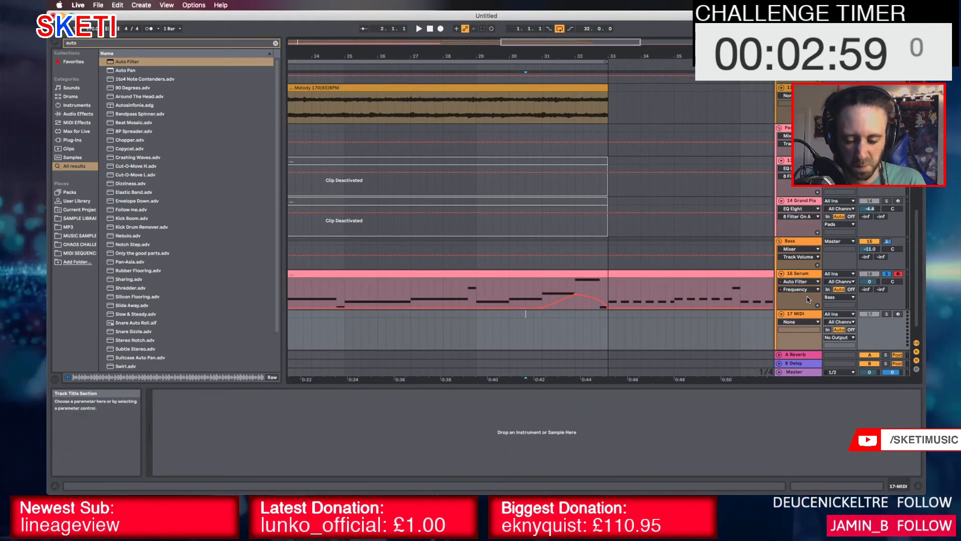
pyautogui.press('super+f')
pyautogui.write('opera')
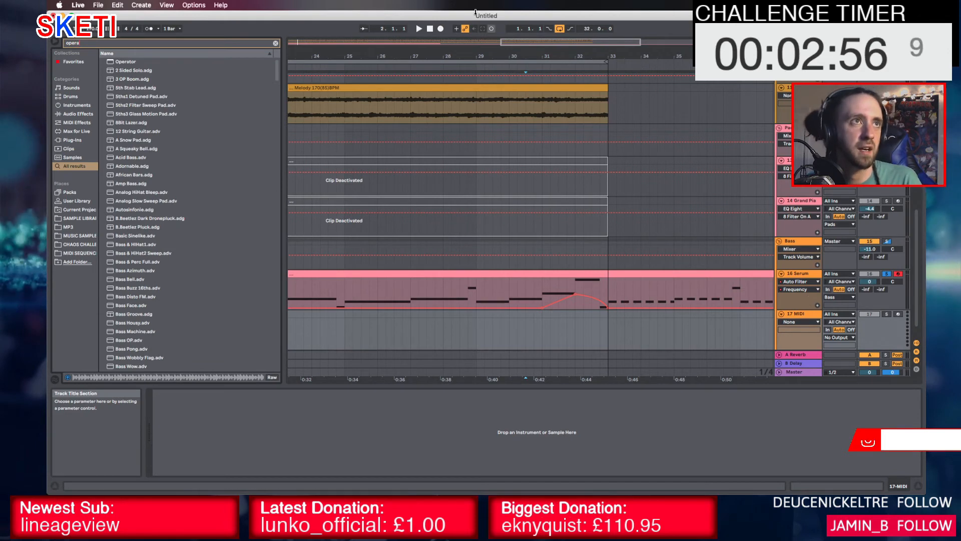
pyautogui.press('Down')
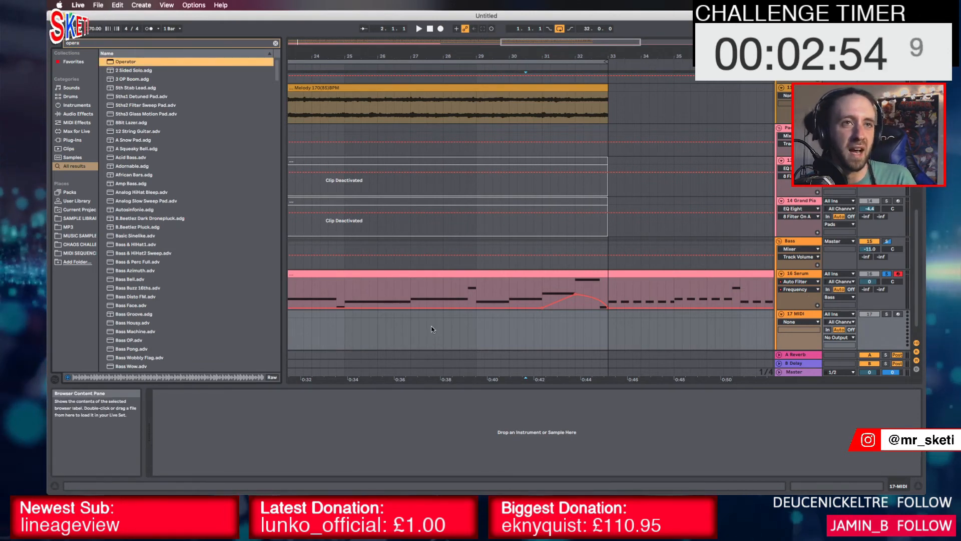
pyautogui.press('Return')
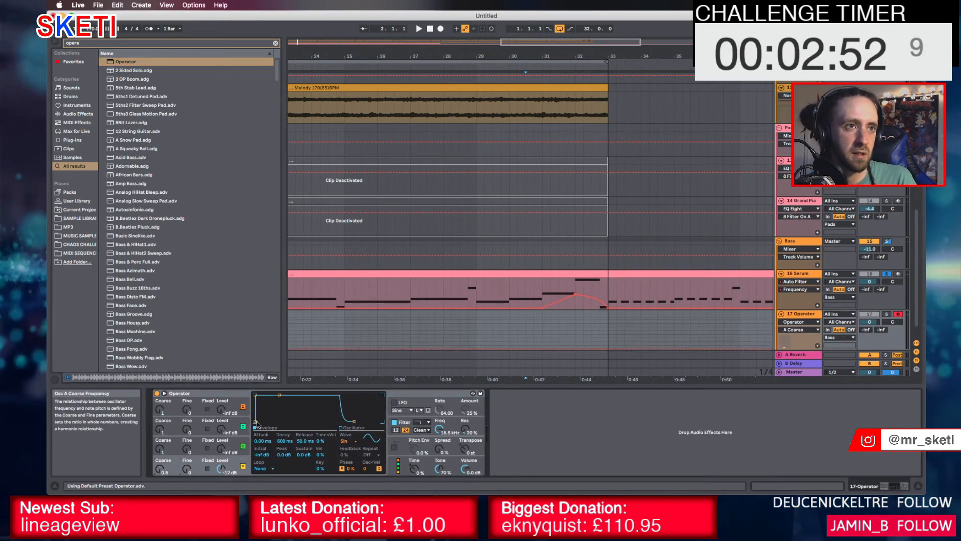
# Enable Operator's pitch envelope at 100% and set its filter shaper to Soft with a drive of about 2.6 dB
pyautogui.click(395, 448)
pyautogui.moveTo(416, 451); pyautogui.dragTo(416, 395)
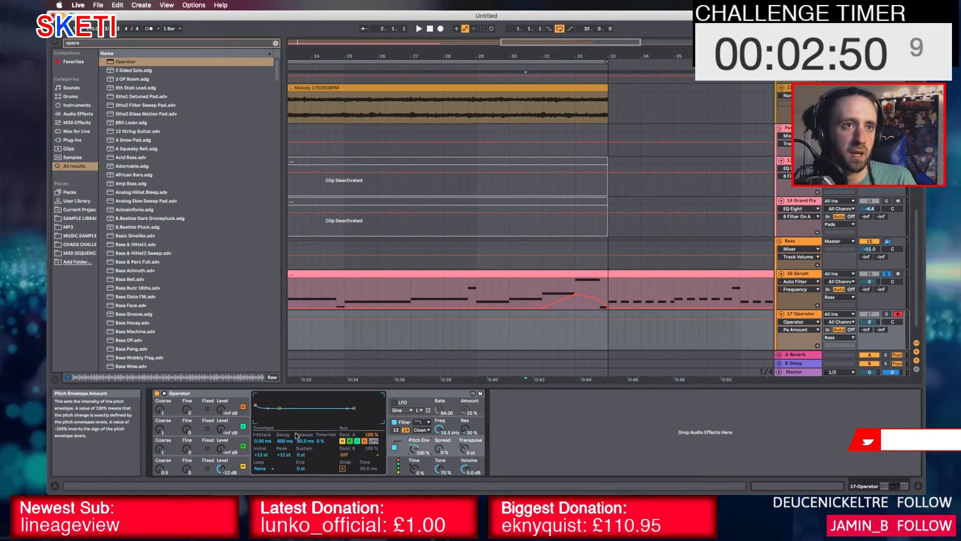
pyautogui.click(278, 443)
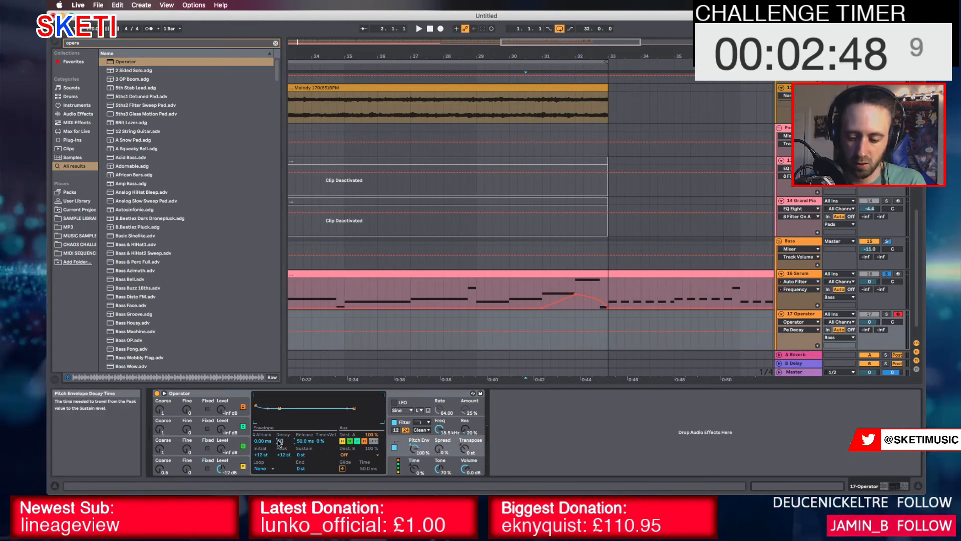
pyautogui.click(455, 422)
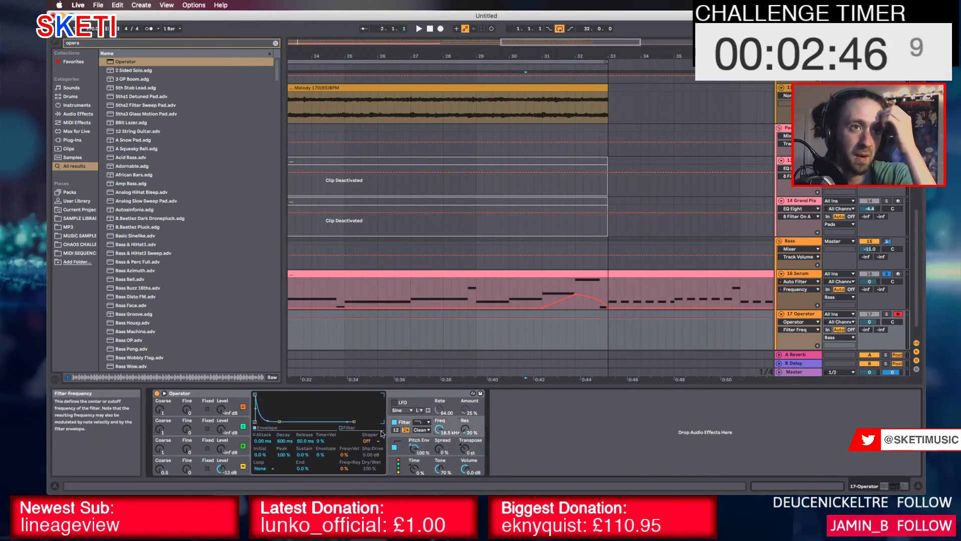
pyautogui.click(373, 454)
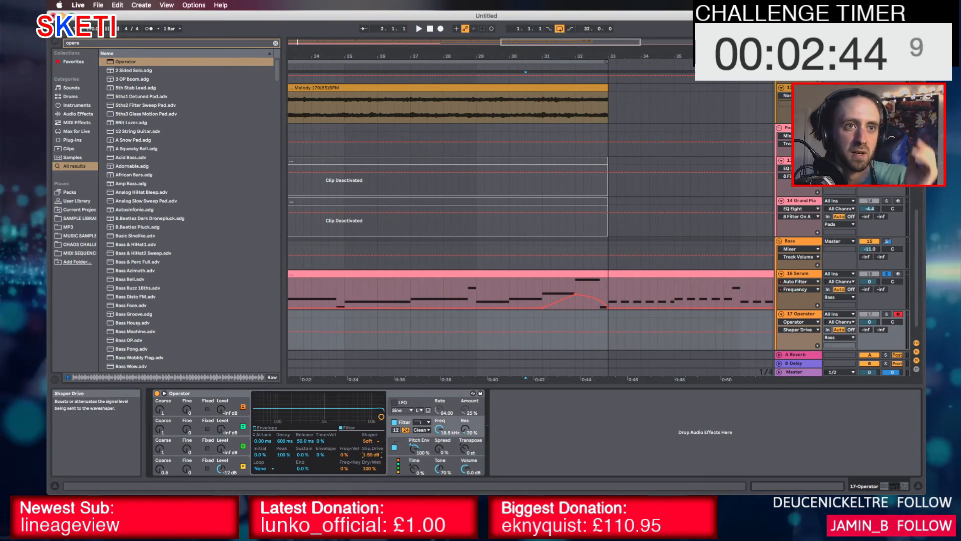
# Copy the Serum track's Glue Compressor to the Operator track and turn Serum's EQ Eight band 1 into a low cut at about 88 Hz
pyautogui.click(810, 275)
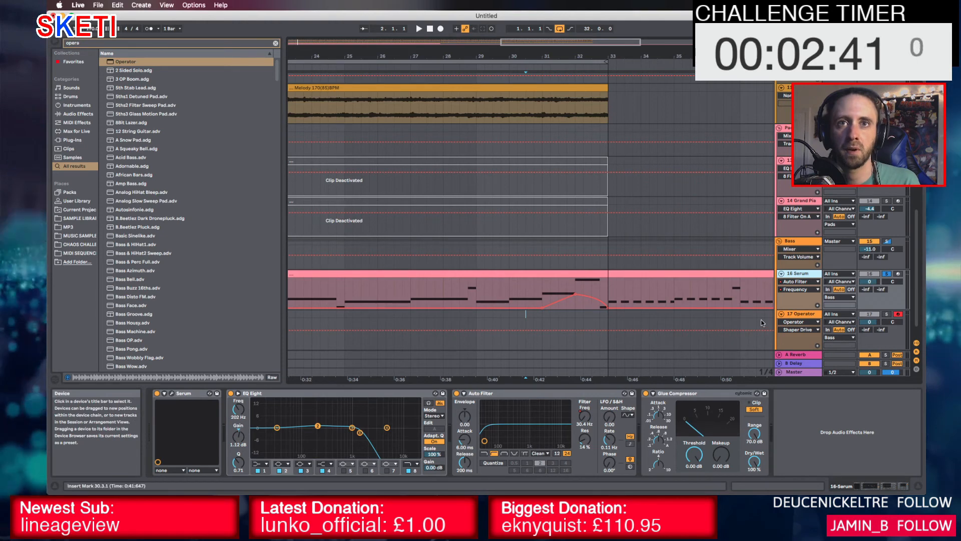
pyautogui.moveTo(708, 394); pyautogui.dragTo(696, 321)
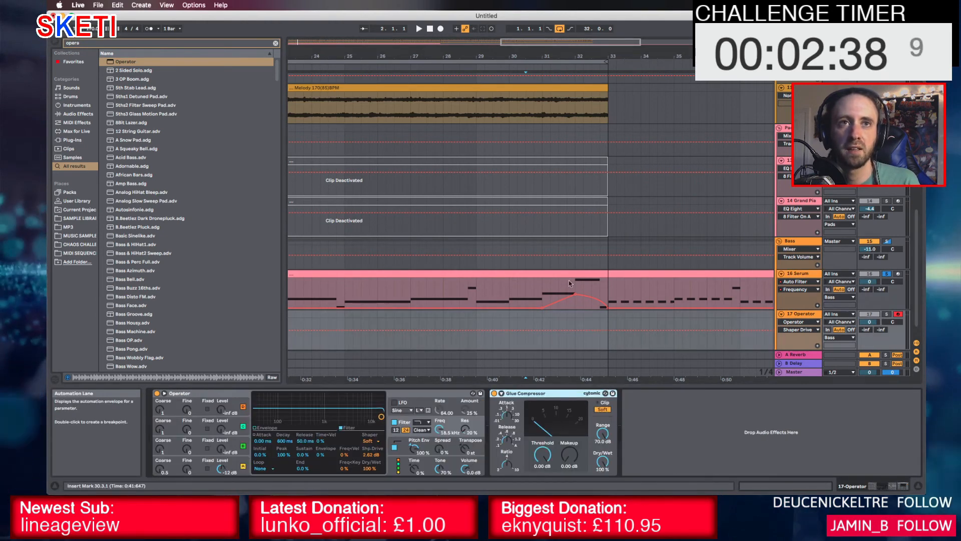
pyautogui.click(815, 279)
pyautogui.click(255, 464)
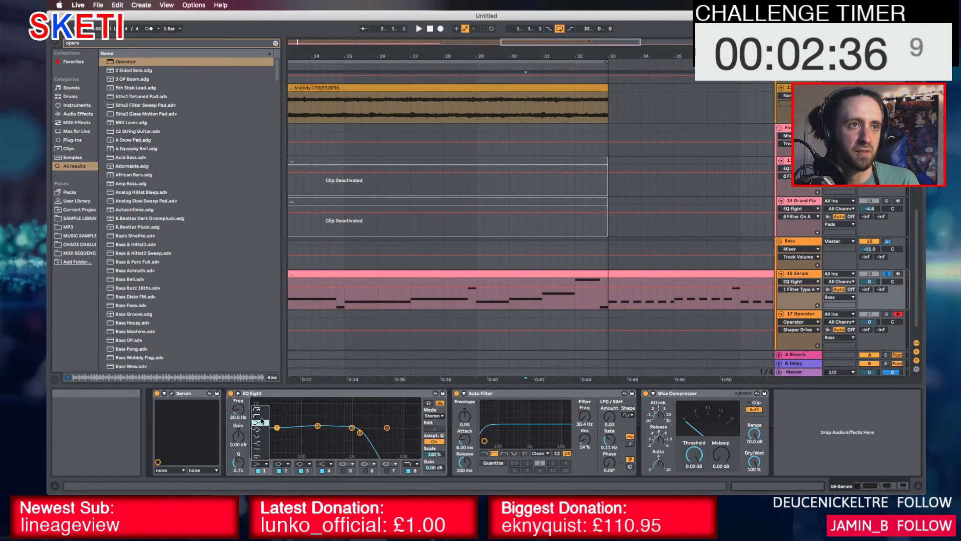
pyautogui.moveTo(270, 431); pyautogui.dragTo(286, 433)
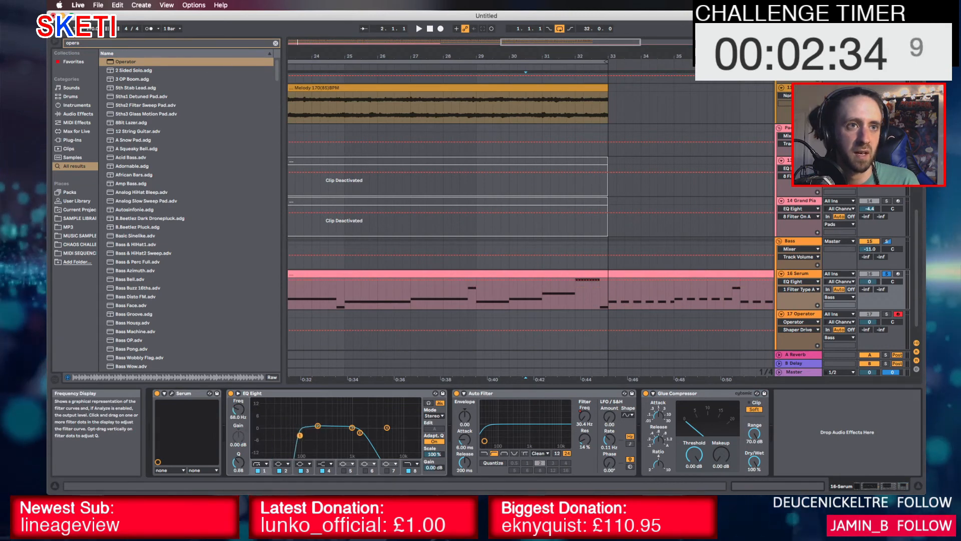
# Copy the Serum bass clip at bars 17 to 33 onto the Operator track and play both tracks soloed
pyautogui.moveTo(486, 275); pyautogui.dragTo(486, 317)
pyautogui.press('space')
pyautogui.click(887, 314)
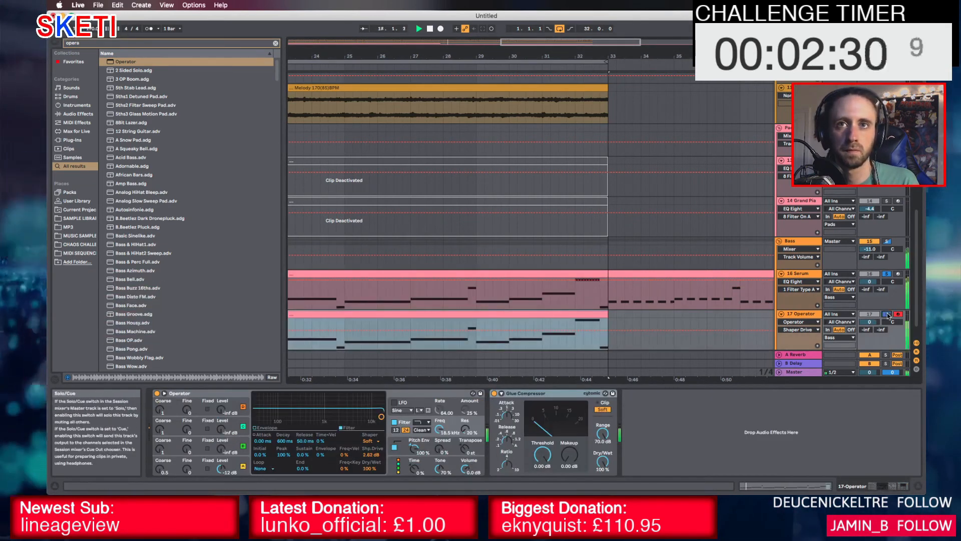
pyautogui.hscroll(-5, 571, 314)
pyautogui.scroll(-2, 566, 315)
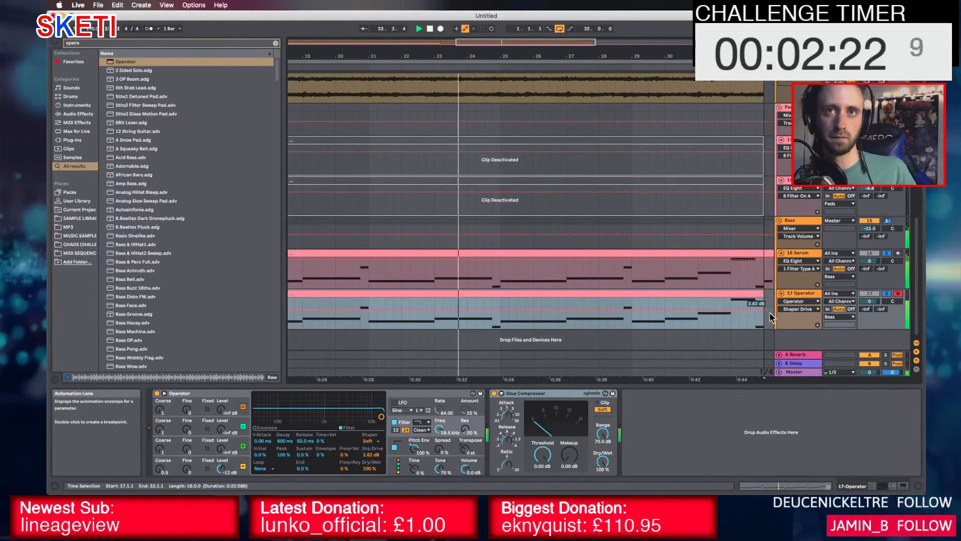
pyautogui.press('space')
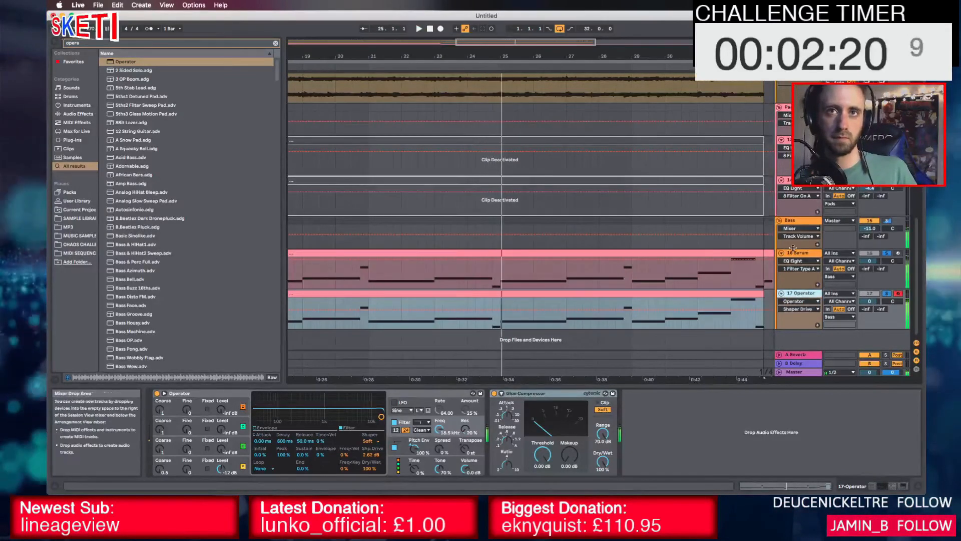
# Copy Serum's Auto Filter and its Frequency ramp to the Operator track before the Glue Compressor, and play from bar 30
pyautogui.click(798, 254)
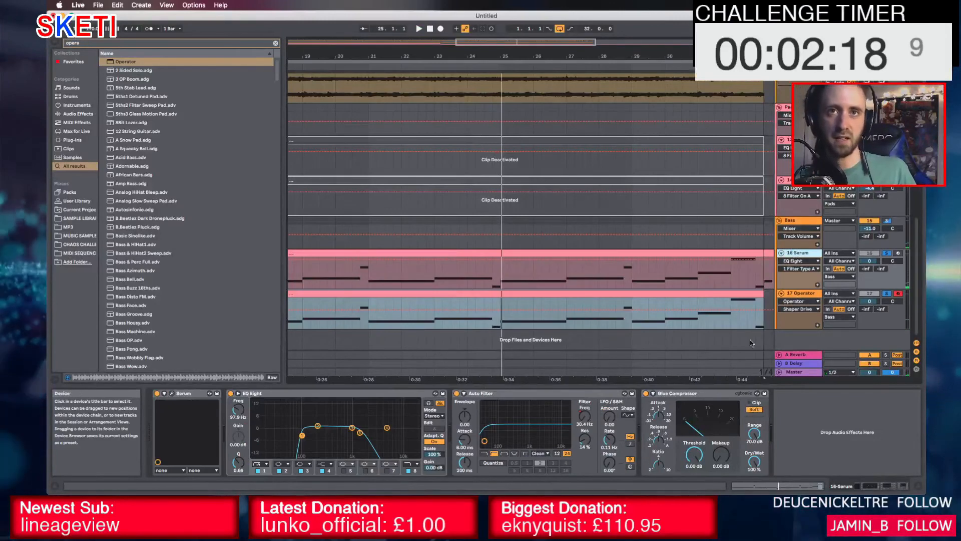
pyautogui.moveTo(563, 394); pyautogui.dragTo(585, 367)
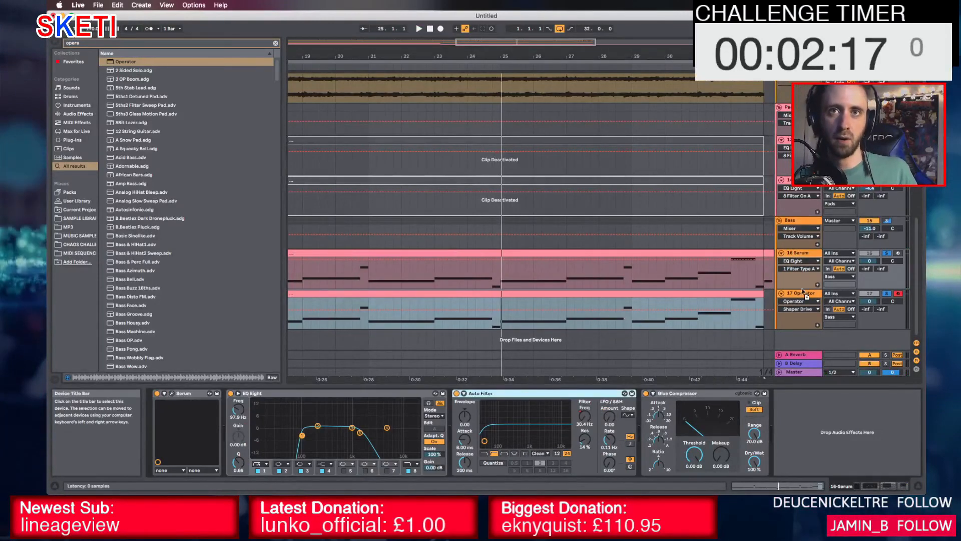
pyautogui.moveTo(803, 291); pyautogui.dragTo(802, 292)
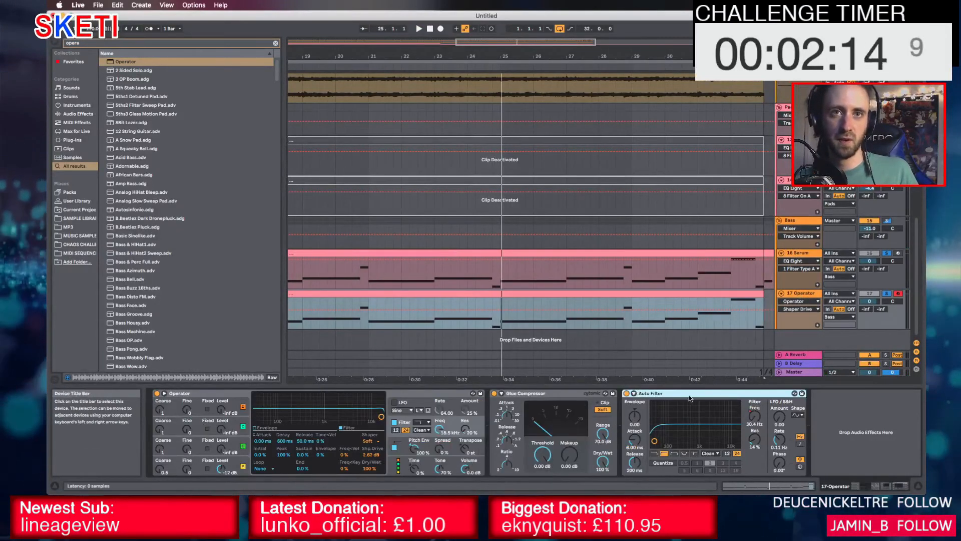
pyautogui.moveTo(520, 409); pyautogui.dragTo(494, 414)
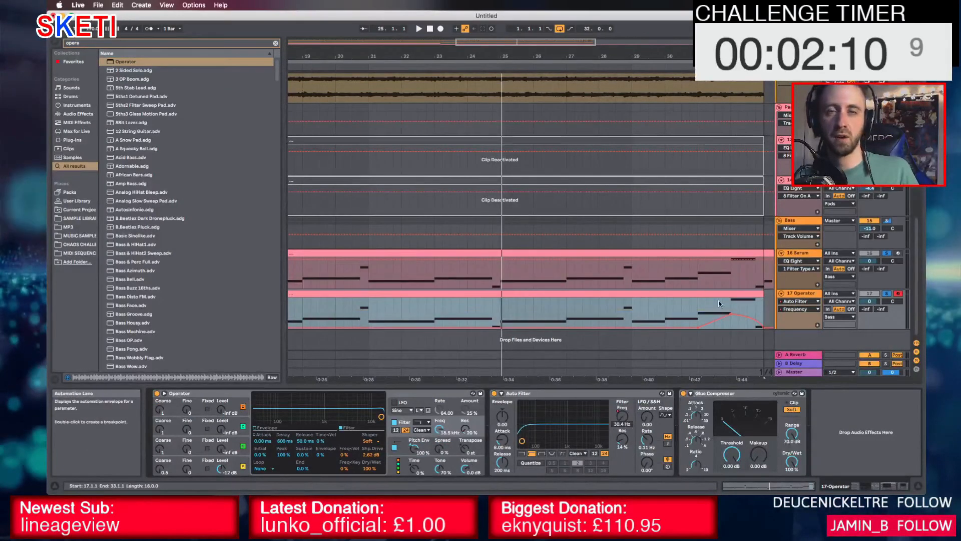
pyautogui.press('space')
pyautogui.click(665, 307)
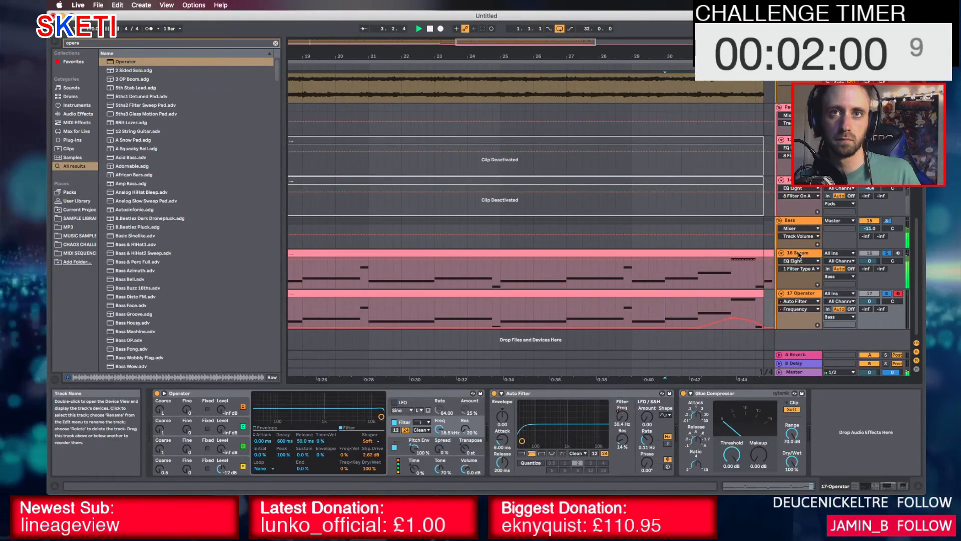
pyautogui.press('space')
# Copy the Serum bass clip at bars 1 to 17 onto the Operator track and raise its Glue Compressor makeup to about 5.71 dB
pyautogui.hscroll(-10, 516, 90)
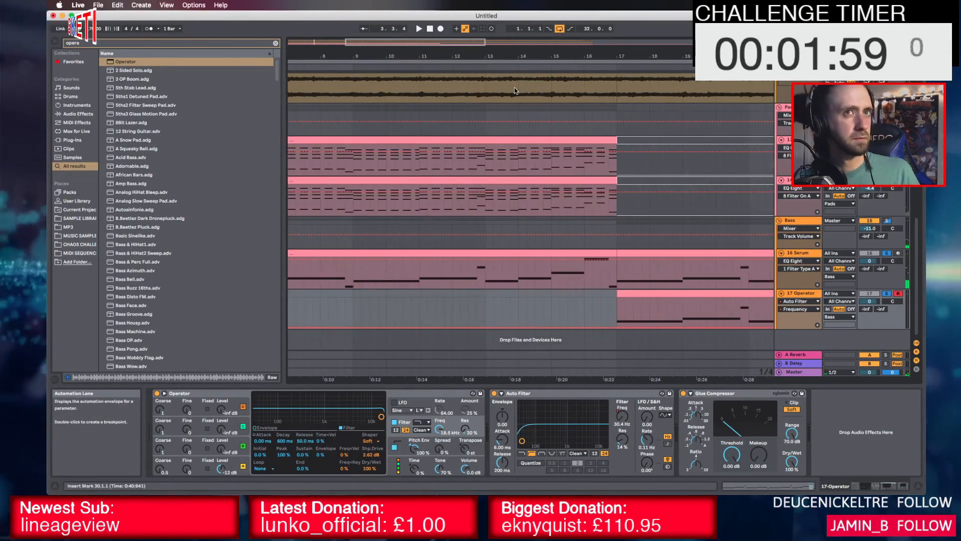
pyautogui.moveTo(491, 52); pyautogui.dragTo(382, 54)
pyautogui.moveTo(345, 250); pyautogui.dragTo(345, 295)
pyautogui.press('space')
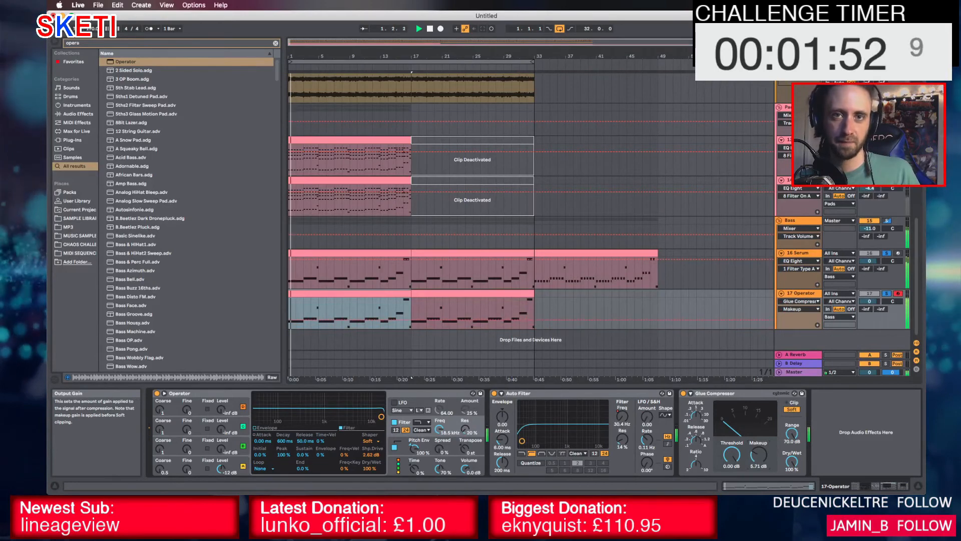
# Open FabFilter Pro-Q 2 and Blue Cat's FreqAnalyst from the Master track, set them apart, and play the soloed basses
pyautogui.click(795, 371)
pyautogui.click(189, 394)
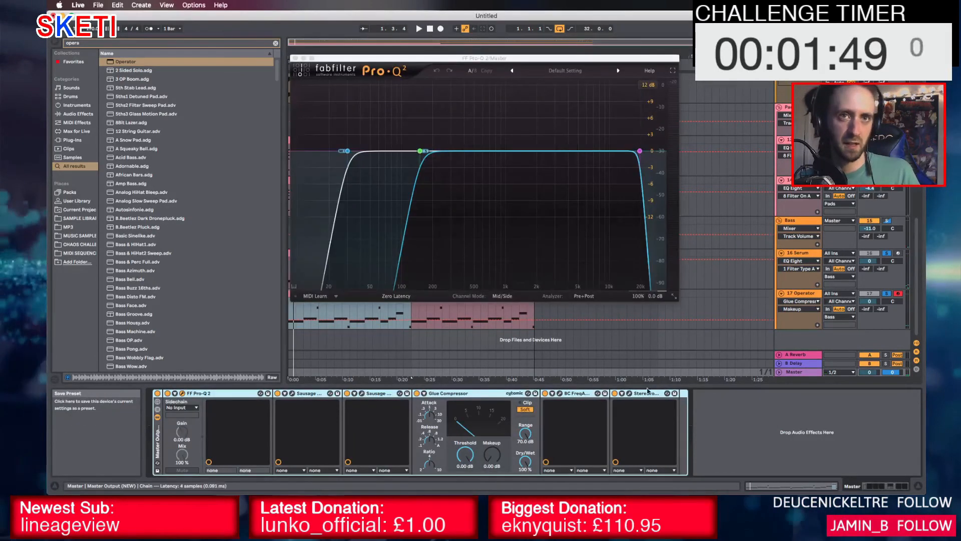
pyautogui.click(561, 394)
pyautogui.moveTo(548, 74); pyautogui.dragTo(636, 190)
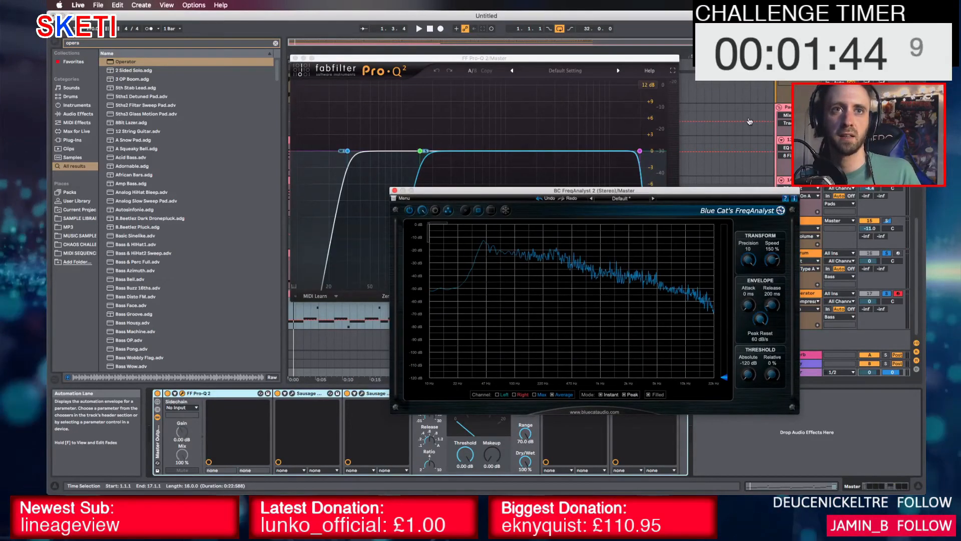
pyautogui.press('space')
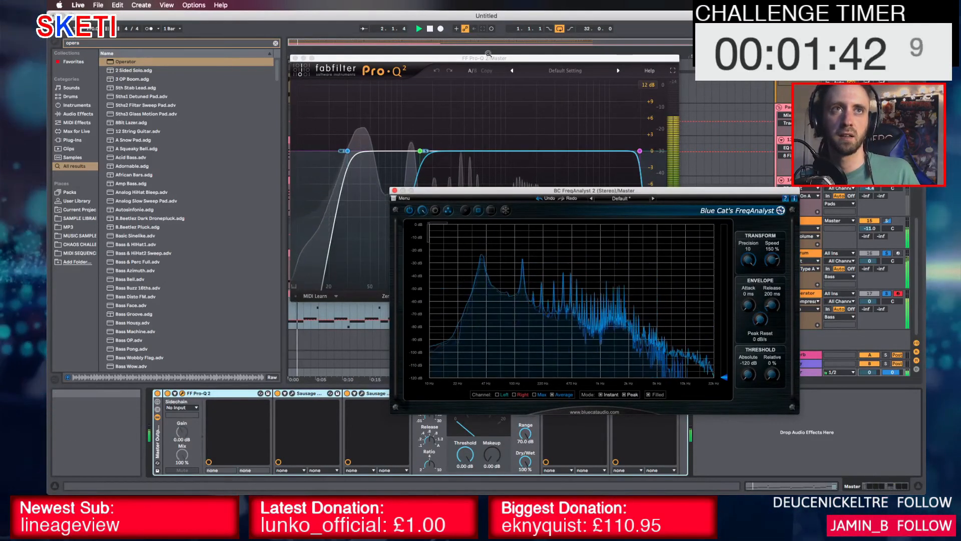
# Add a bell boost near 56 Hz in Pro-Q 2 and move its window clear of FreqAnalyst
pyautogui.click(431, 165)
pyautogui.doubleClick(376, 140)
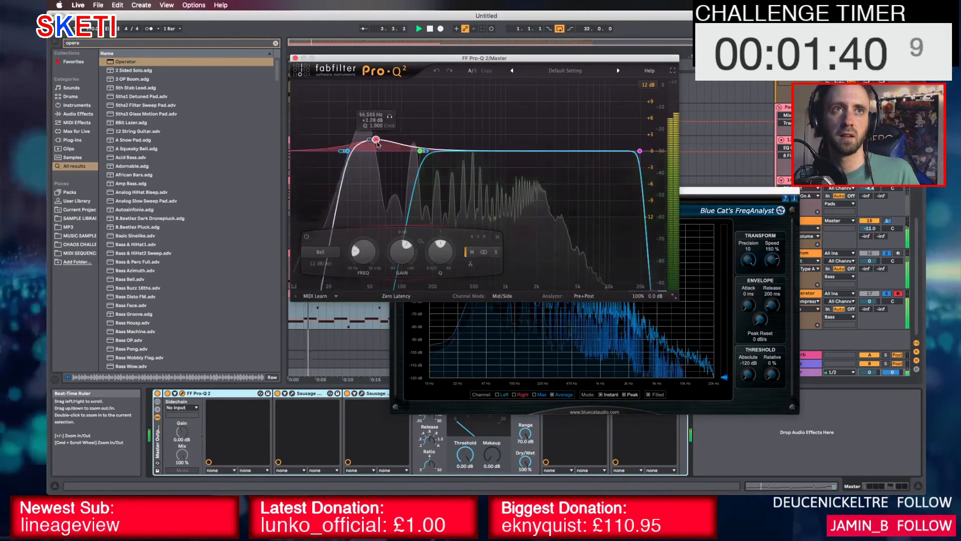
pyautogui.moveTo(384, 55); pyautogui.dragTo(143, 4)
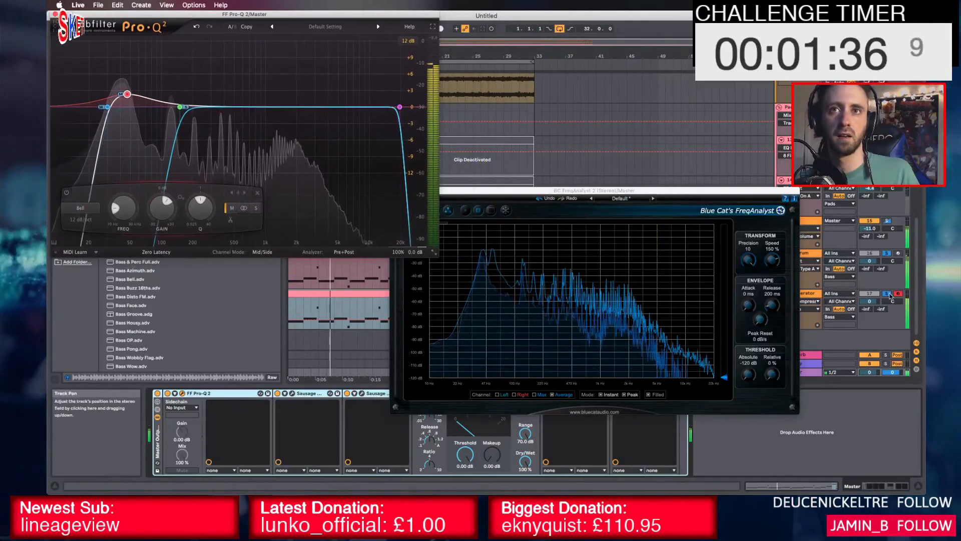
# Unsolo the bass tracks, raise the low bell further, and add a second bell in Pro-Q 2 at about 72 Hz, +2.6 dB, Q 3
pyautogui.click(888, 294)
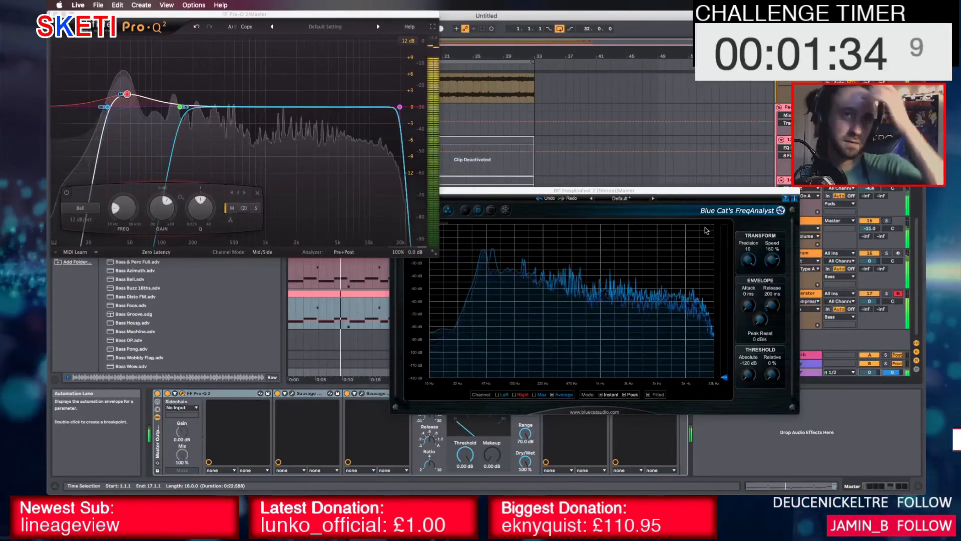
pyautogui.moveTo(129, 95); pyautogui.dragTo(144, 78)
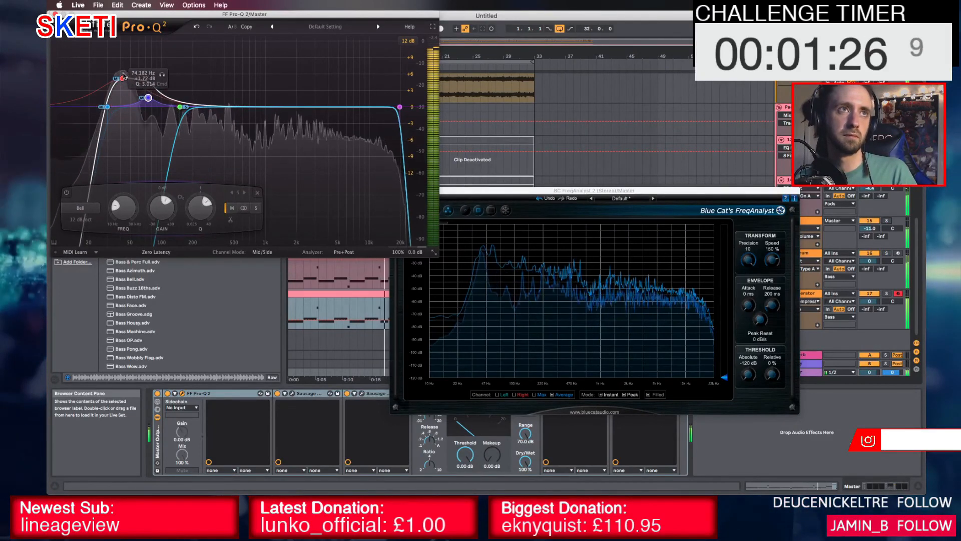
pyautogui.moveTo(148, 98); pyautogui.dragTo(147, 93)
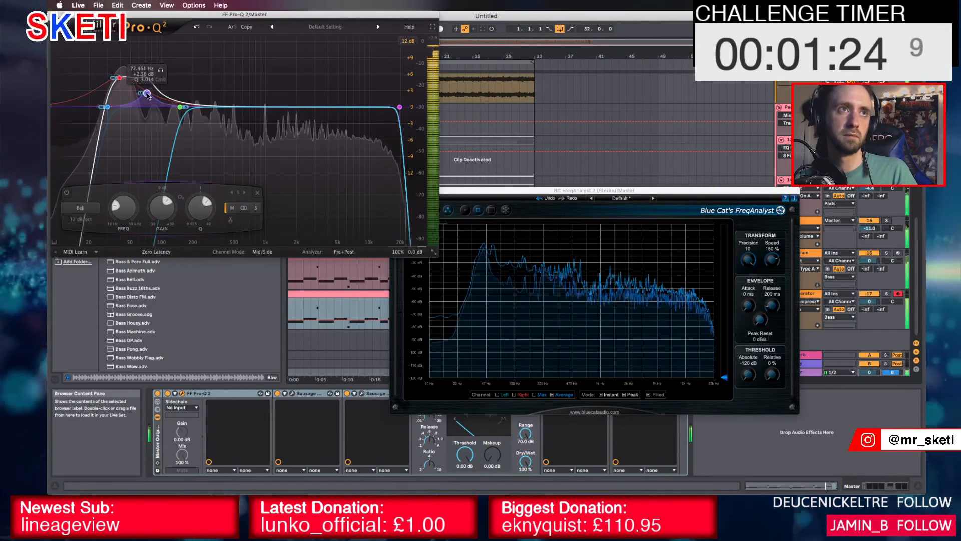
# In Pro-Q 2, add a side-only bell at about 11.6 kHz, +3 dB, and a smaller mid-only bell below it, then close the plug-in windows
pyautogui.moveTo(322, 106); pyautogui.dragTo(373, 91)
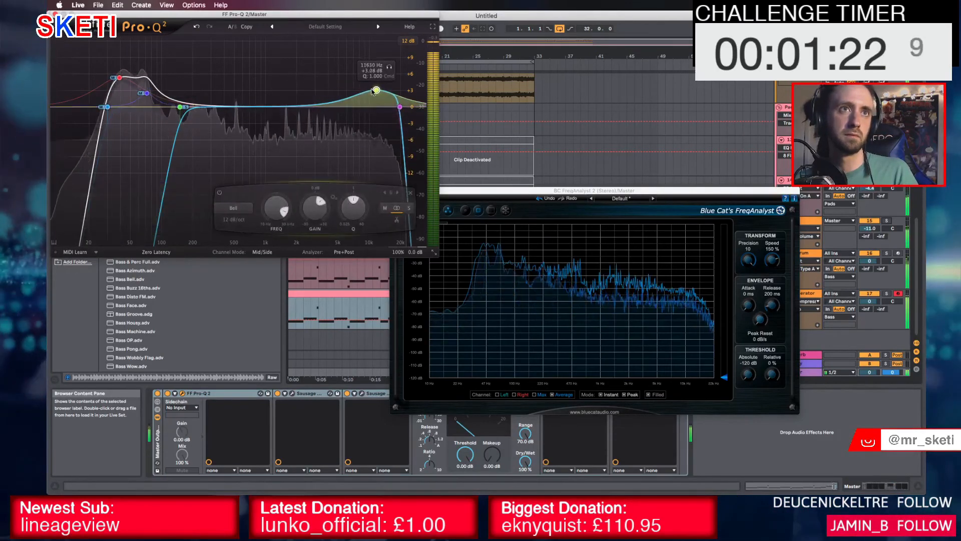
pyautogui.click(397, 220)
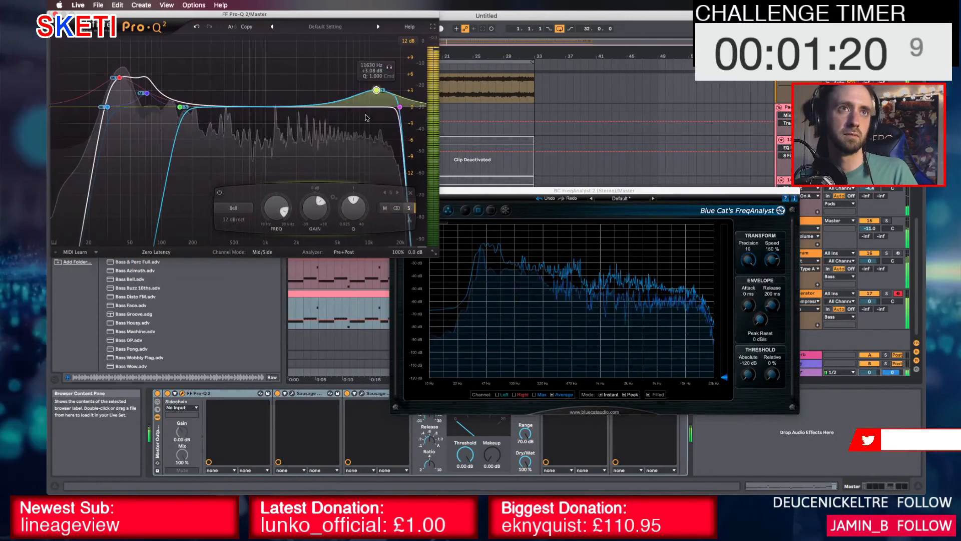
pyautogui.moveTo(376, 90); pyautogui.dragTo(322, 96)
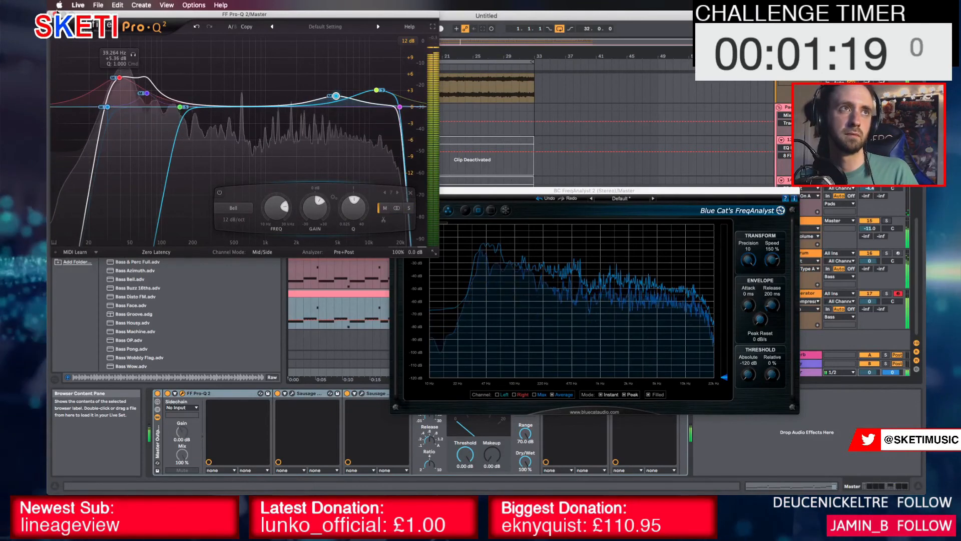
pyautogui.click(308, 200)
pyautogui.click(395, 191)
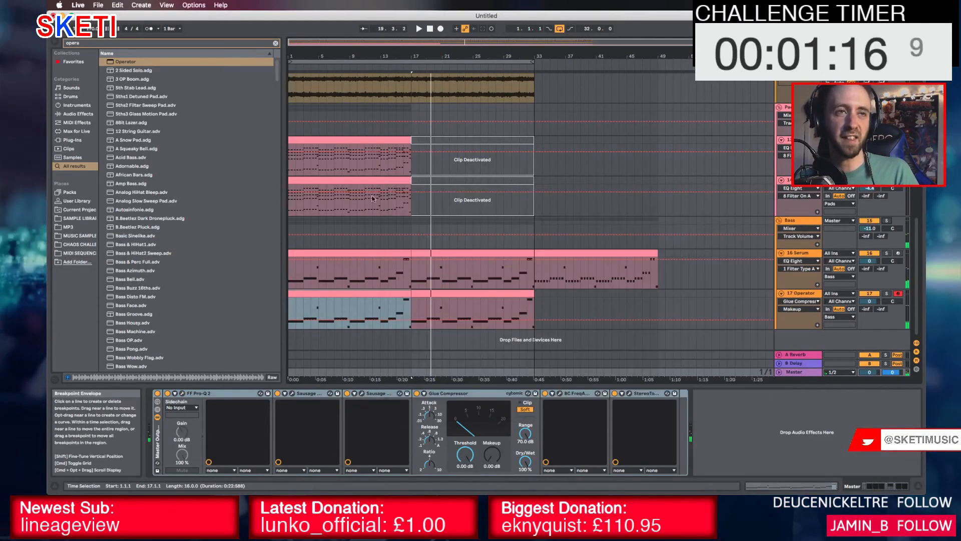
# Hide the automation lanes in the arrangement and fold the Leads and Pads groups
pyautogui.scroll(5, 395, 263)
pyautogui.scroll(5, 394, 266)
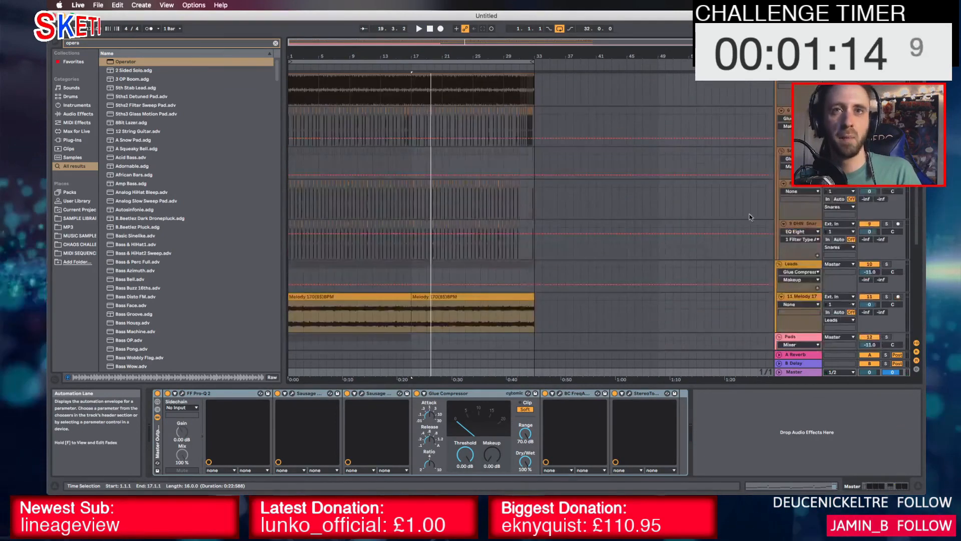
pyautogui.press('a')
pyautogui.click(779, 264)
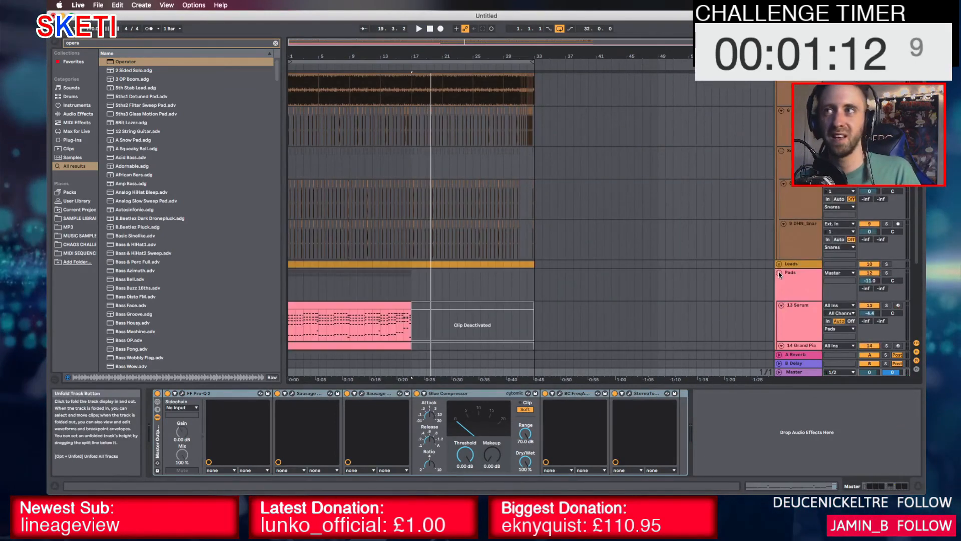
# Add an EQ Eight to the Drums group, ahead of its Glue Compressor
pyautogui.scroll(5, 782, 294)
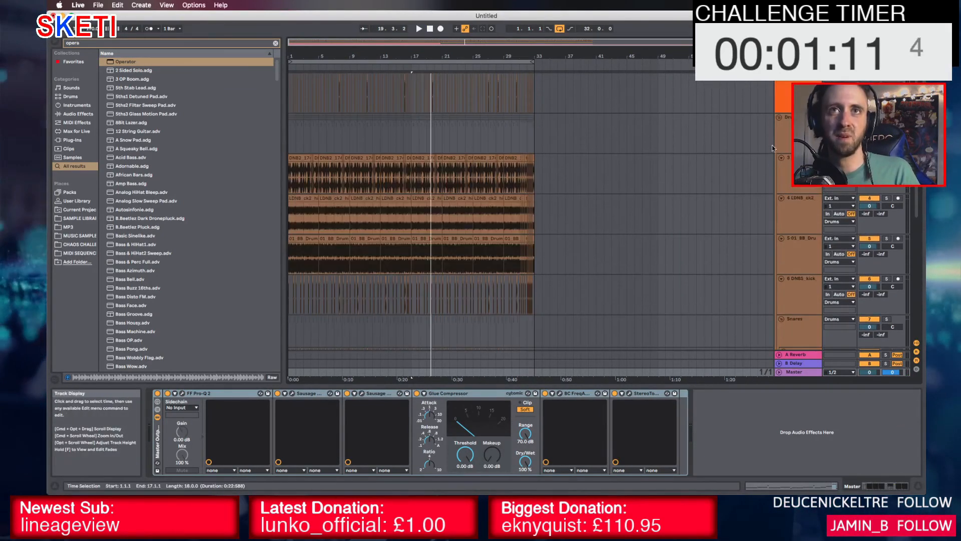
pyautogui.click(777, 115)
pyautogui.press('super+f')
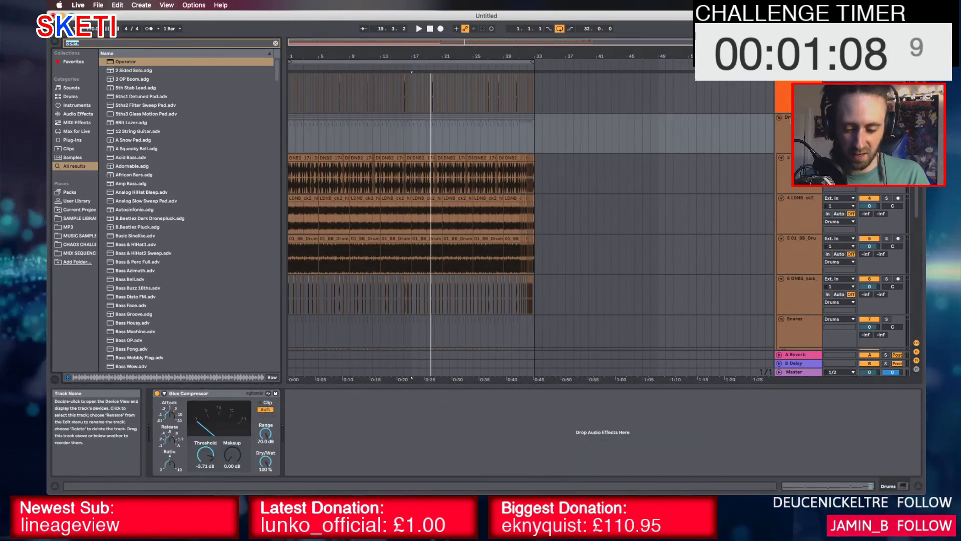
pyautogui.write('eq')
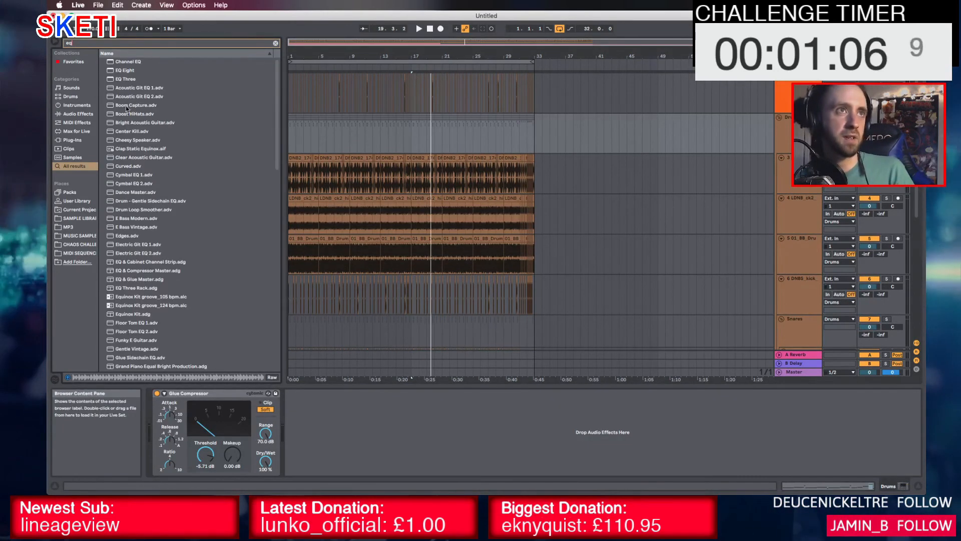
pyautogui.moveTo(126, 72); pyautogui.dragTo(151, 432)
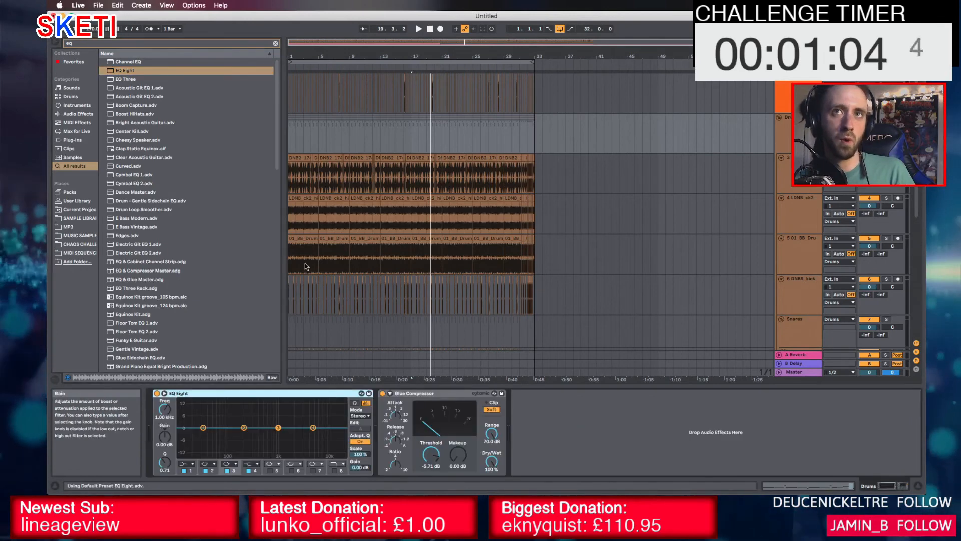
# During playback, shape the Drums EQ Eight with an 18 kHz high cut and boosts at about 3.67 kHz, +3.3 dB, and 979 Hz, +2.6 dB
pyautogui.click(335, 470)
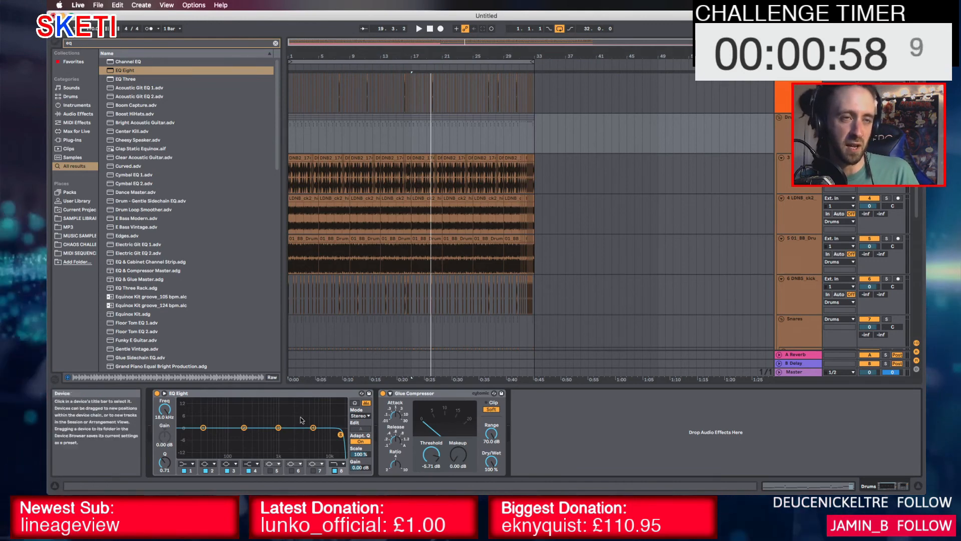
pyautogui.press('space')
pyautogui.moveTo(307, 422); pyautogui.dragTo(306, 421)
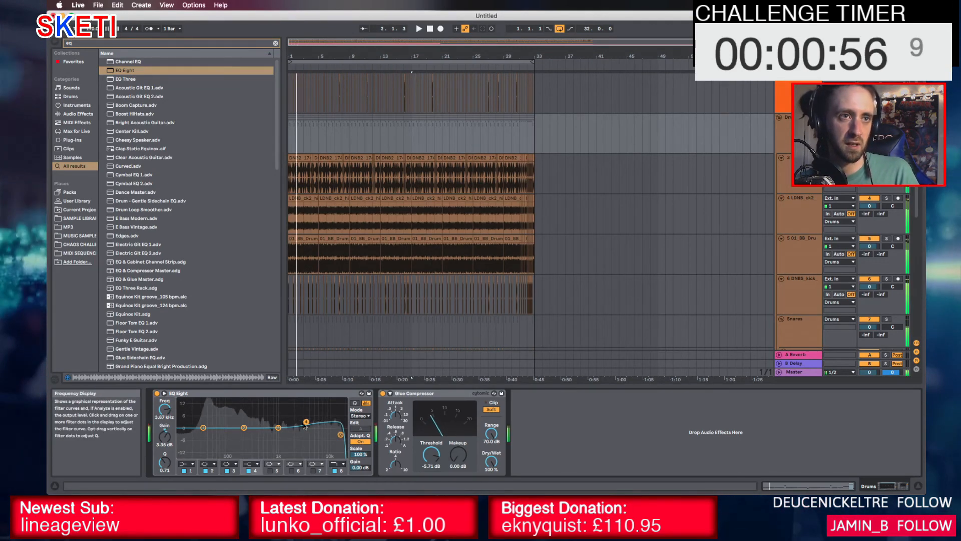
# Unfold the Pads group, stop playback, and insert the OTT.adv preset at the start of the Drums device chain
pyautogui.scroll(-10, 558, 212)
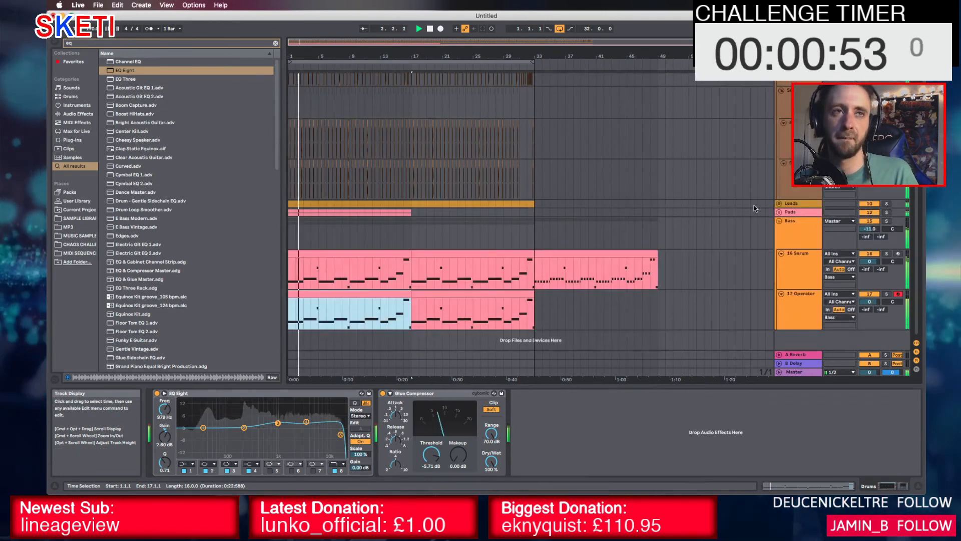
pyautogui.click(780, 213)
pyautogui.press('space')
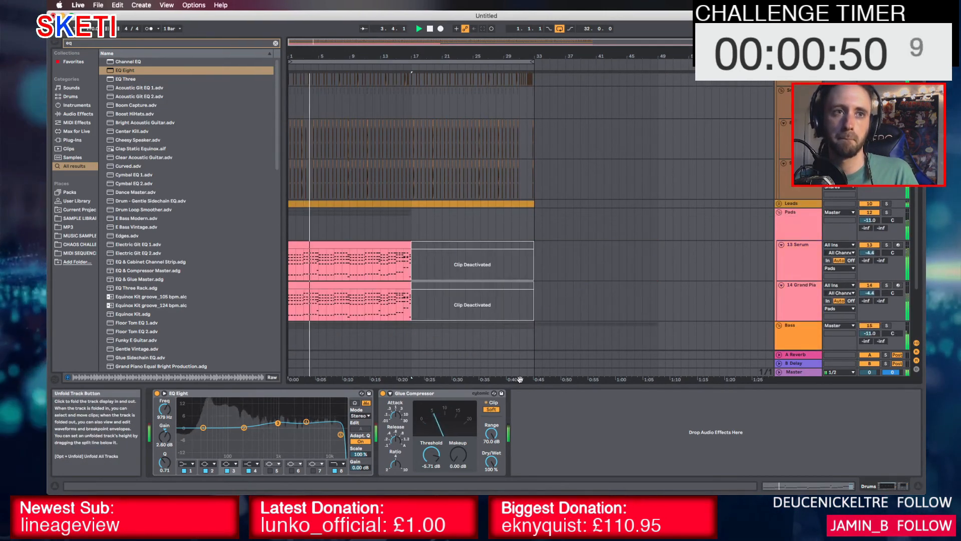
pyautogui.write('ott')
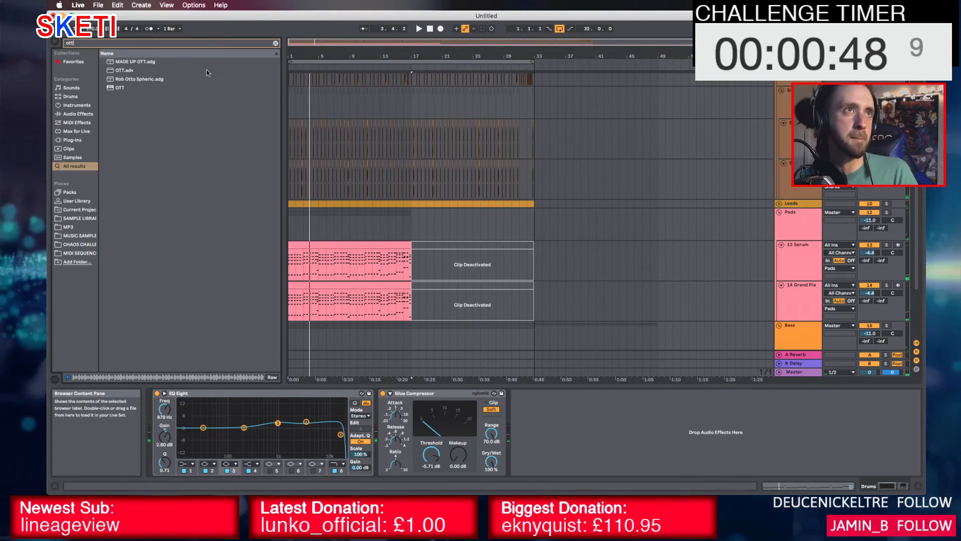
pyautogui.moveTo(130, 71); pyautogui.dragTo(189, 474)
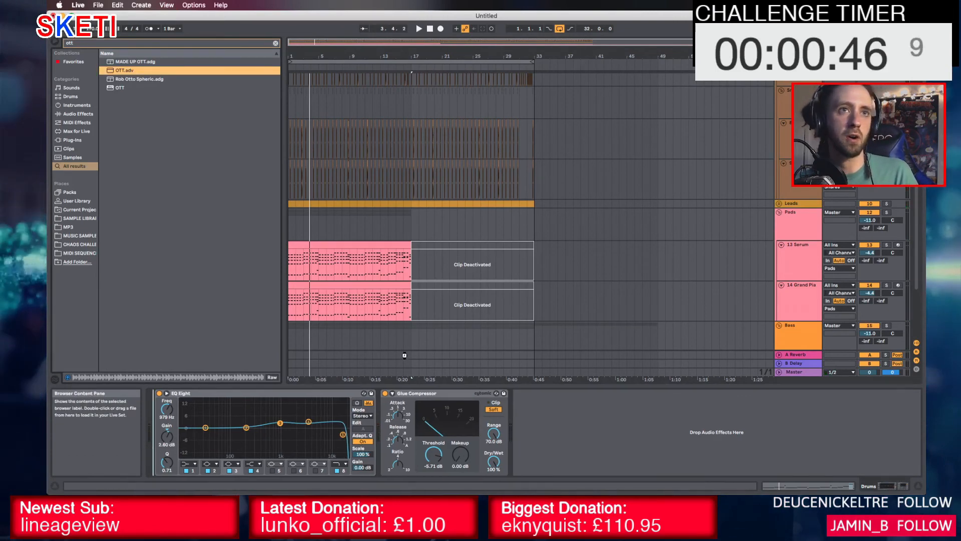
# Solo the Pads group and move OTT from the Drums chain to the Pads chain, ahead of the Glue Compressor
pyautogui.click(887, 212)
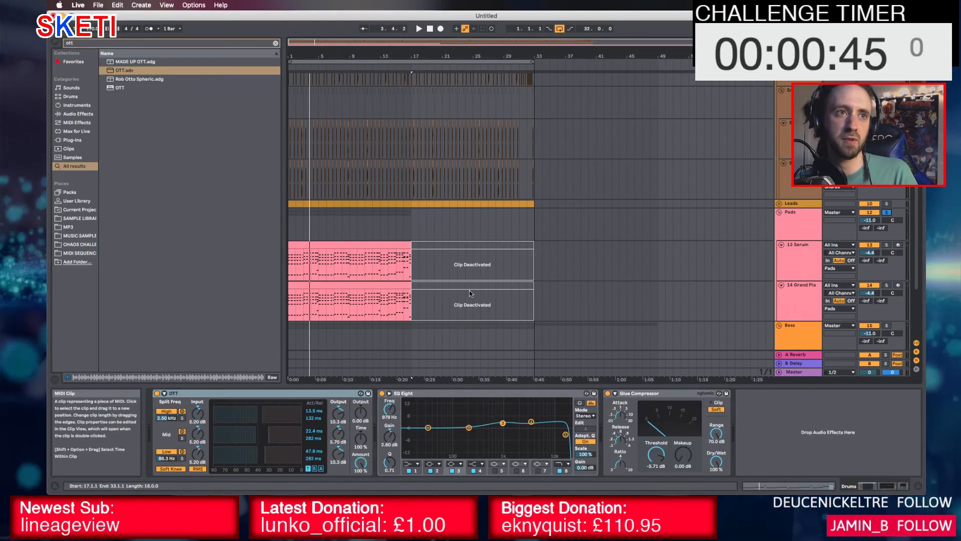
pyautogui.press('space')
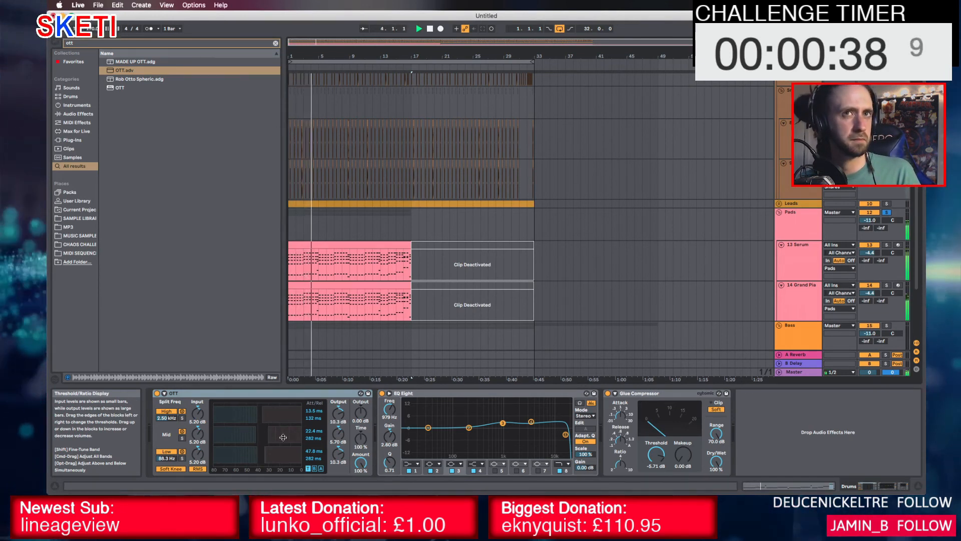
pyautogui.scroll(-5, 435, 253)
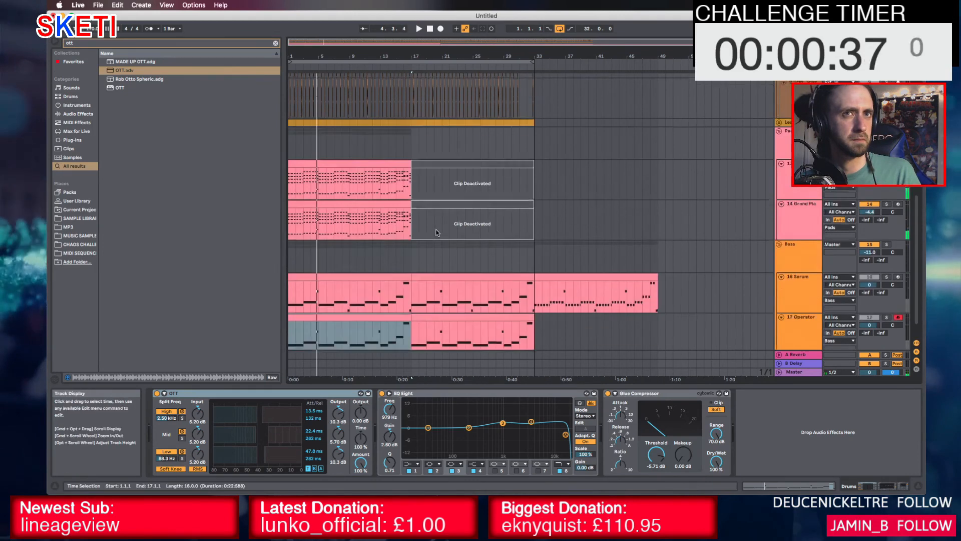
pyautogui.scroll(10, 435, 253)
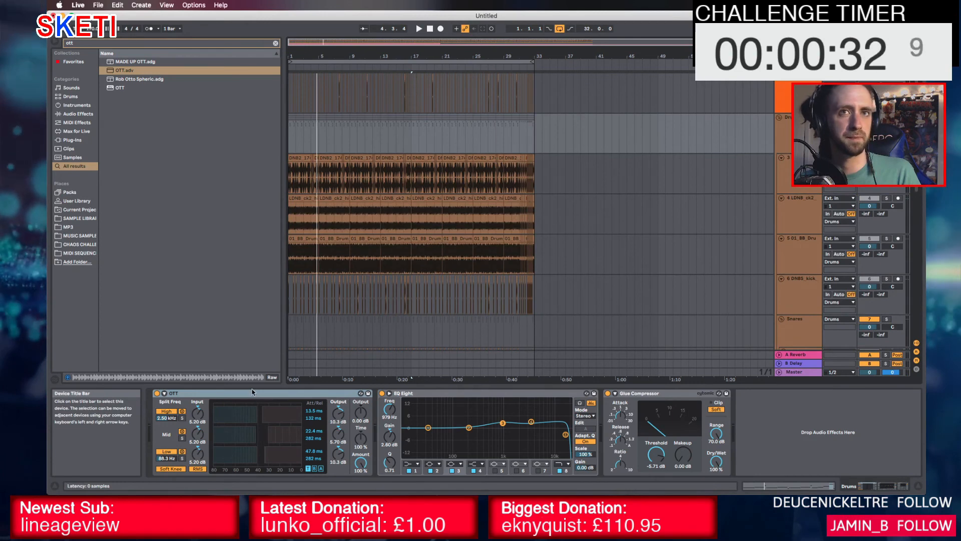
pyautogui.scroll(-6, 331, 306)
pyautogui.scroll(-2, 331, 307)
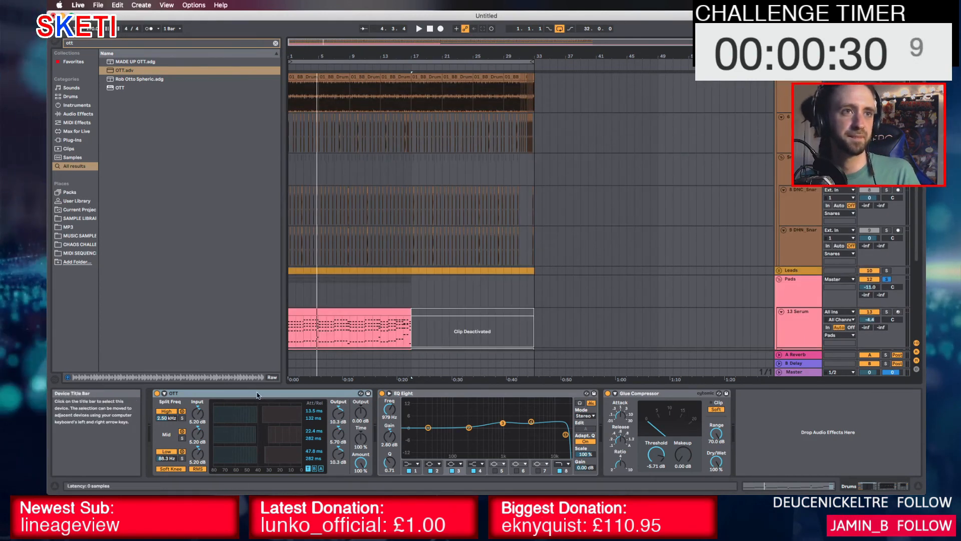
pyautogui.click(353, 285)
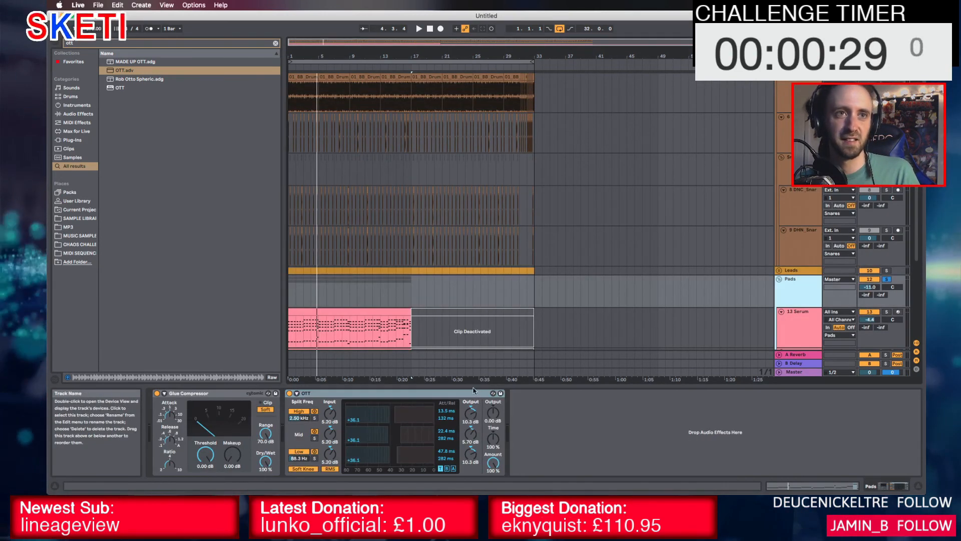
pyautogui.moveTo(424, 396); pyautogui.dragTo(210, 397)
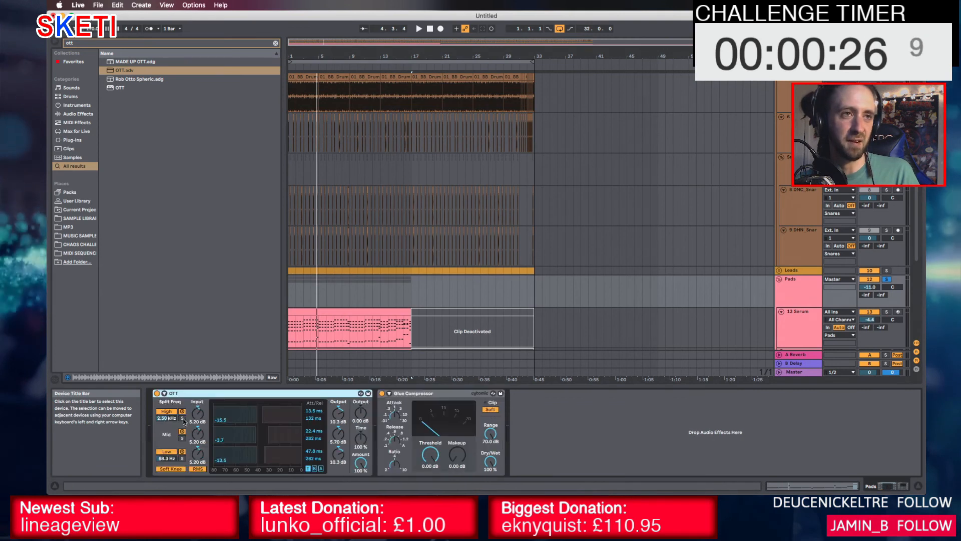
# Play the soloed pads, set OTT's Amount to about 62%, and insert an EQ Eight between OTT and the Glue Compressor
pyautogui.press('space')
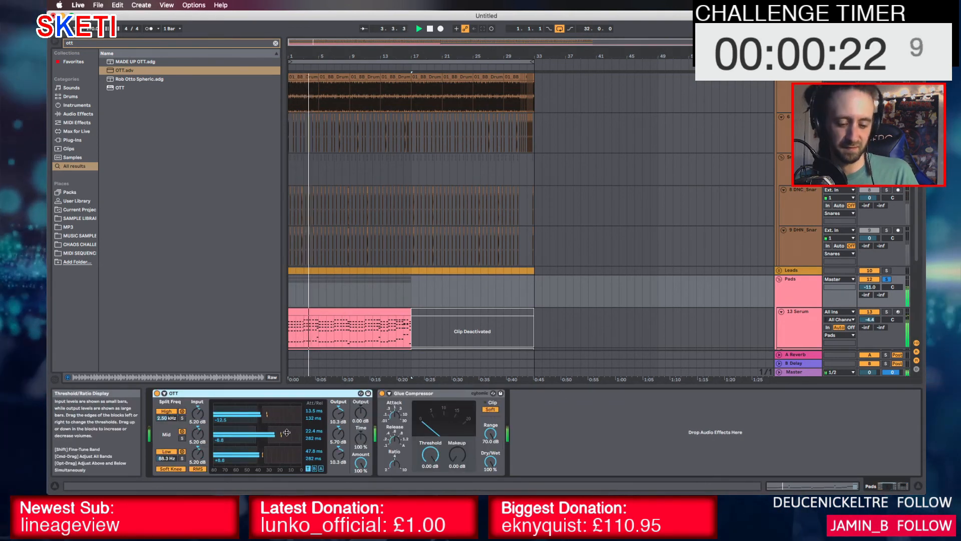
pyautogui.press('super+f')
pyautogui.write('eq')
pyautogui.moveTo(119, 72); pyautogui.dragTo(352, 461)
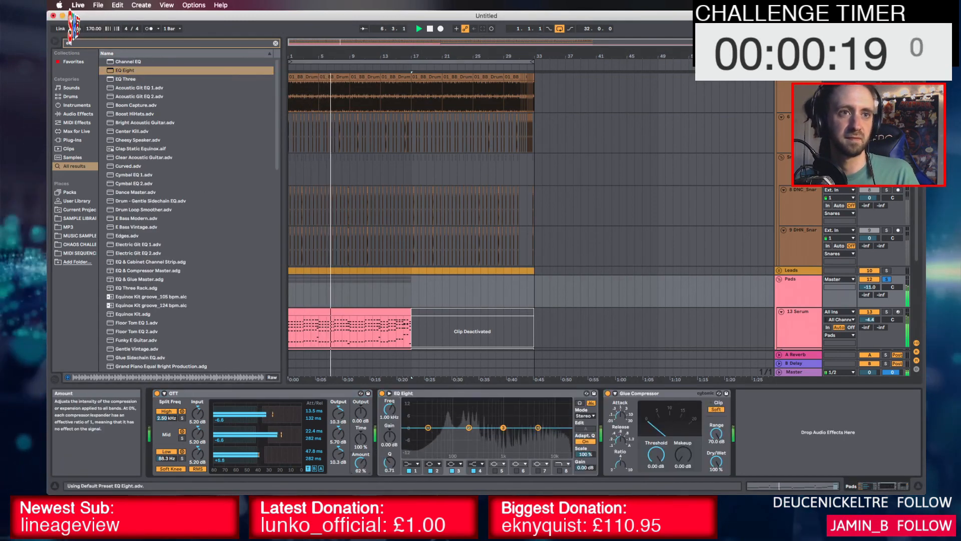
# On the Pads EQ Eight, enable low and high cuts and boost near 1.47 kHz and 5.67 kHz; unsolo and set Glue makeup to about 3.33 dB
pyautogui.click(411, 464)
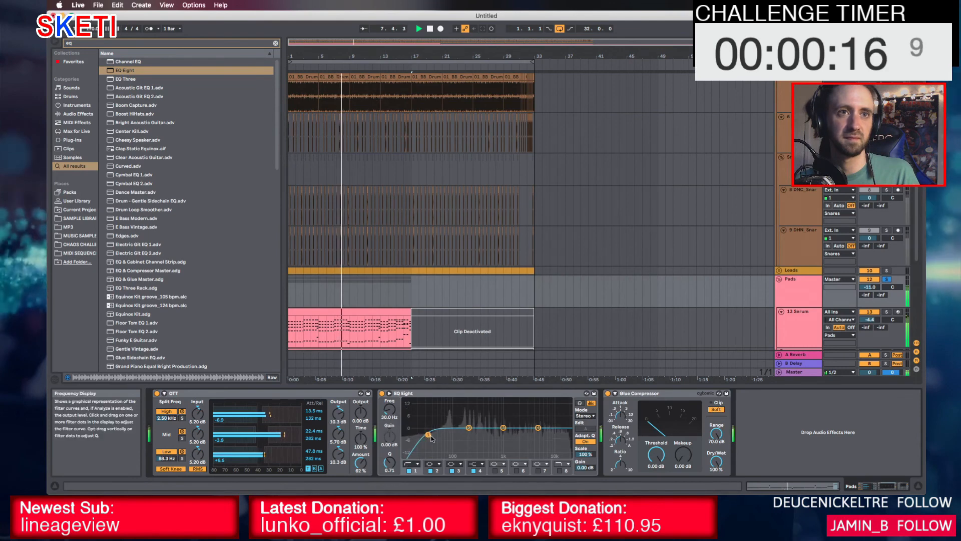
pyautogui.moveTo(503, 428); pyautogui.dragTo(505, 426)
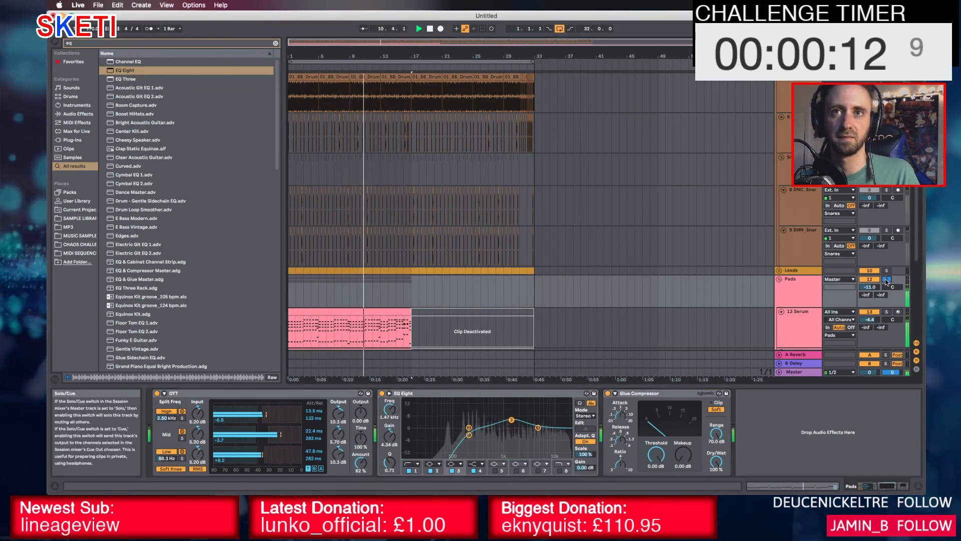
pyautogui.click(559, 471)
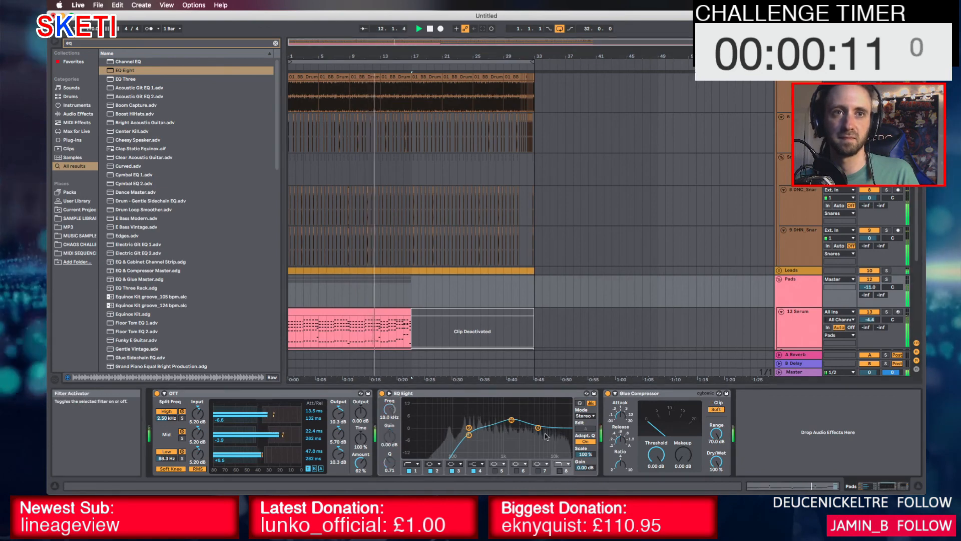
pyautogui.moveTo(539, 427); pyautogui.dragTo(541, 421)
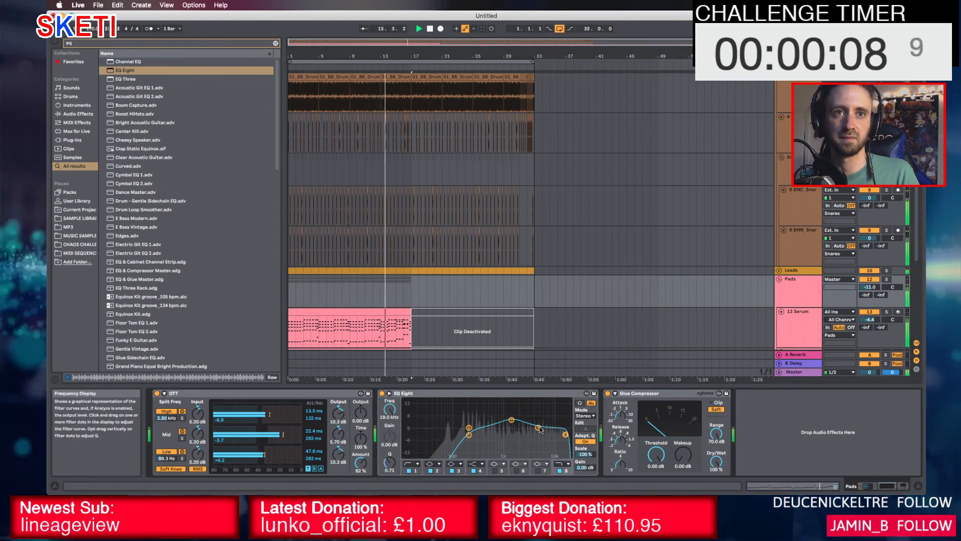
pyautogui.moveTo(682, 455); pyautogui.dragTo(683, 444)
# Fold the Pads, Bass and Drums groups to tidy the arrangement
pyautogui.scroll(-2, 753, 278)
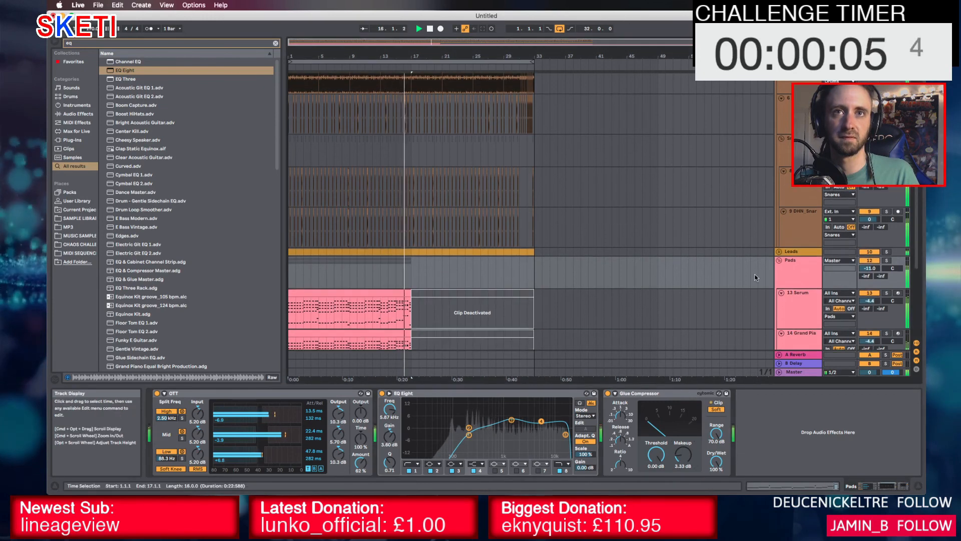
pyautogui.click(779, 260)
pyautogui.scroll(5, 750, 291)
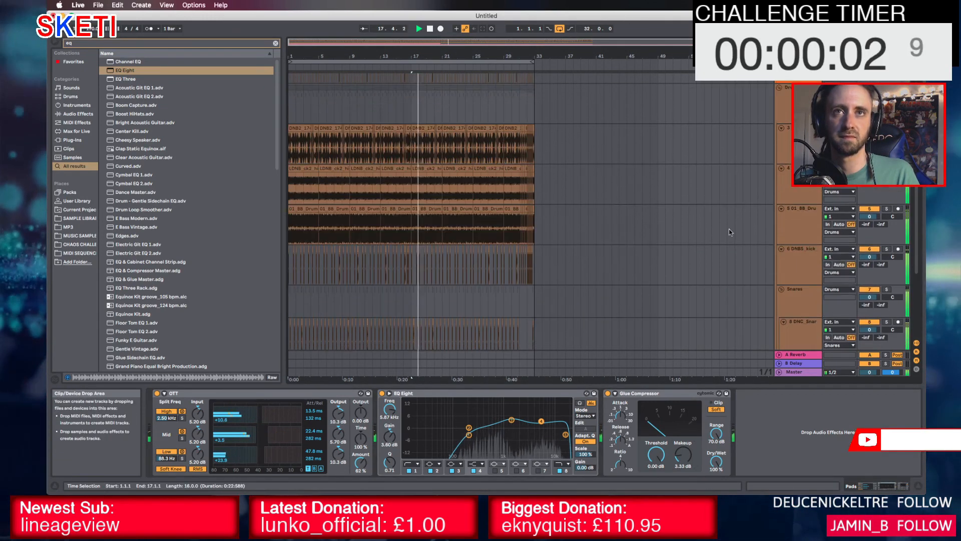
pyautogui.click(779, 88)
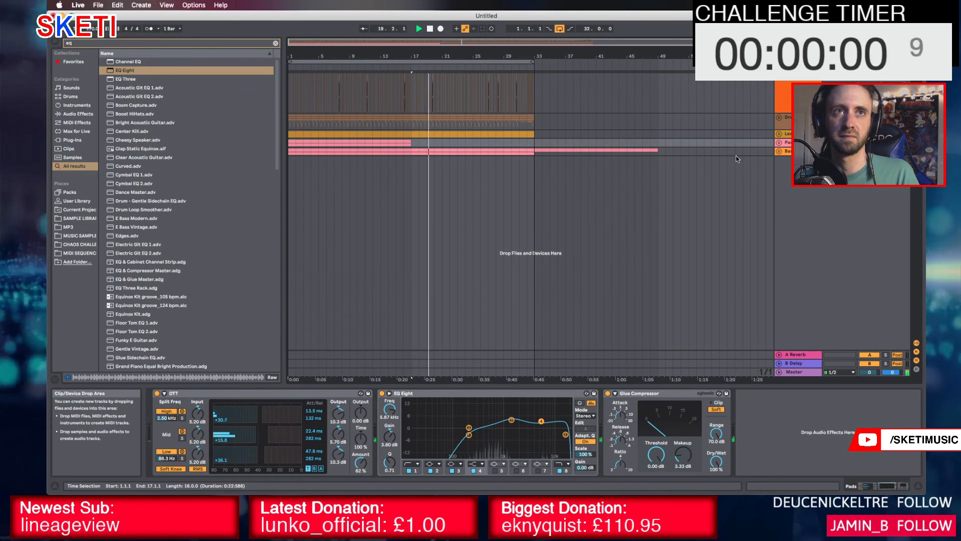
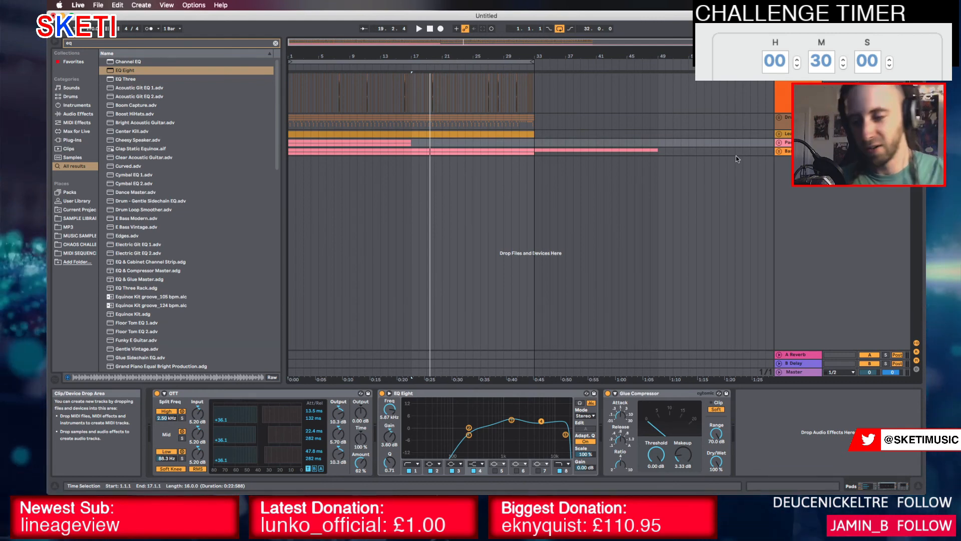
# Save the Live Set in the Challenges folder under the name "Melody line"
pyautogui.press('super+s')
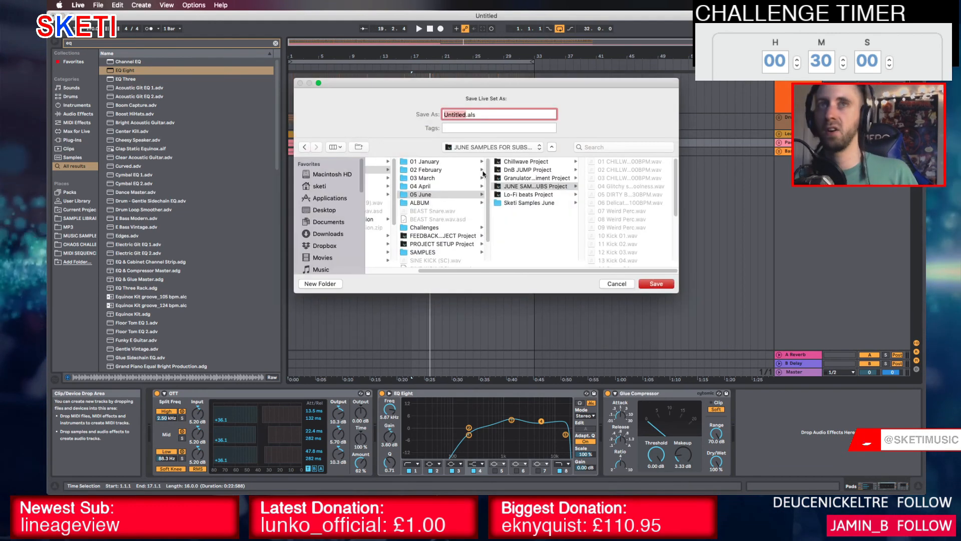
pyautogui.press('super+Tab')
pyautogui.press('super+shift+Tab')
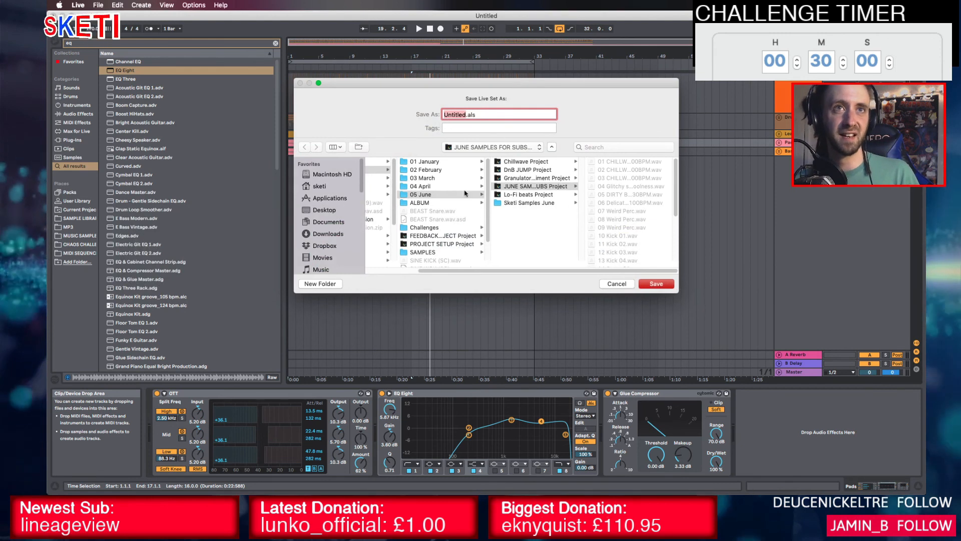
pyautogui.click(436, 228)
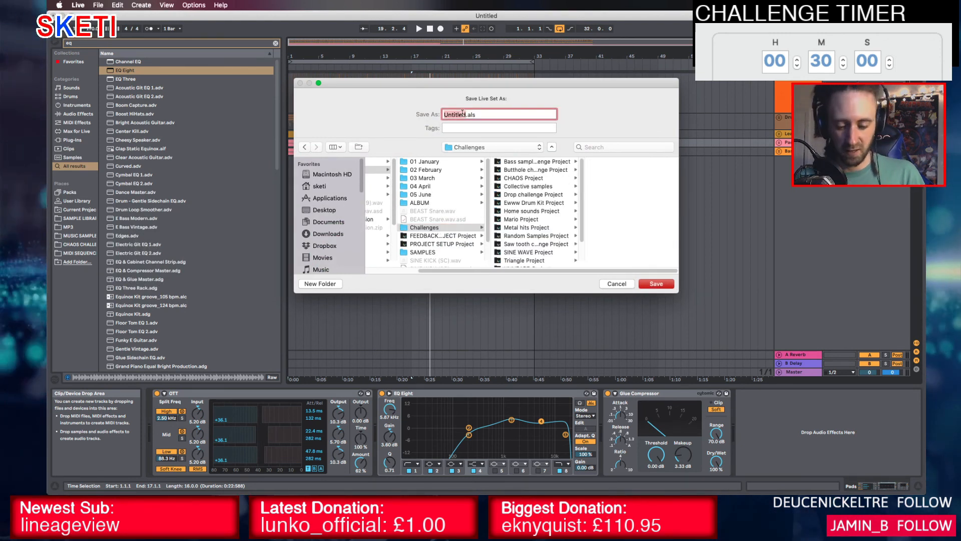
pyautogui.write('Melody line')
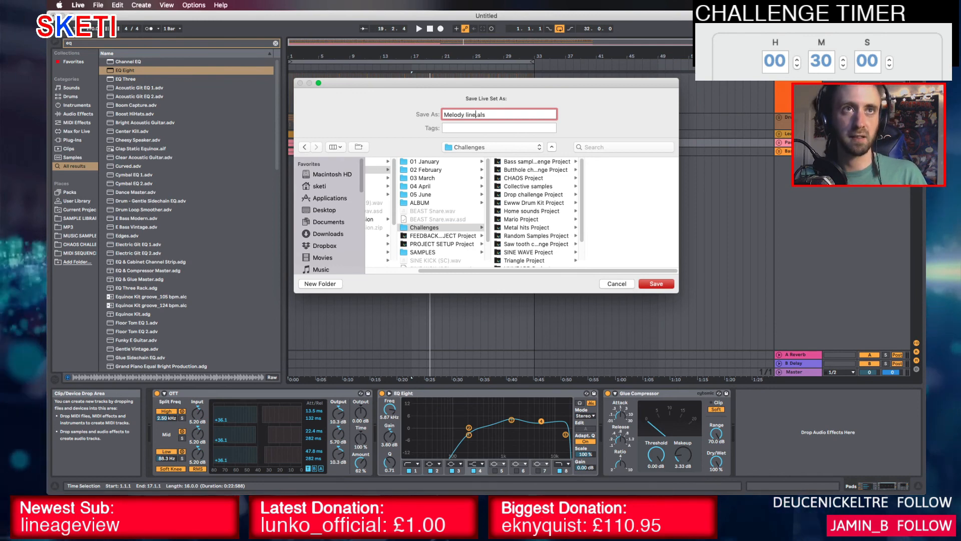
pyautogui.press('Return')
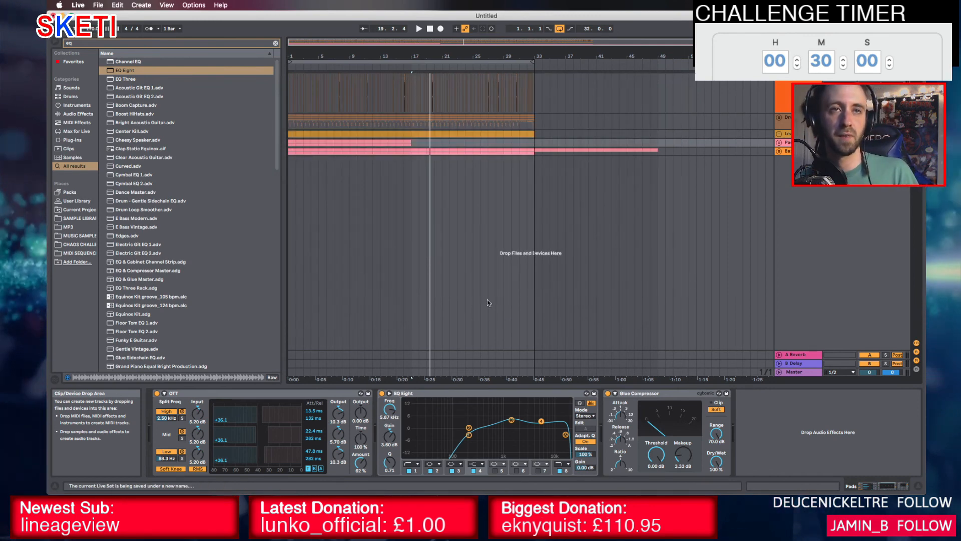
# Open the Serum MIDI clip inside the Pads group and examine its chord notes from the low to the high register
pyautogui.press('super+Tab')
pyautogui.click(334, 257)
pyautogui.click(446, 429)
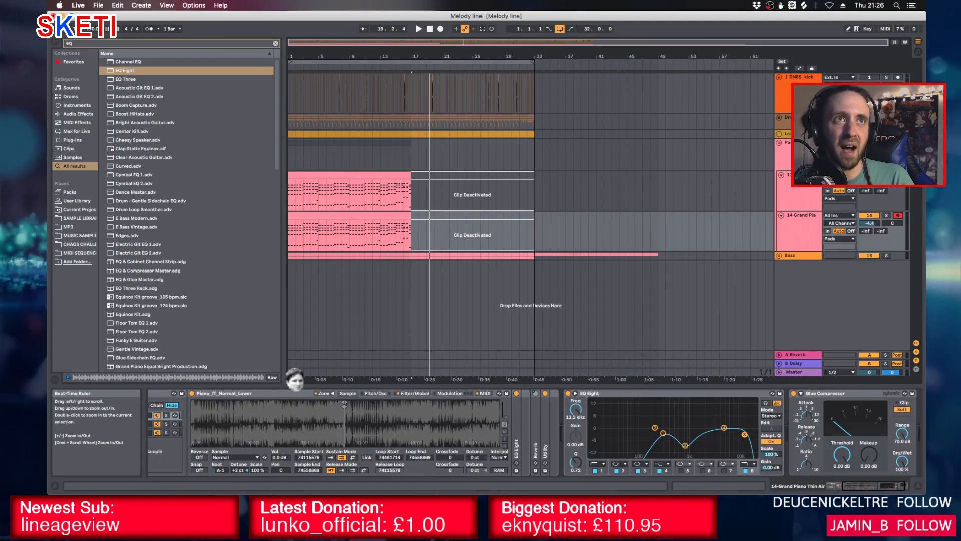
pyautogui.scroll(3, 368, 197)
pyautogui.click(359, 187)
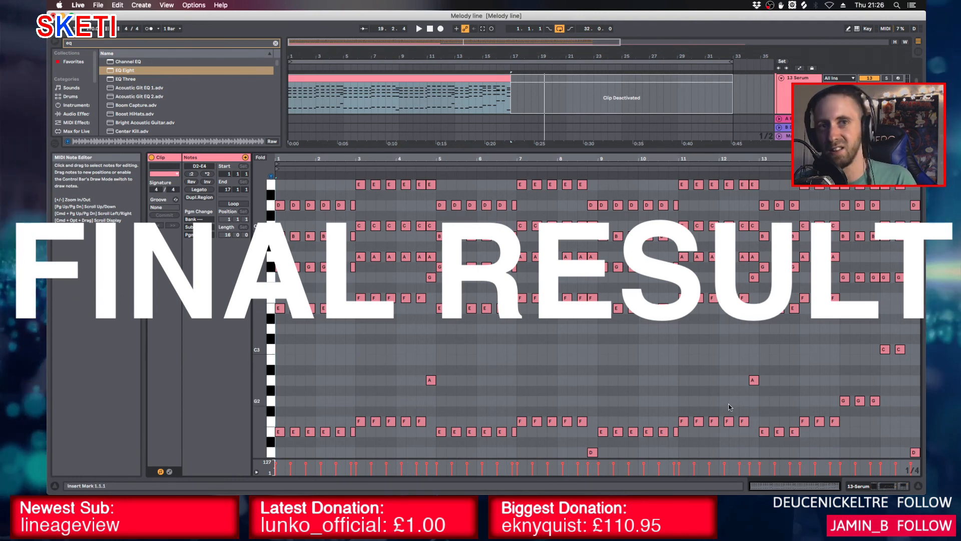
pyautogui.scroll(-3, 731, 403)
pyautogui.scroll(1, 853, 374)
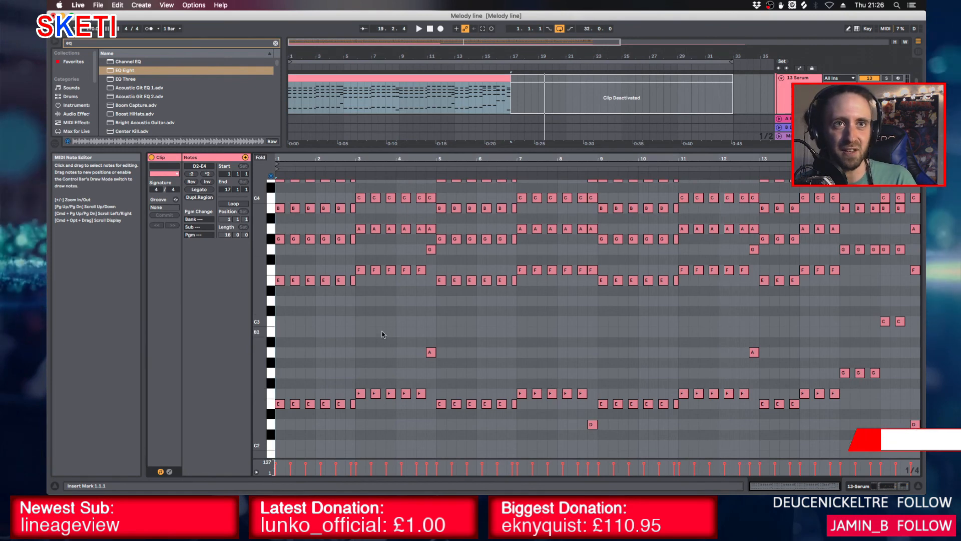
pyautogui.scroll(2, 391, 350)
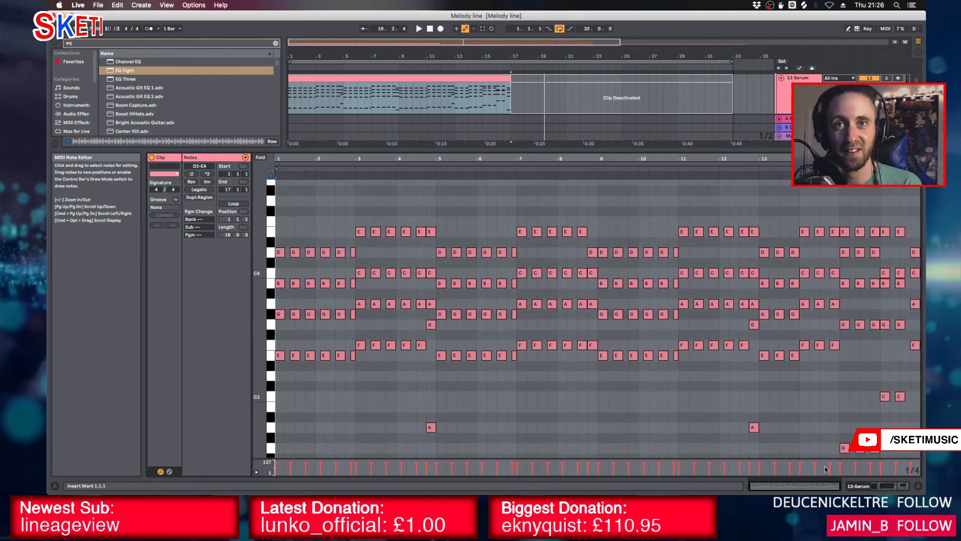
pyautogui.scroll(-2, 405, 401)
pyautogui.scroll(-2, 368, 431)
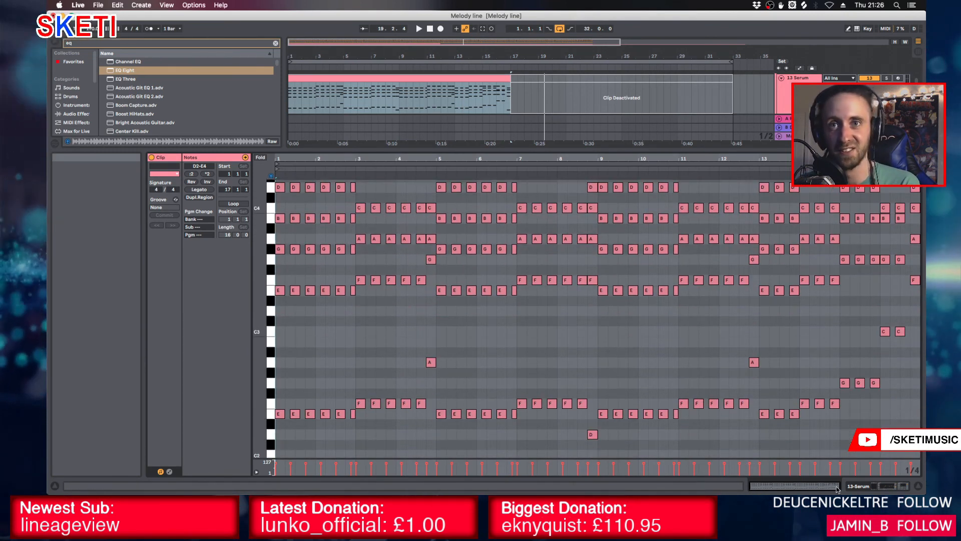
# Hide the clip editor, play the arrangement around bar 17, and open the Bass group's Serum clip that starts there to view its notes
pyautogui.click(918, 487)
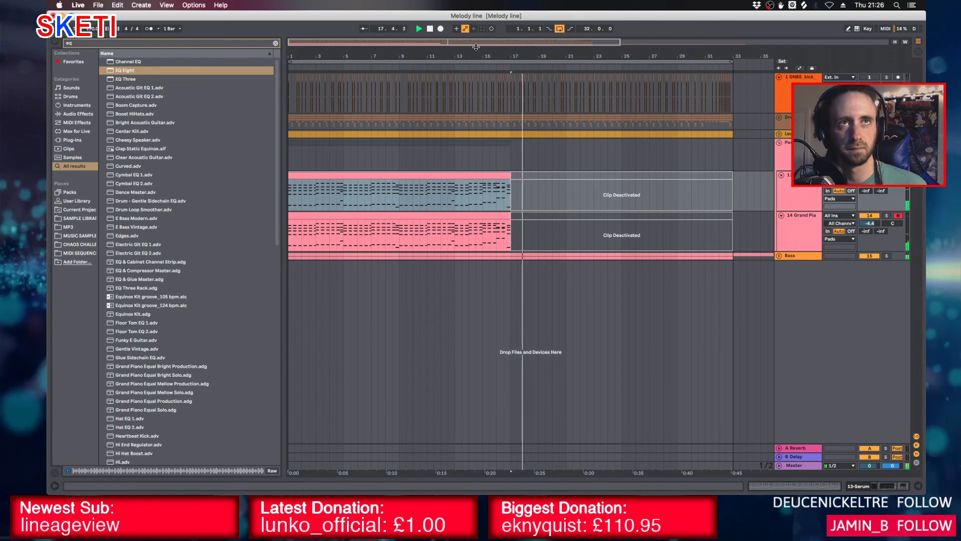
pyautogui.moveTo(504, 56); pyautogui.dragTo(503, 68)
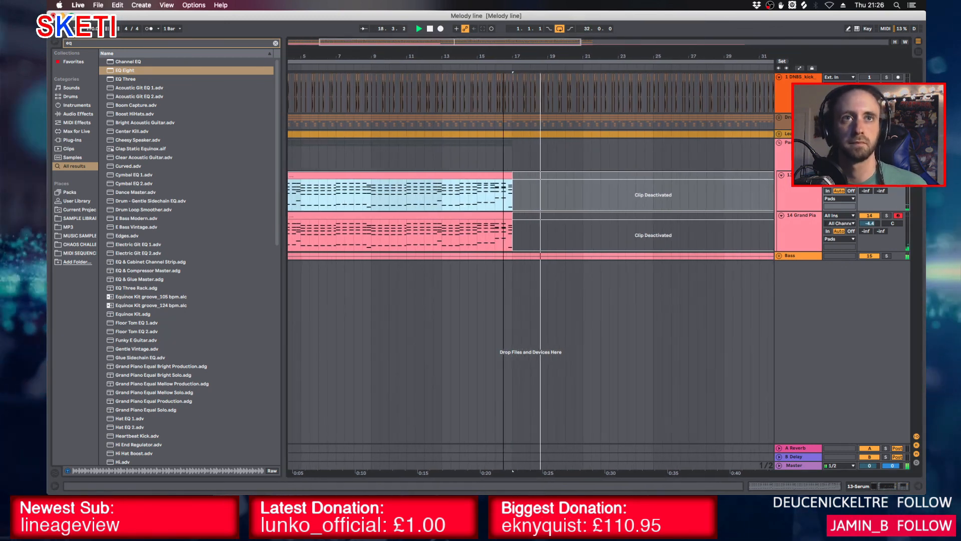
pyautogui.click(779, 256)
pyautogui.doubleClick(604, 289)
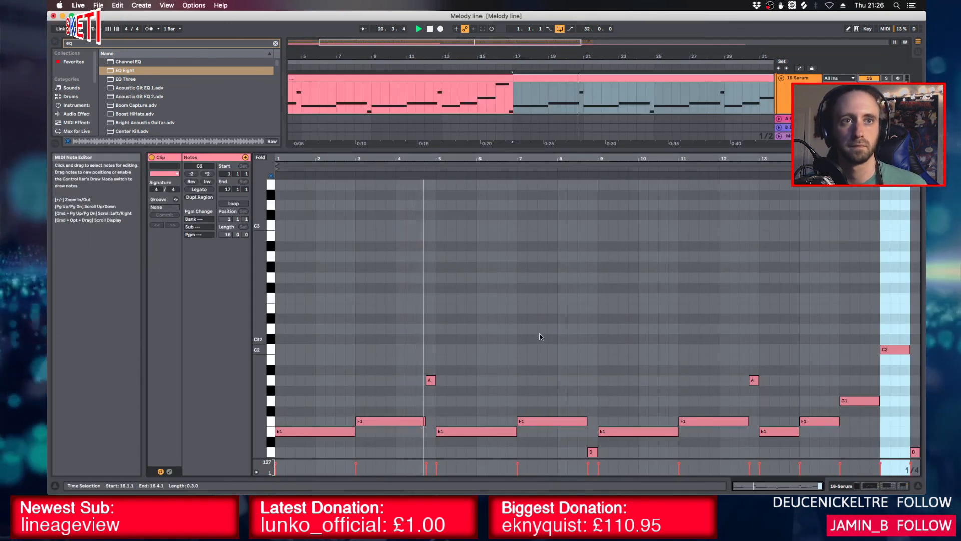